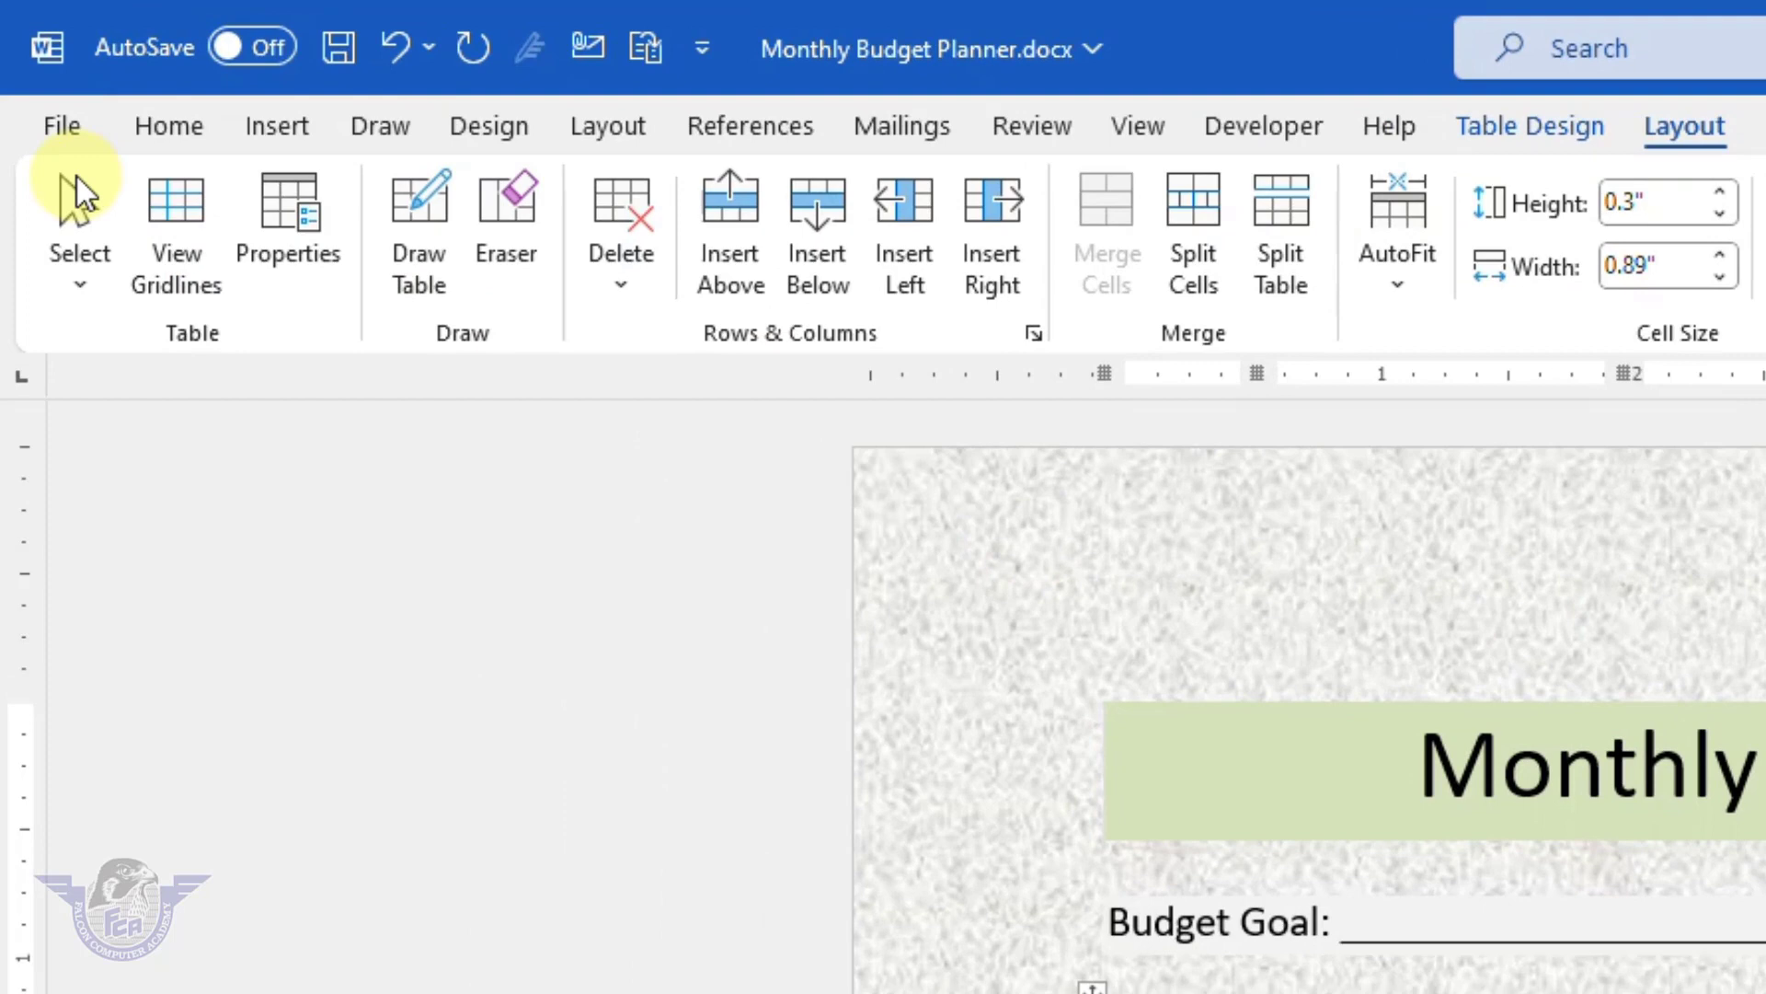
Create a new blank document.
{"action": "left_click", "coordinate": [57, 128]}
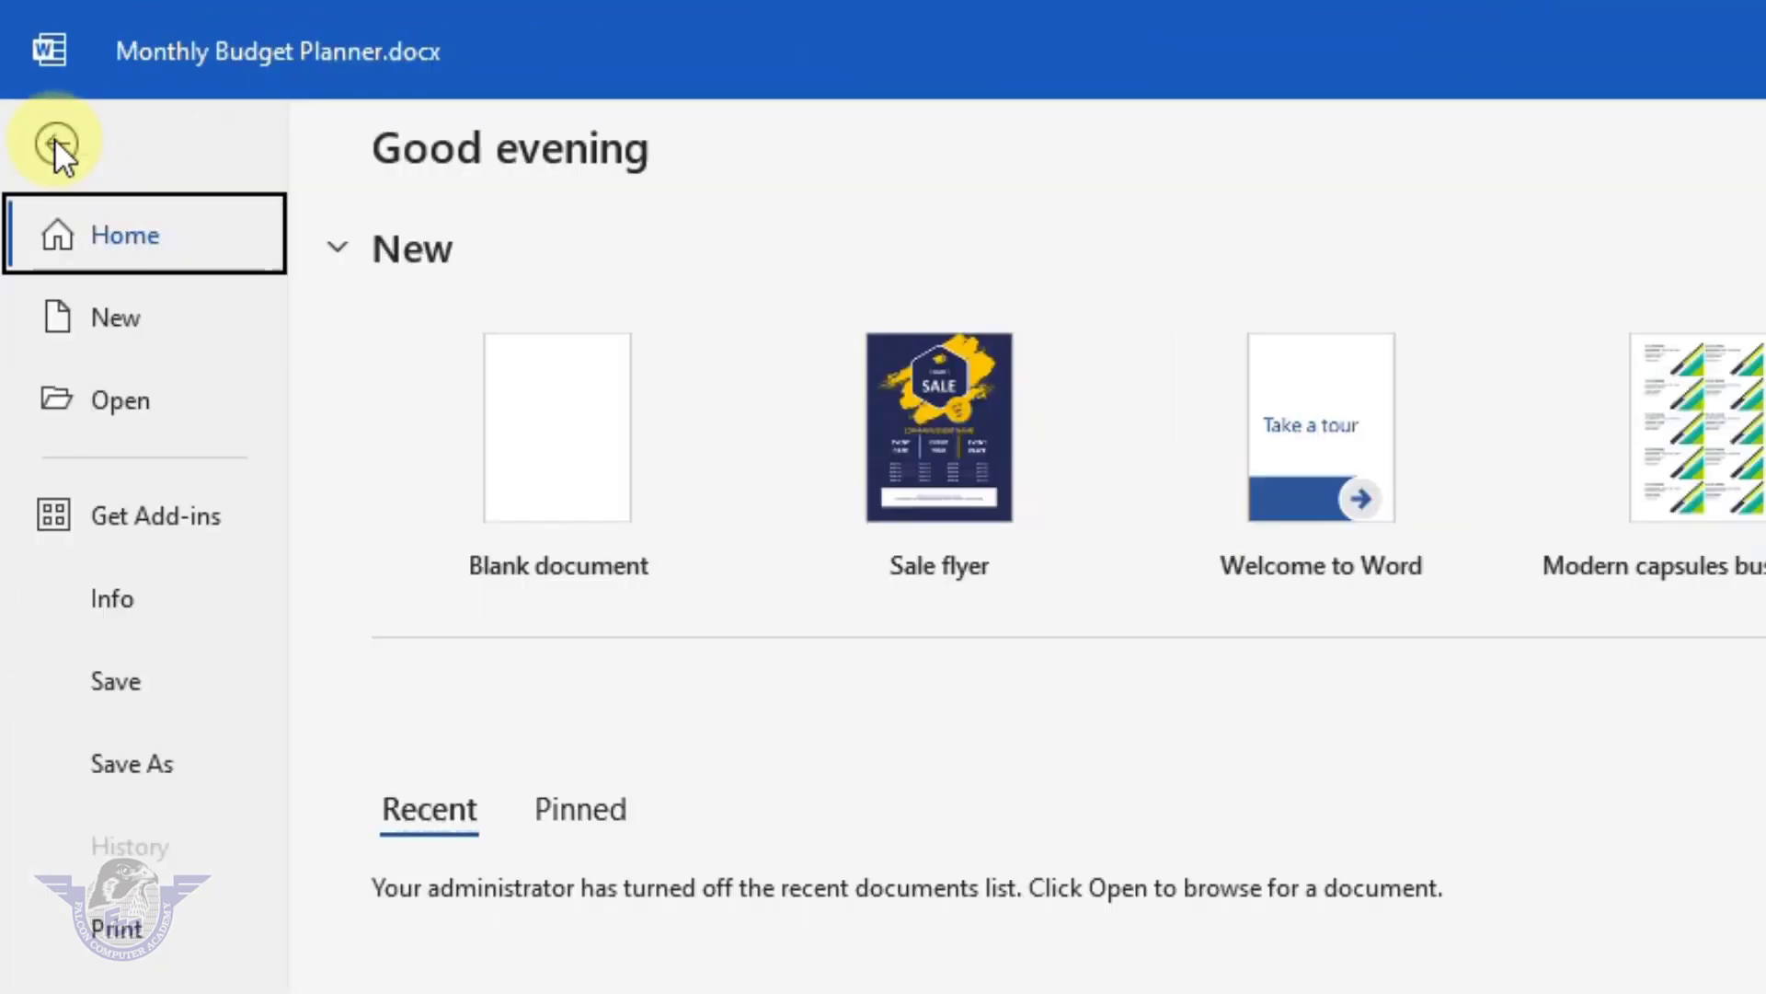
{"action": "left_click", "coordinate": [103, 325]}
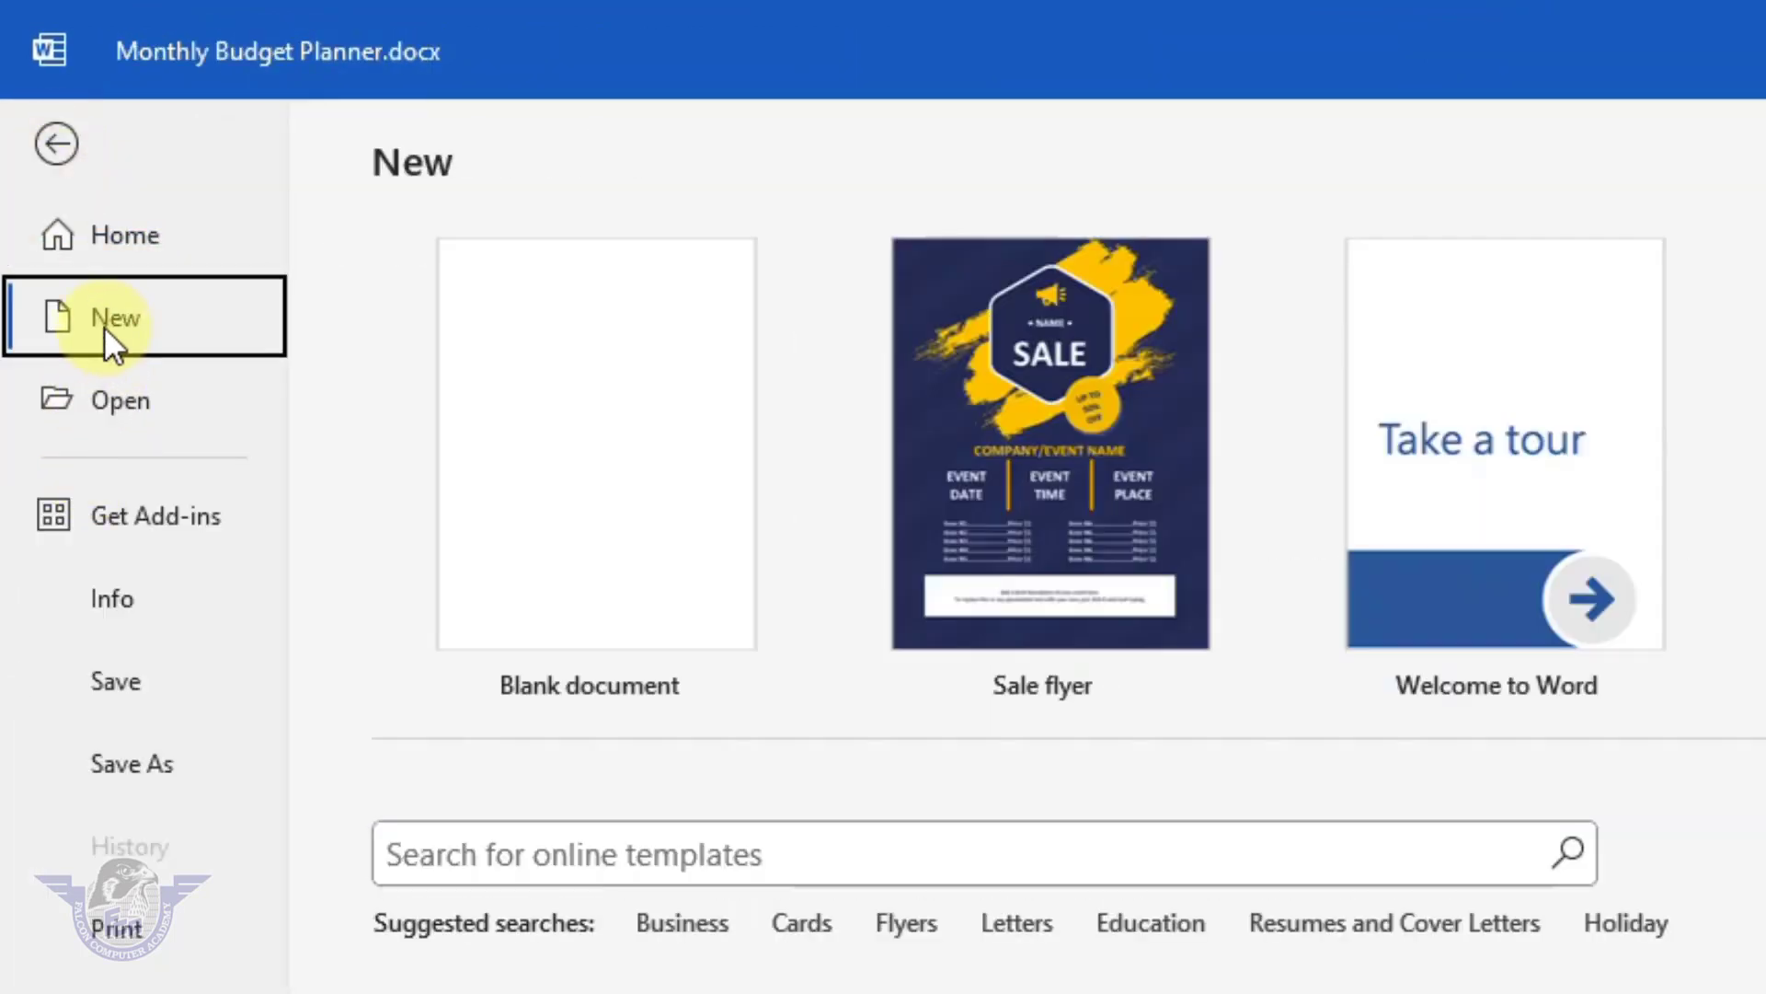
{"action": "left_click", "coordinate": [643, 549]}
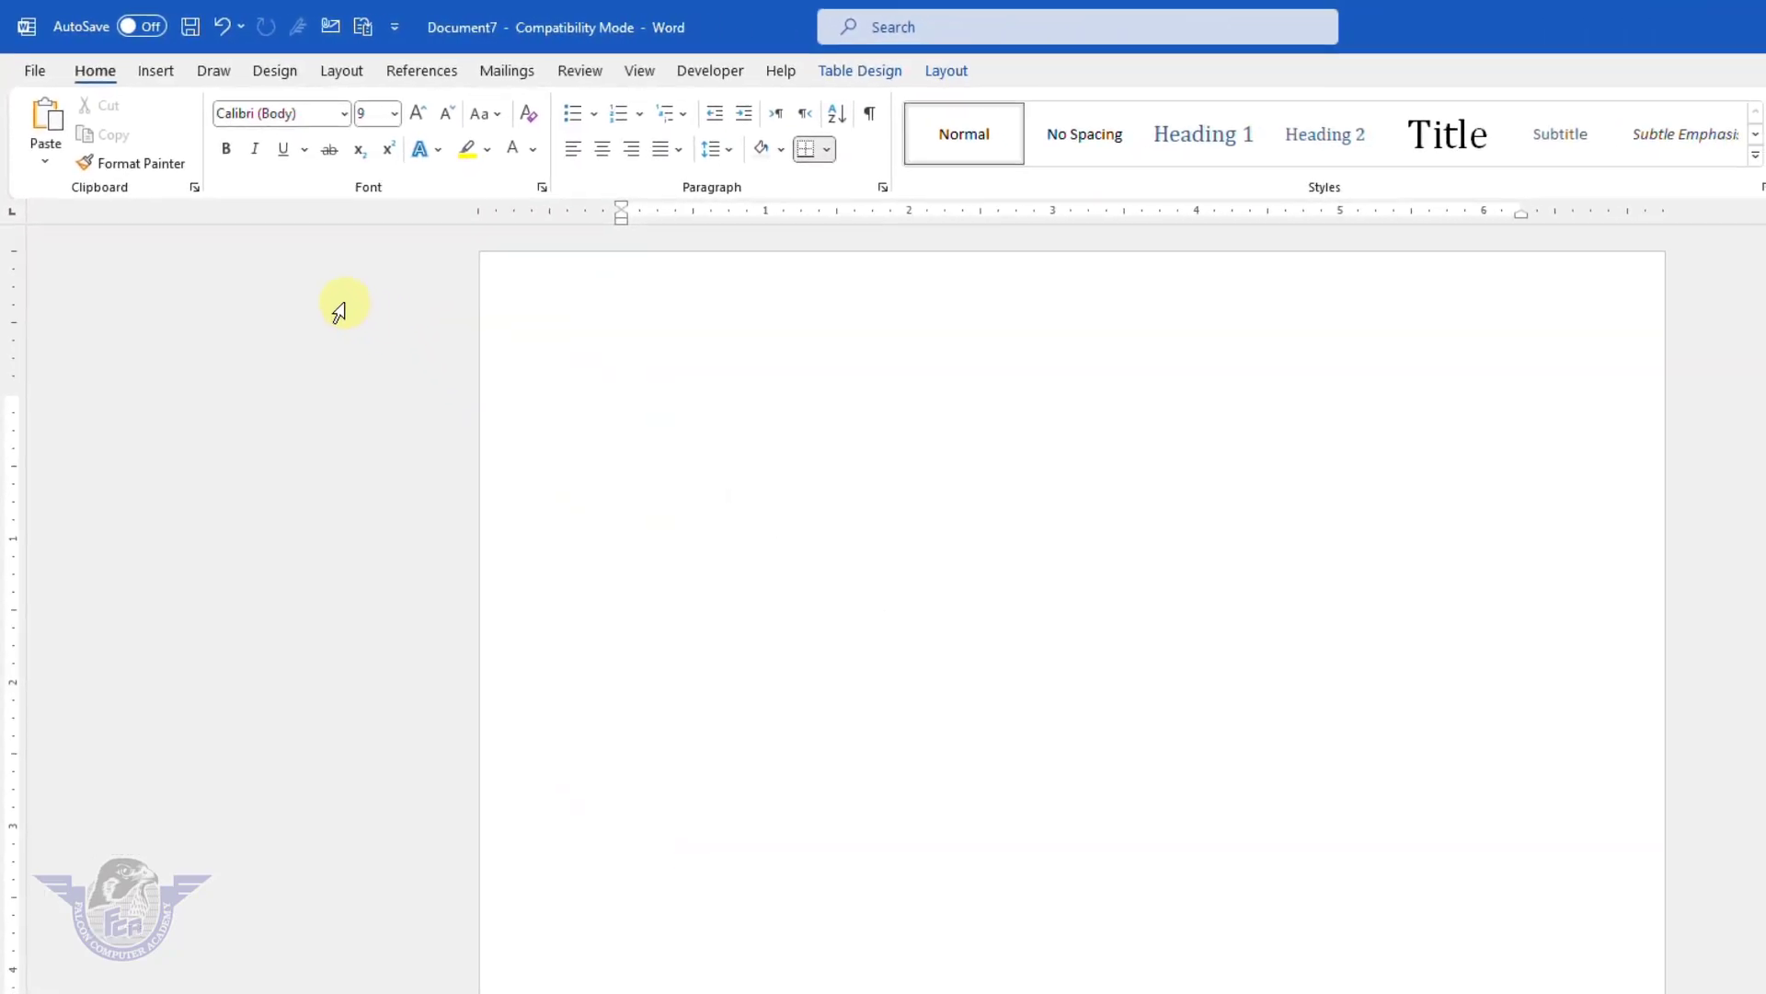
Save the new document as "Monthly budget planner 2023" in Word Document format, accepting the upgrade to the newest file format.
{"action": "left_click", "coordinate": [42, 81]}
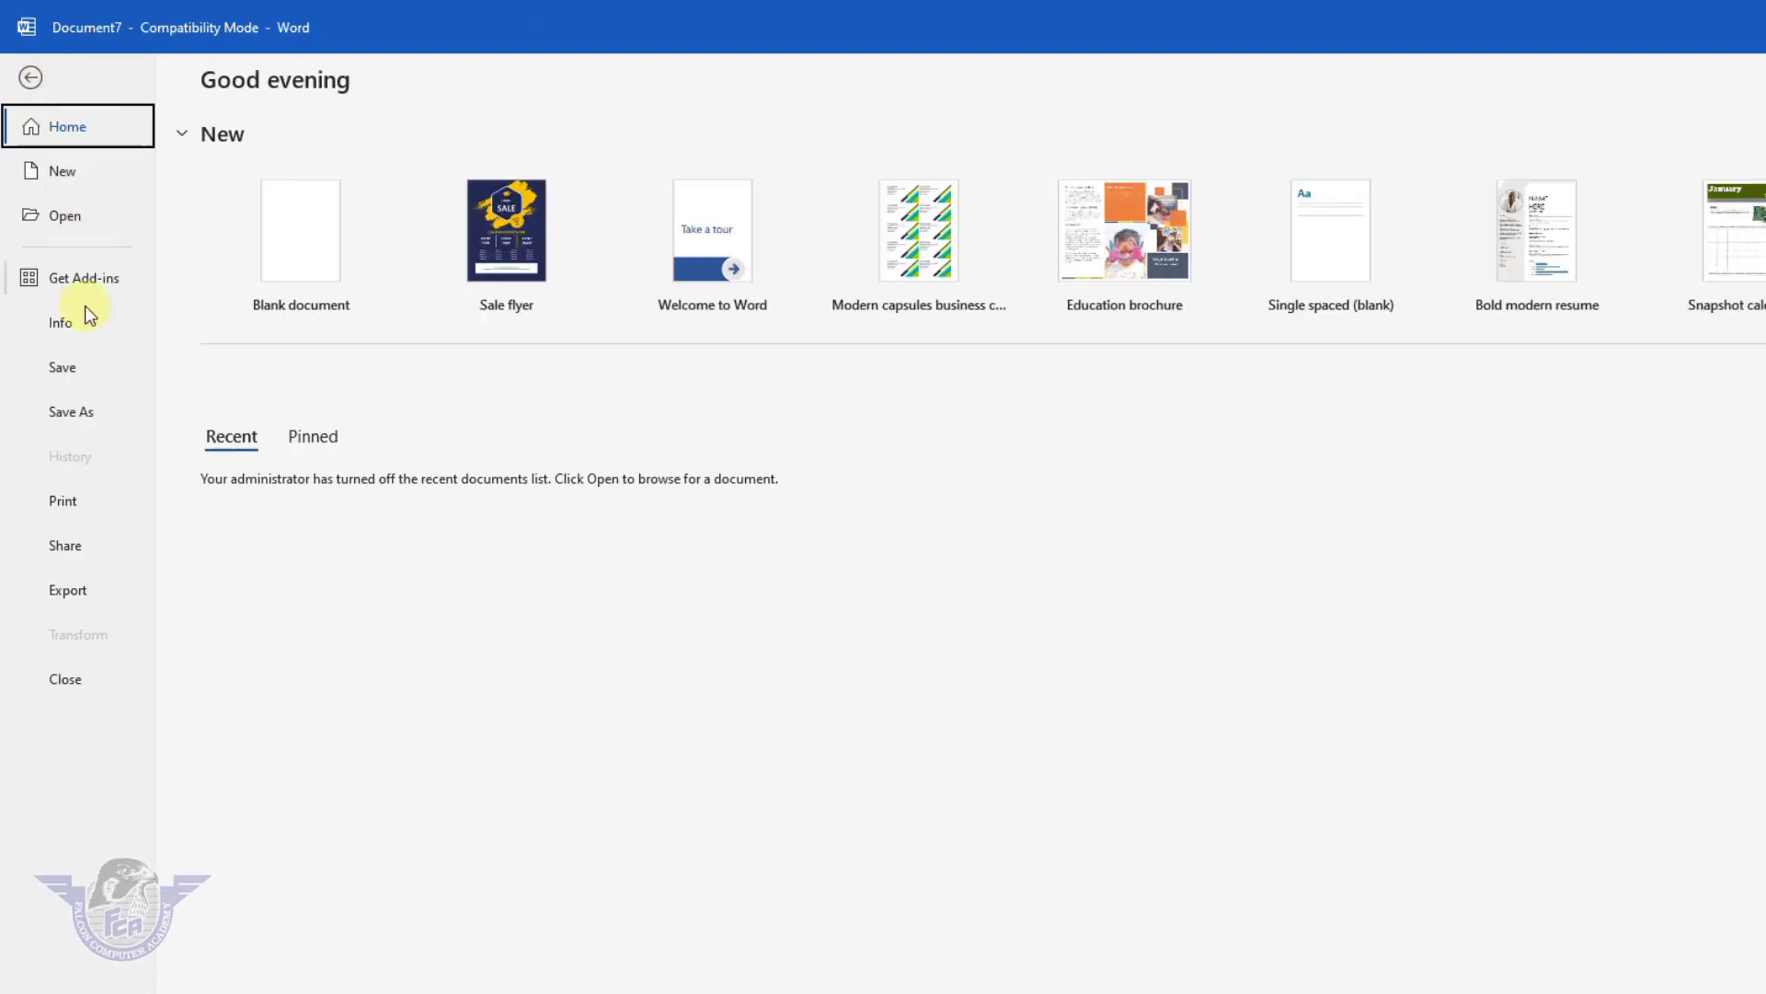
{"action": "left_click", "coordinate": [69, 370]}
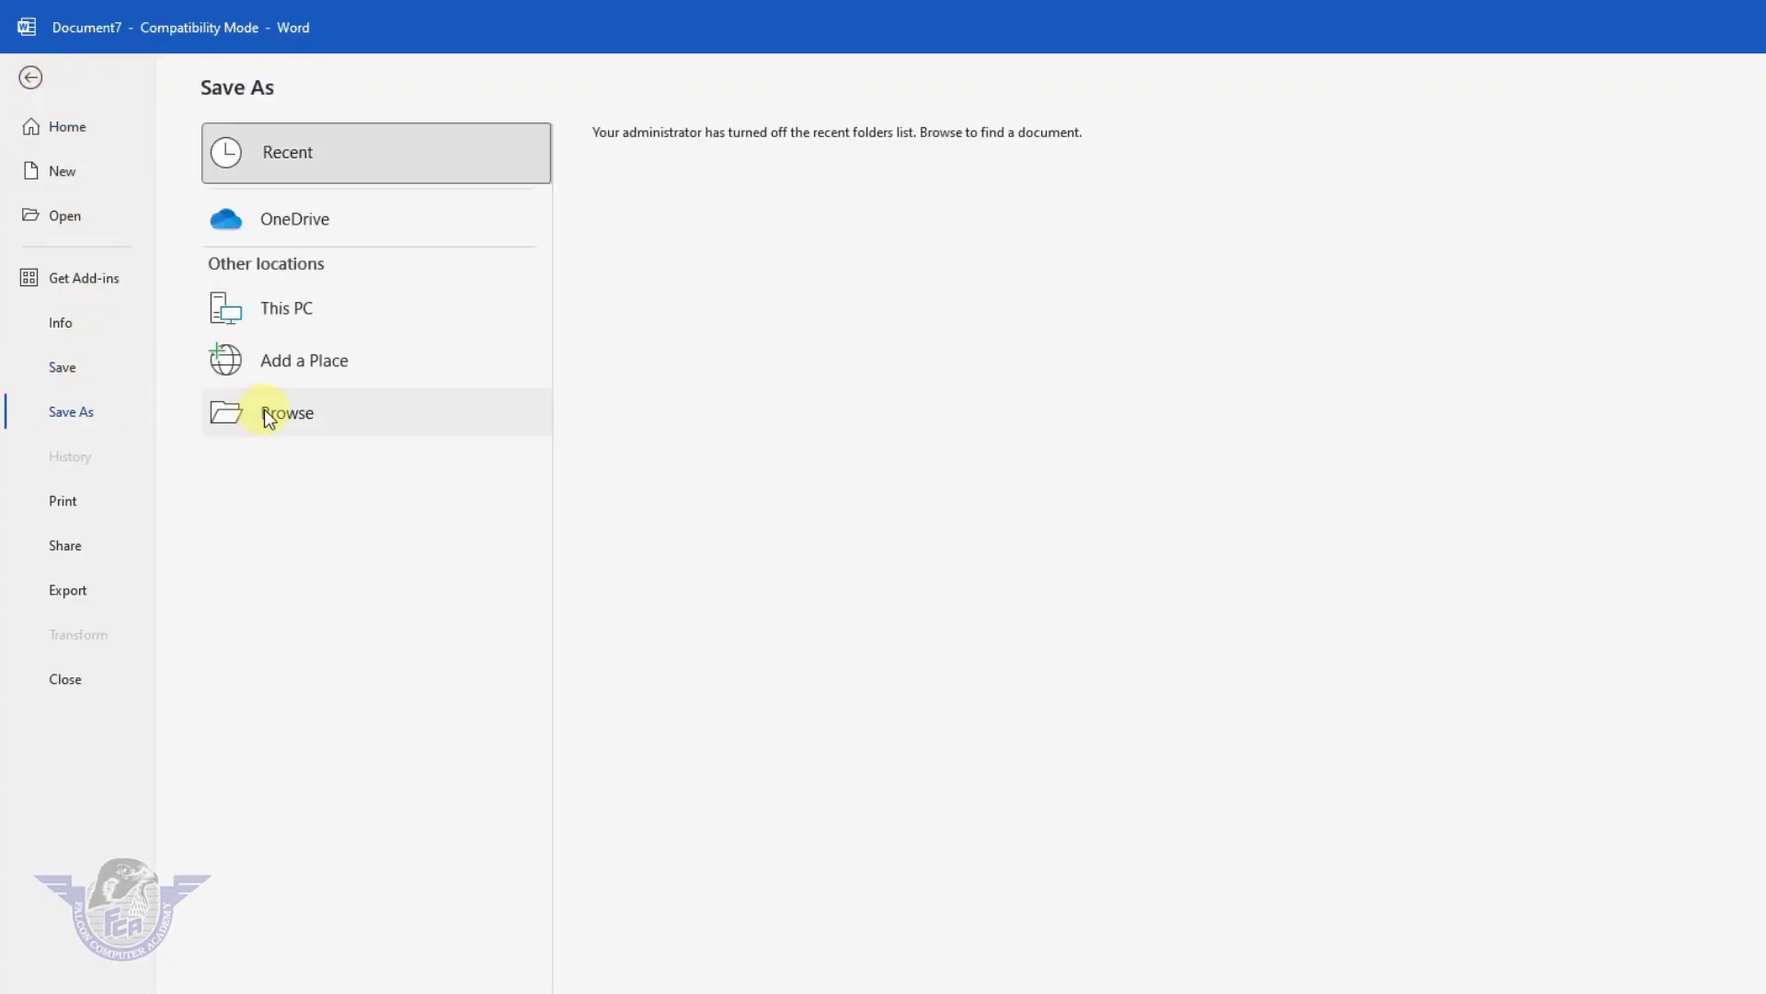
{"action": "left_click", "coordinate": [264, 410]}
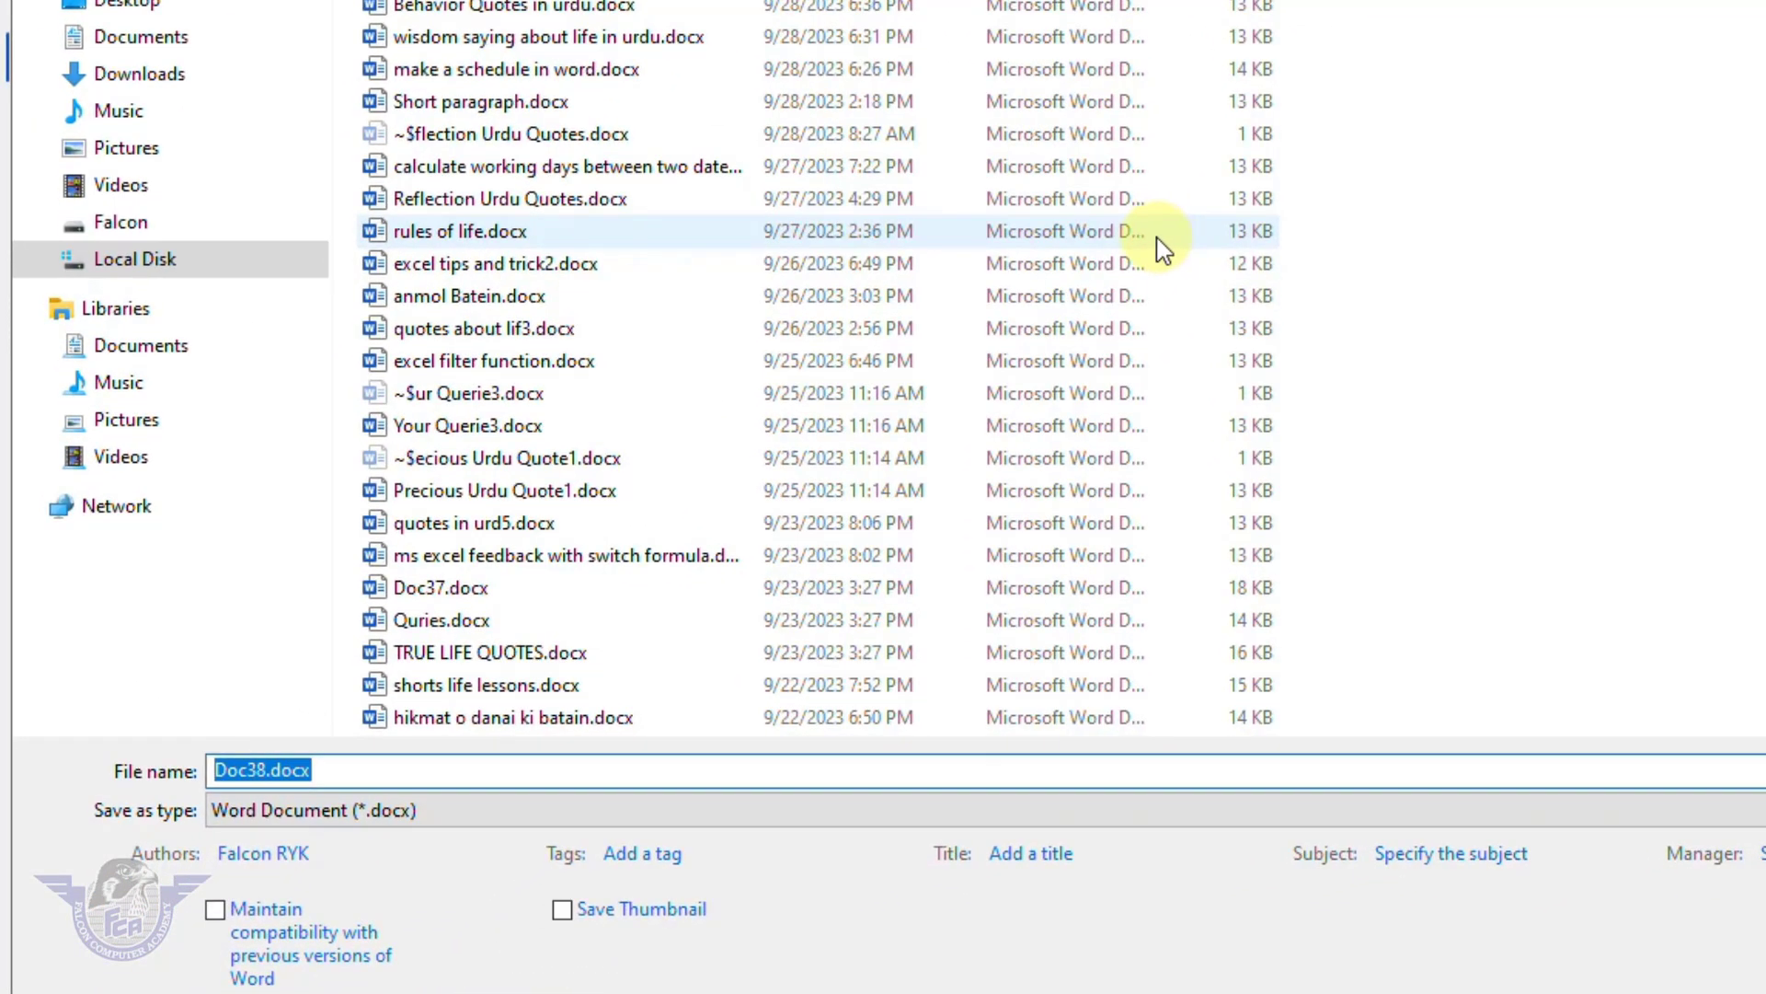
{"action": "type", "text": "Month "}
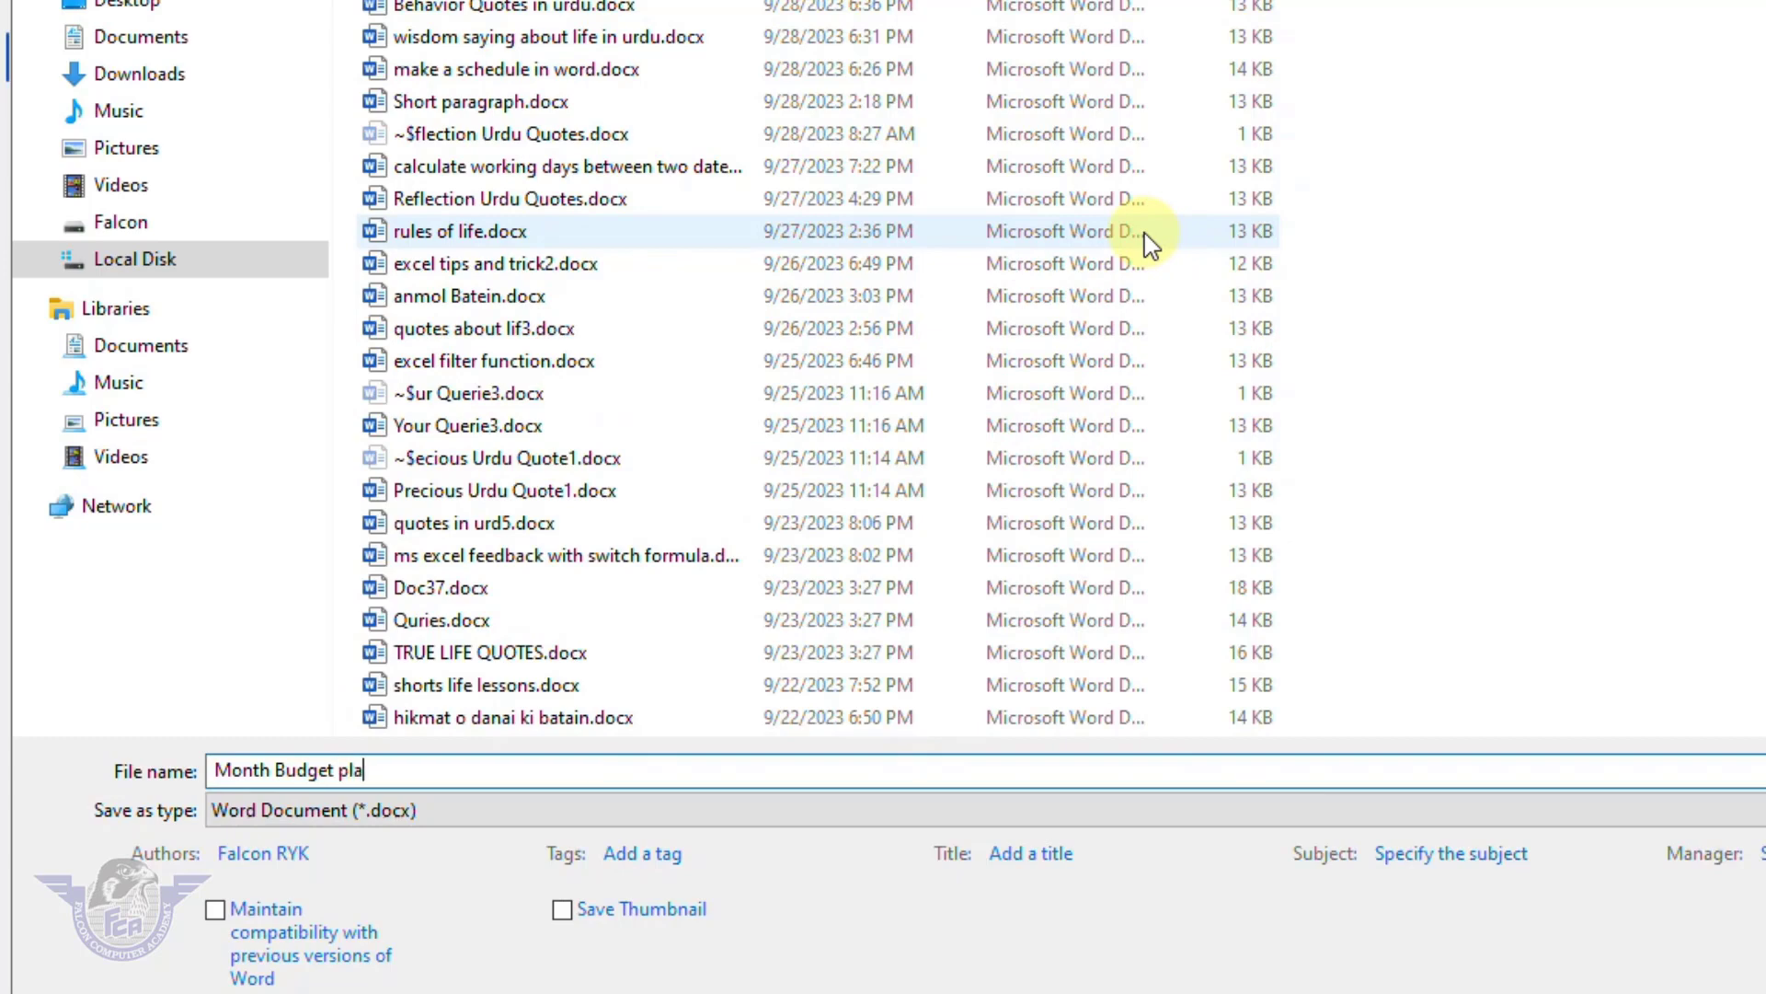
{"action": "type", "text": "Budge"}
{"action": "key", "text": "BackSpace"}
{"action": "key", "text": "BackSpace"}
{"action": "key", "text": "BackSpace"}
{"action": "key", "text": "BackSpace"}
{"action": "key", "text": "BackSpace"}
{"action": "key", "text": "BackSpace"}
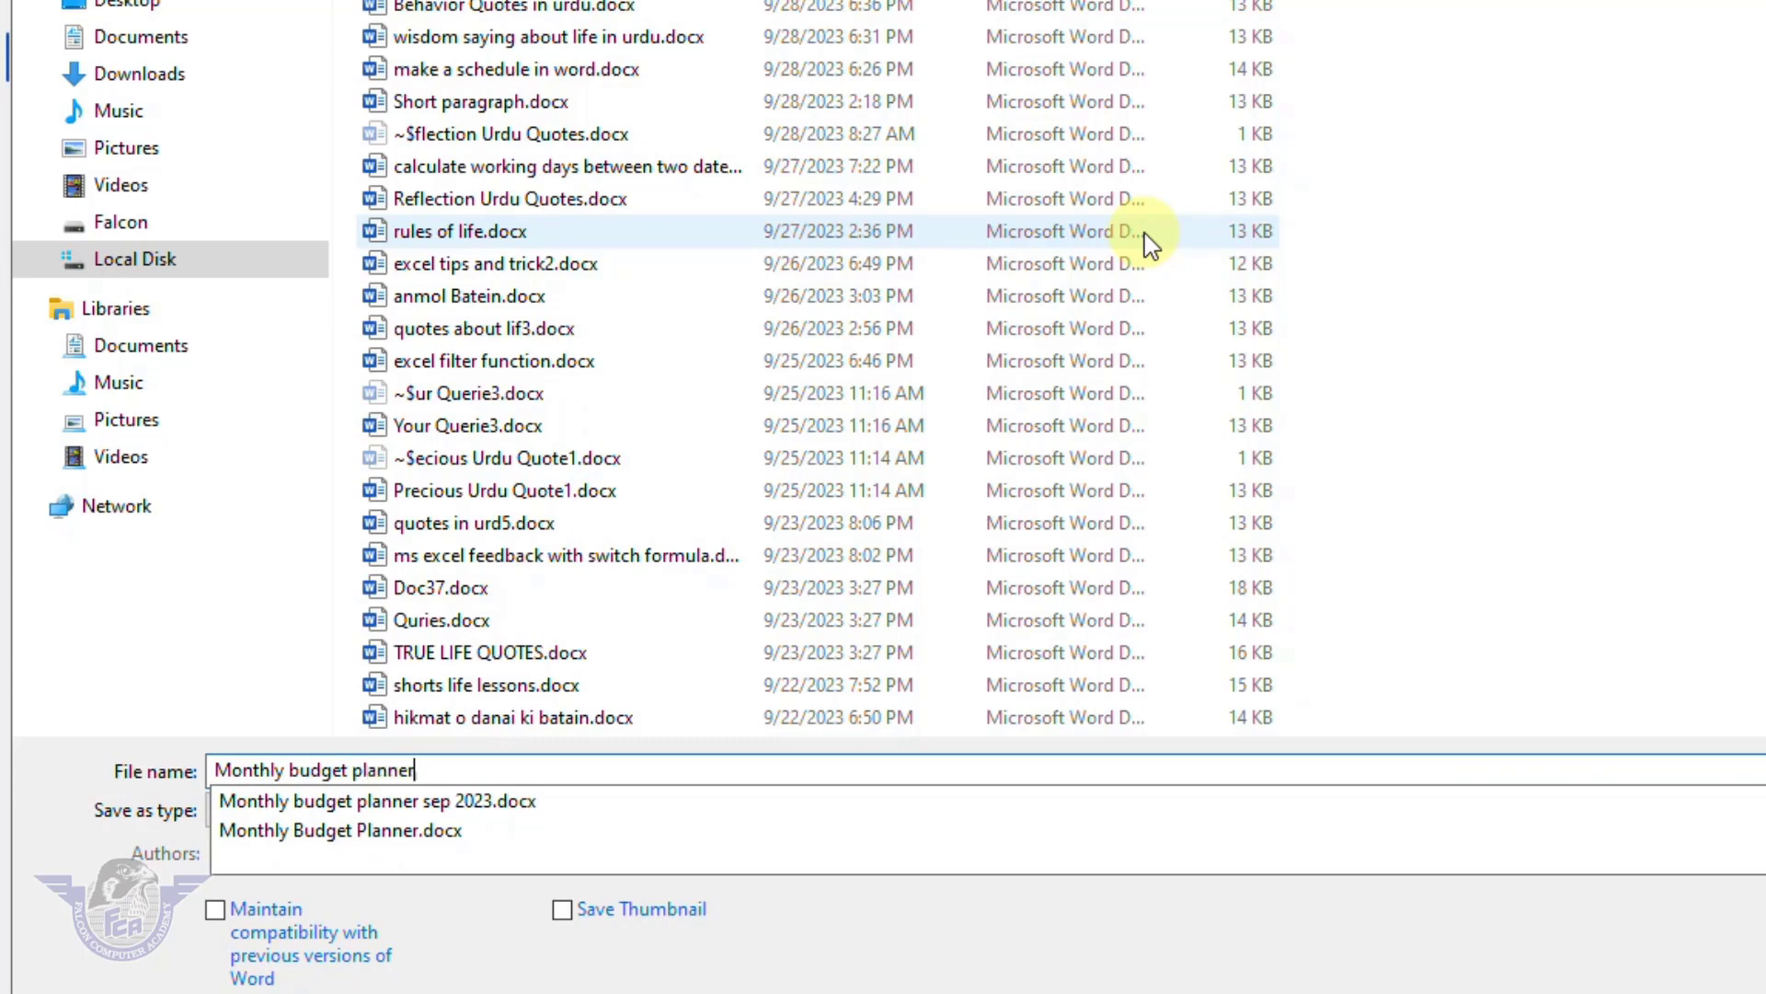
{"action": "type", "text": "spe"}
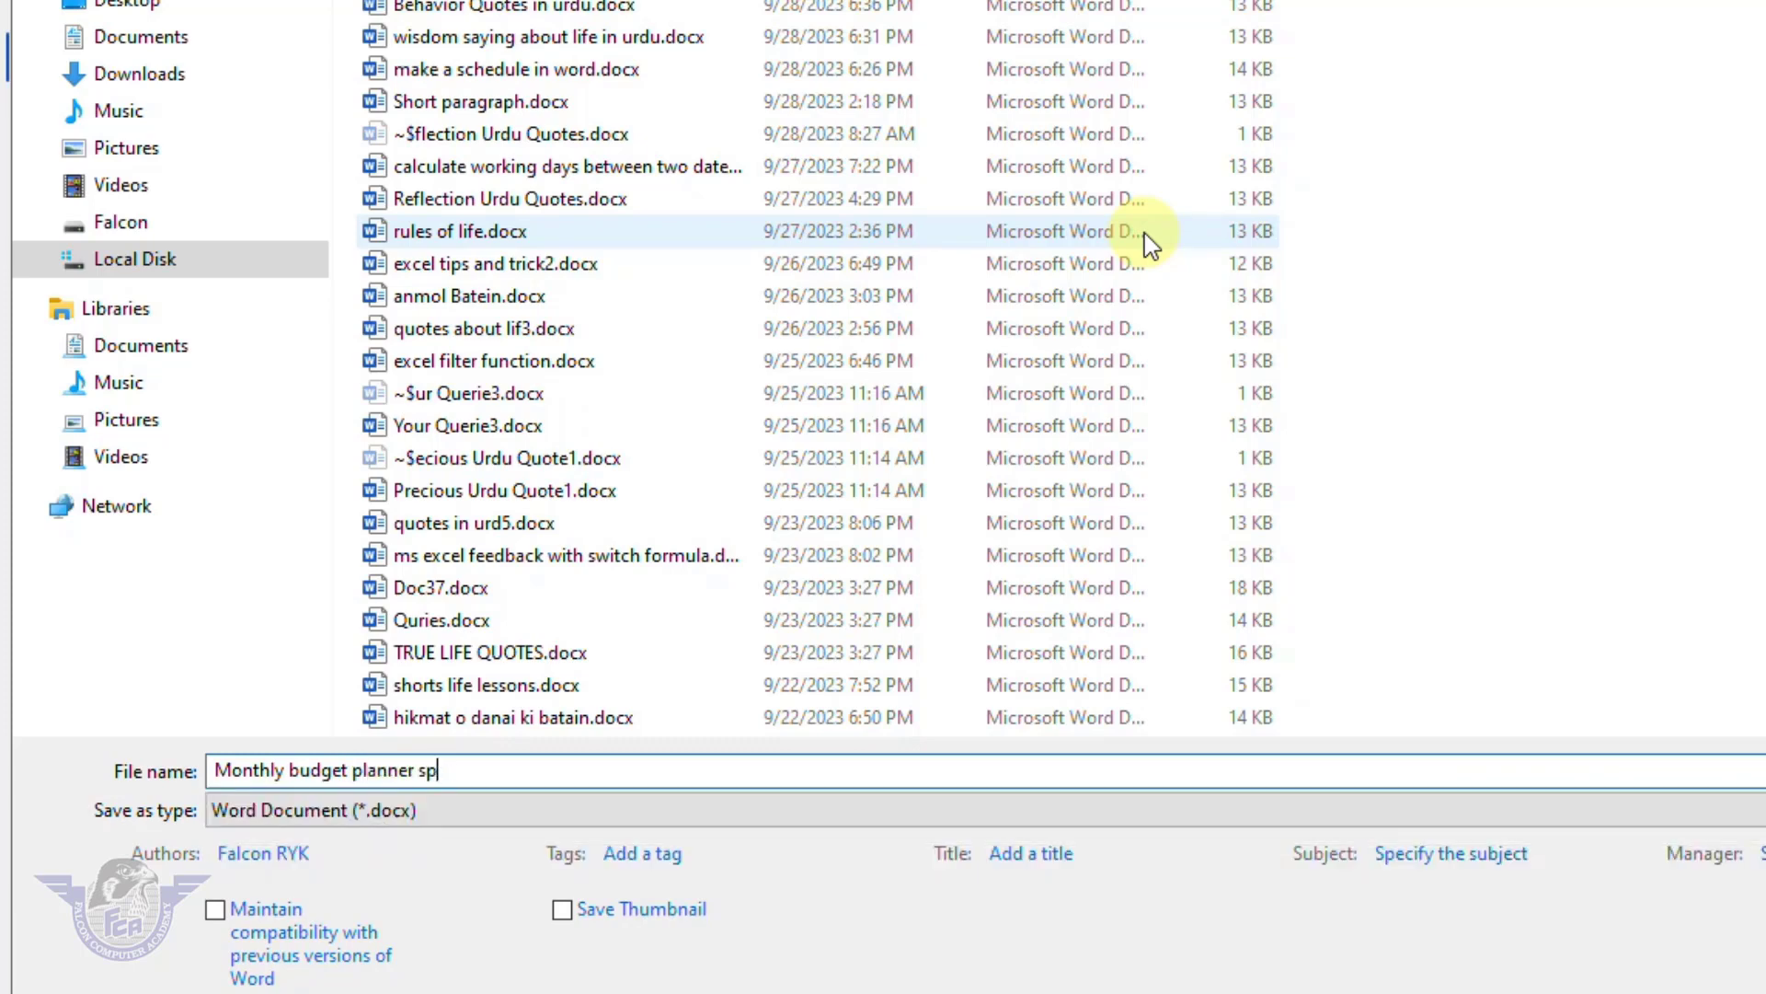
{"action": "key", "text": "BackSpace"}
{"action": "key", "text": "BackSpace"}
{"action": "type", "text": "2023"}
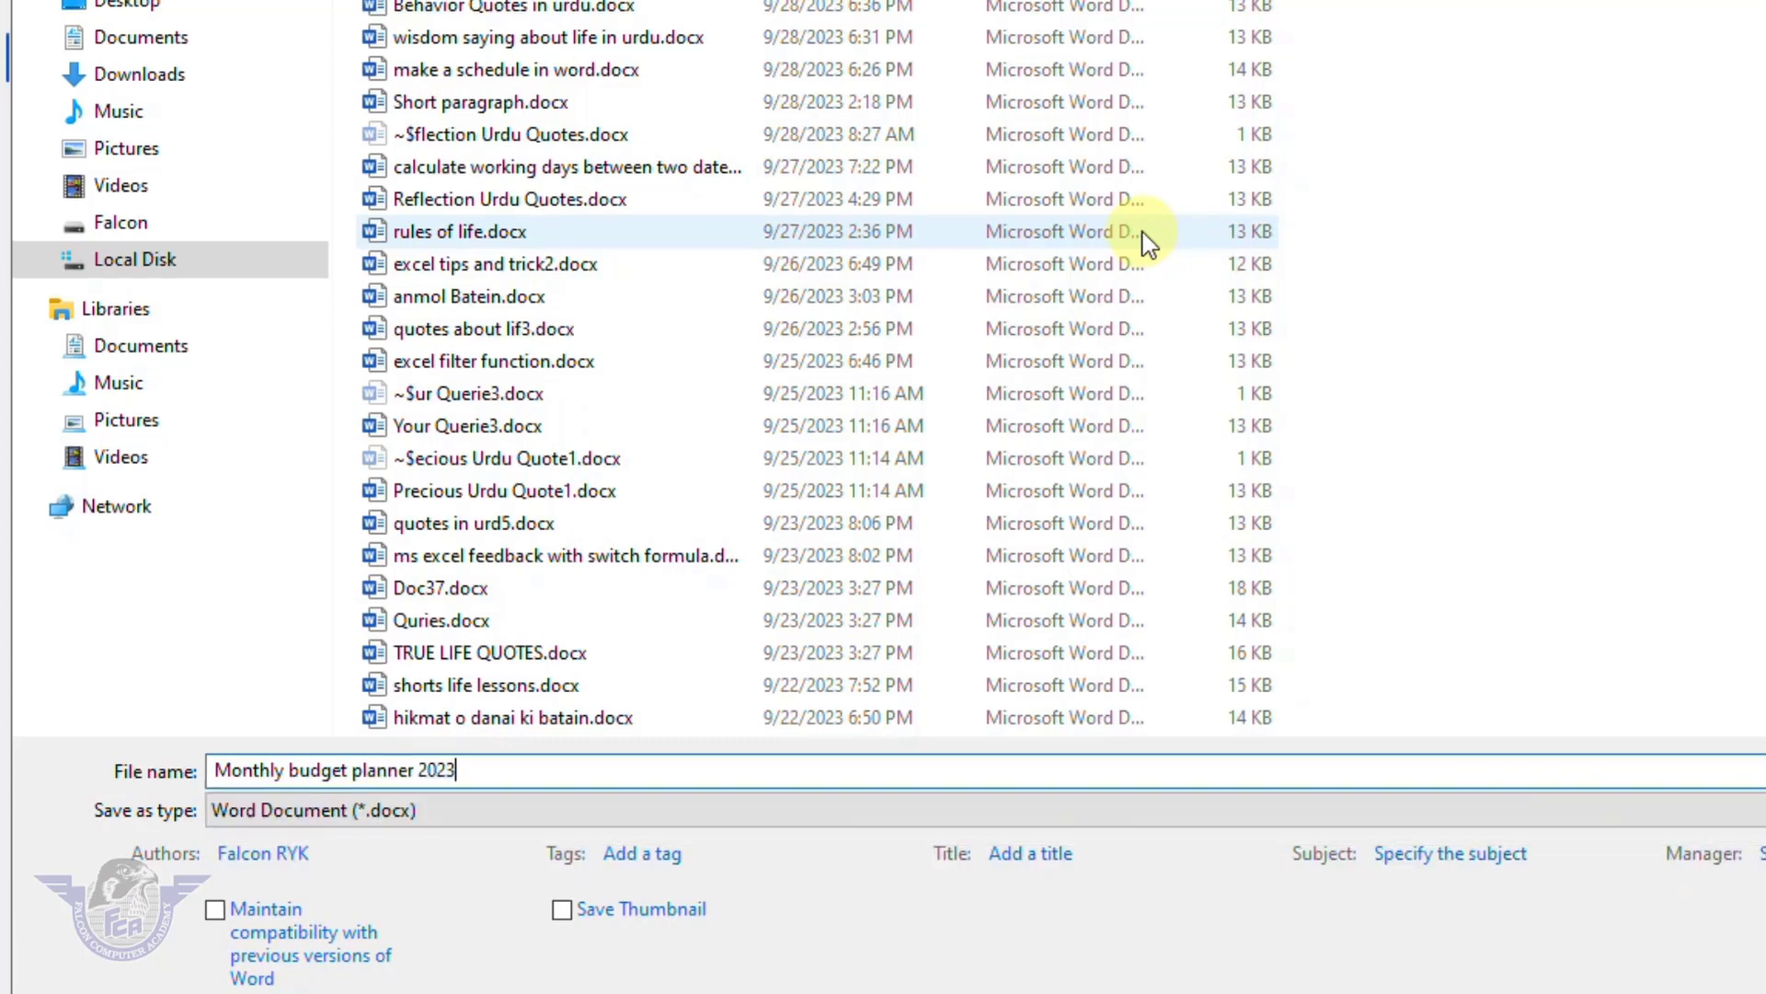
{"action": "key", "text": "Return"}
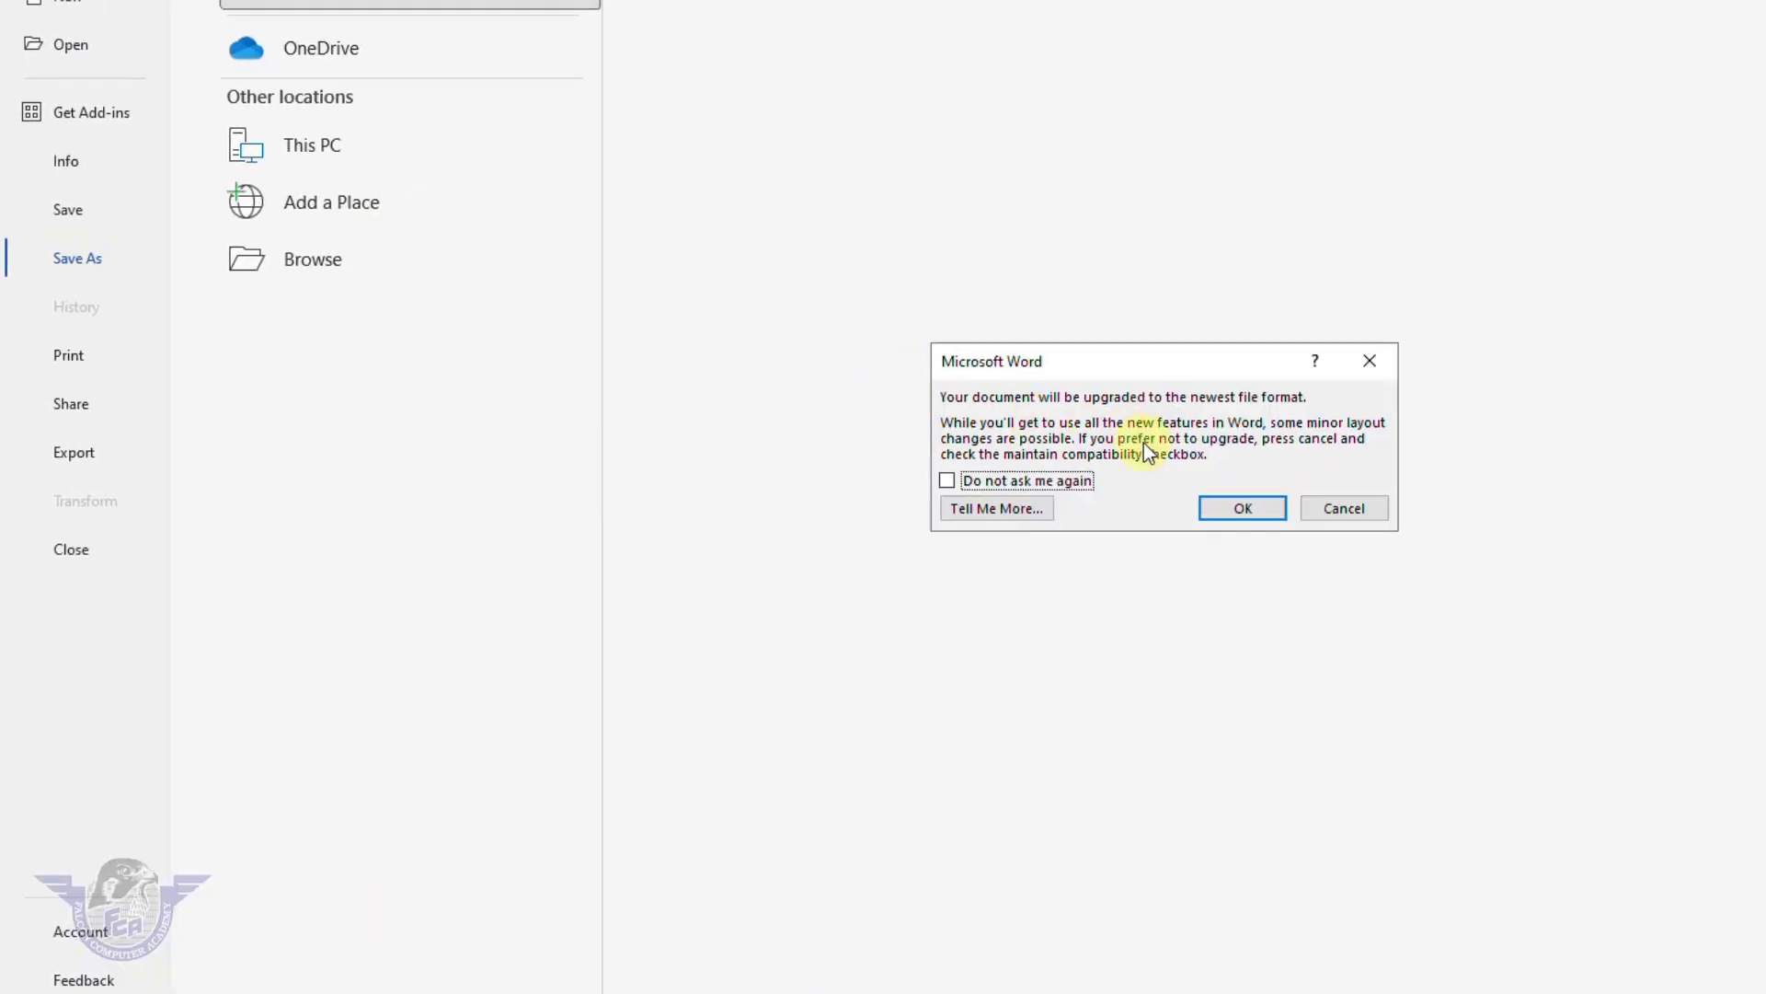
{"action": "left_click", "coordinate": [1229, 507]}
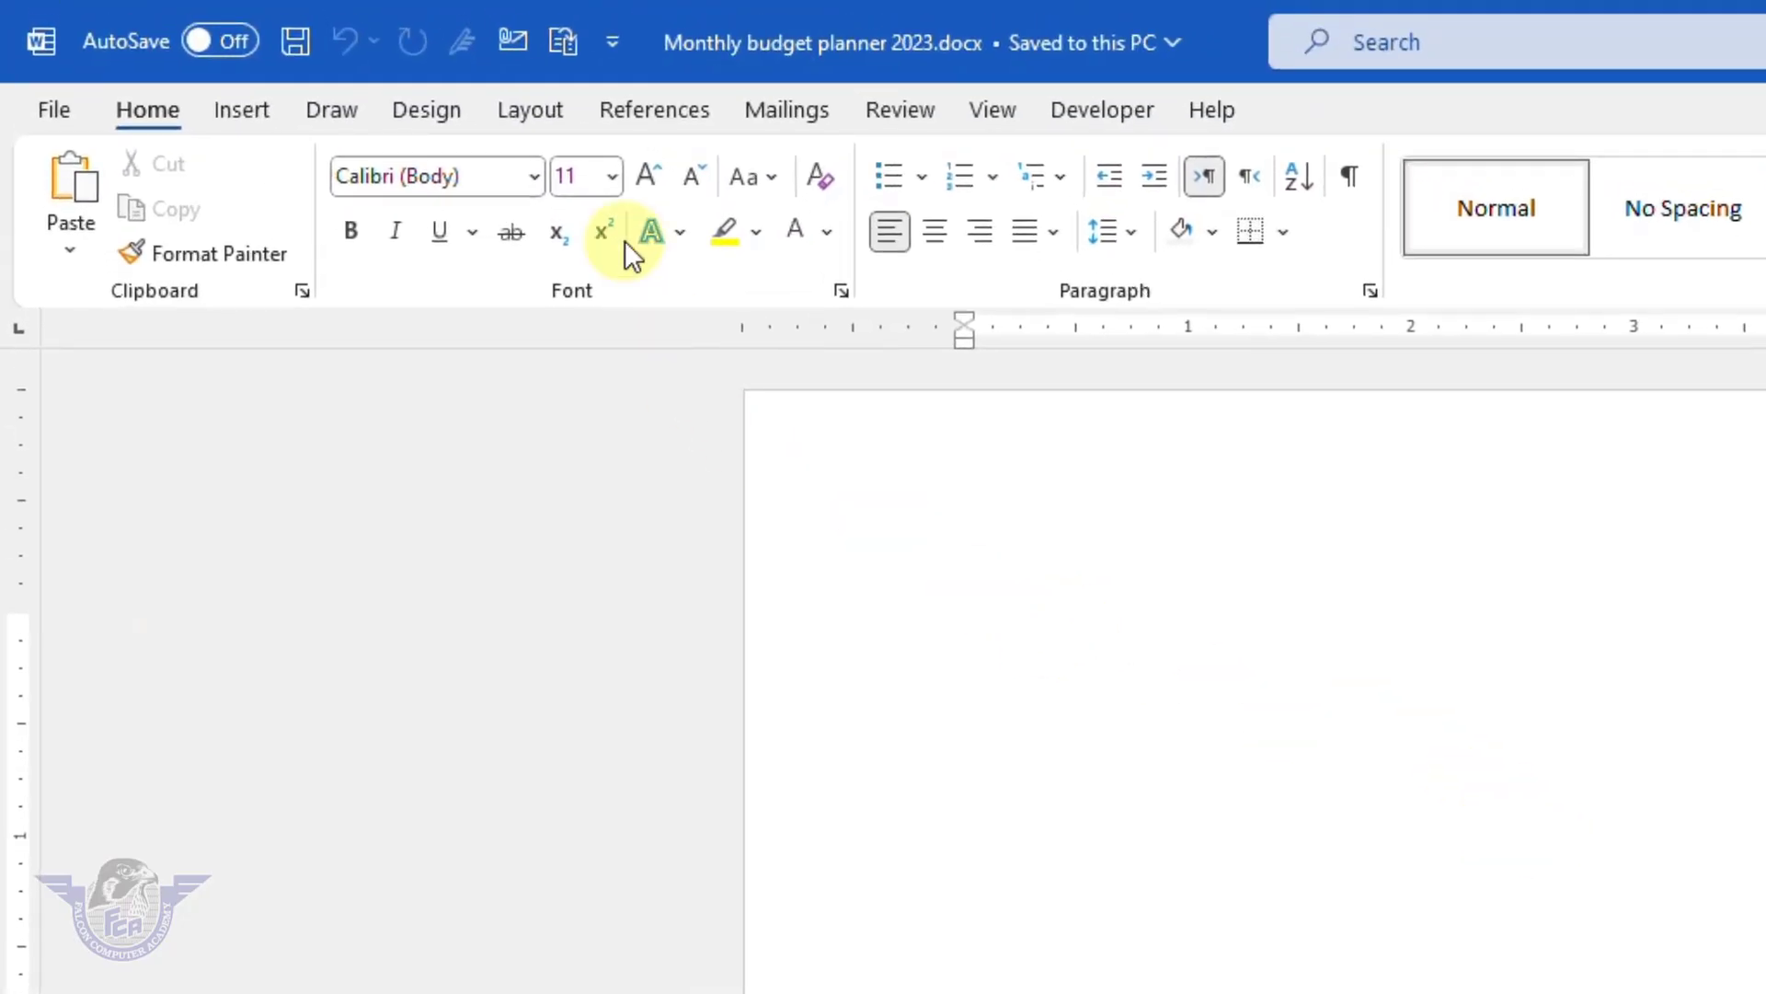
Set the paragraph spacing after to 0 pt.
{"action": "left_click", "coordinate": [523, 114]}
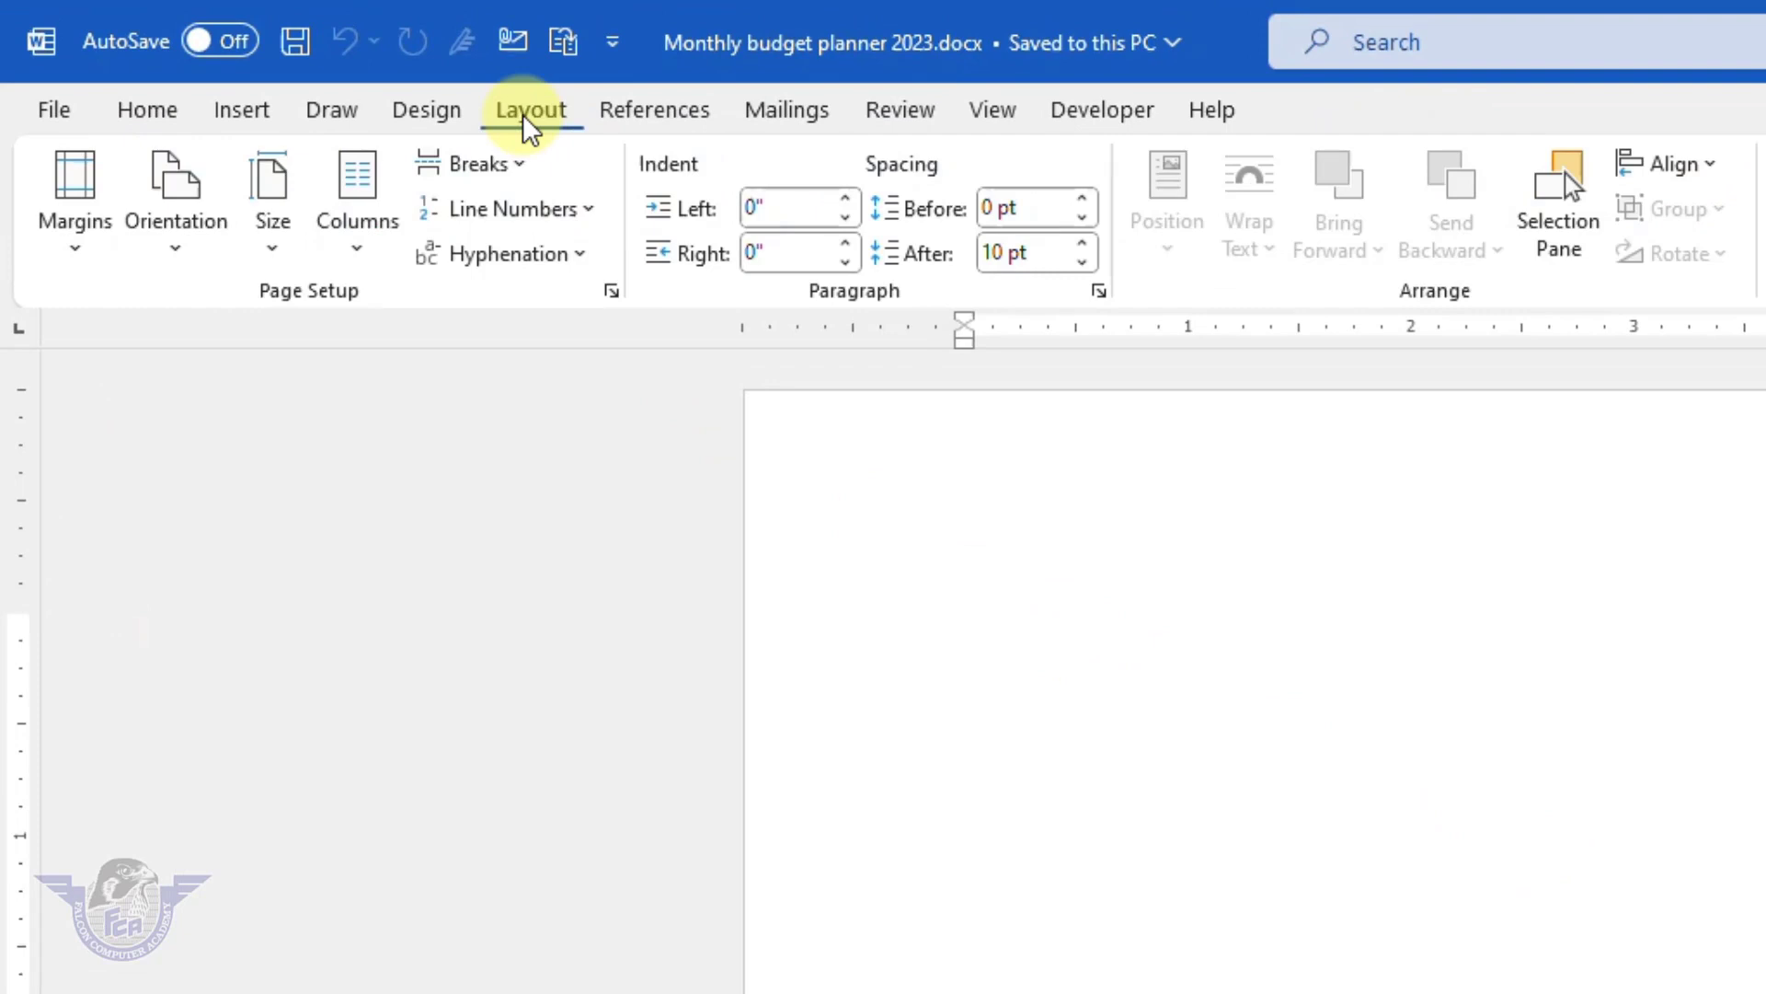
{"action": "left_click", "coordinate": [1082, 262]}
{"action": "left_click", "coordinate": [1083, 263]}
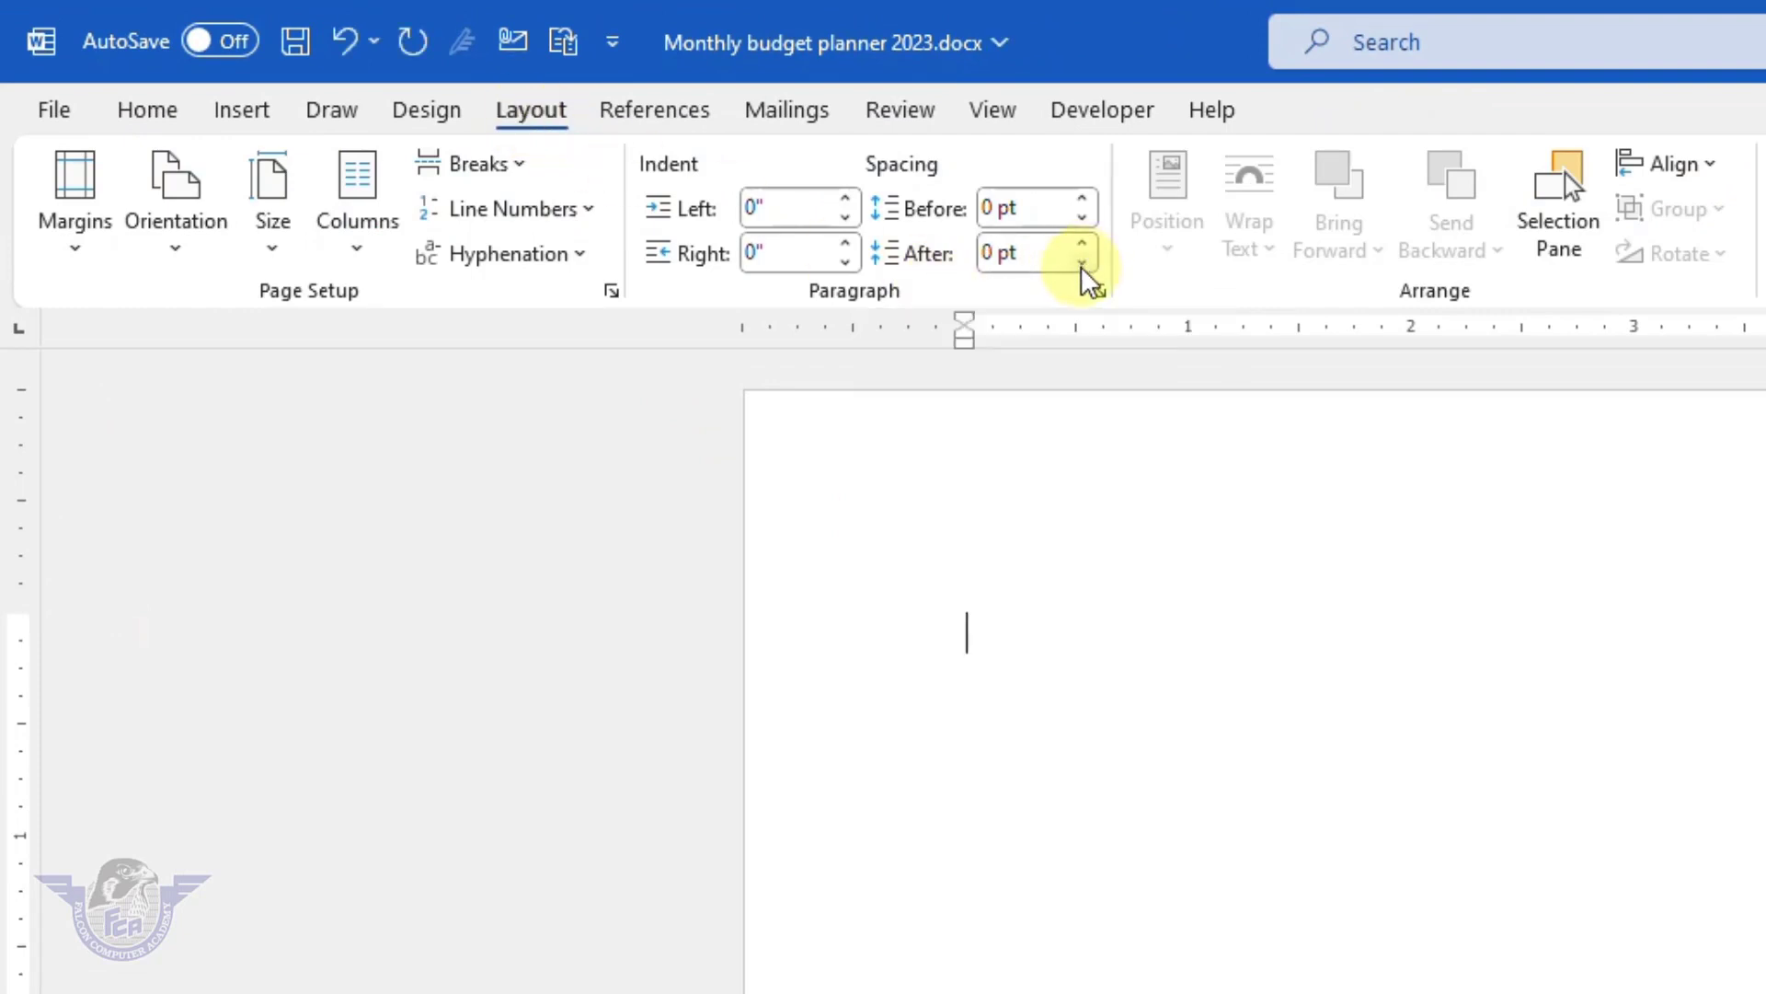
Set up the page as A4 in portrait orientation with 1-inch side margins.
{"action": "left_click", "coordinate": [276, 239]}
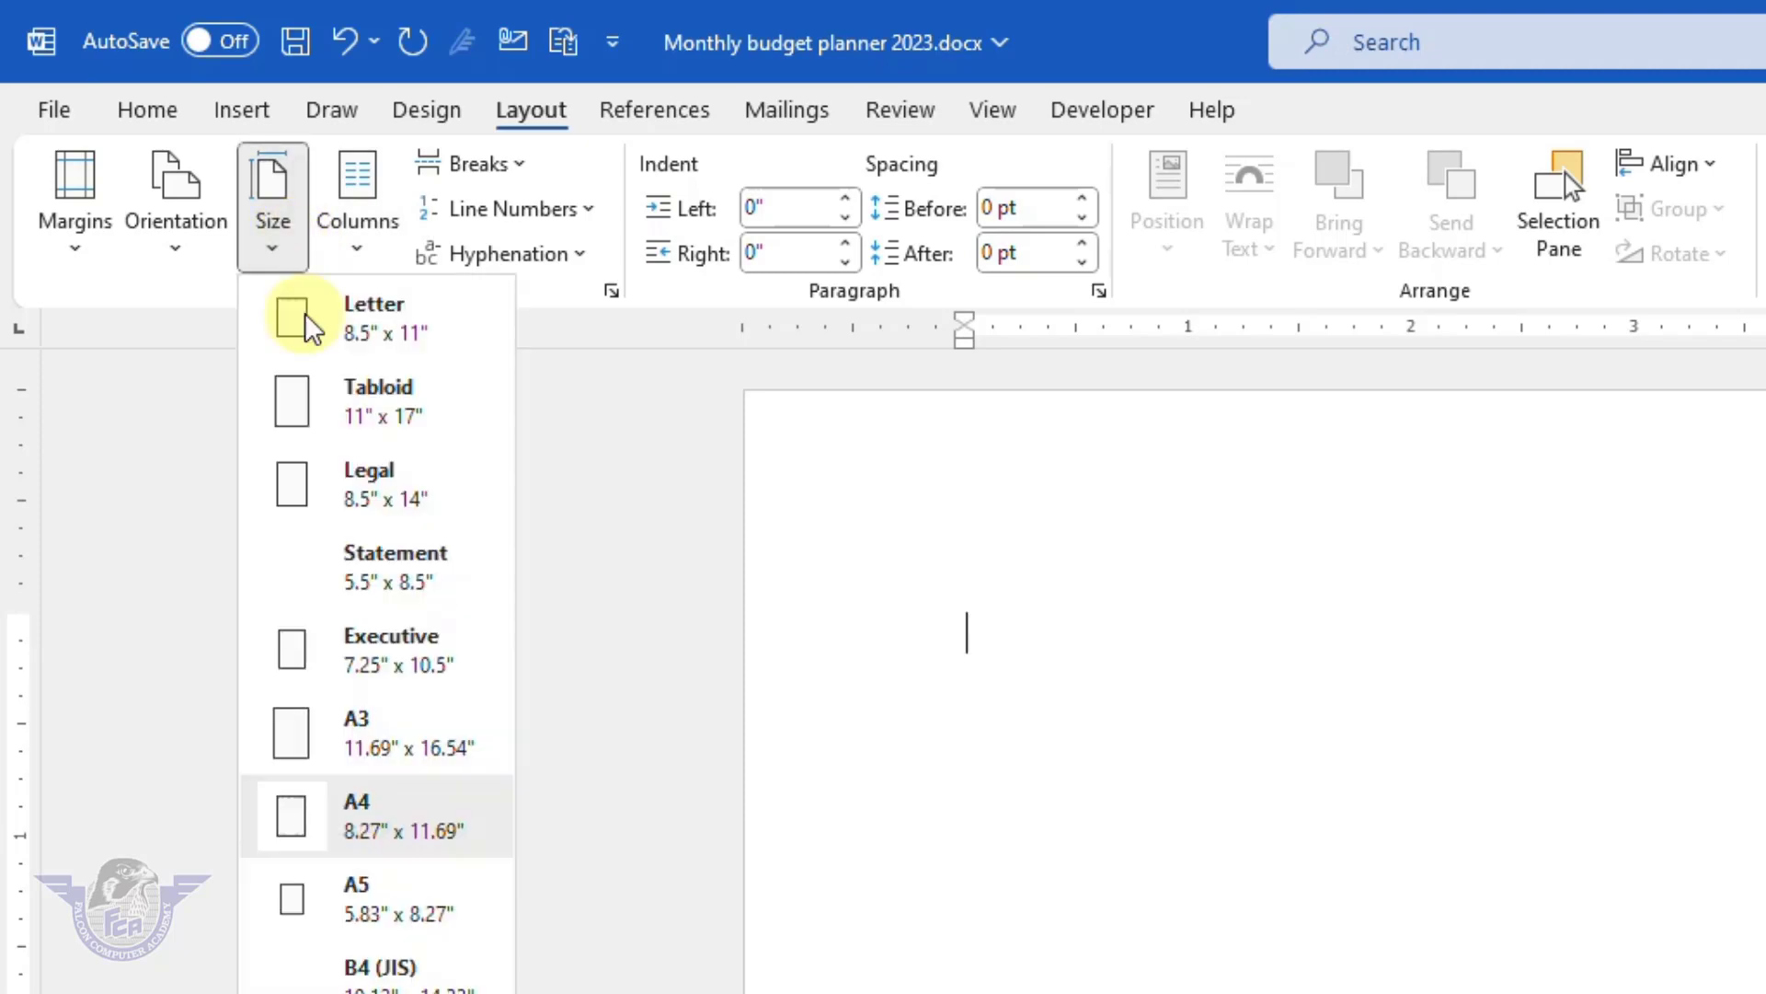
{"action": "left_click", "coordinate": [381, 822]}
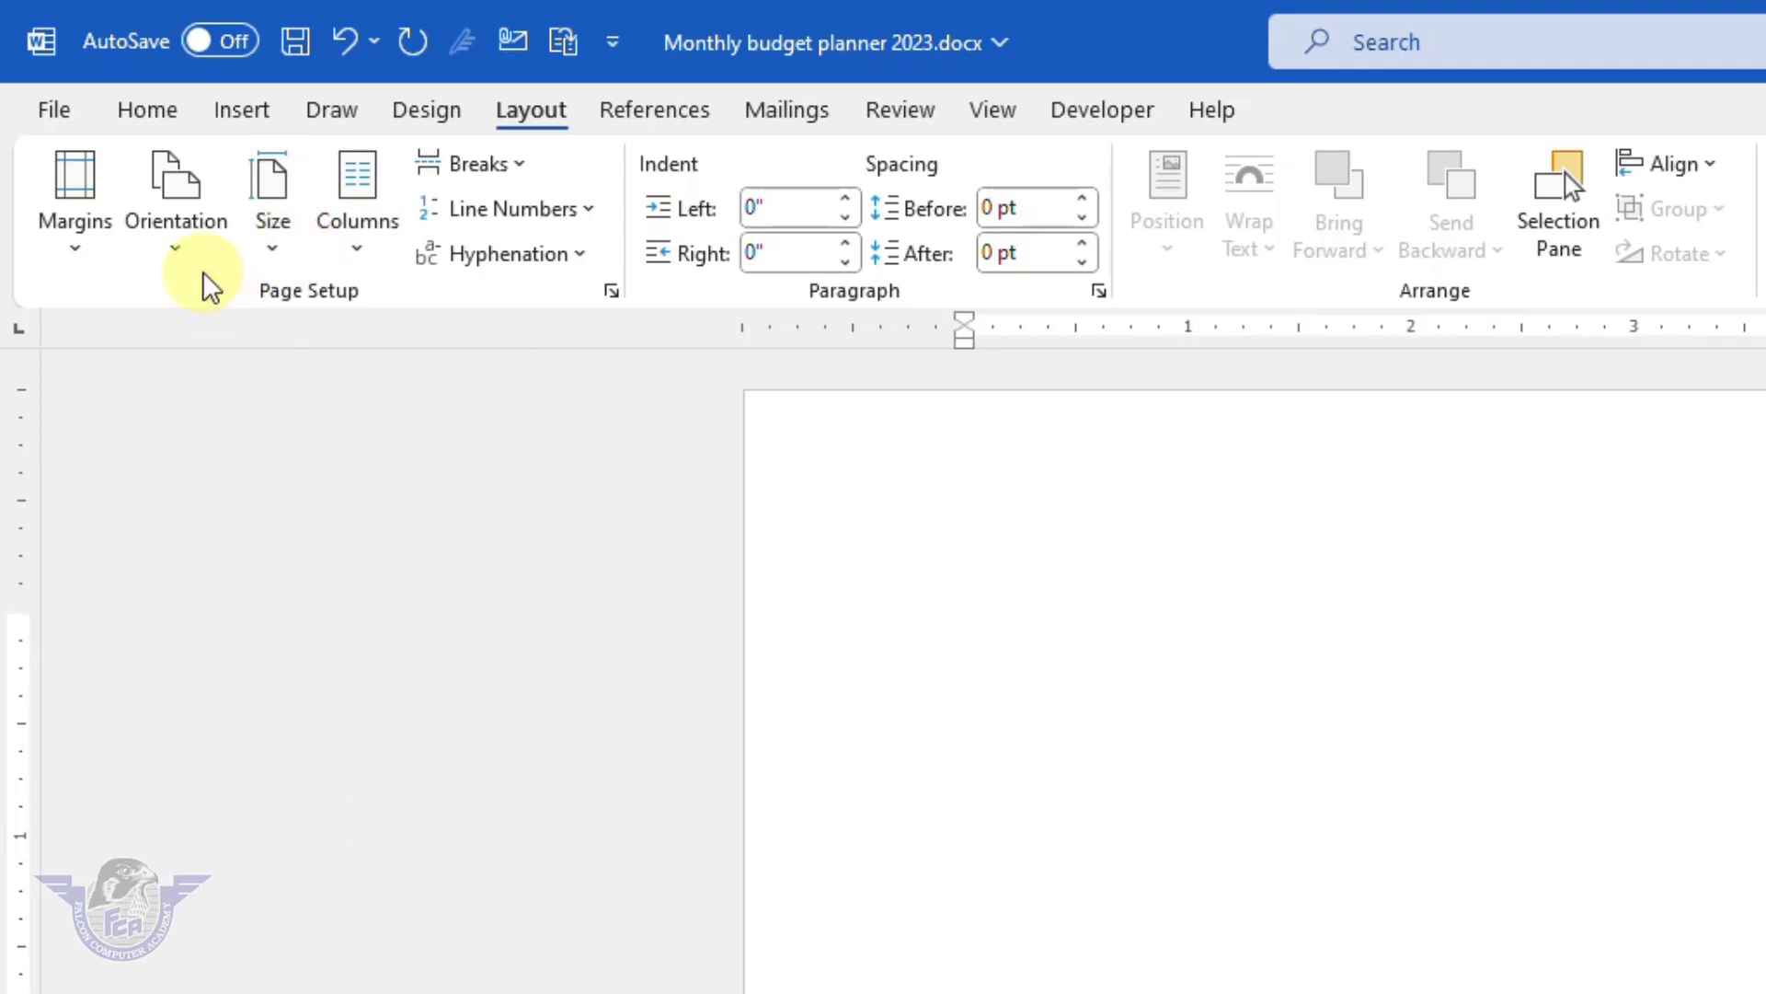
{"action": "left_click", "coordinate": [184, 241]}
{"action": "left_click", "coordinate": [252, 331]}
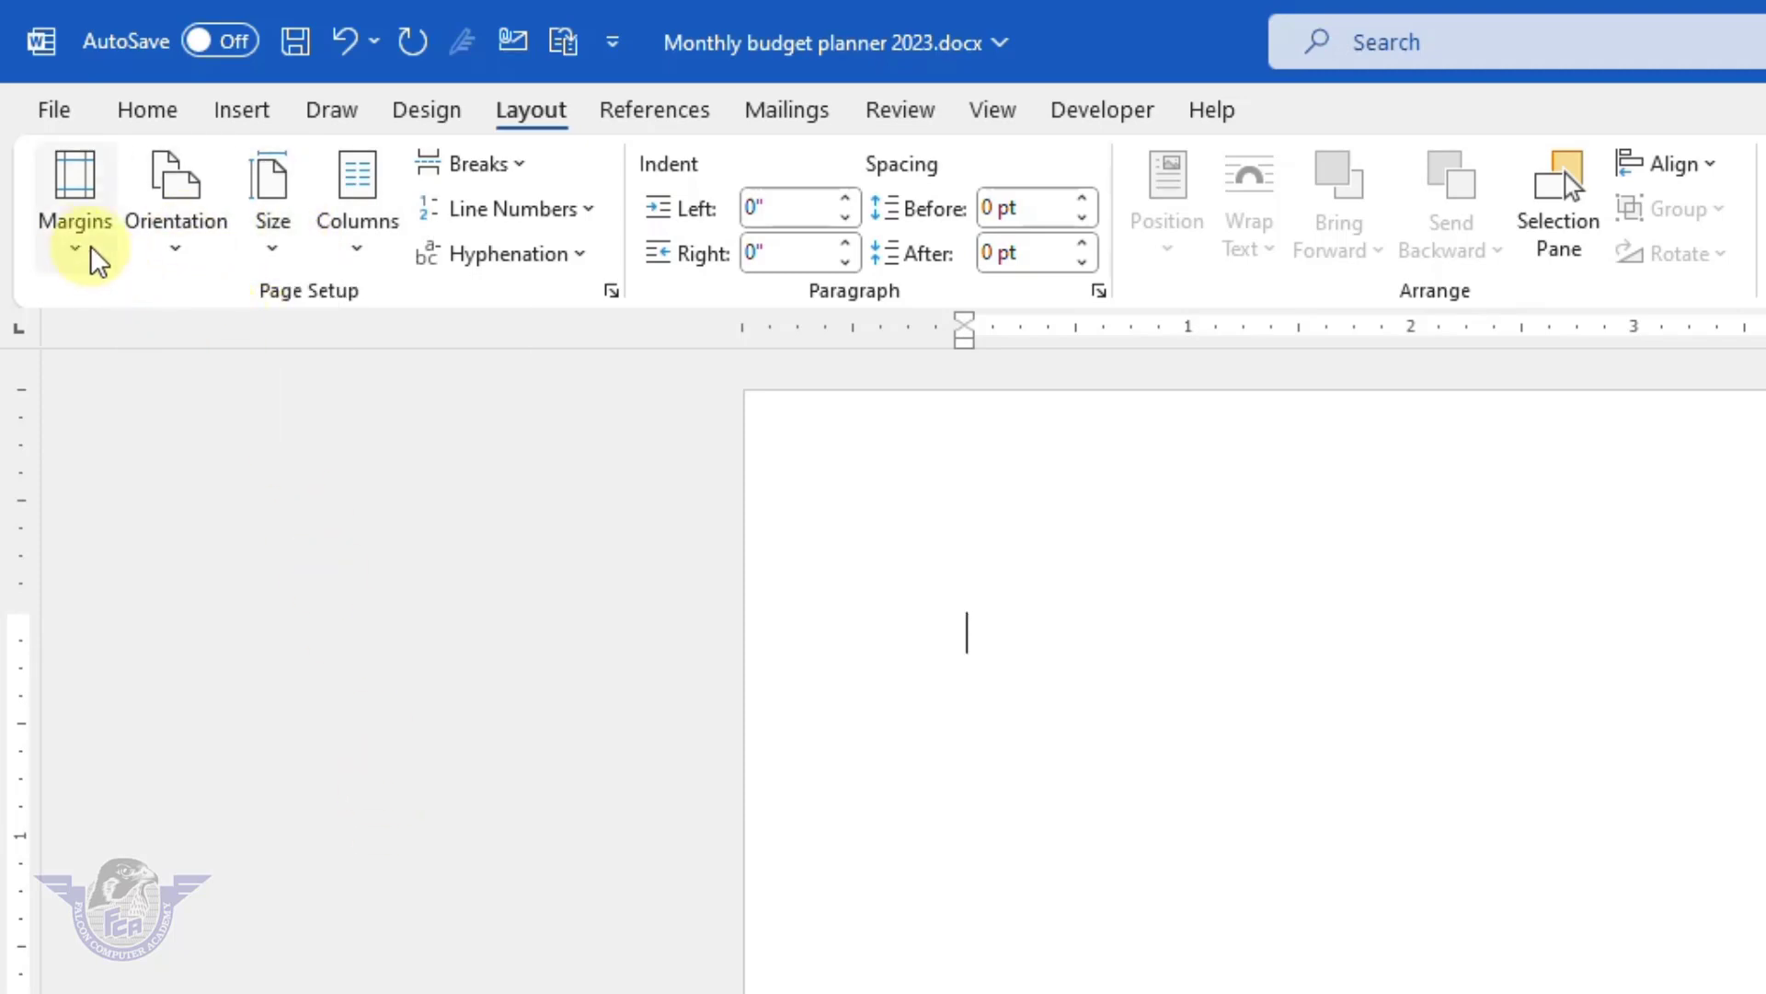
{"action": "left_click", "coordinate": [80, 253]}
{"action": "left_click", "coordinate": [247, 458]}
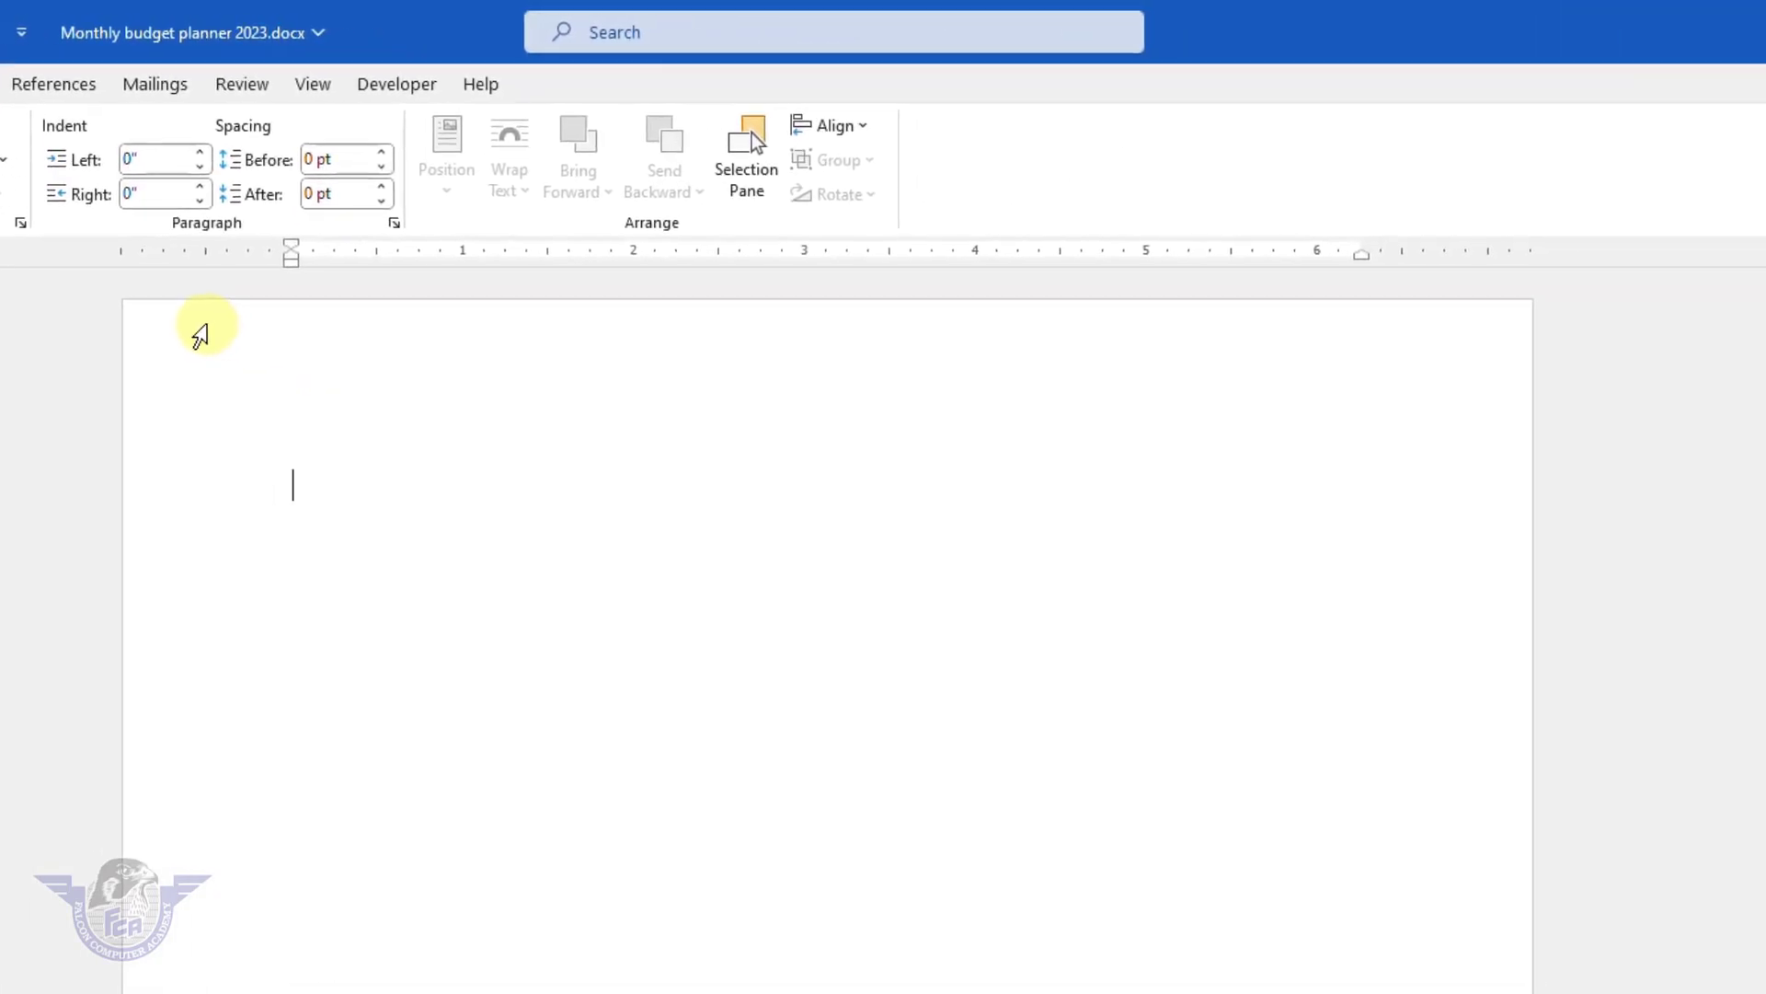
Enter the title "Monthly Budget Planner" on the first line of the document.
{"action": "type", "text": "Mon"}
{"action": "type", "text": "thlyh"}
{"action": "key", "text": "BackSpace"}
{"action": "key", "text": "BackSpace"}
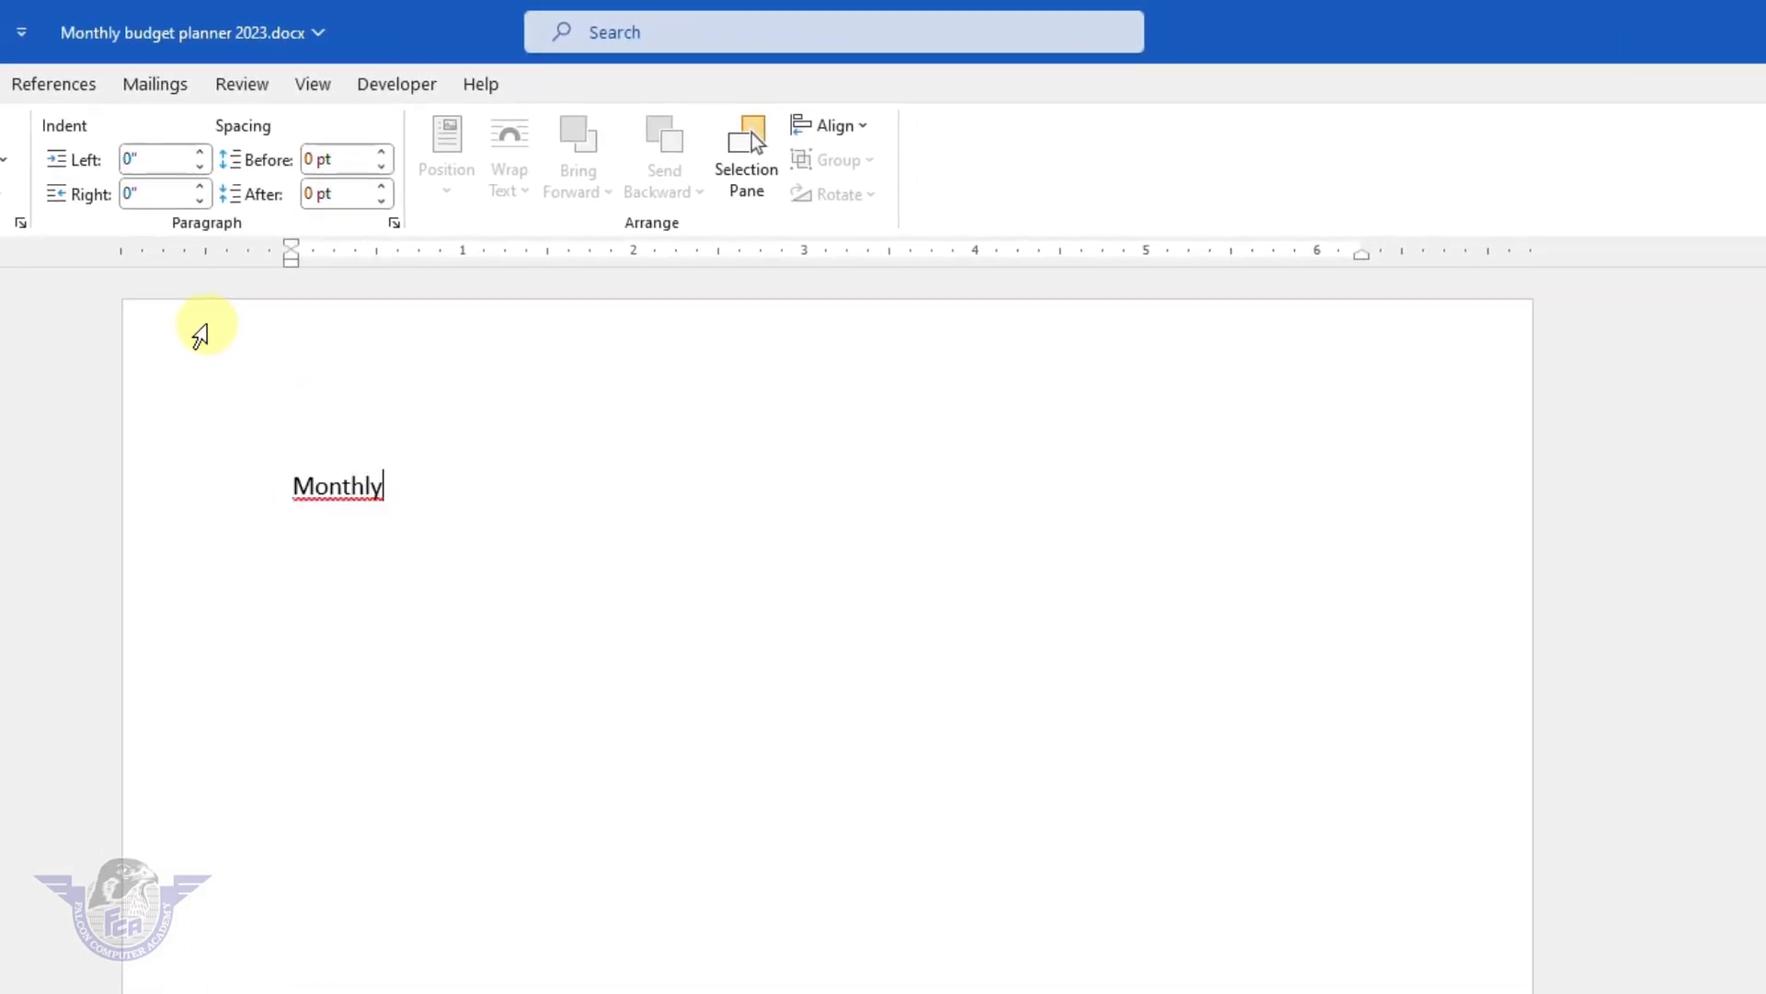
{"action": "type", "text": "y Budget"}
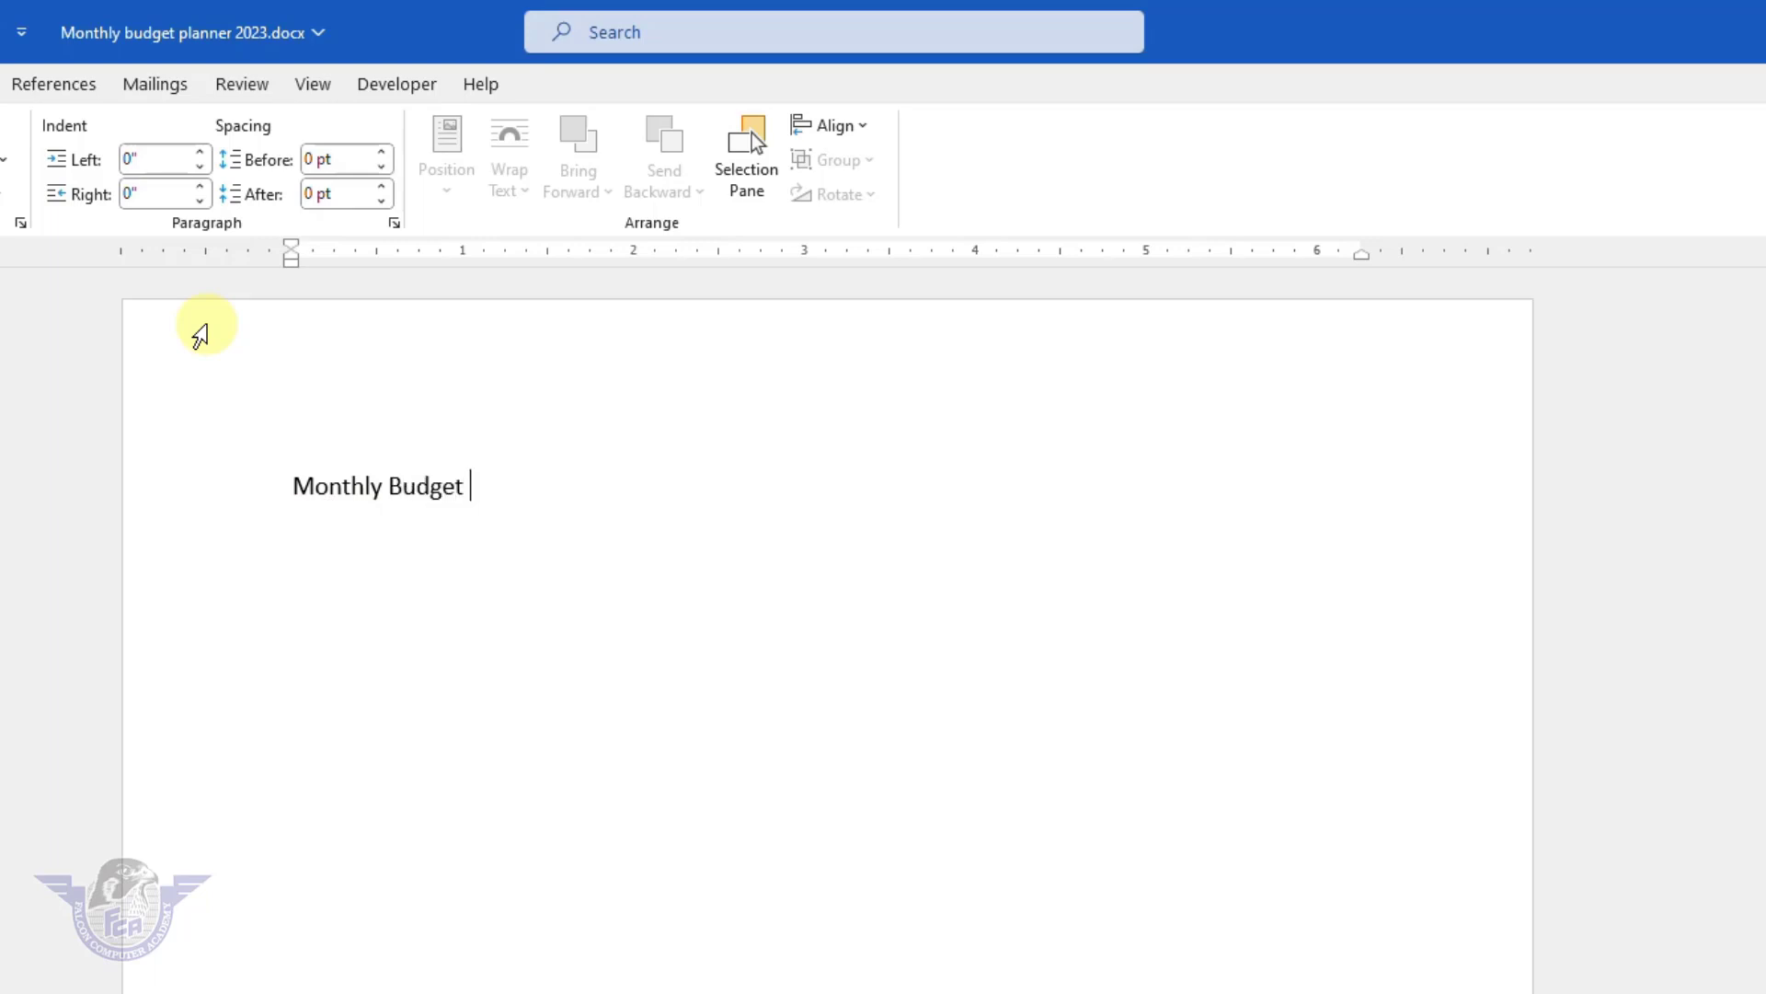
{"action": "type", "text": " Planner "}
Below the title, add one line with "Budget Goal:" and, further along, "Month:", each followed by an underscore fill-in blank.
{"action": "type", "text": "Bud"}
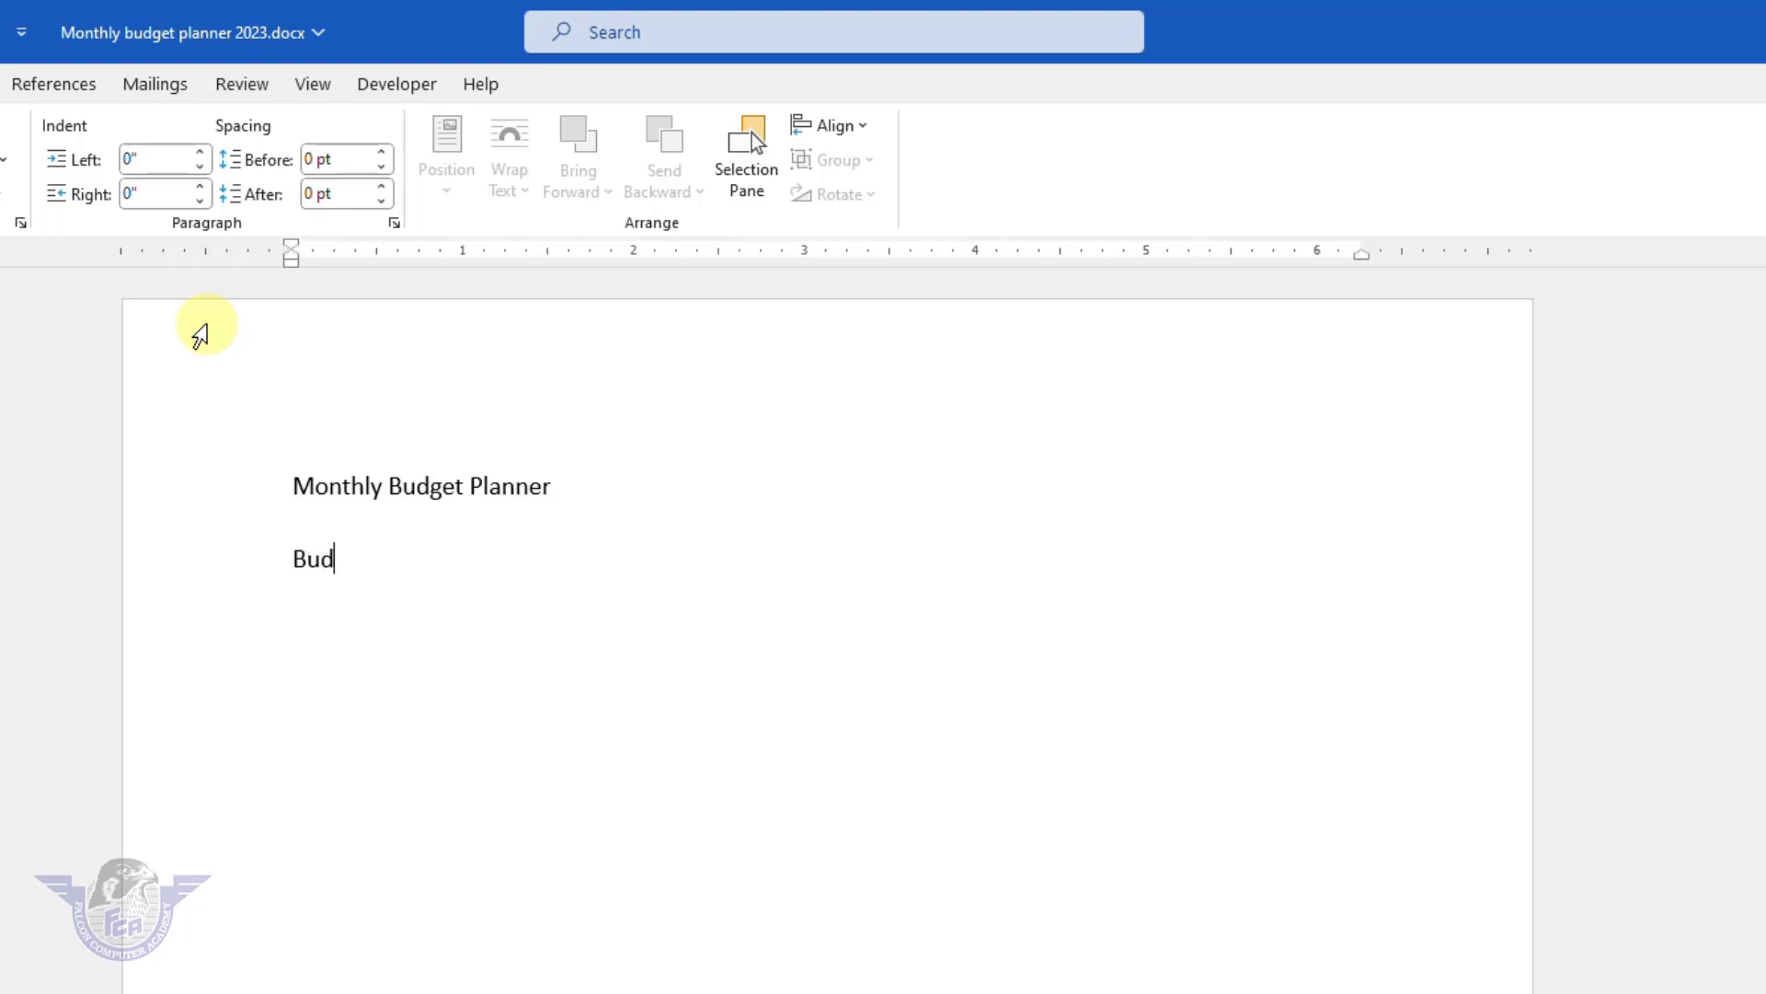
{"action": "type", "text": "get Goal: ____"}
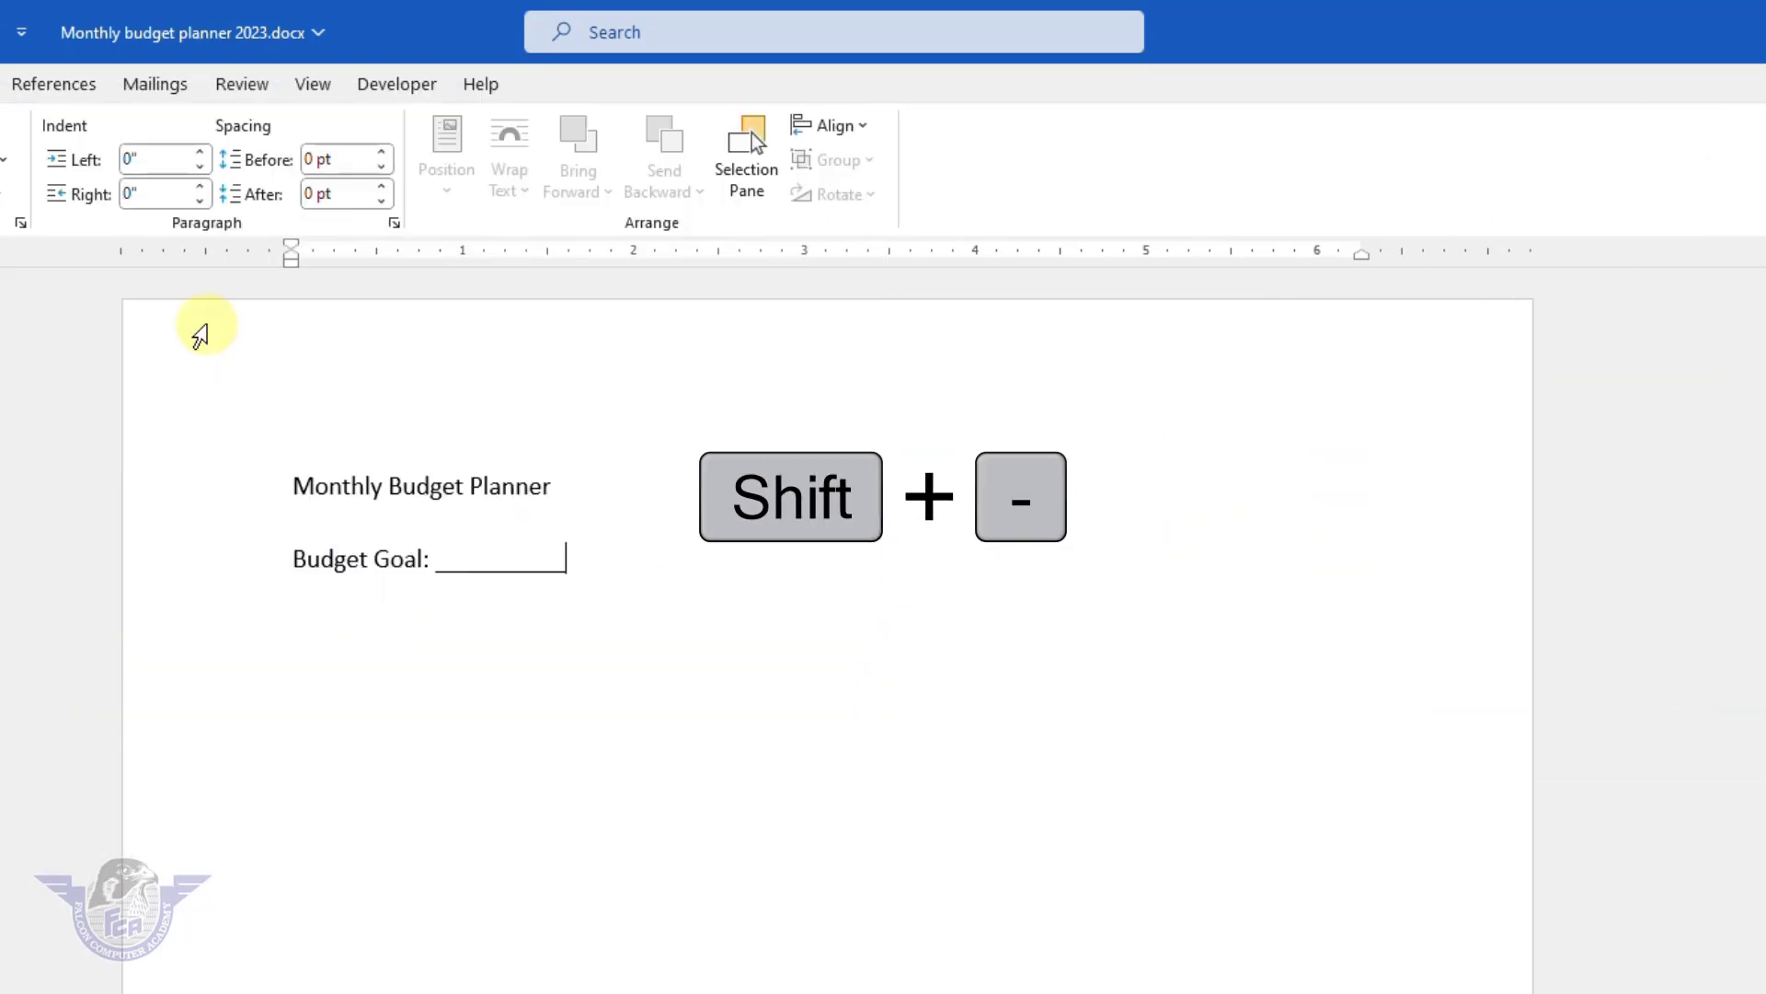
{"action": "type", "text": "__________"}
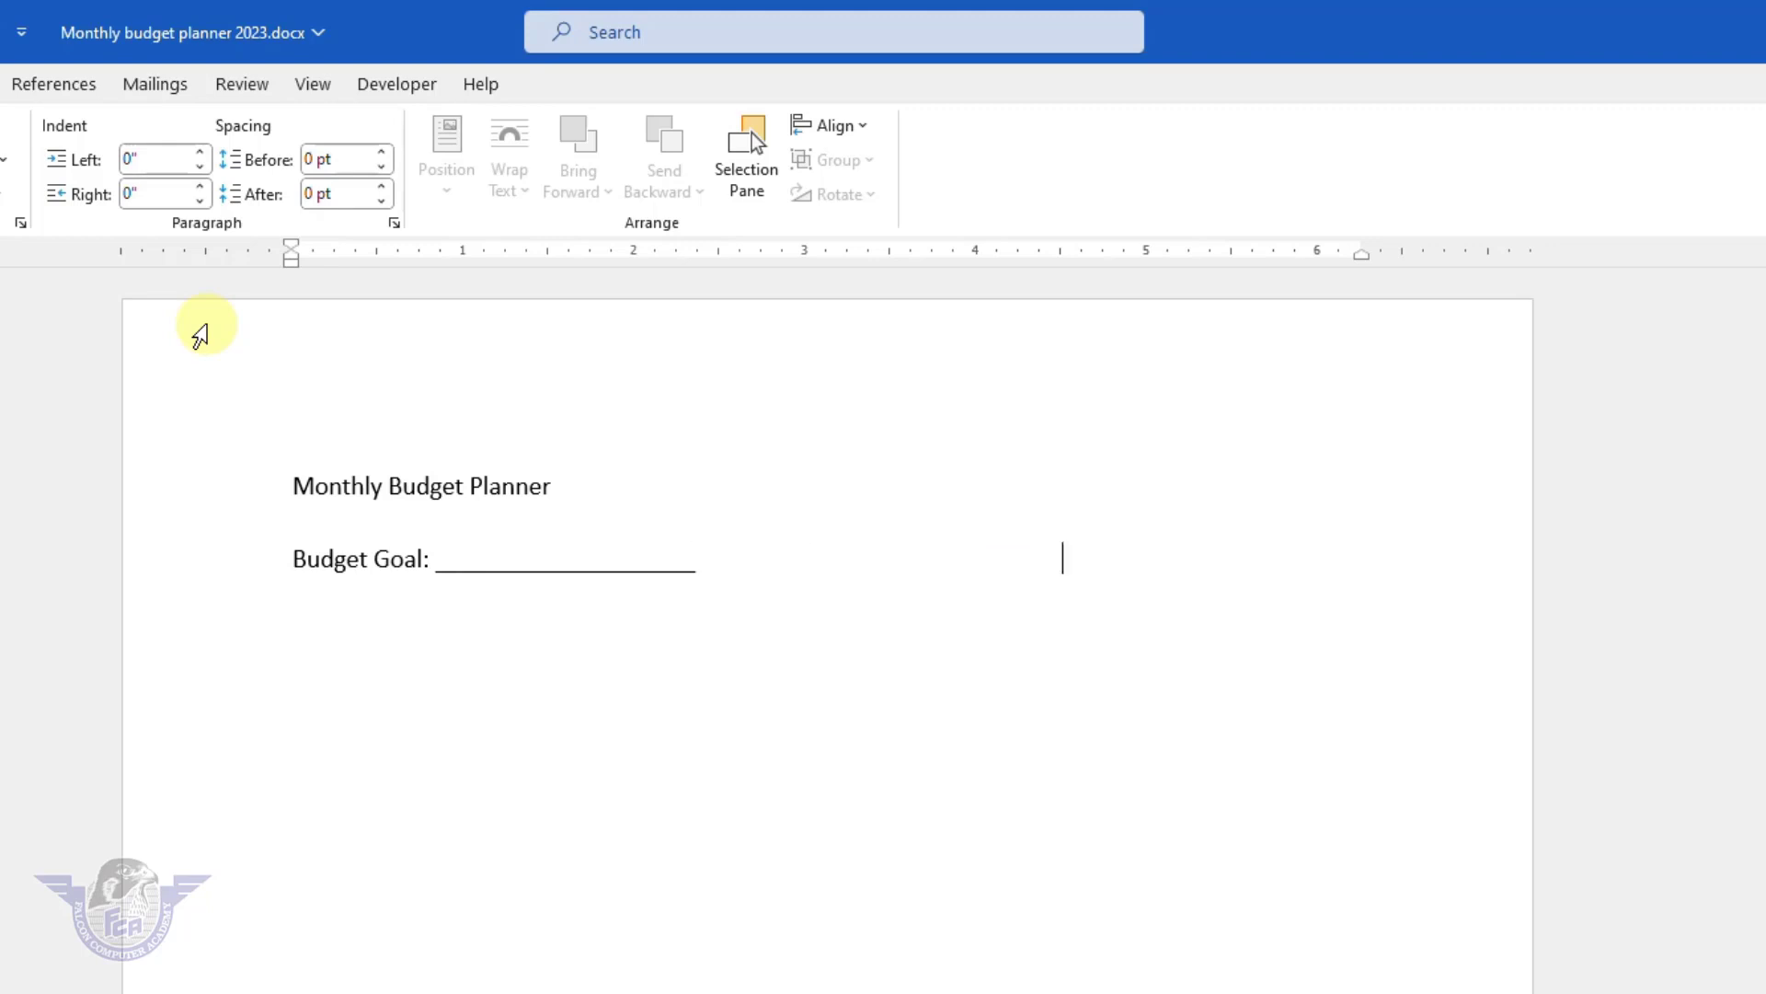
{"action": "type", "text": "Month: ________________"}
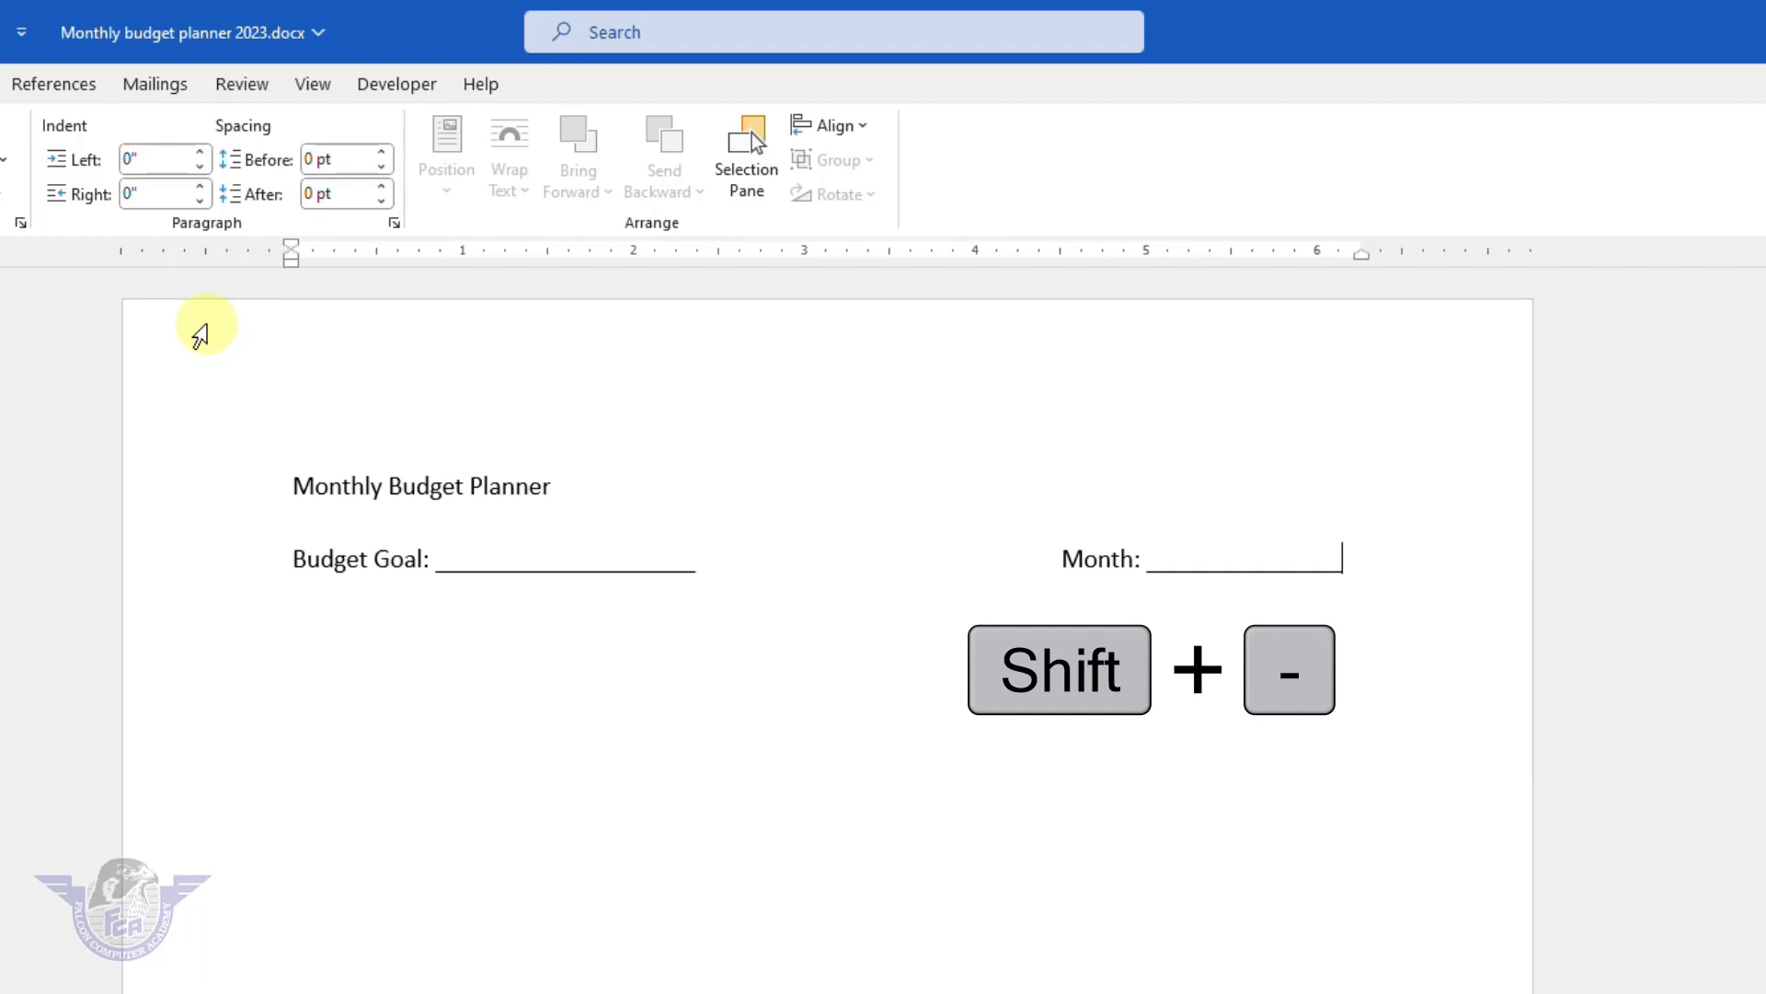
{"action": "type", "text": "____"}
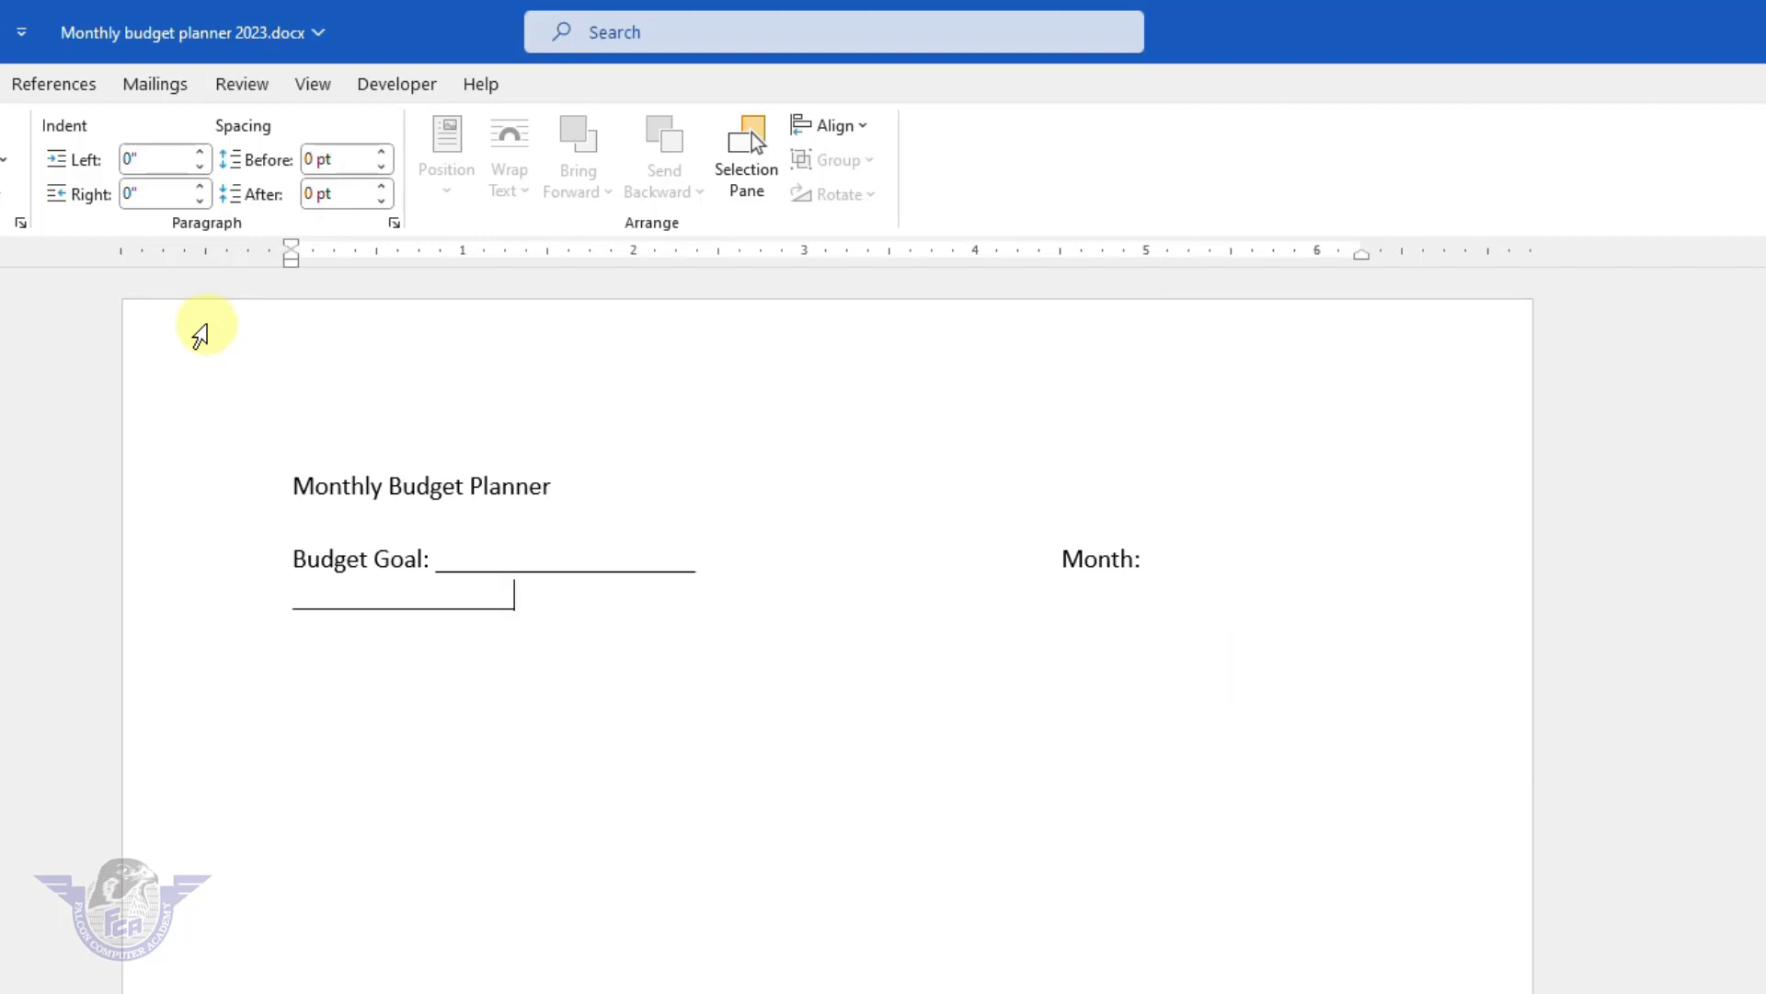
{"action": "key", "text": "BackSpace"}
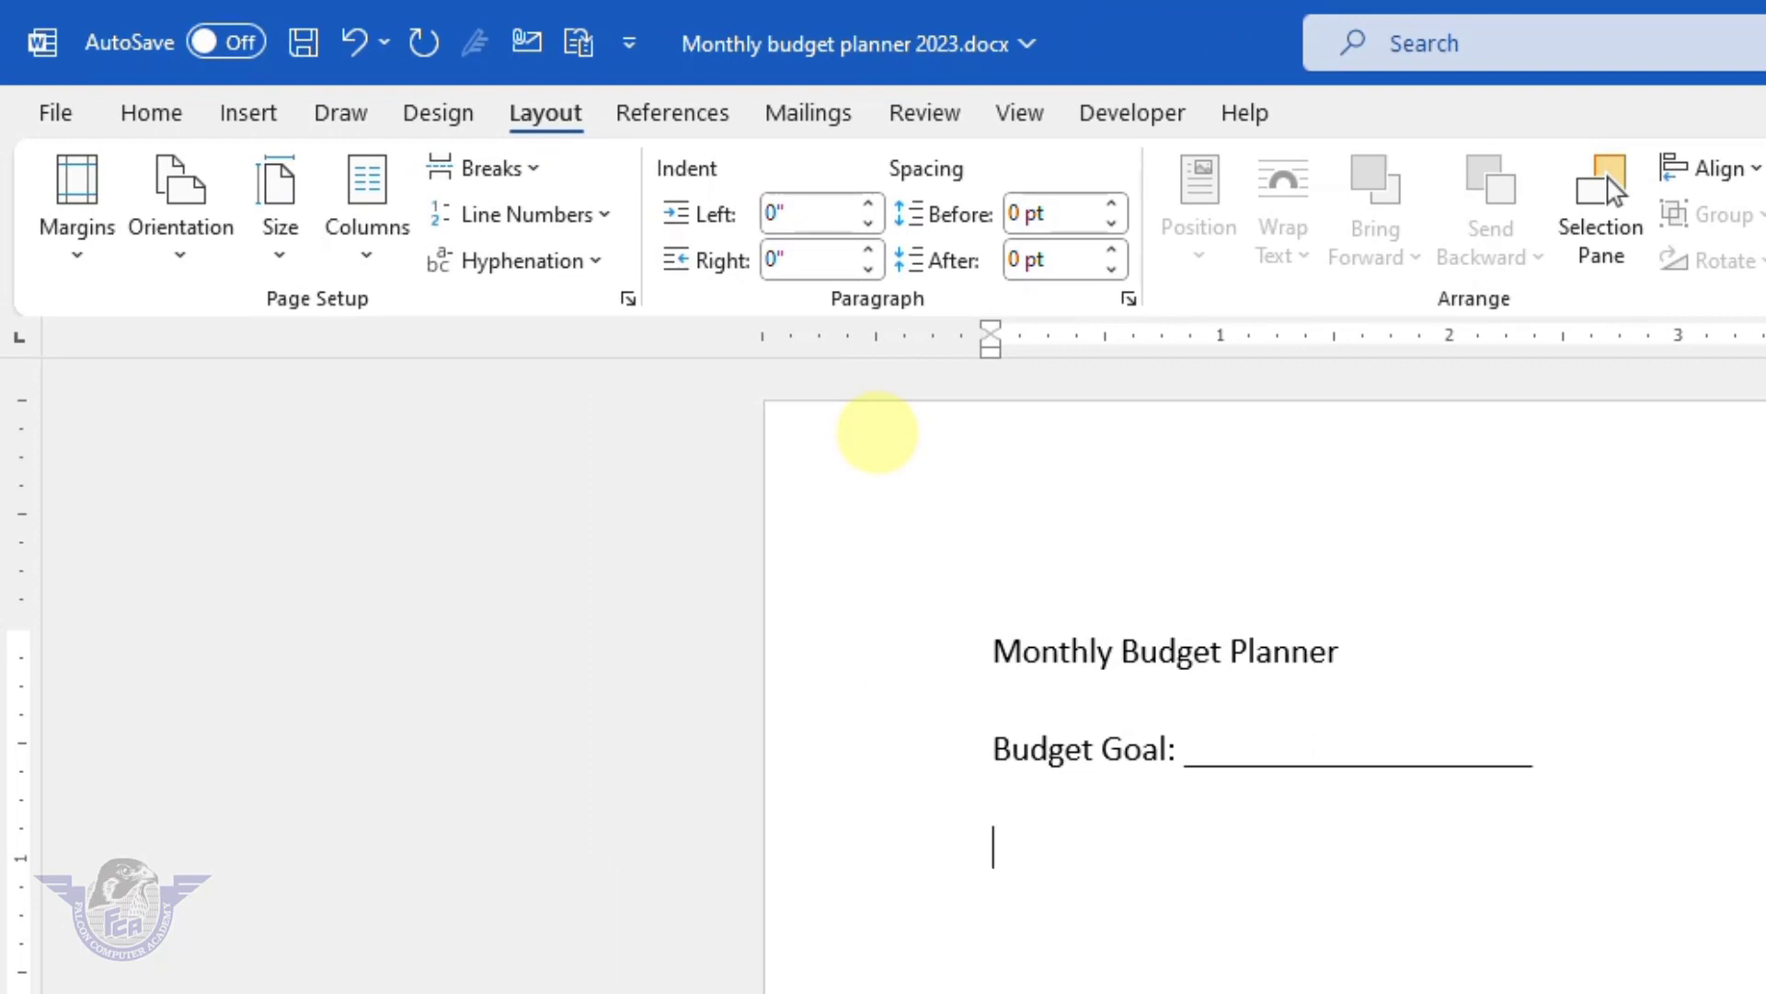
Insert a table with 7 columns and 20 rows below the Budget Goal line.
{"action": "left_click", "coordinate": [282, 118]}
{"action": "left_click", "coordinate": [326, 259]}
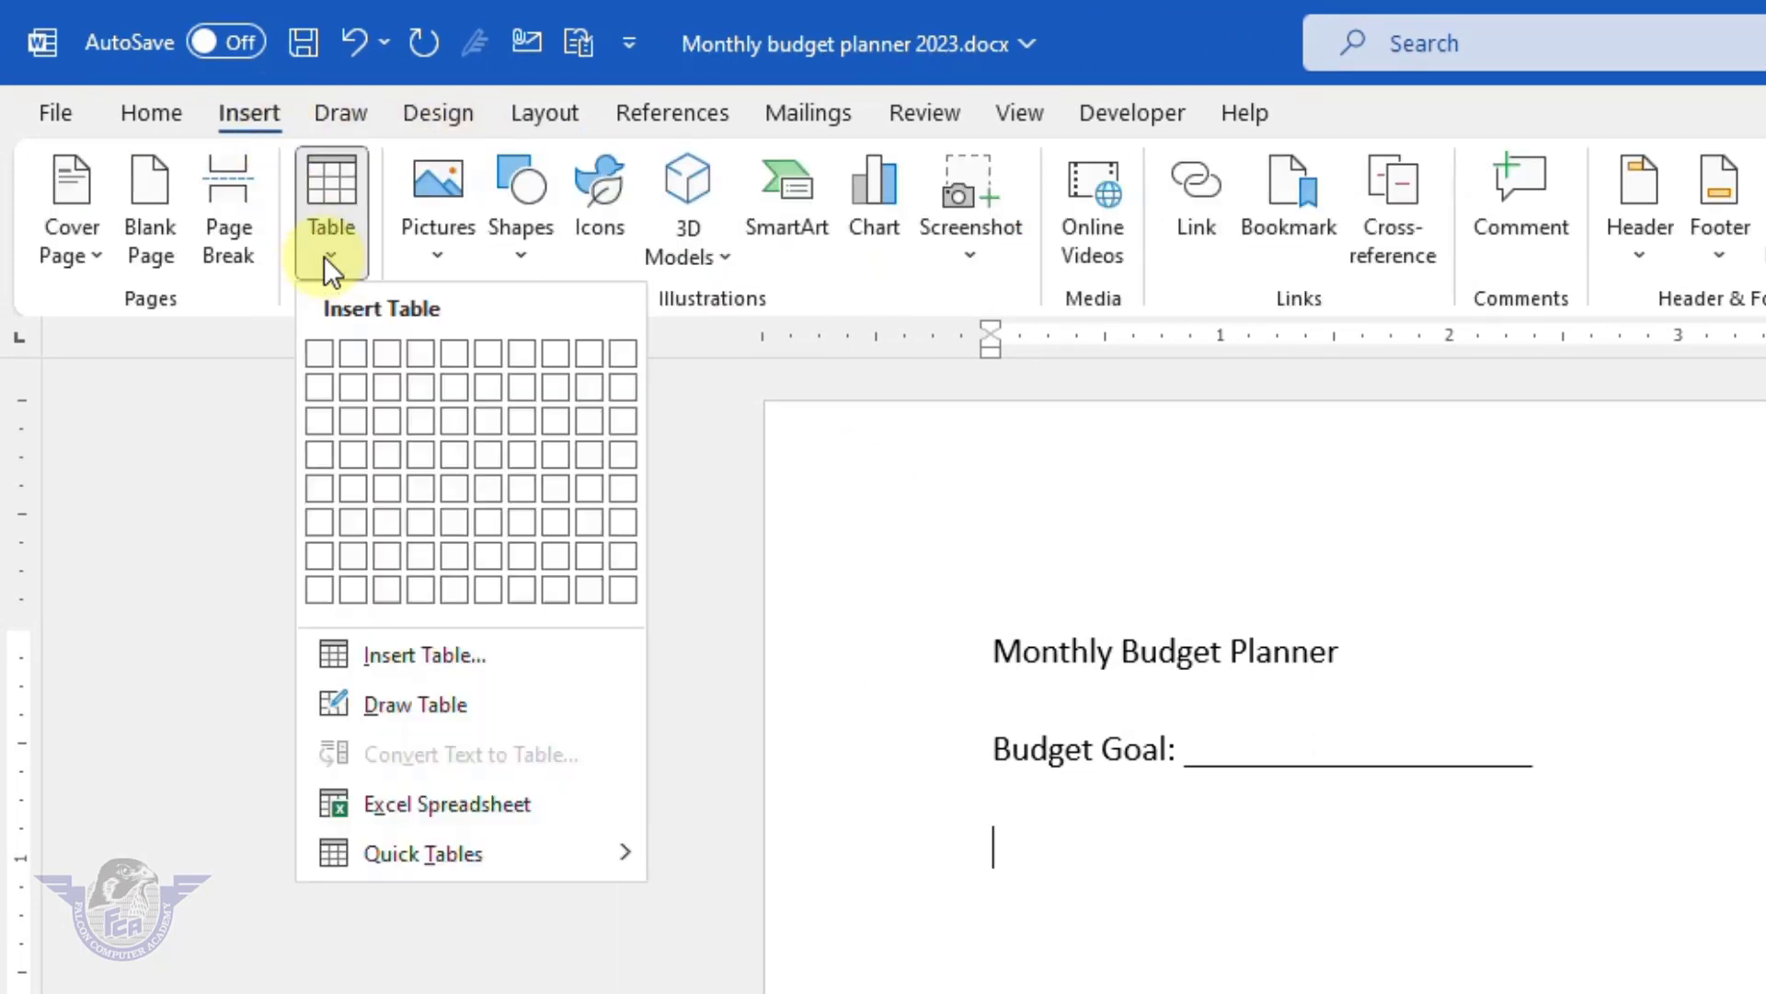
{"action": "left_click", "coordinate": [415, 653]}
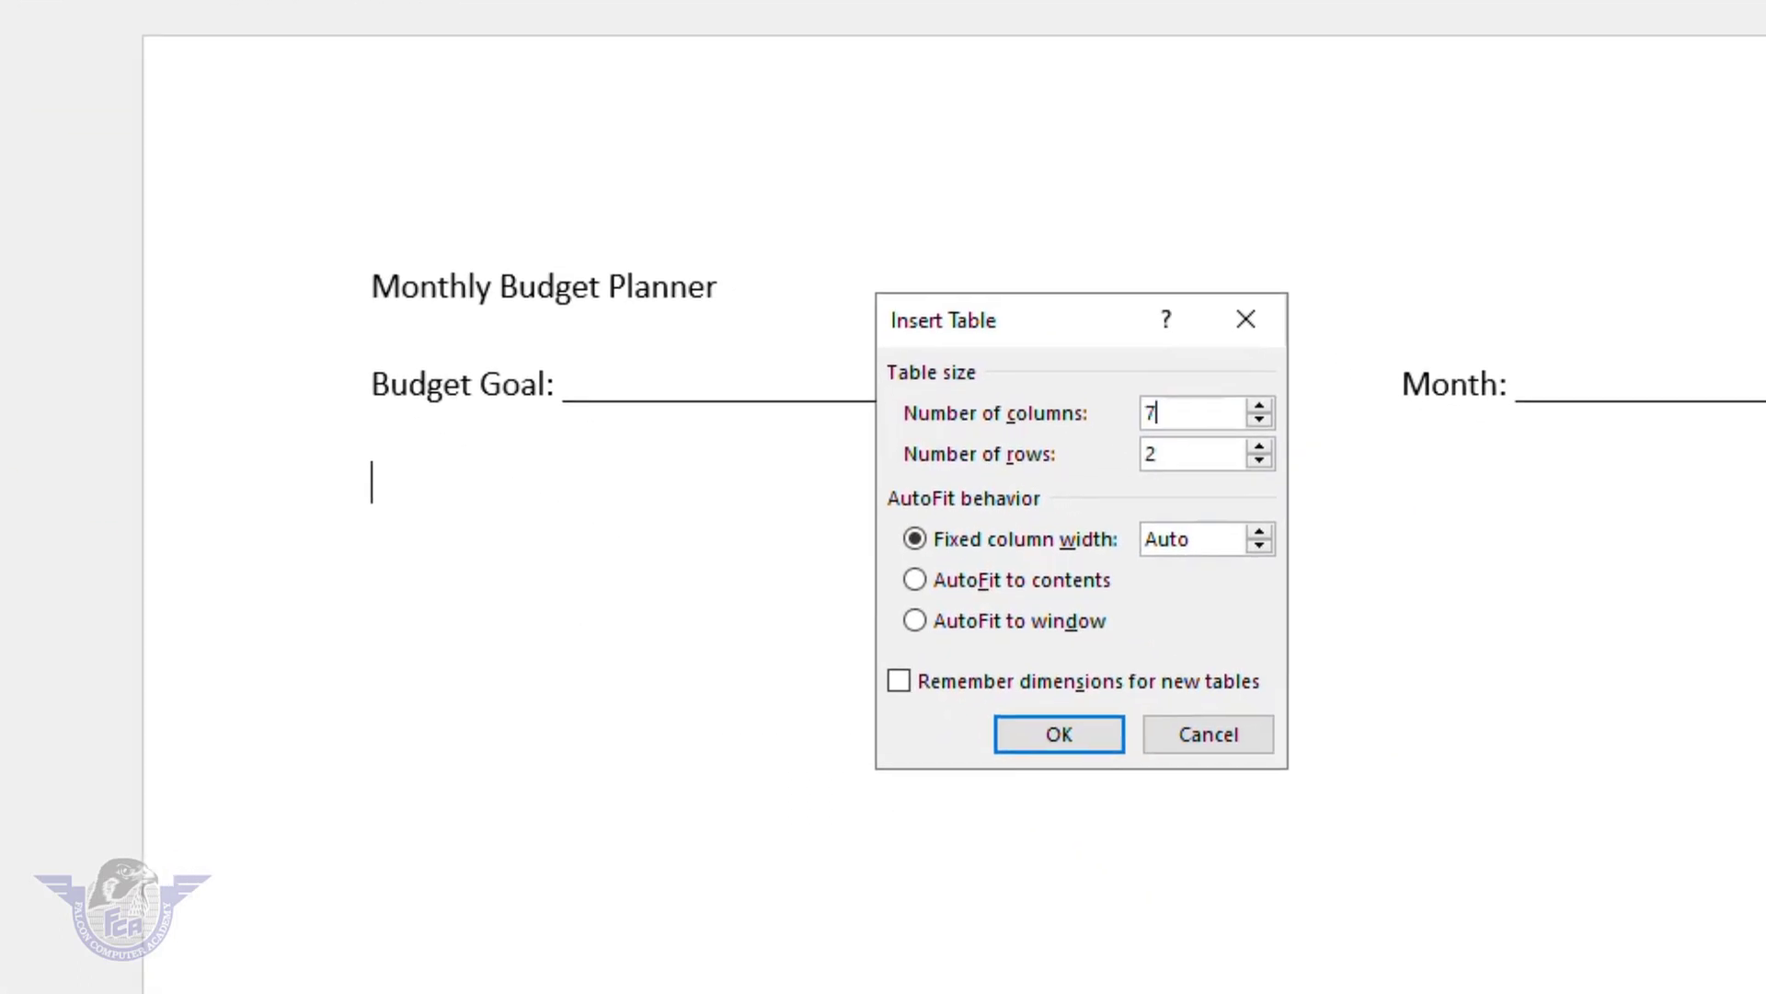
{"action": "key", "text": "Tab"}
{"action": "type", "text": "2"}
{"action": "key", "text": "Return"}
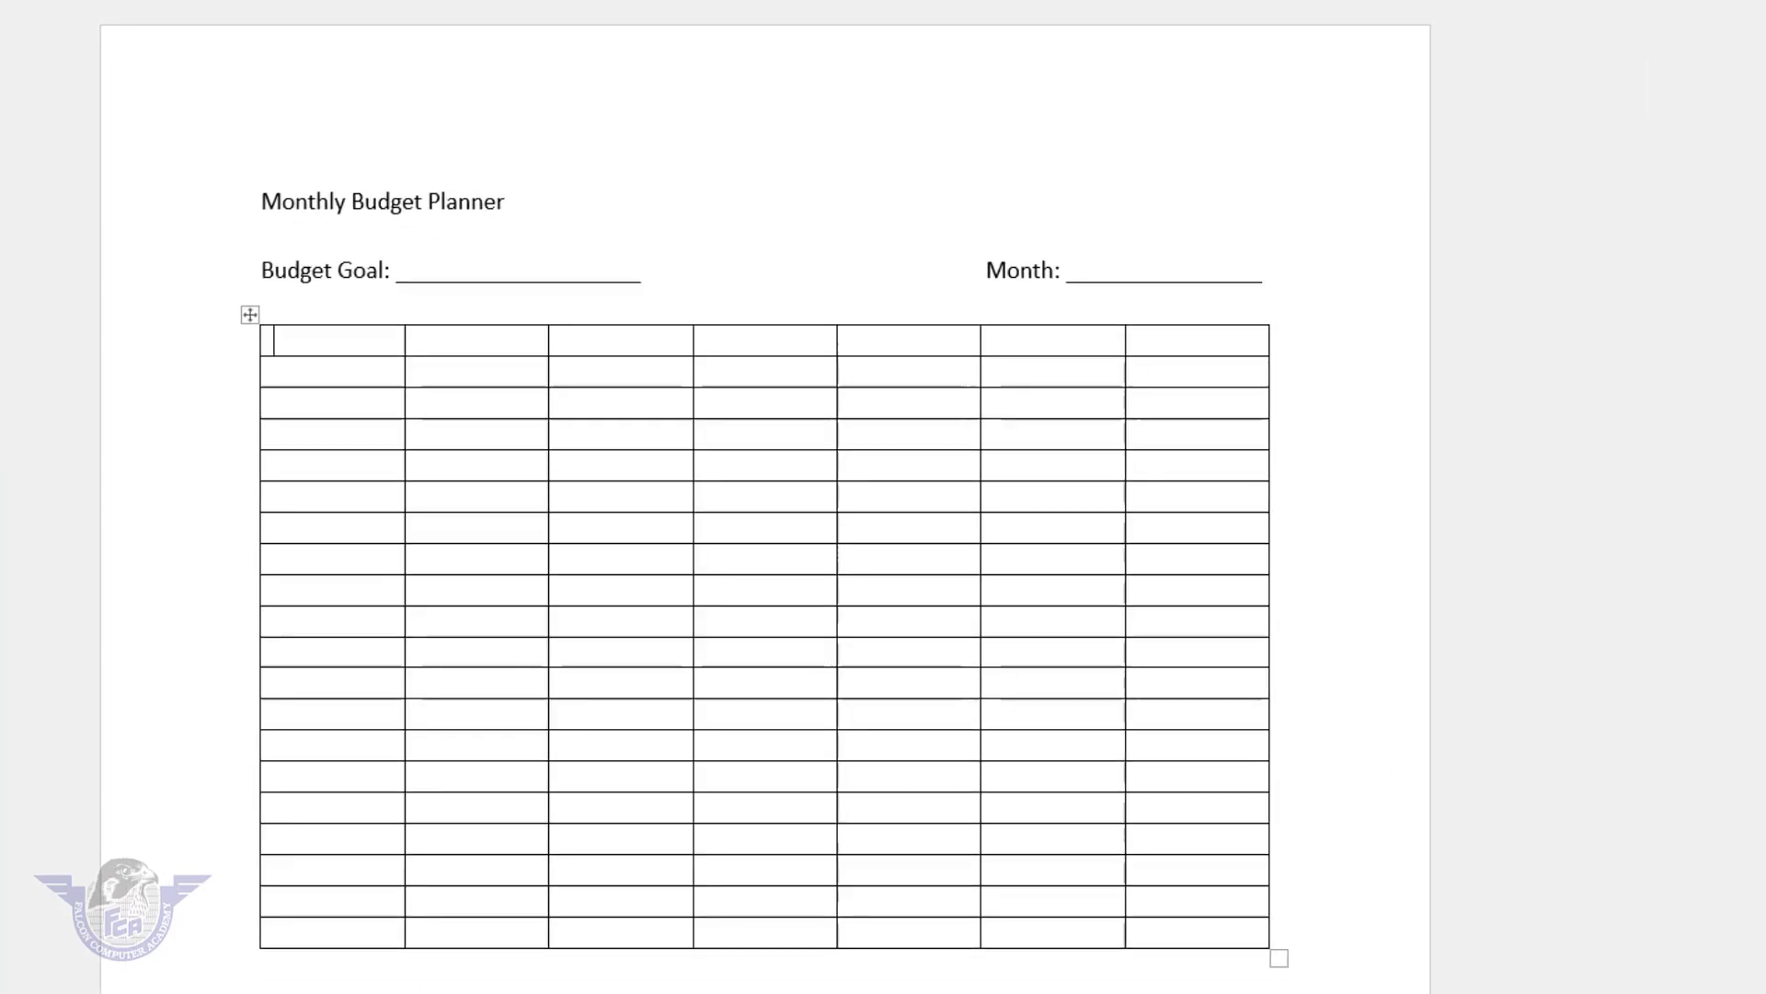
Enter "Income" in the table's first cell and the headings "Date", "Description" and "Amount" across the row beneath it.
{"action": "type", "text": "Income"}
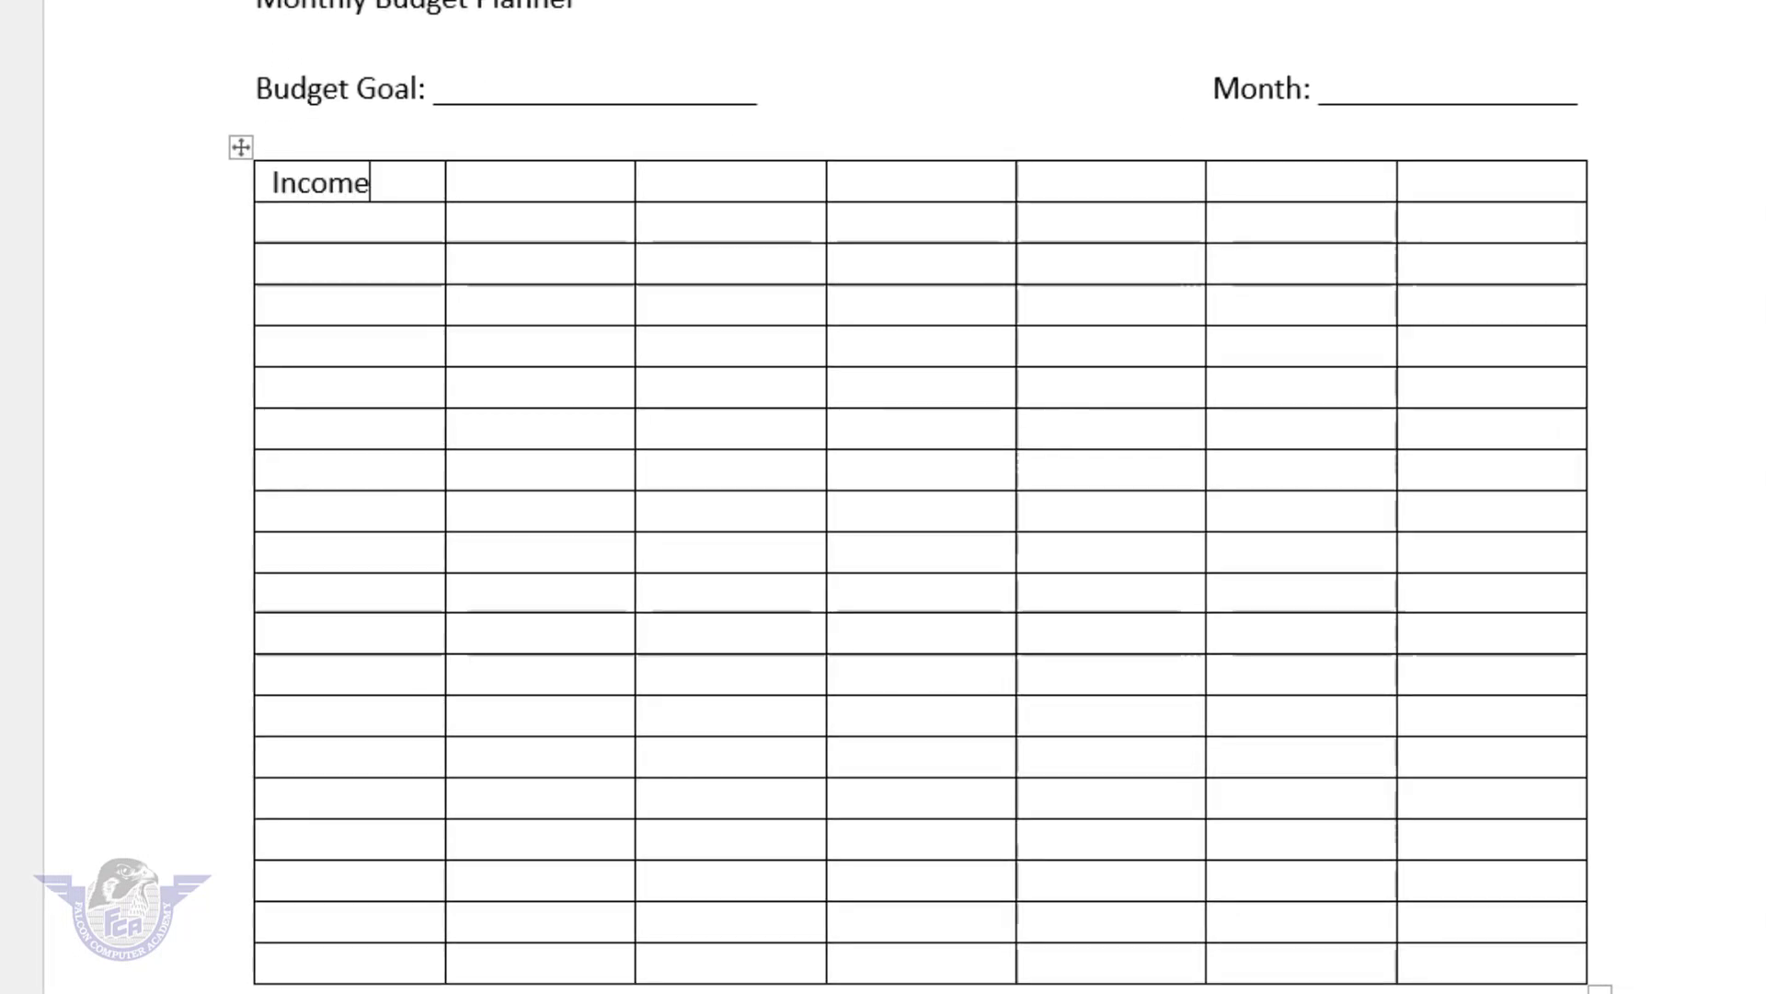
{"action": "left_click", "coordinate": [274, 223]}
{"action": "type", "text": "Date"}
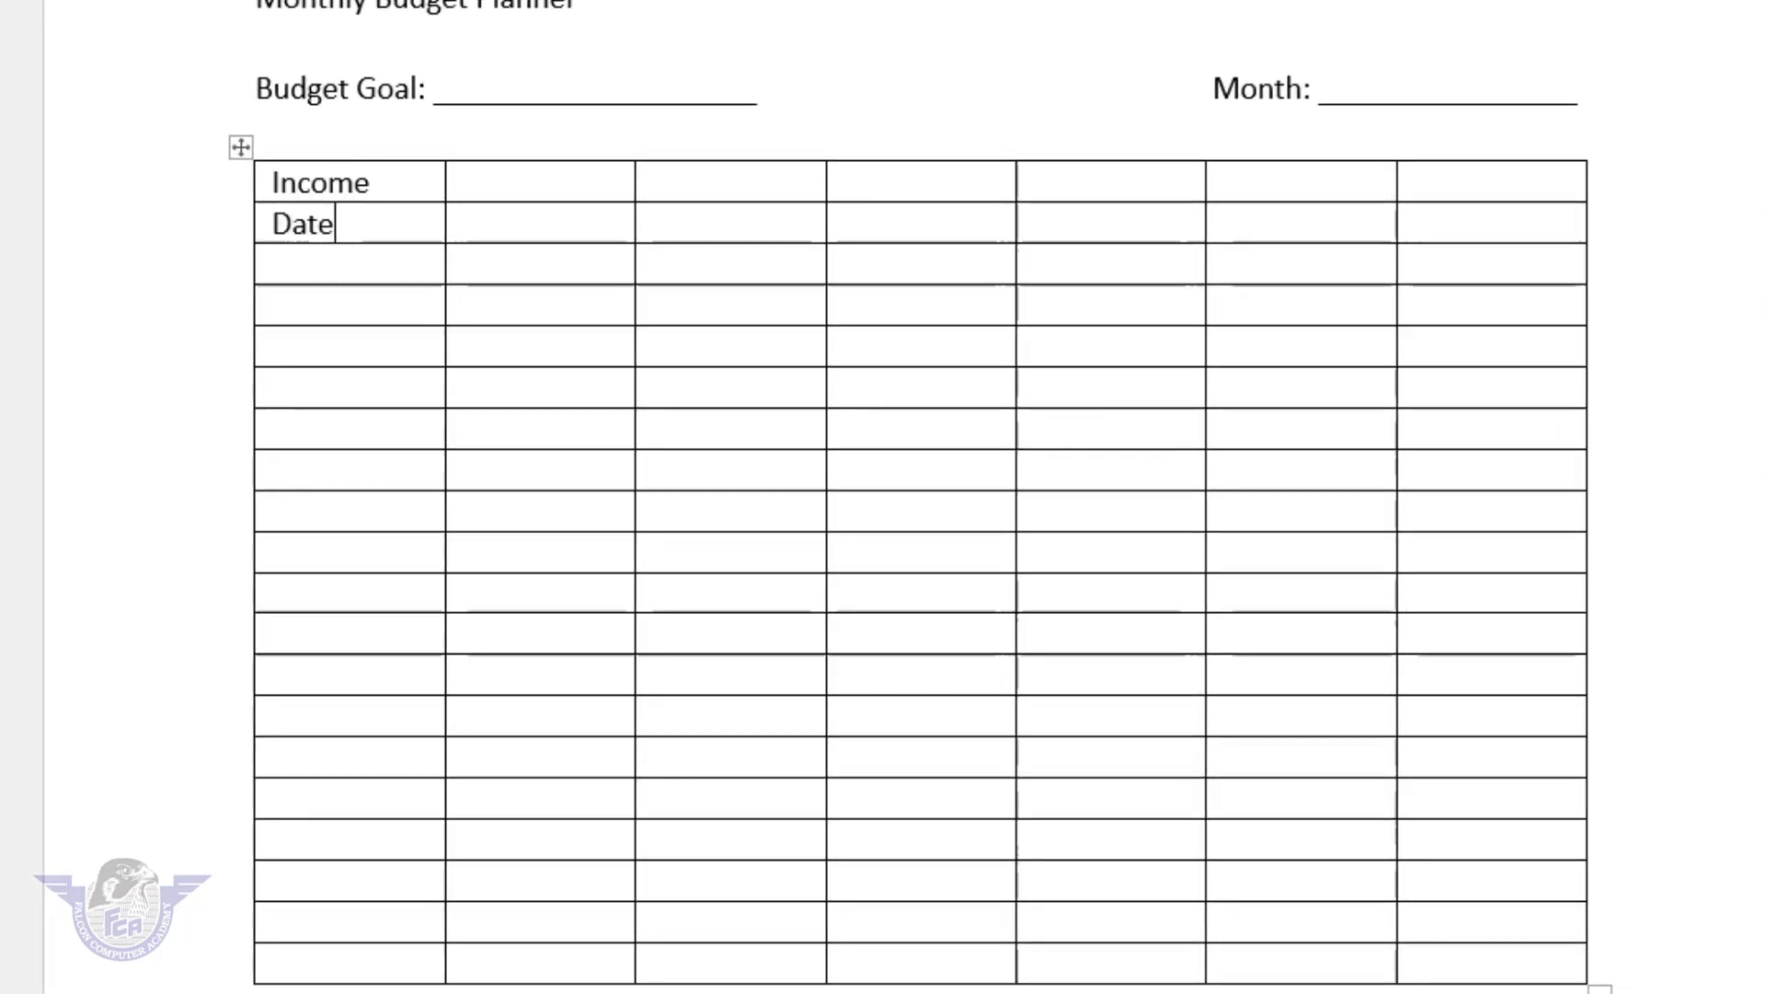
{"action": "key", "text": "Tab"}
{"action": "type", "text": "D"}
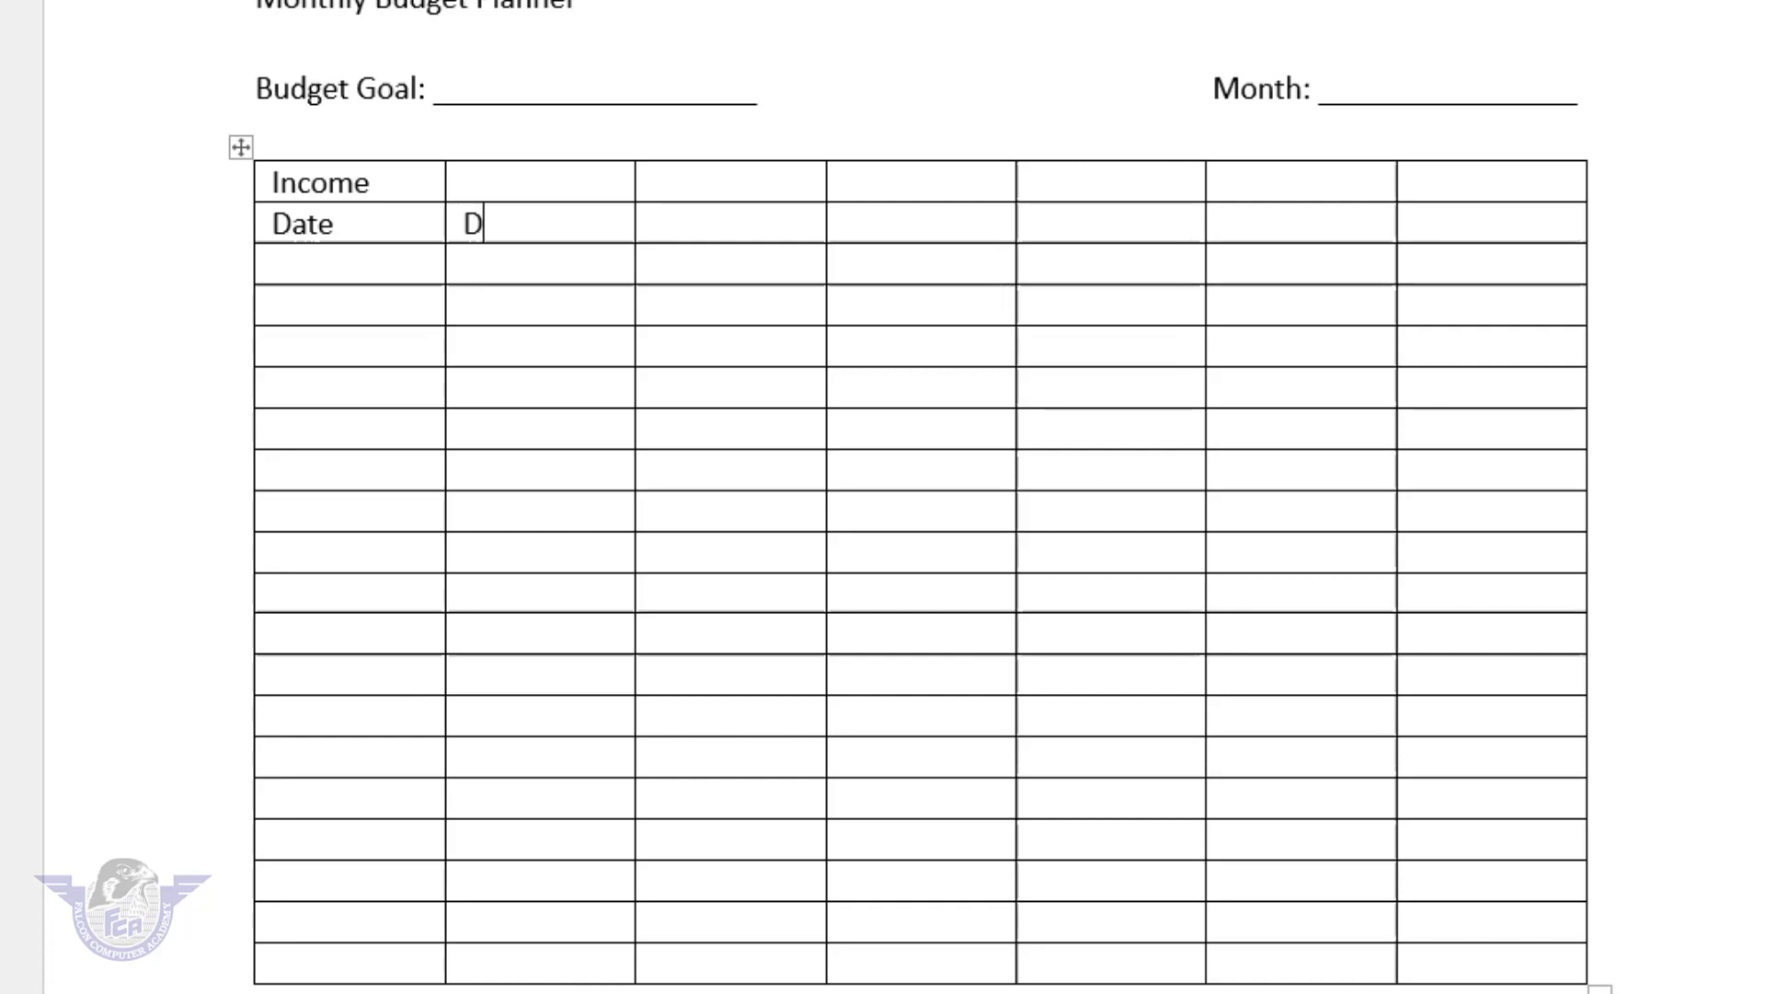
{"action": "type", "text": "escription"}
{"action": "key", "text": "Tab"}
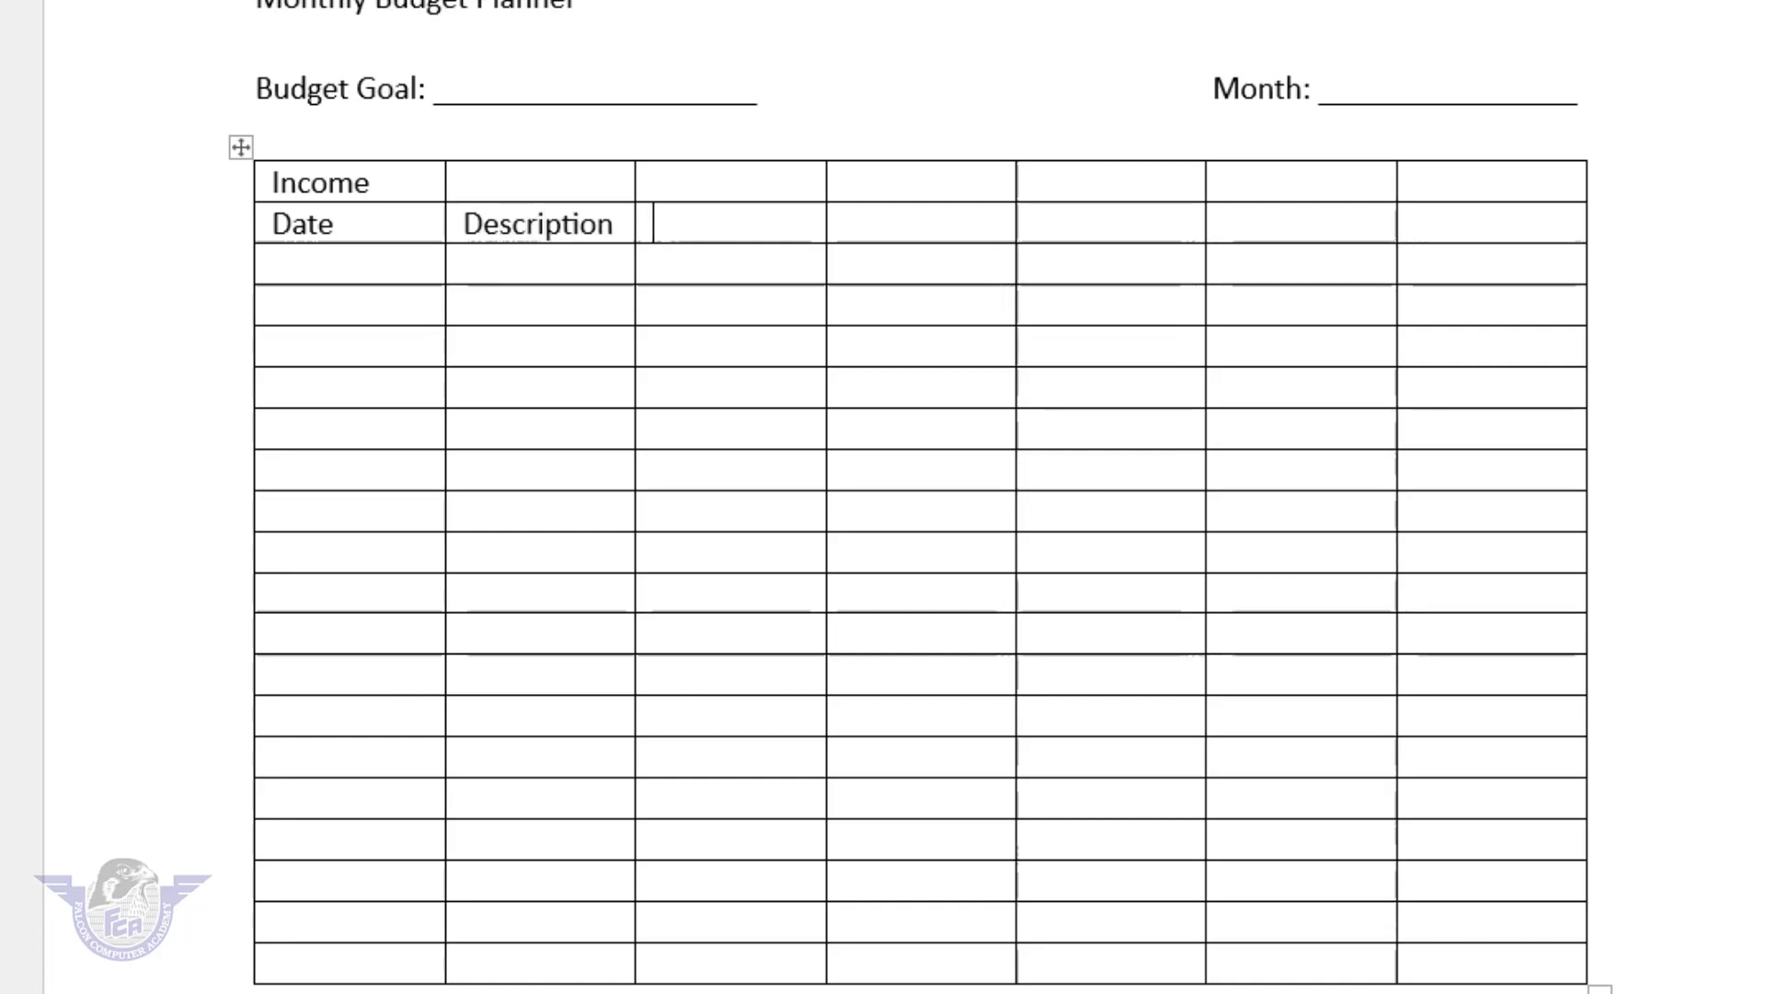
{"action": "type", "text": "Amount"}
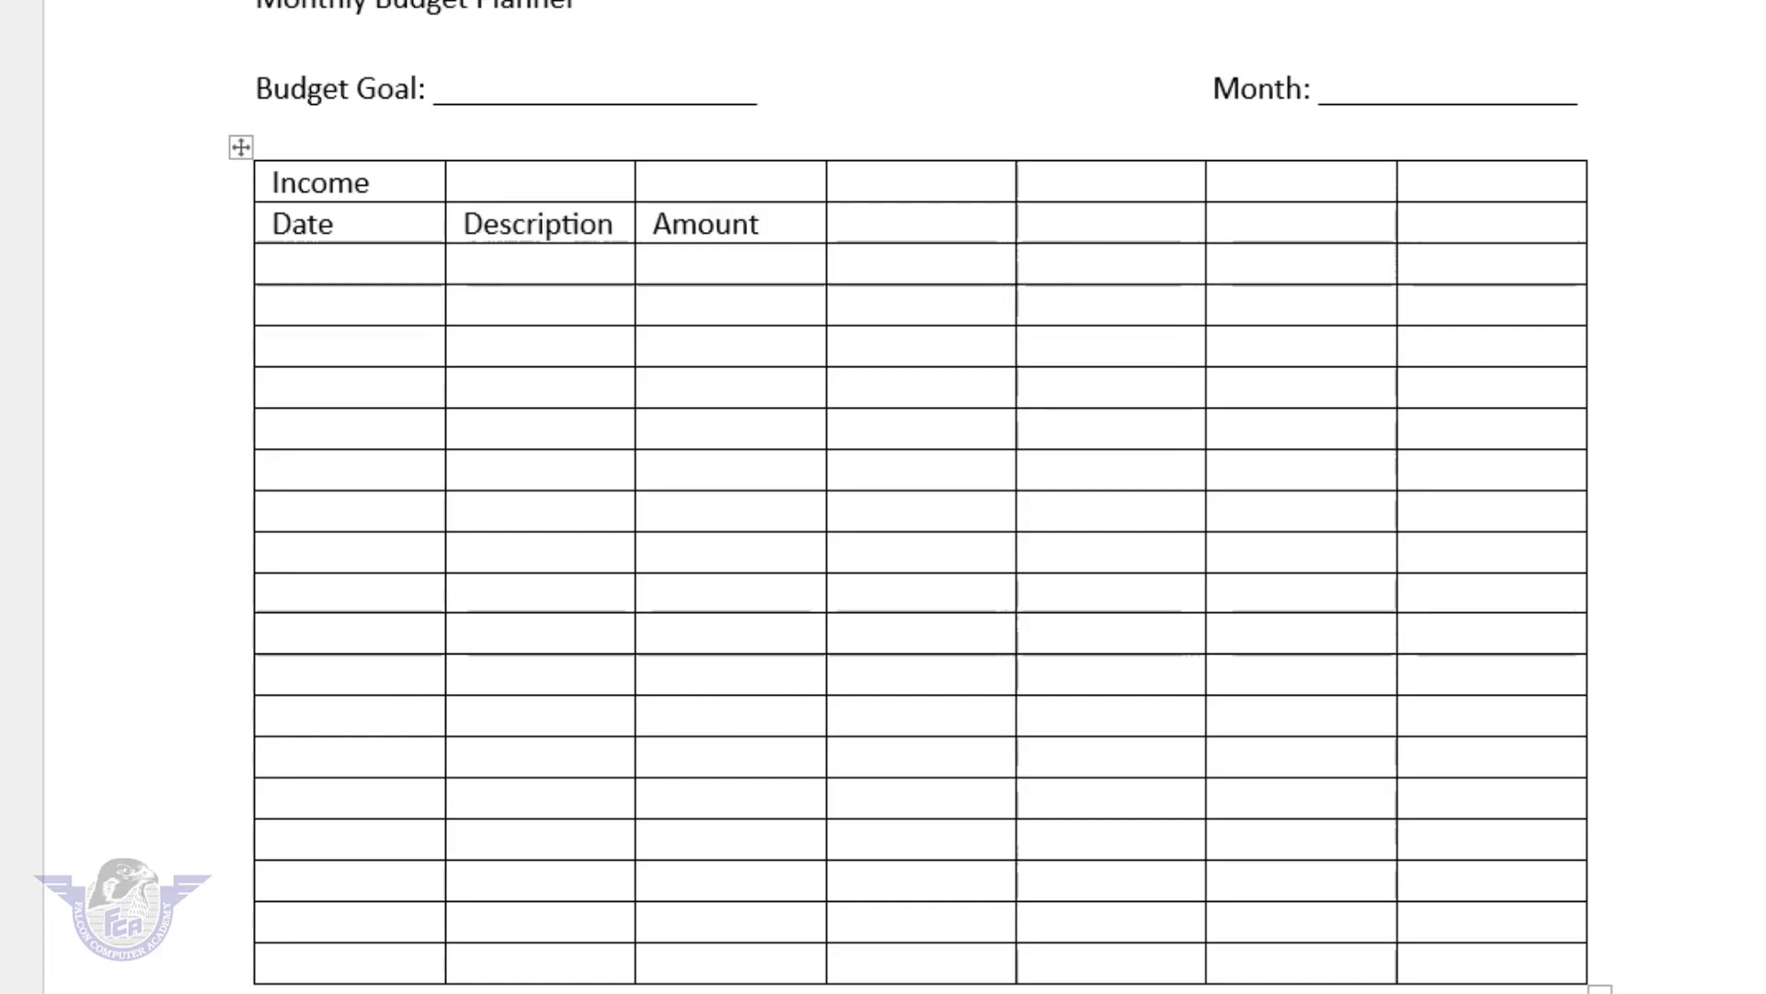
Enter "Fixed Expenses" in the fifth cell of the table's first row.
{"action": "key", "text": "Tab"}
{"action": "key", "text": "Tab"}
{"action": "key", "text": "Up"}
{"action": "type", "text": "Fixed"}
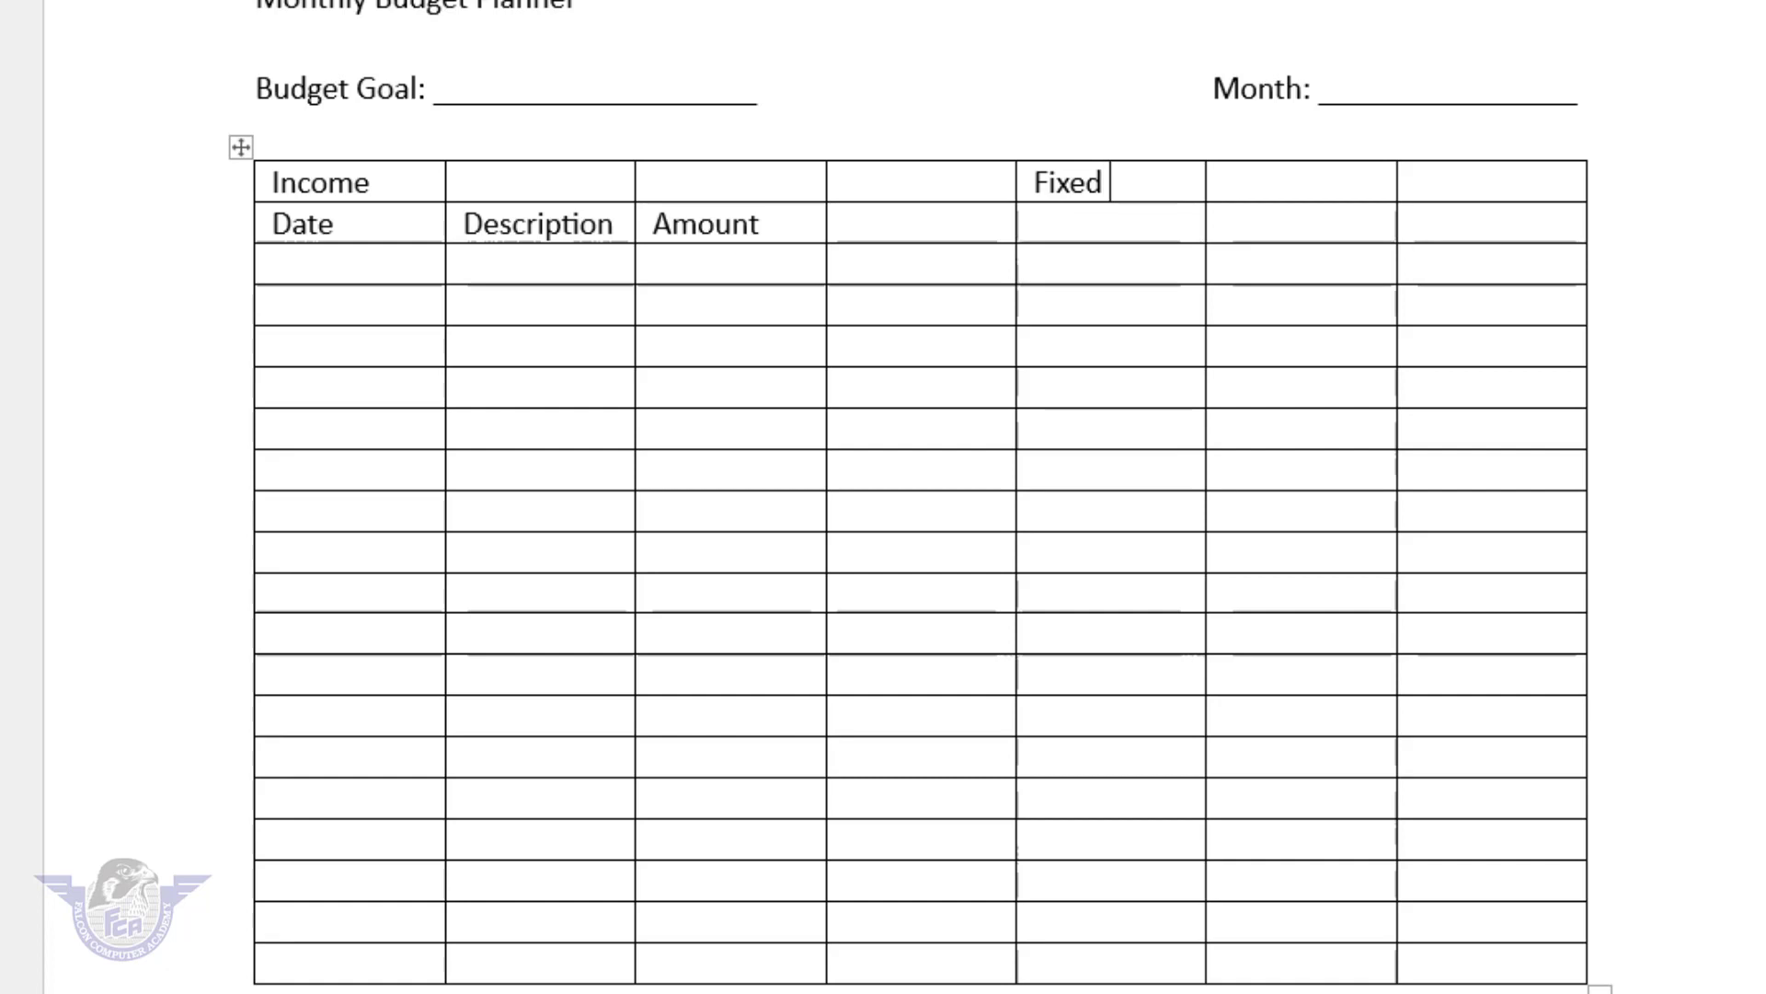
{"action": "type", "text": " Expesn"}
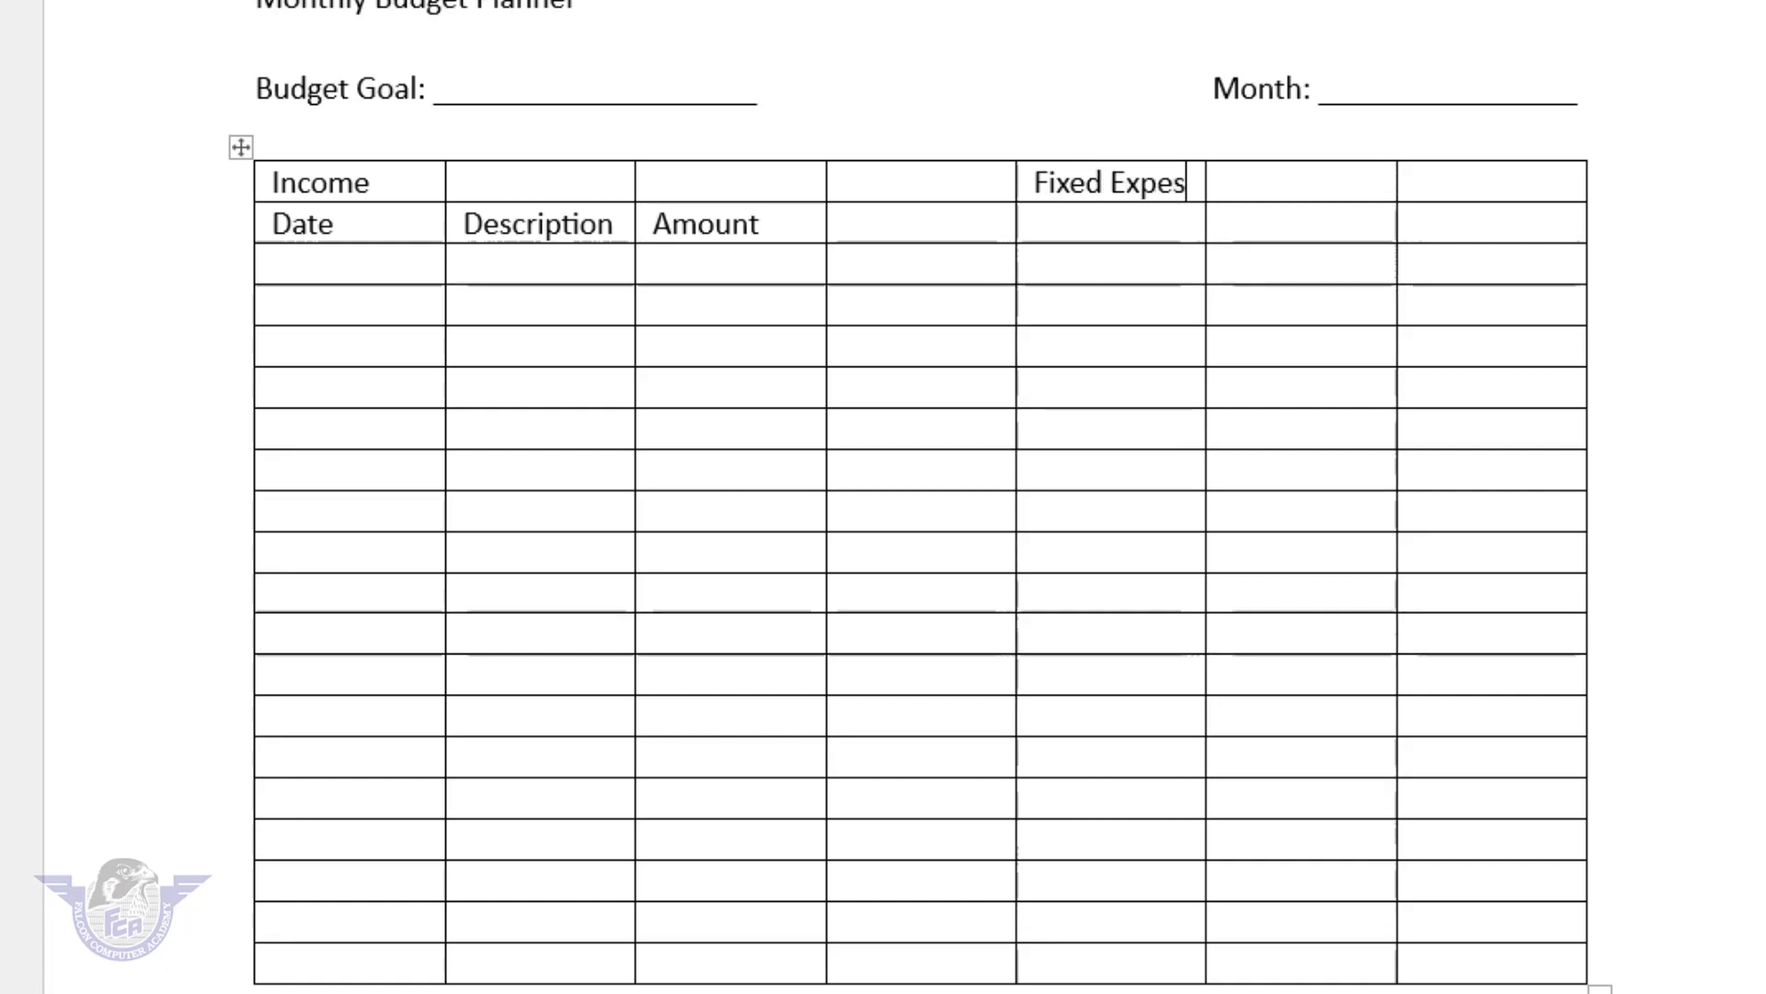
{"action": "key", "text": "BackSpace"}
{"action": "key", "text": "BackSpace"}
{"action": "type", "text": "nses"}
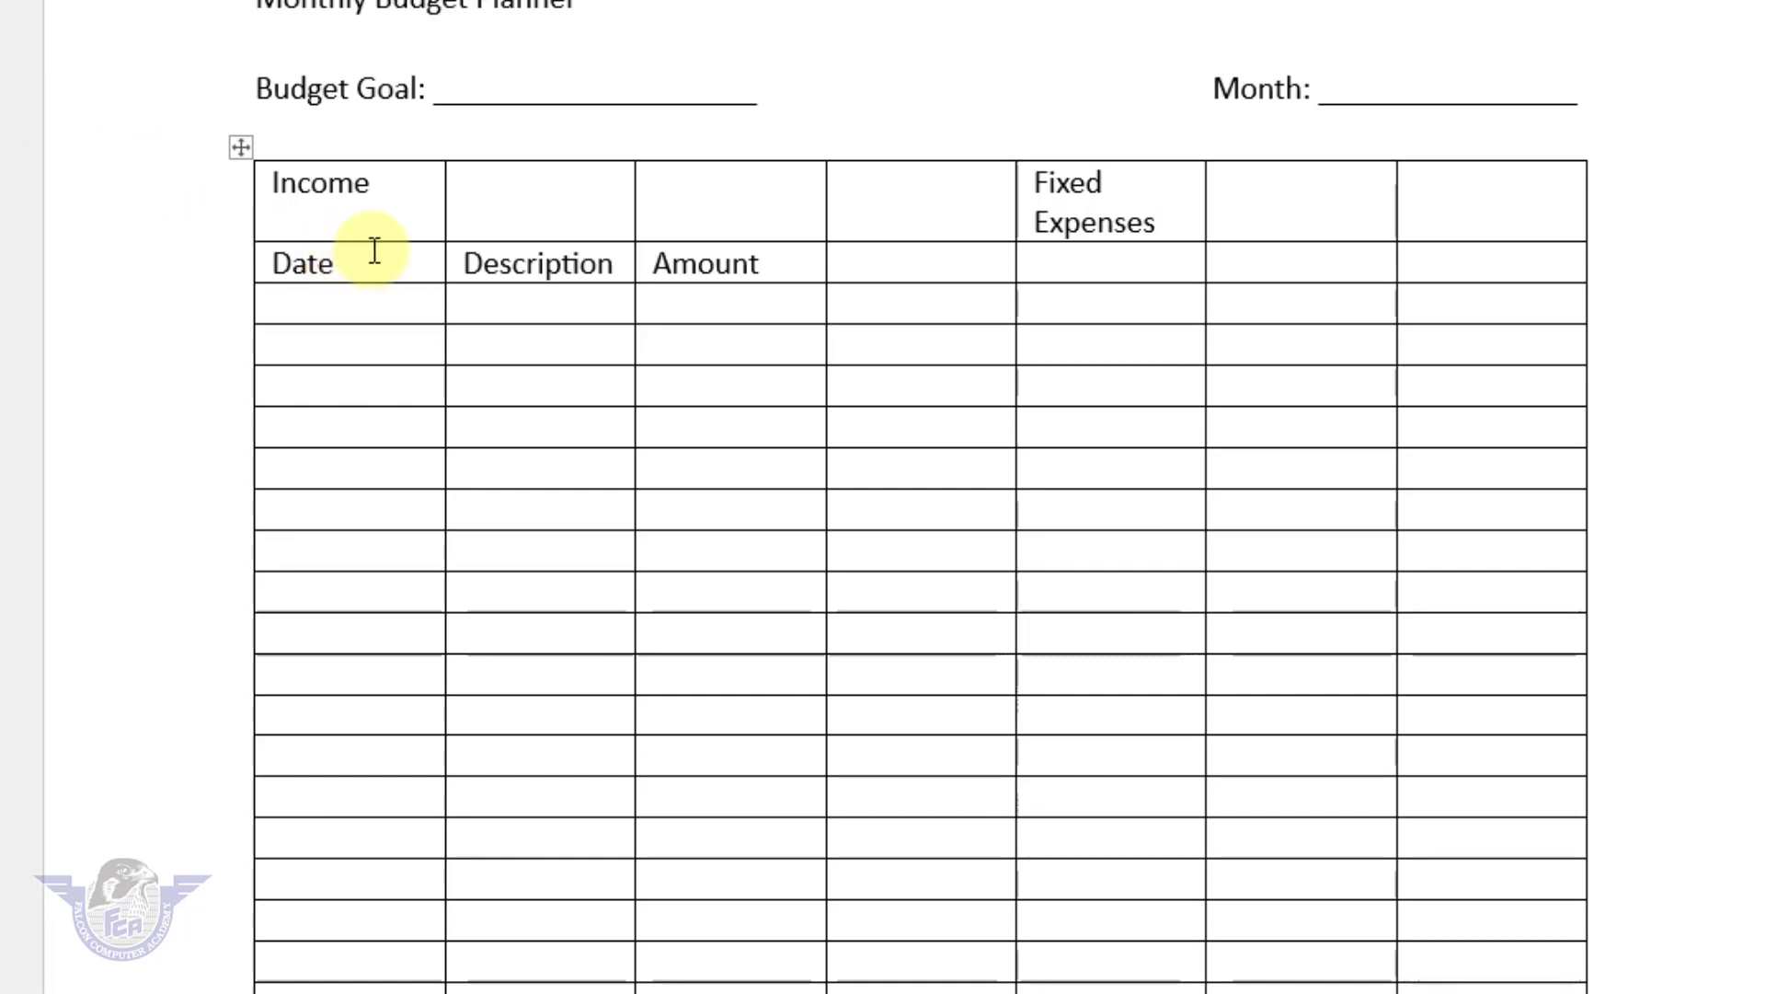
Copy the "Date", "Description" and "Amount" headings from the Income section into the three cells beneath Fixed Expenses.
{"action": "left_click_drag", "start_coordinate": [367, 249], "coordinate": [688, 253]}
{"action": "right_click", "coordinate": [673, 267]}
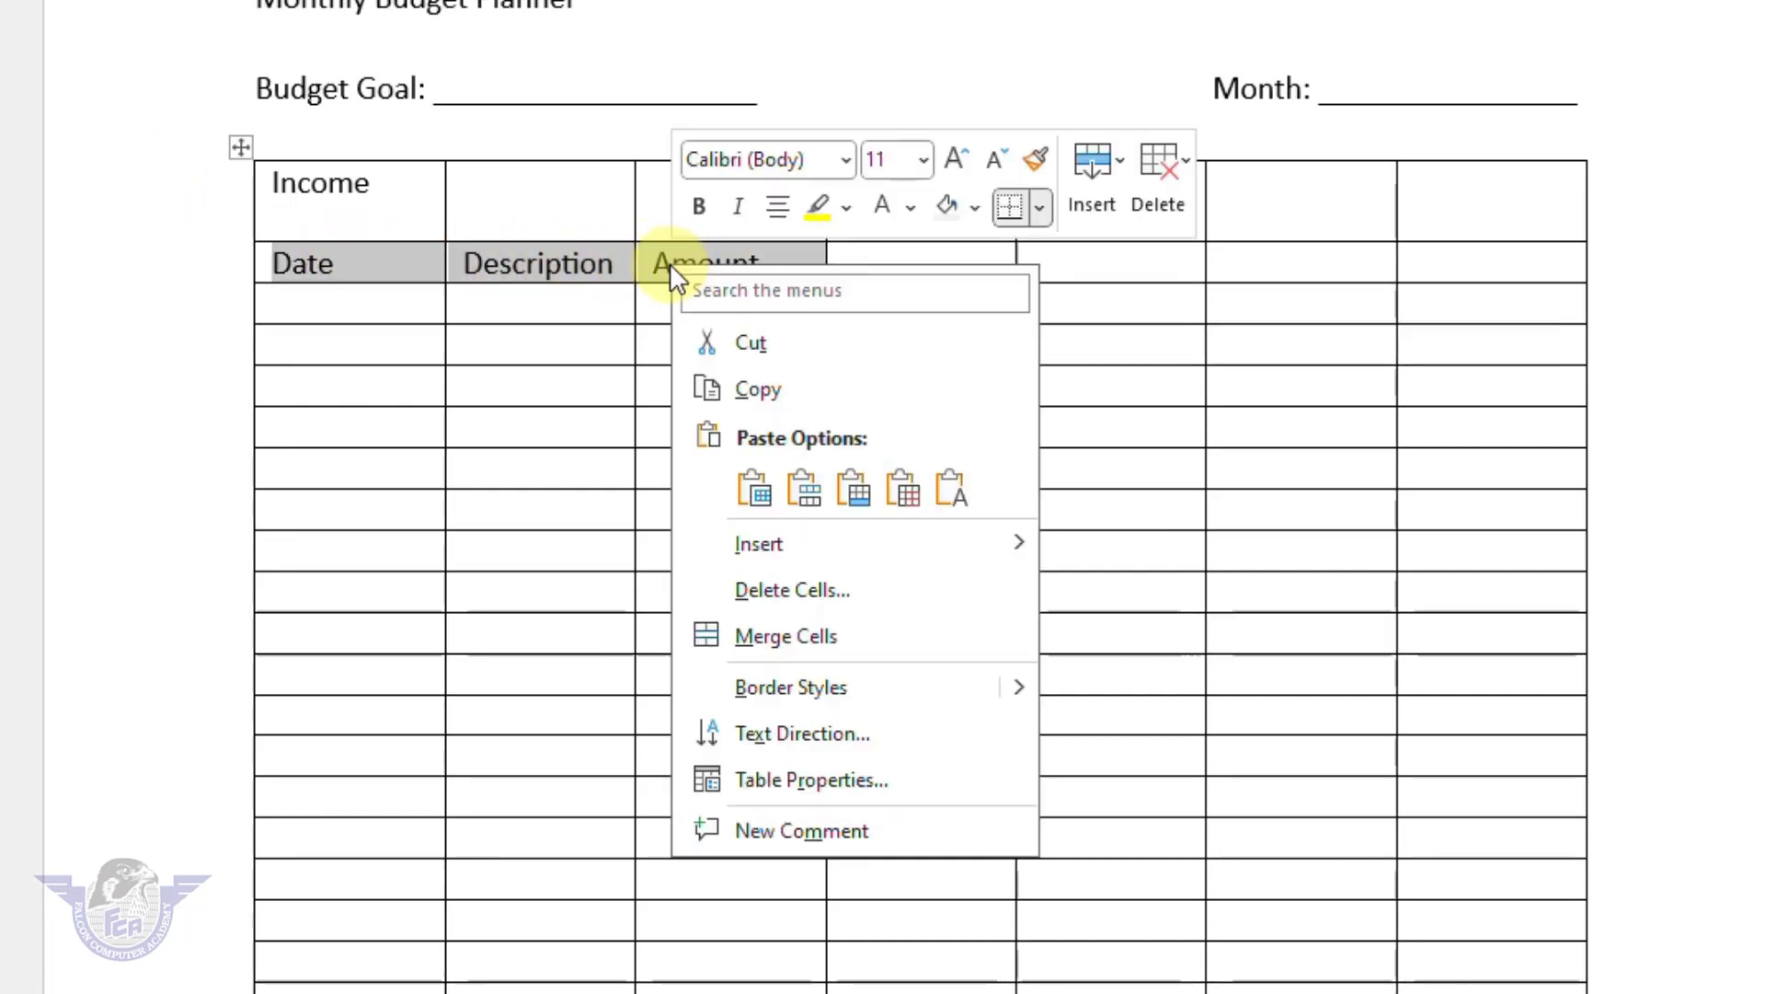
{"action": "left_click", "coordinate": [758, 389]}
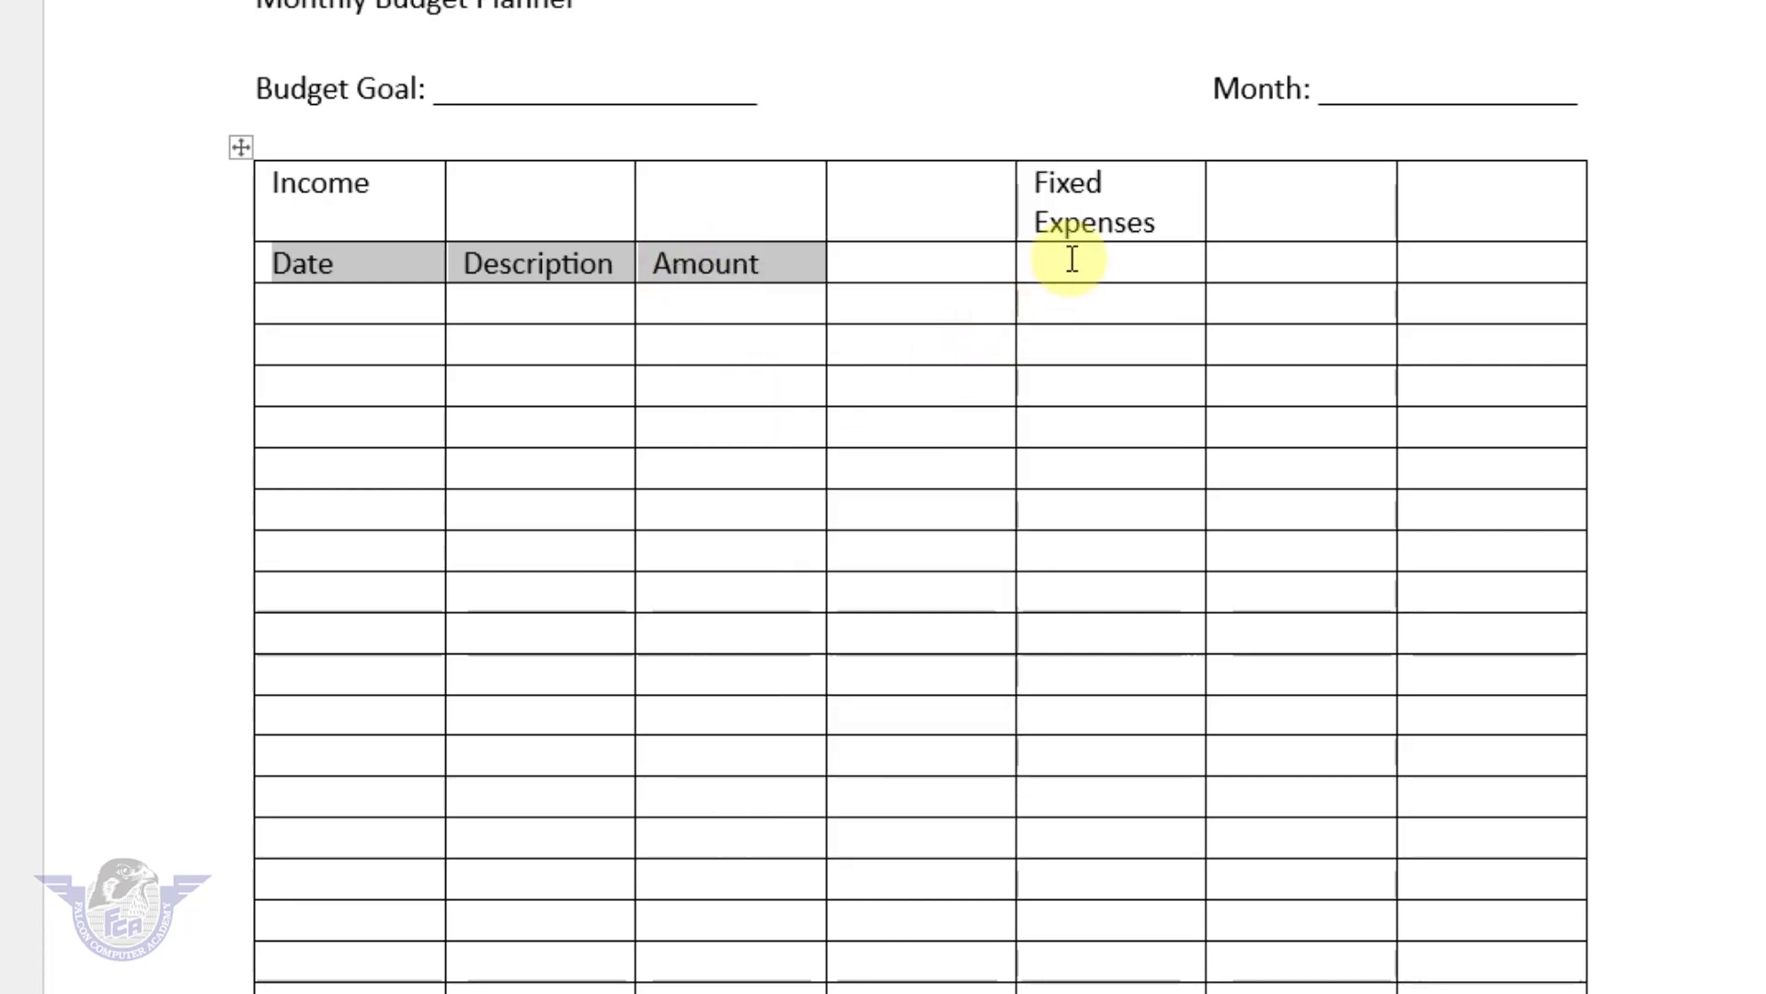
{"action": "left_click_drag", "start_coordinate": [1068, 262], "coordinate": [1440, 260]}
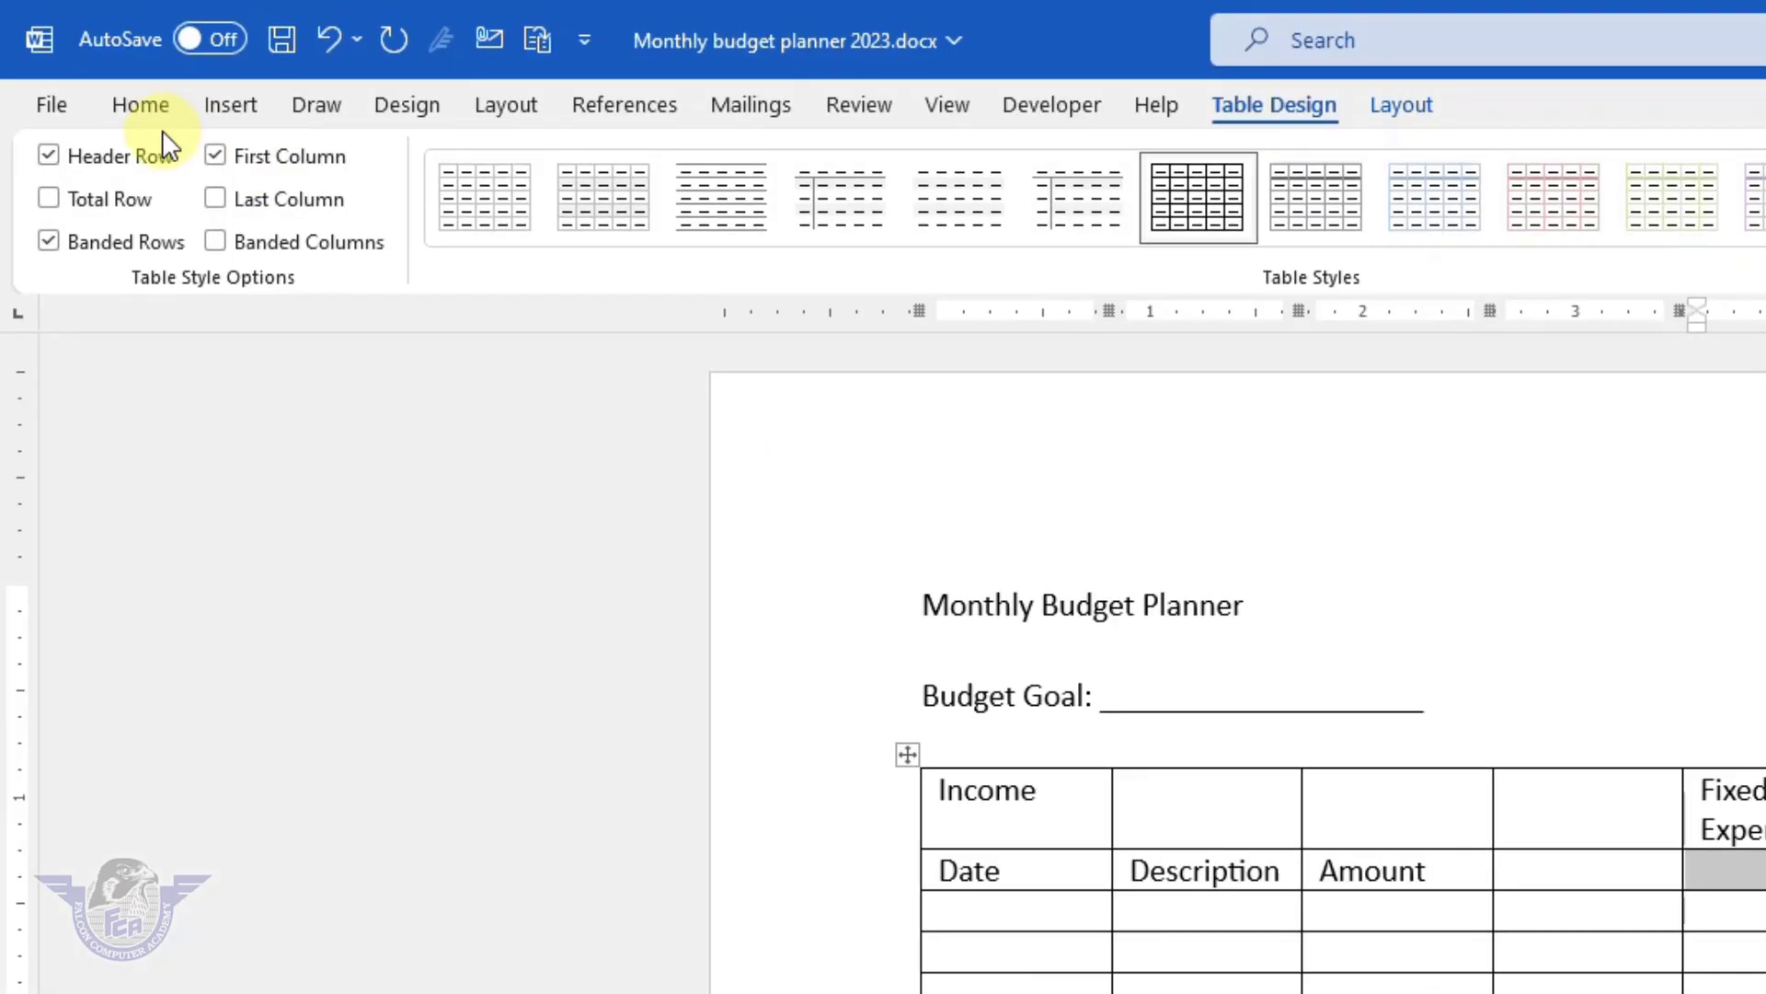
{"action": "left_click", "coordinate": [141, 105]}
{"action": "left_click", "coordinate": [68, 174]}
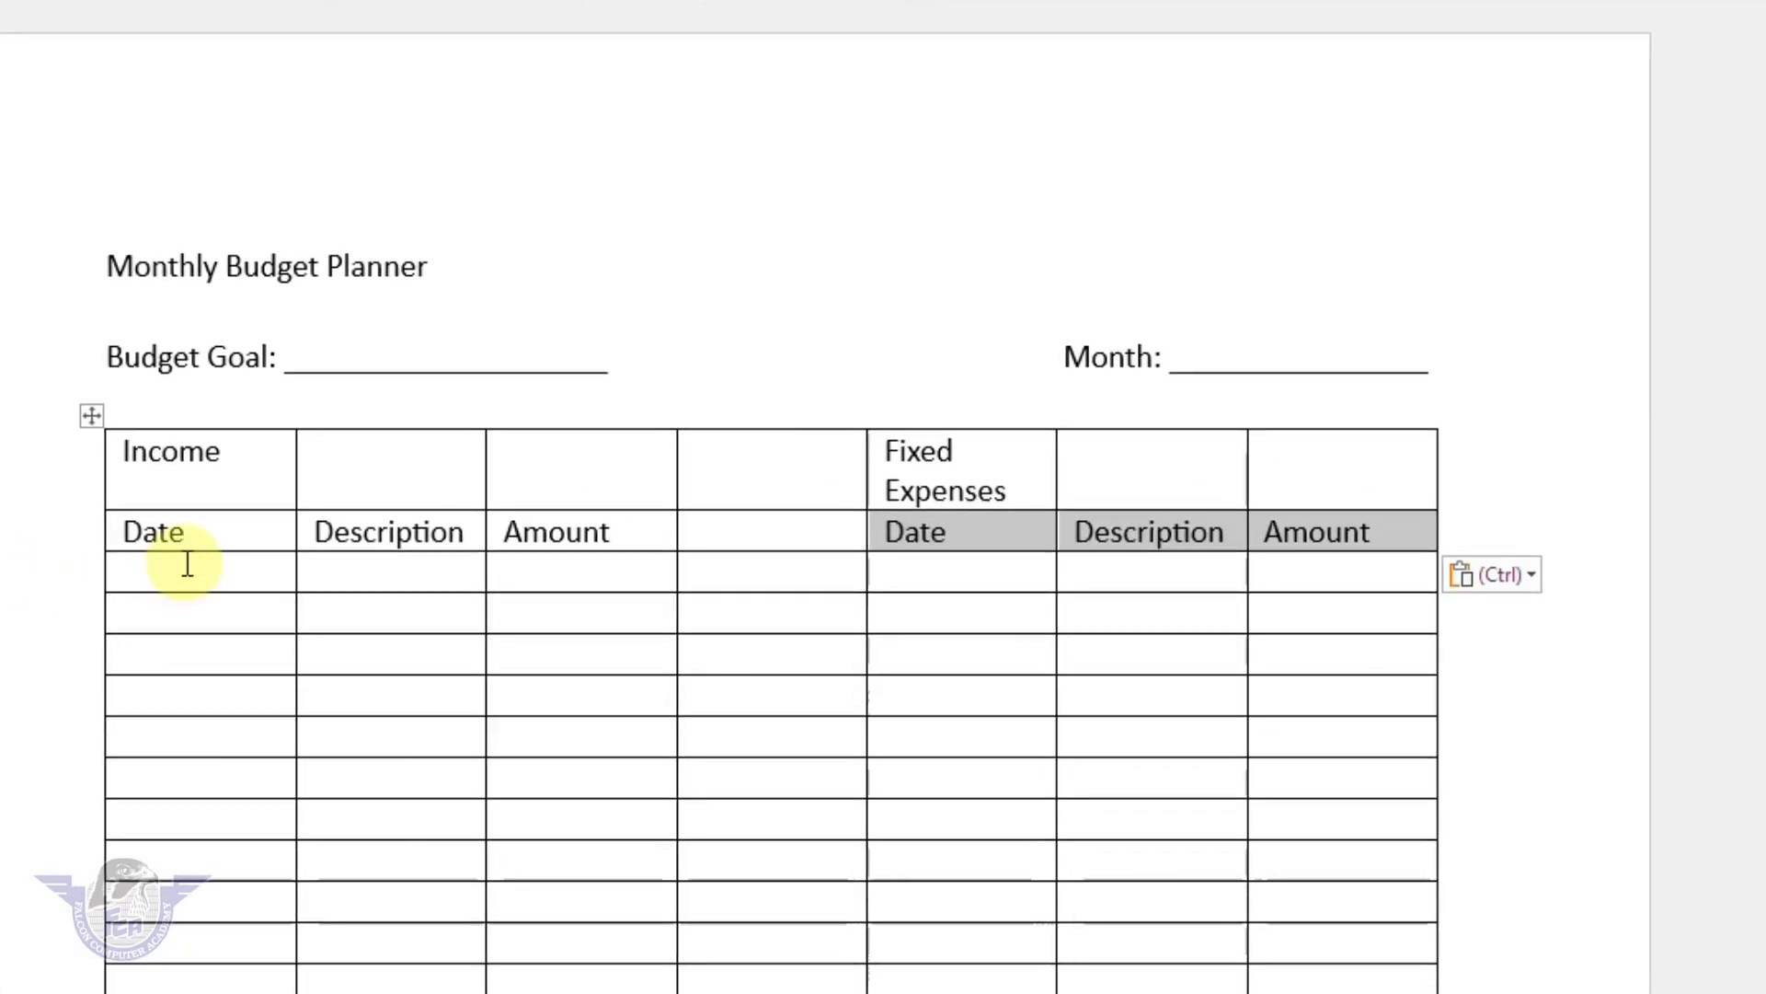
Enter "Total" in the first and fifth cells of the table's tenth row, closing the Income and Fixed Expenses sections.
{"action": "left_click", "coordinate": [152, 572]}
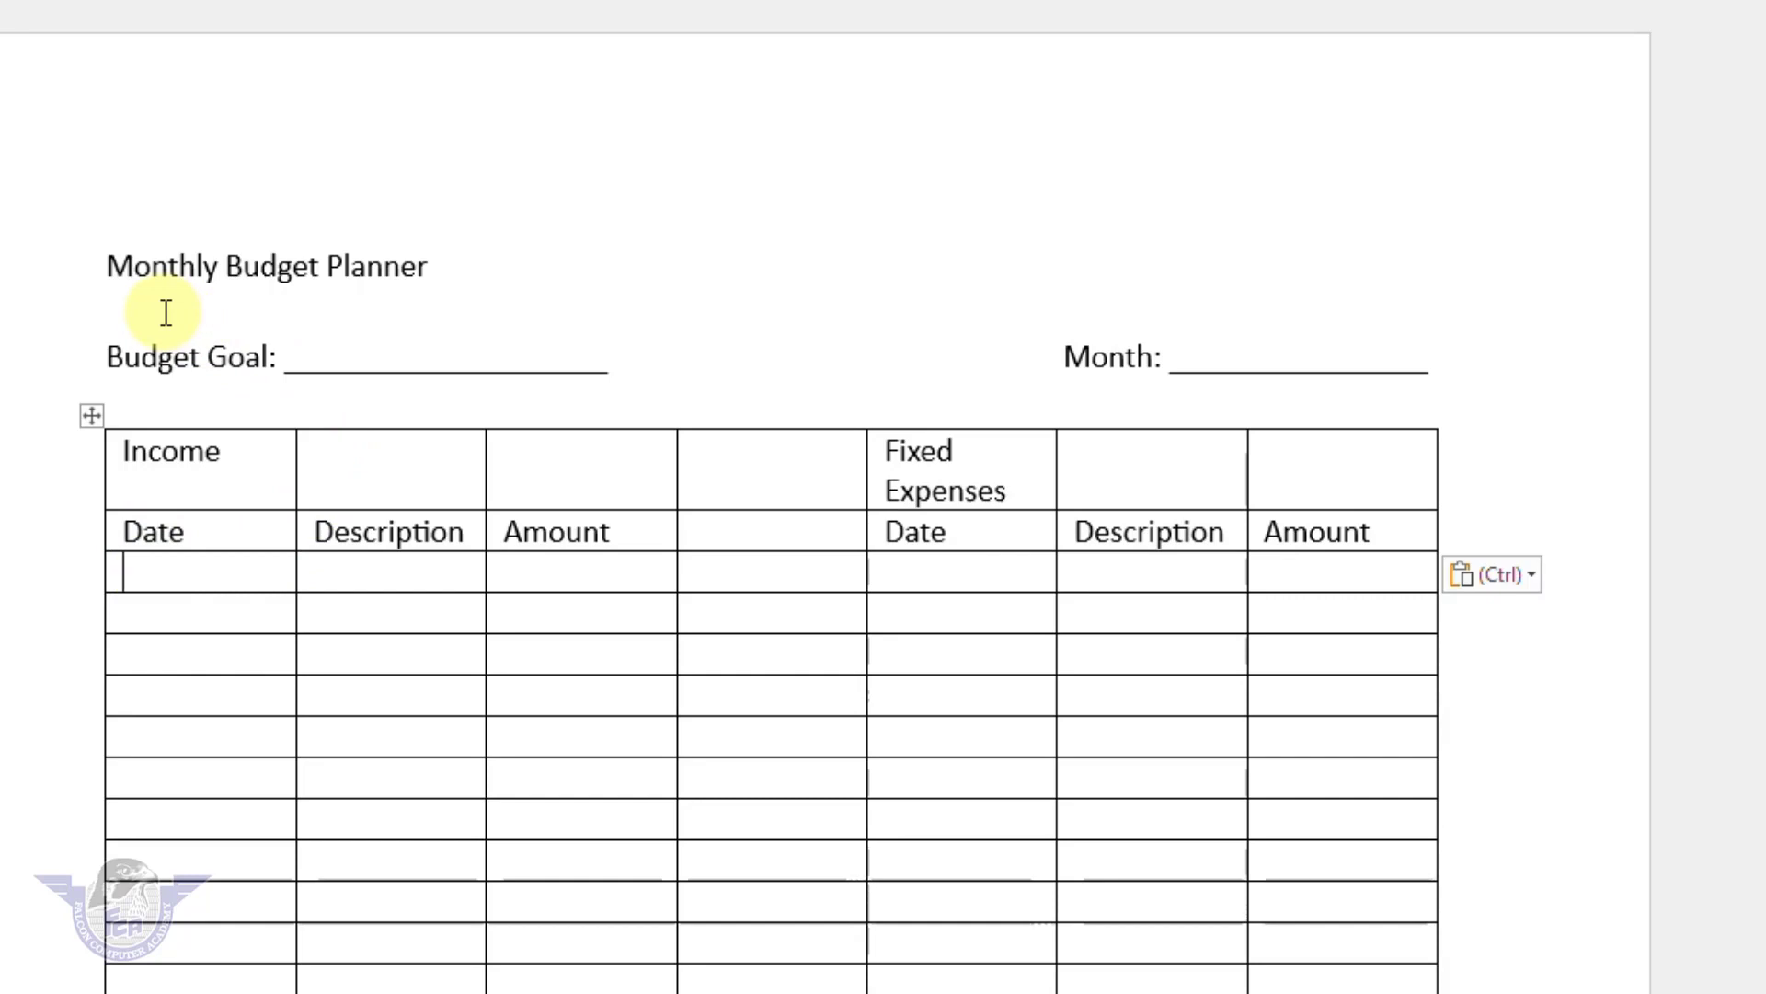
{"action": "key", "text": "Down"}
{"action": "key", "text": "Down"}
{"action": "key", "text": "Down"}
{"action": "key", "text": "Down"}
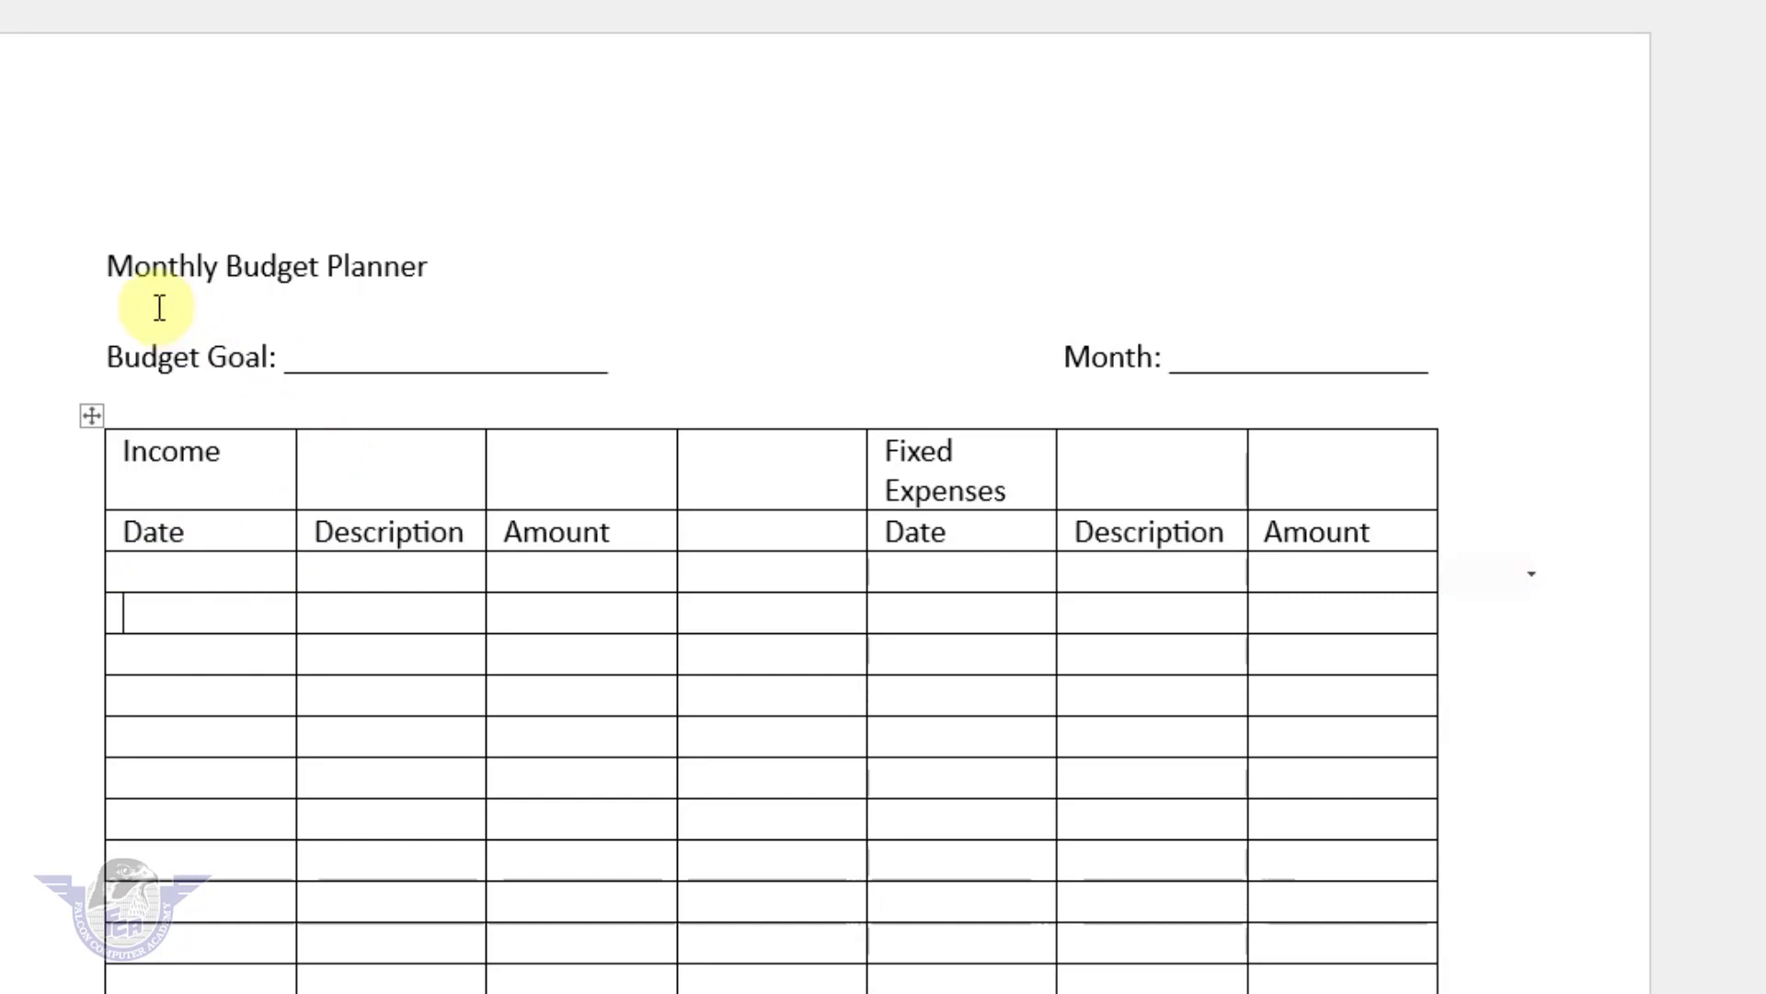
{"action": "key", "text": "Down"}
{"action": "key", "text": "Down"}
{"action": "key", "text": "Down"}
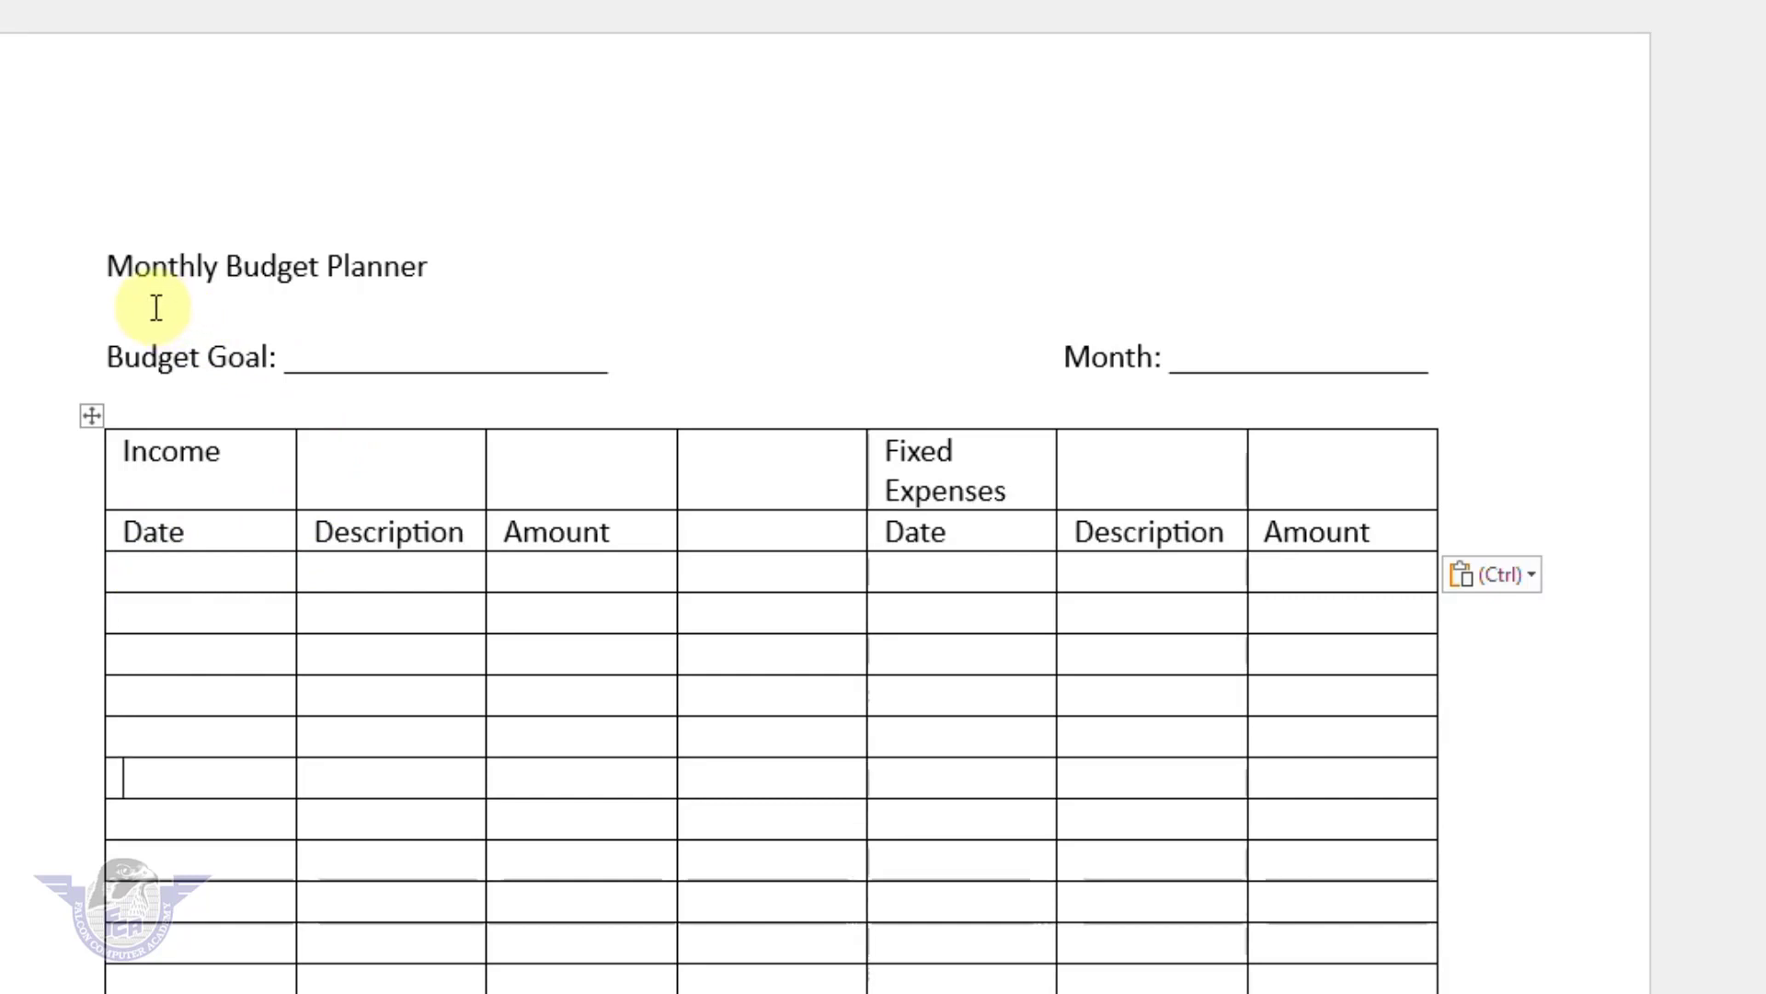
{"action": "type", "text": "Total"}
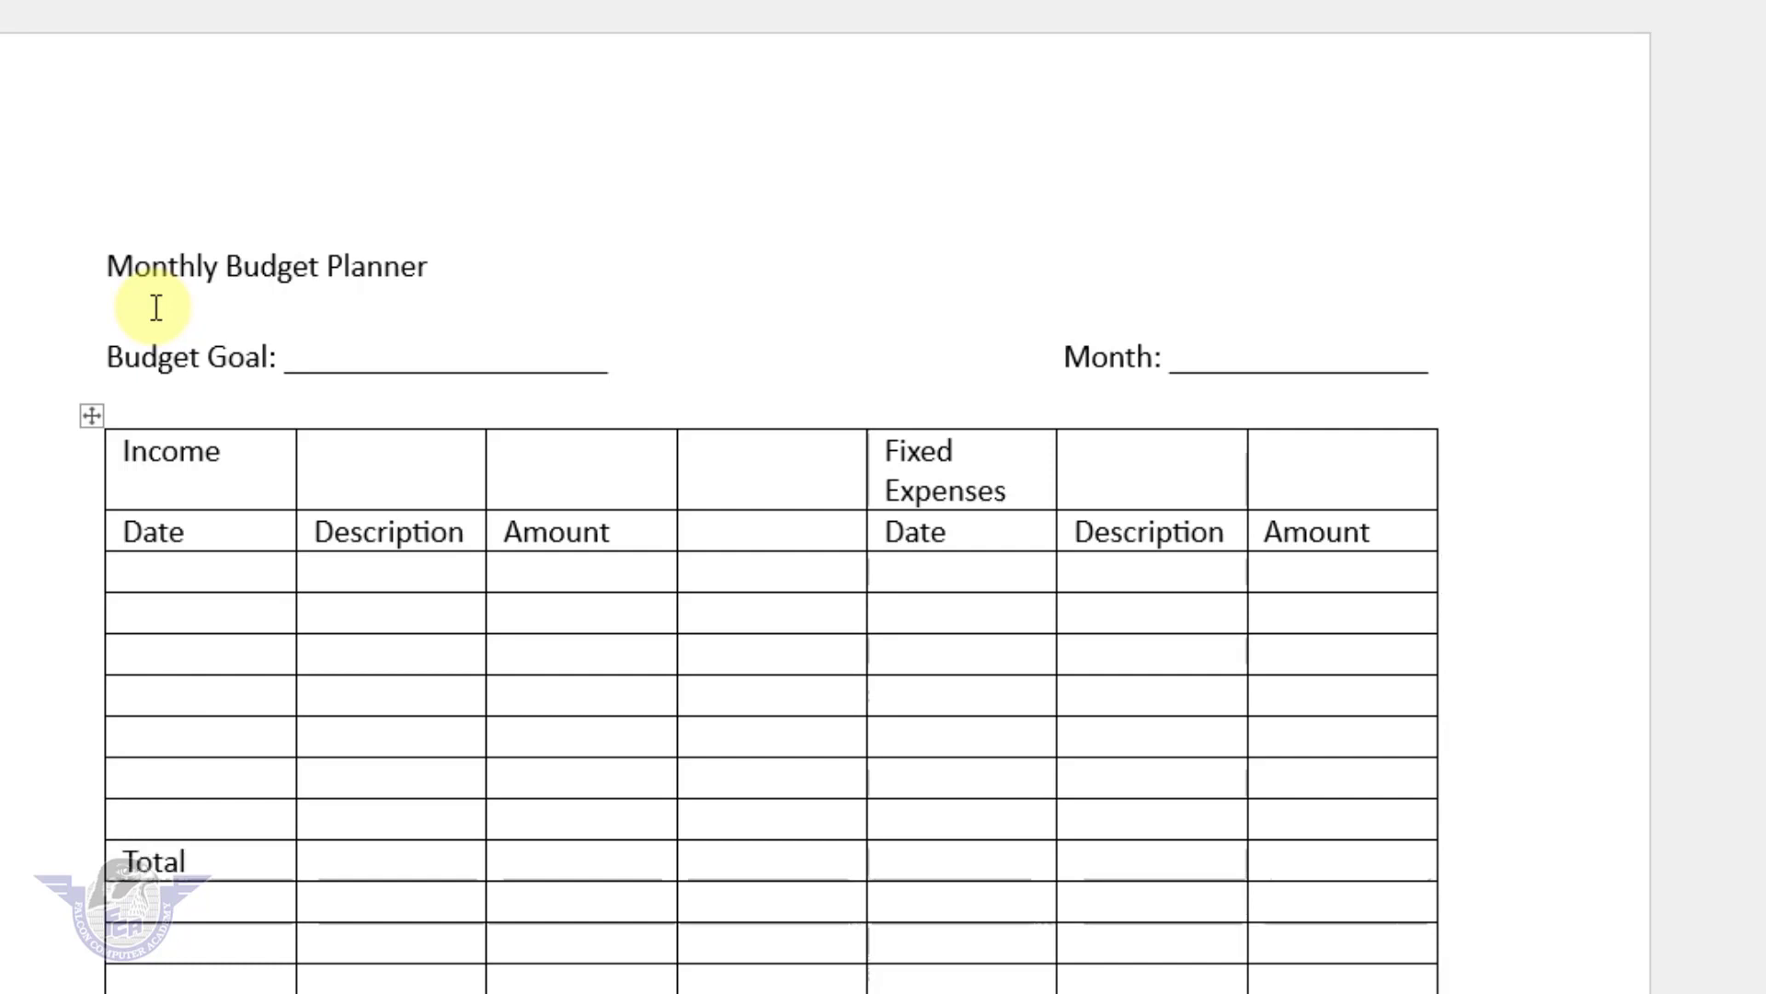
{"action": "key", "text": "Tab"}
{"action": "key", "text": "Tab"}
{"action": "key", "text": "Tab"}
{"action": "key", "text": "Tab"}
{"action": "type", "text": "Total"}
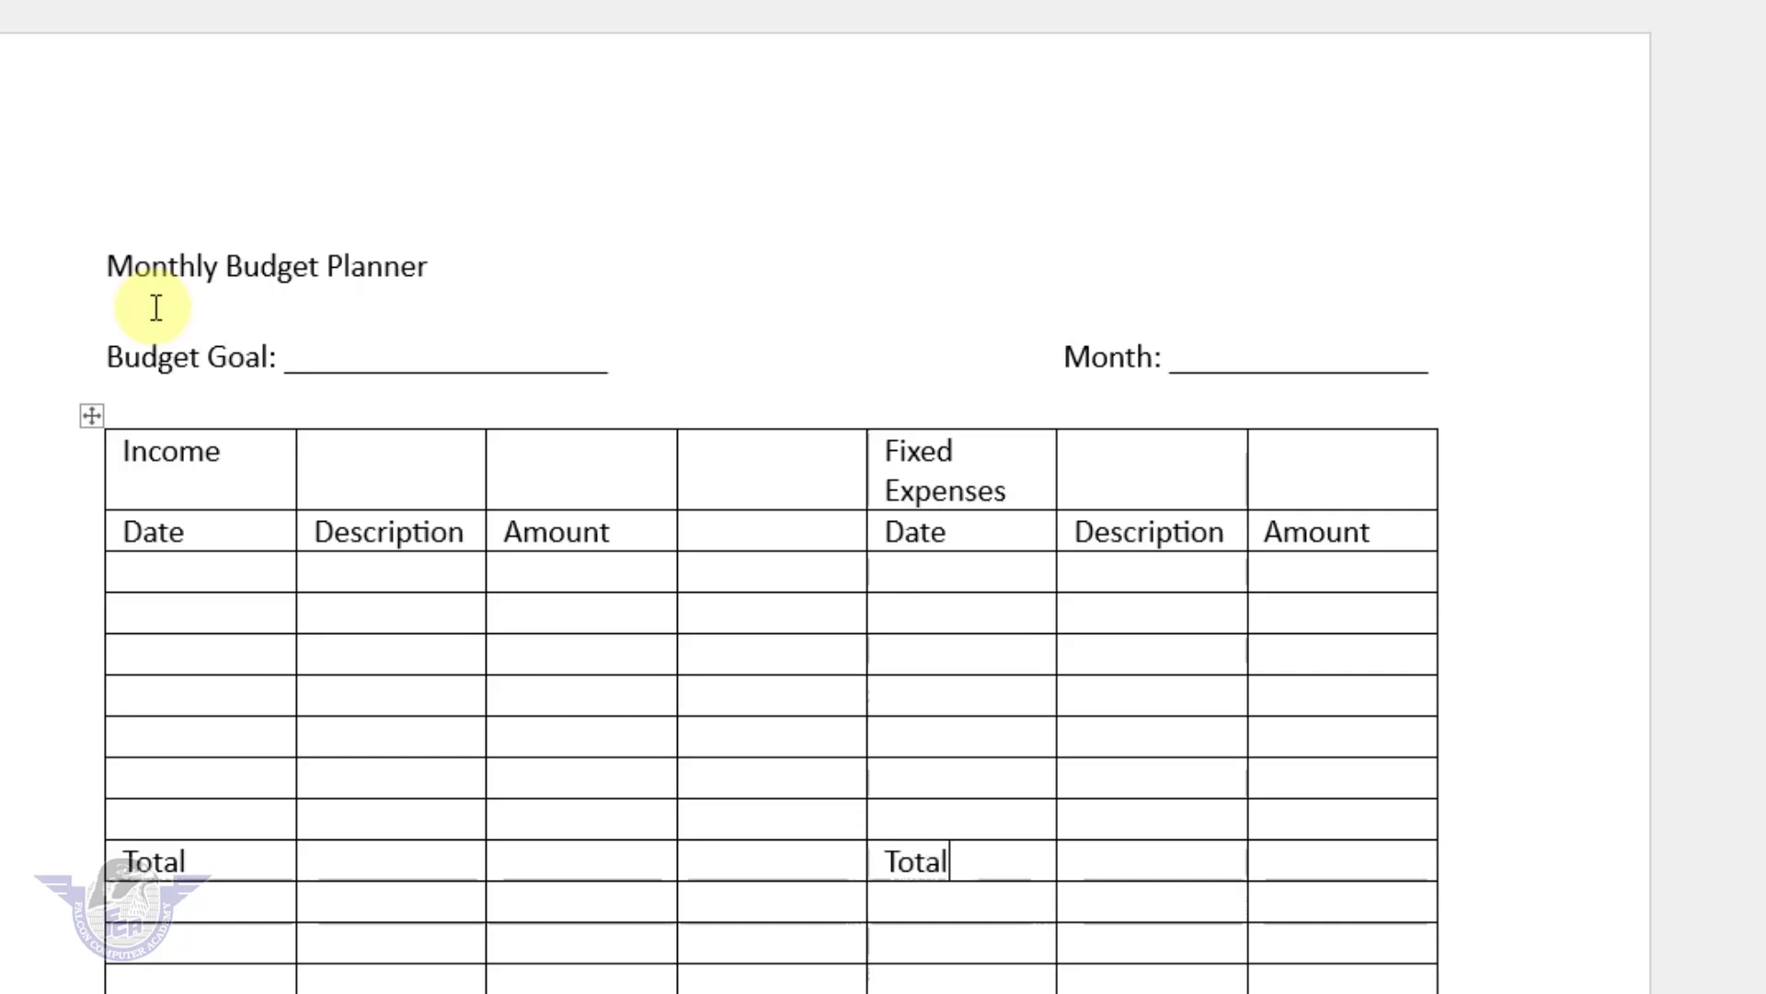
In the row below the totals, enter "Other Expenses" in the first cell and "Bills" in the fifth.
{"action": "key", "text": "Down"}
{"action": "key", "text": "Left"}
{"action": "key", "text": "Left"}
{"action": "key", "text": "Left"}
{"action": "key", "text": "Left"}
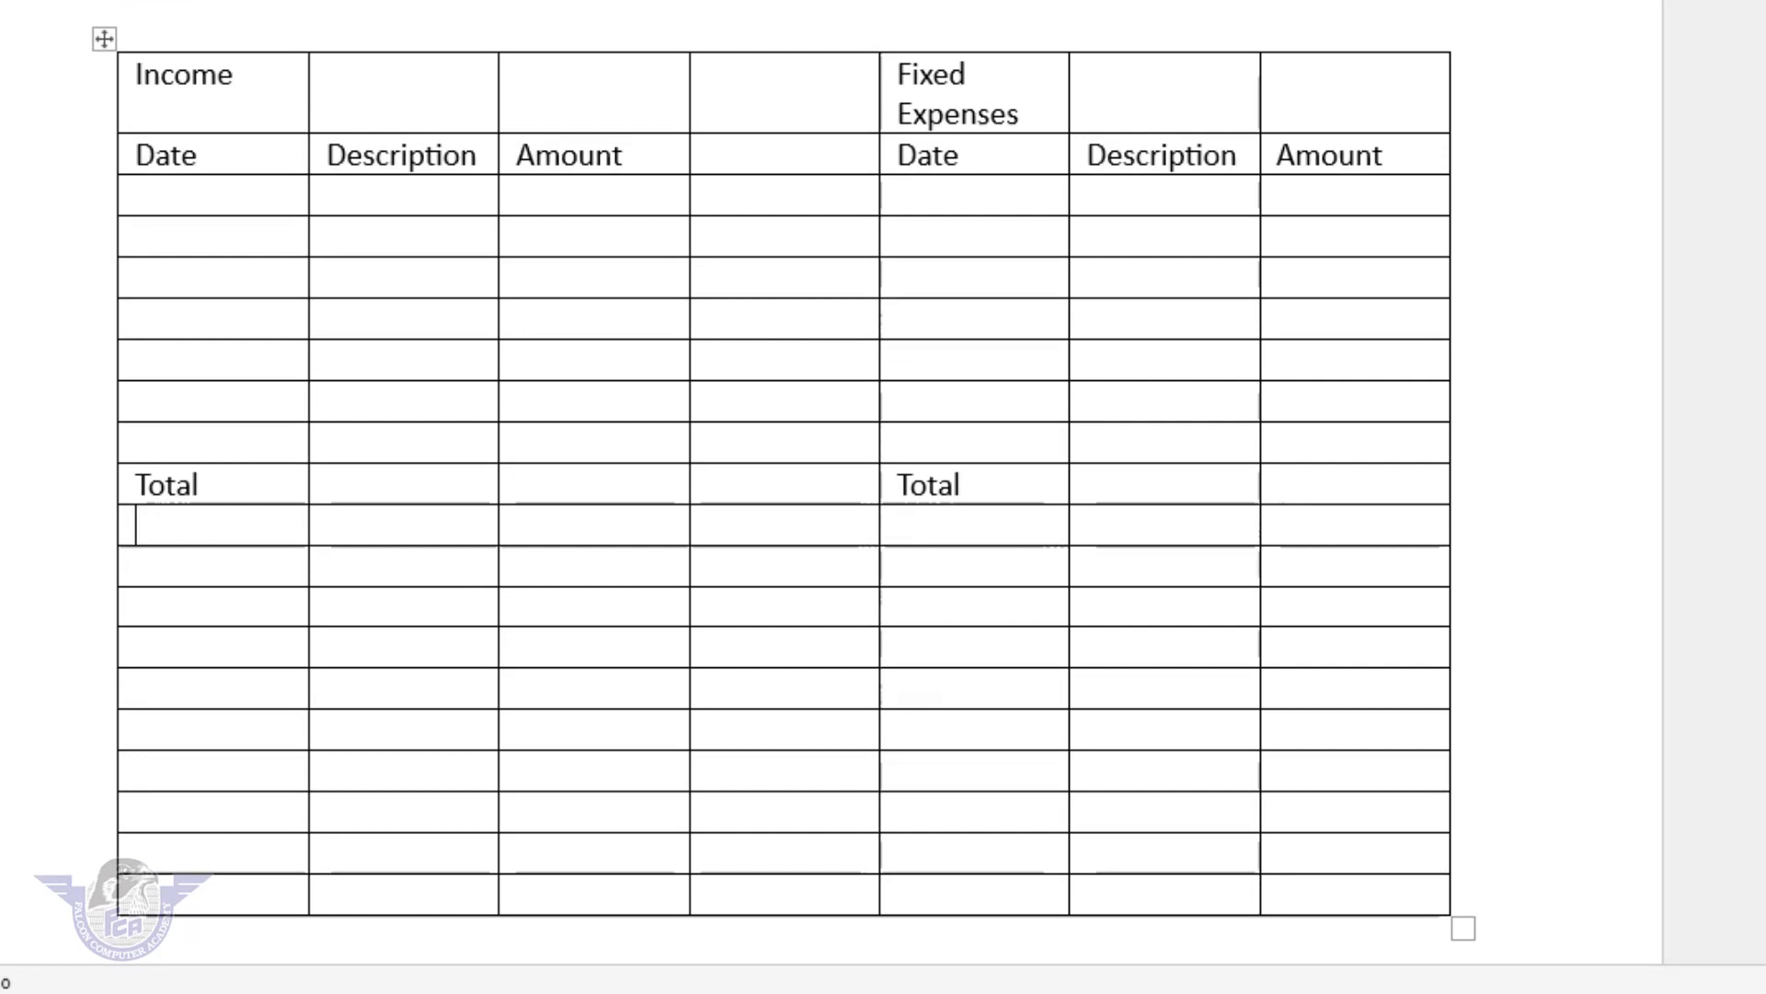
{"action": "type", "text": "Other Exp"}
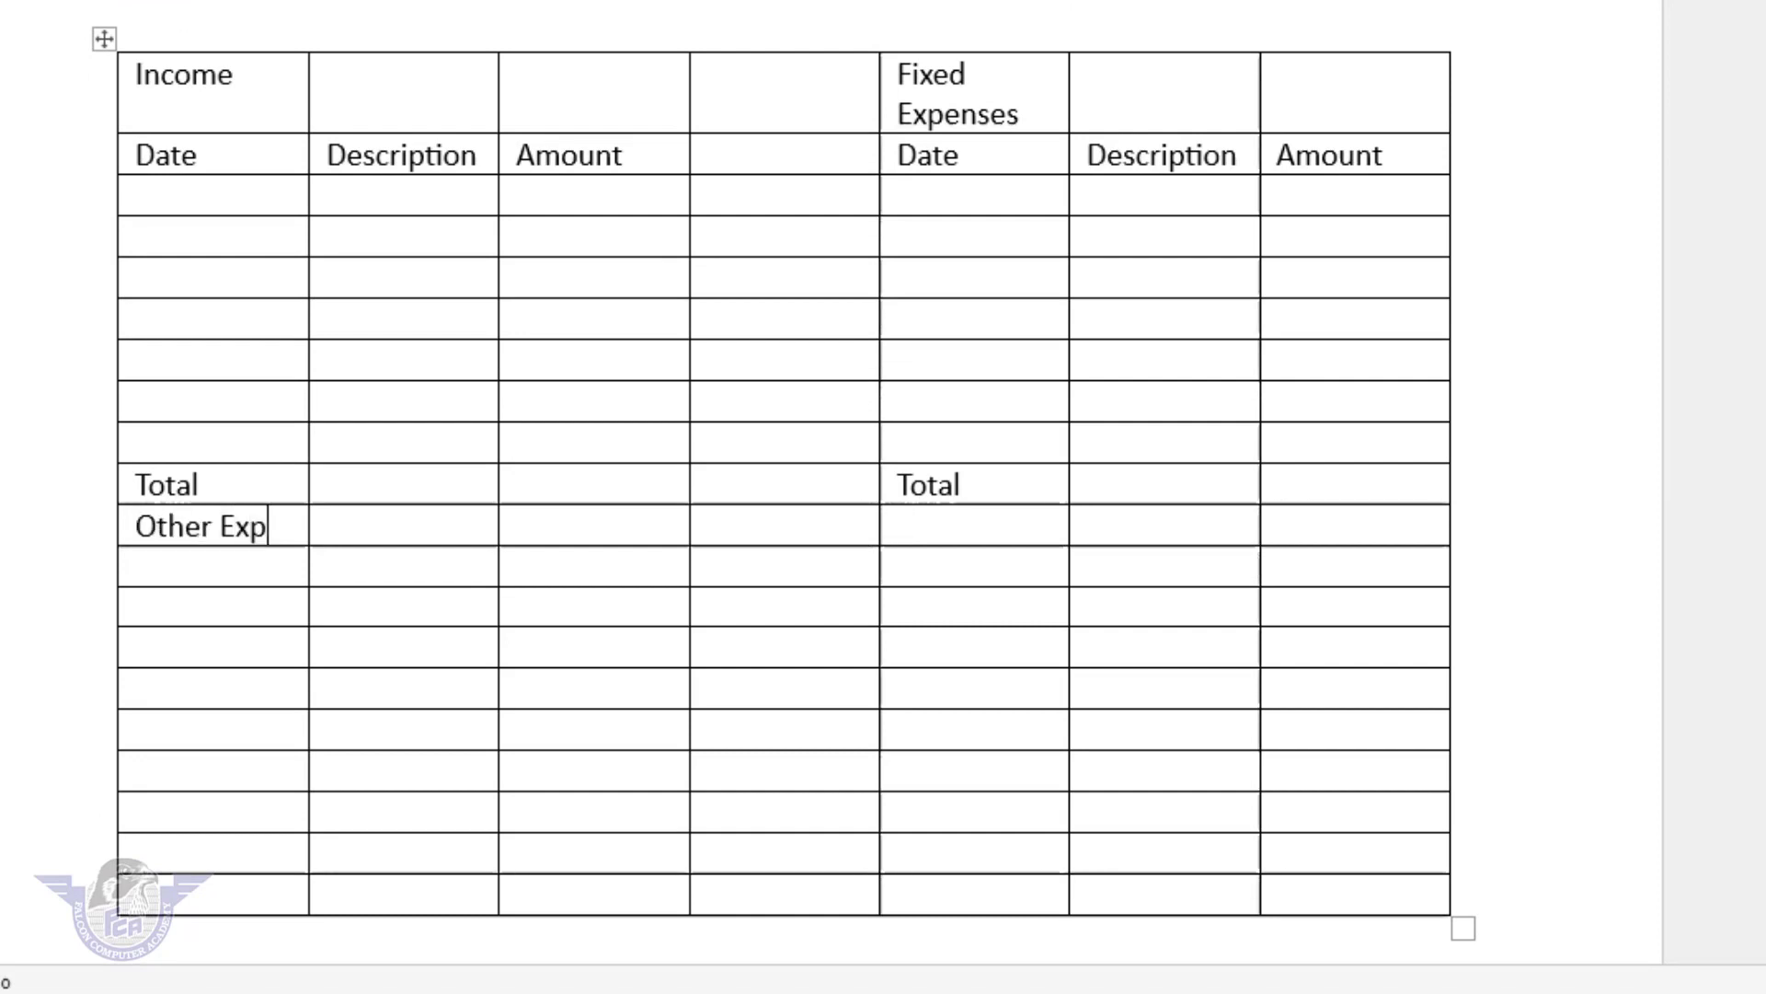
{"action": "type", "text": "enses"}
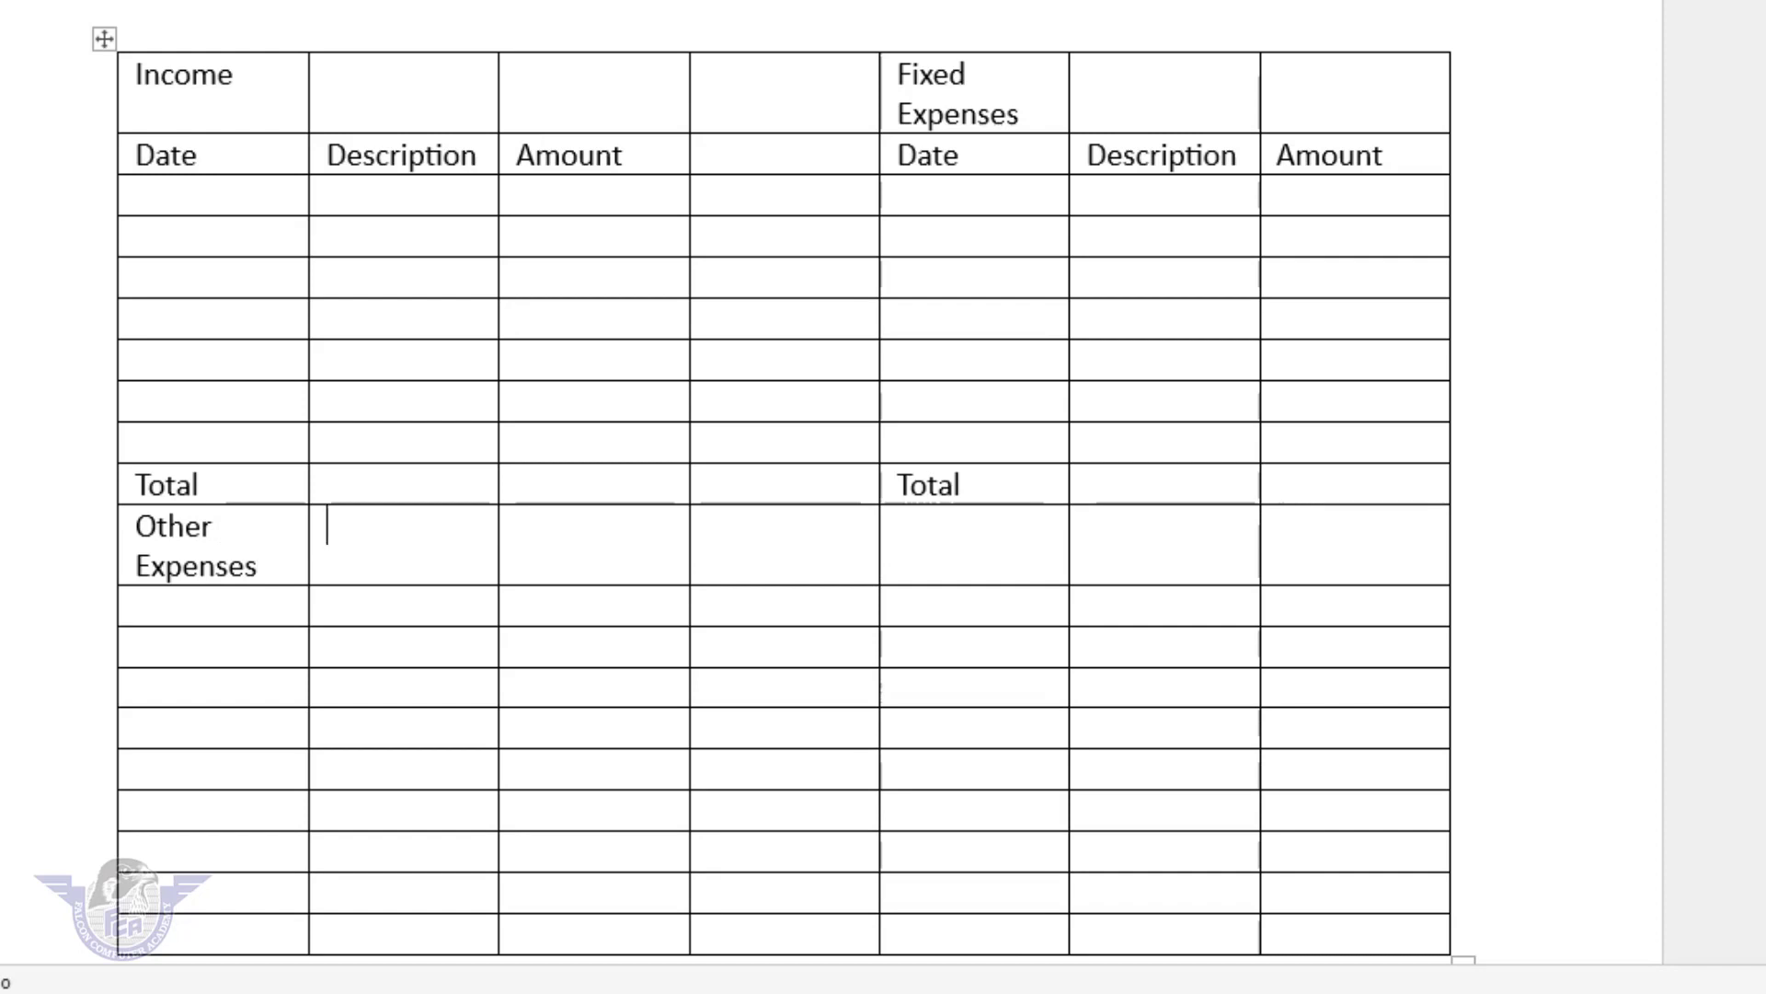
{"action": "key", "text": "Tab"}
{"action": "key", "text": "Tab"}
{"action": "key", "text": "Tab"}
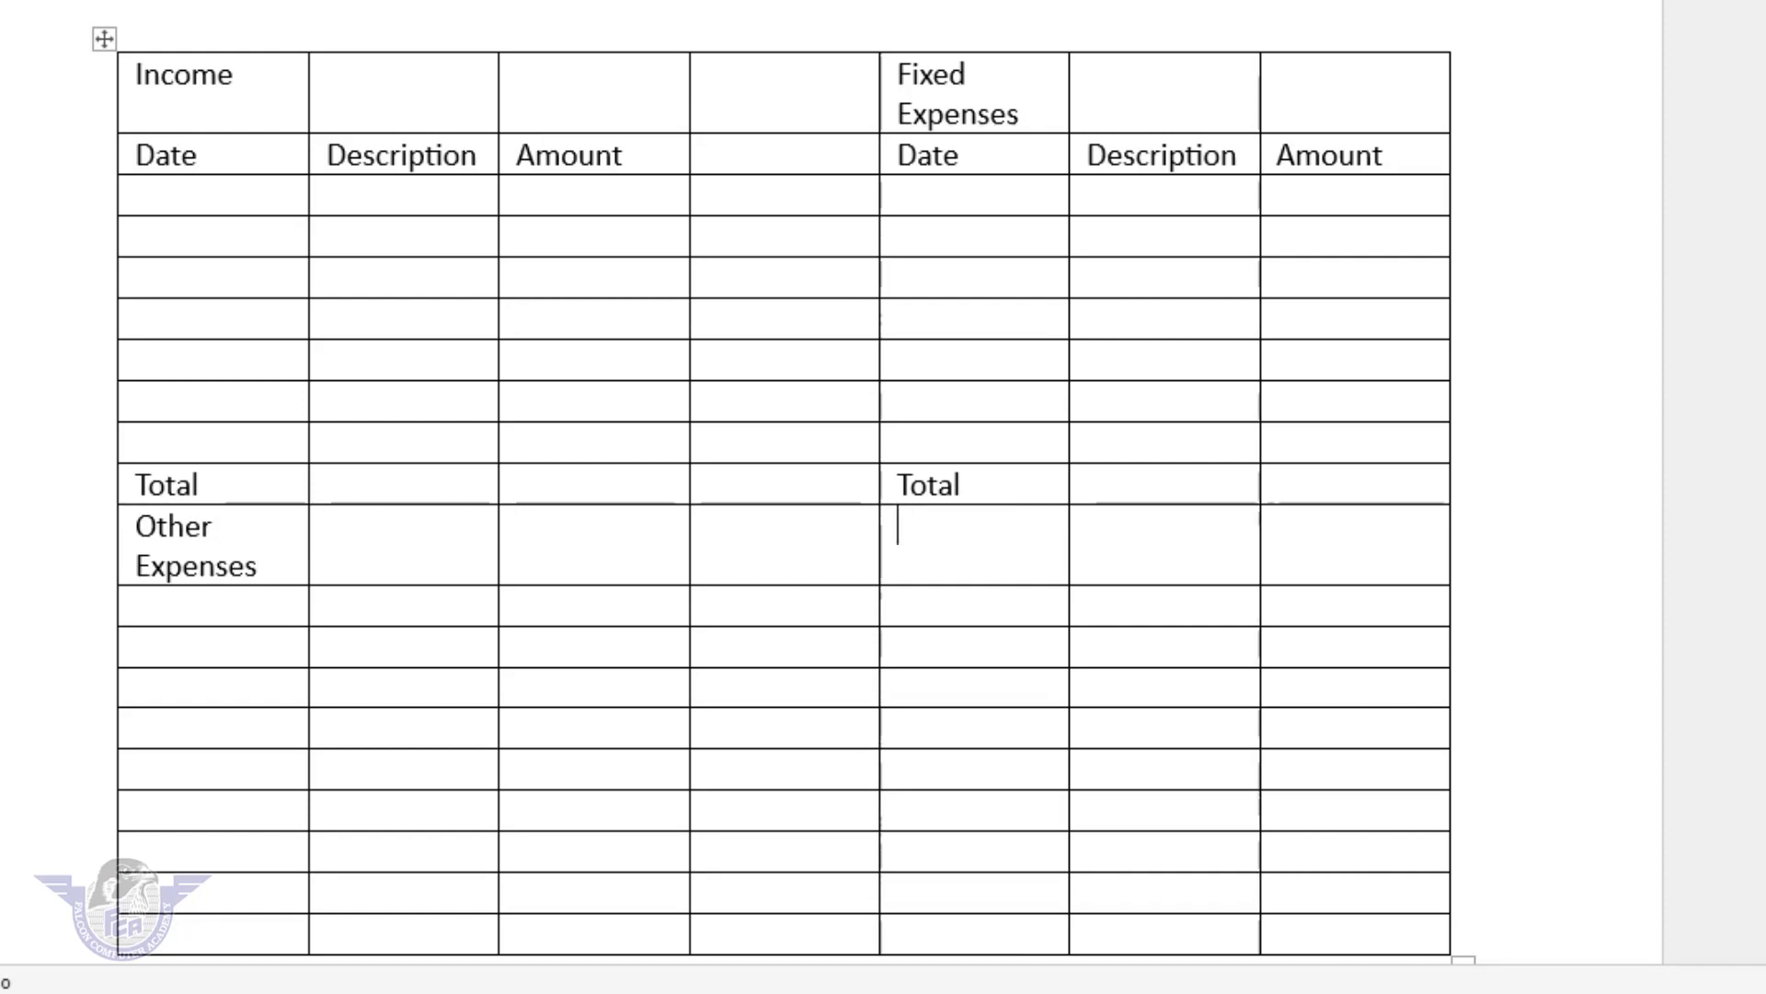
{"action": "type", "text": "Bills"}
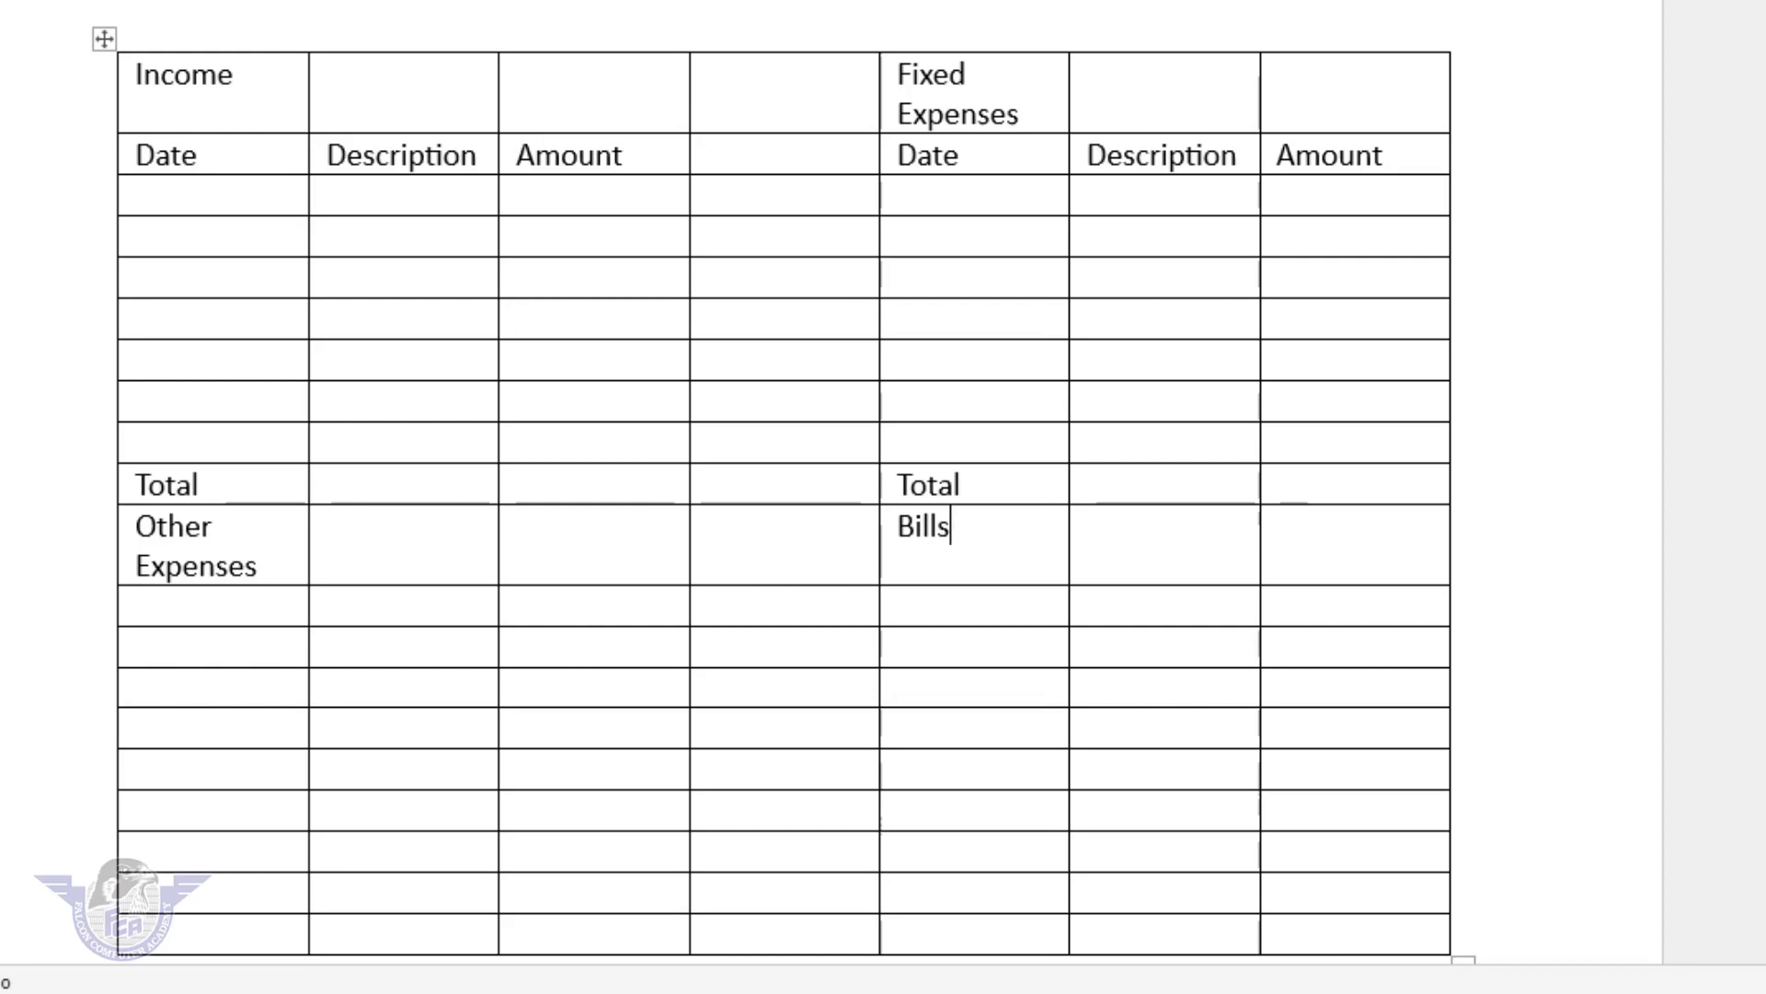
Paste the copied "Date", "Description" and "Amount" headings into the row beneath Bills and Other Expenses.
{"action": "key", "text": "Down"}
{"action": "key", "text": "shift+Right"}
{"action": "key", "text": "shift+Right"}
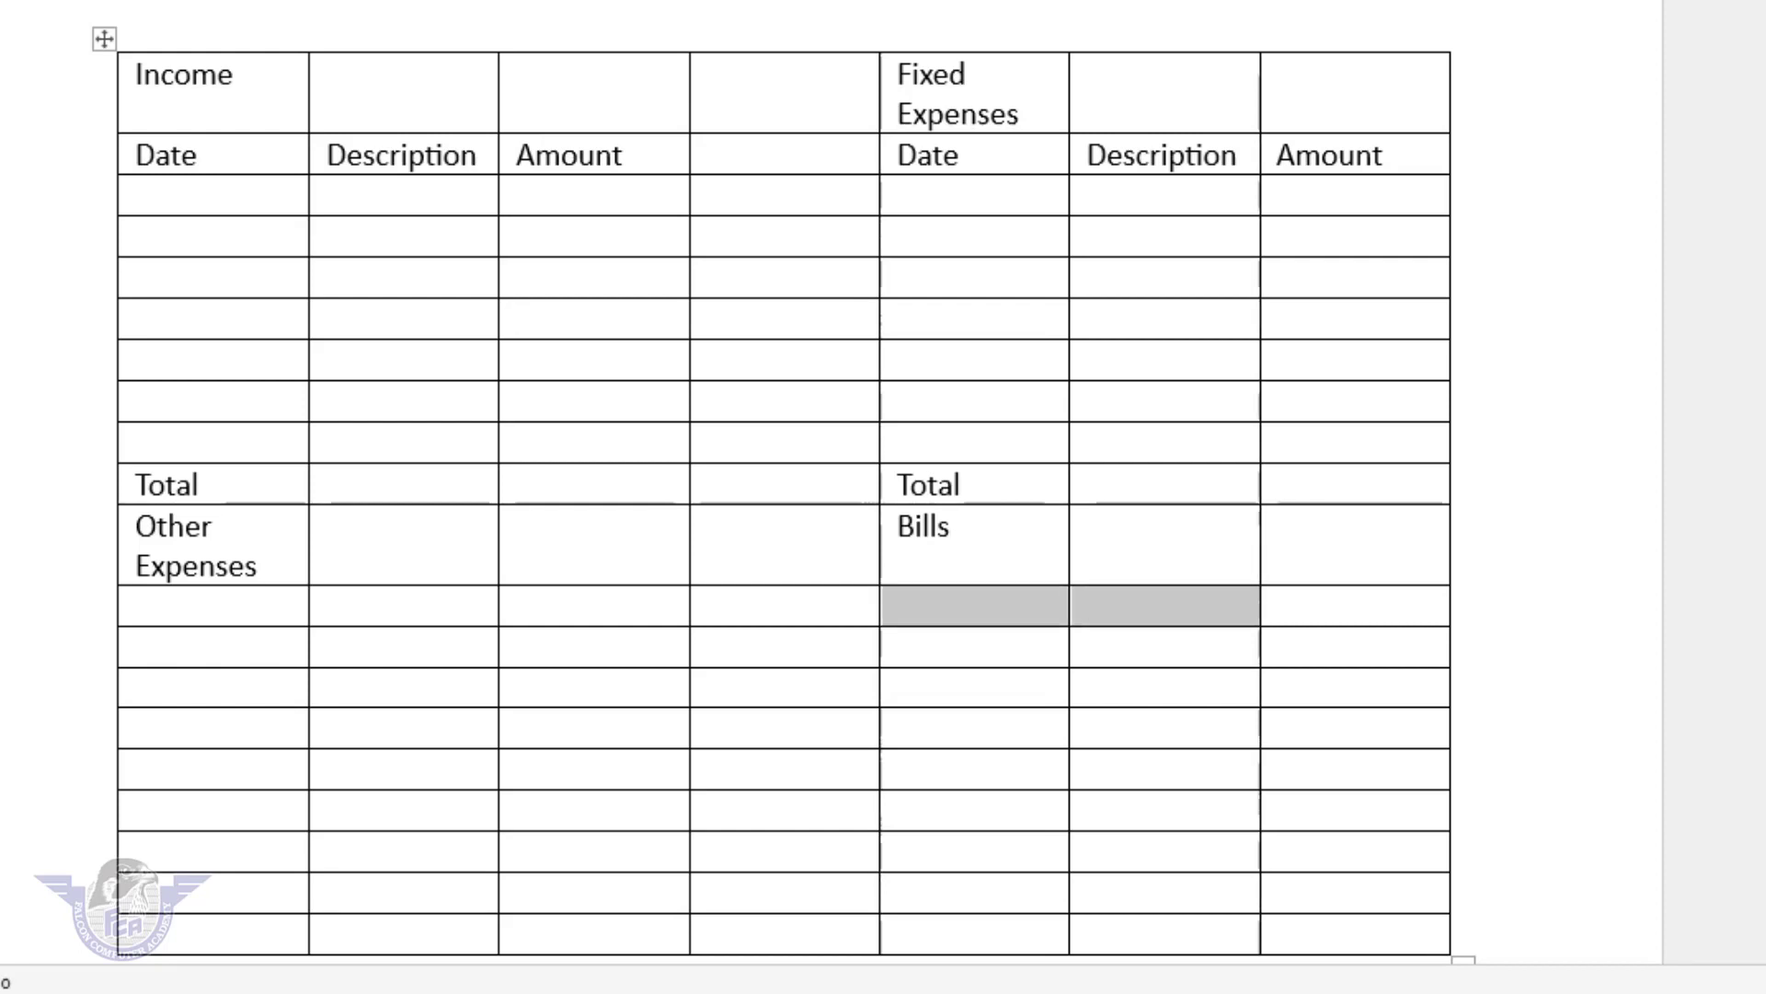
{"action": "key", "text": "shift+Right"}
{"action": "type", "text": "Date\tDescription\tAmount"}
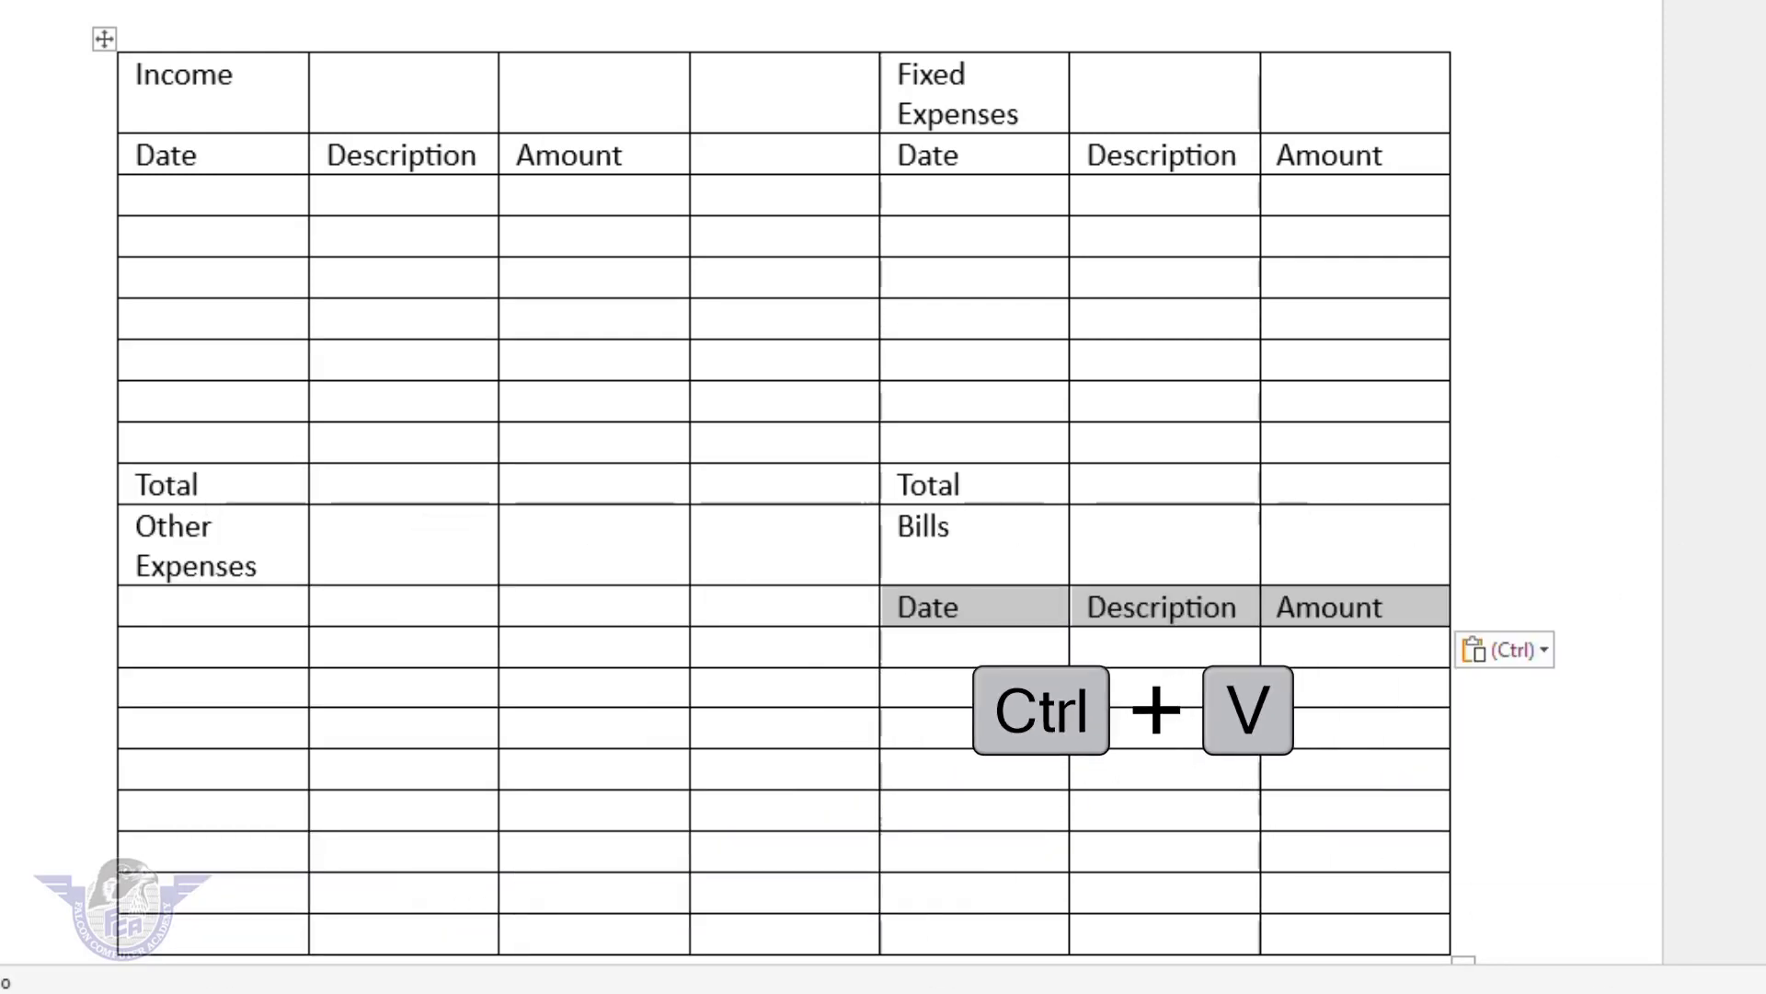
{"action": "key", "text": "Left"}
{"action": "key", "text": "shift+Right"}
{"action": "key", "text": "shift+Right"}
{"action": "key", "text": "shift+Right"}
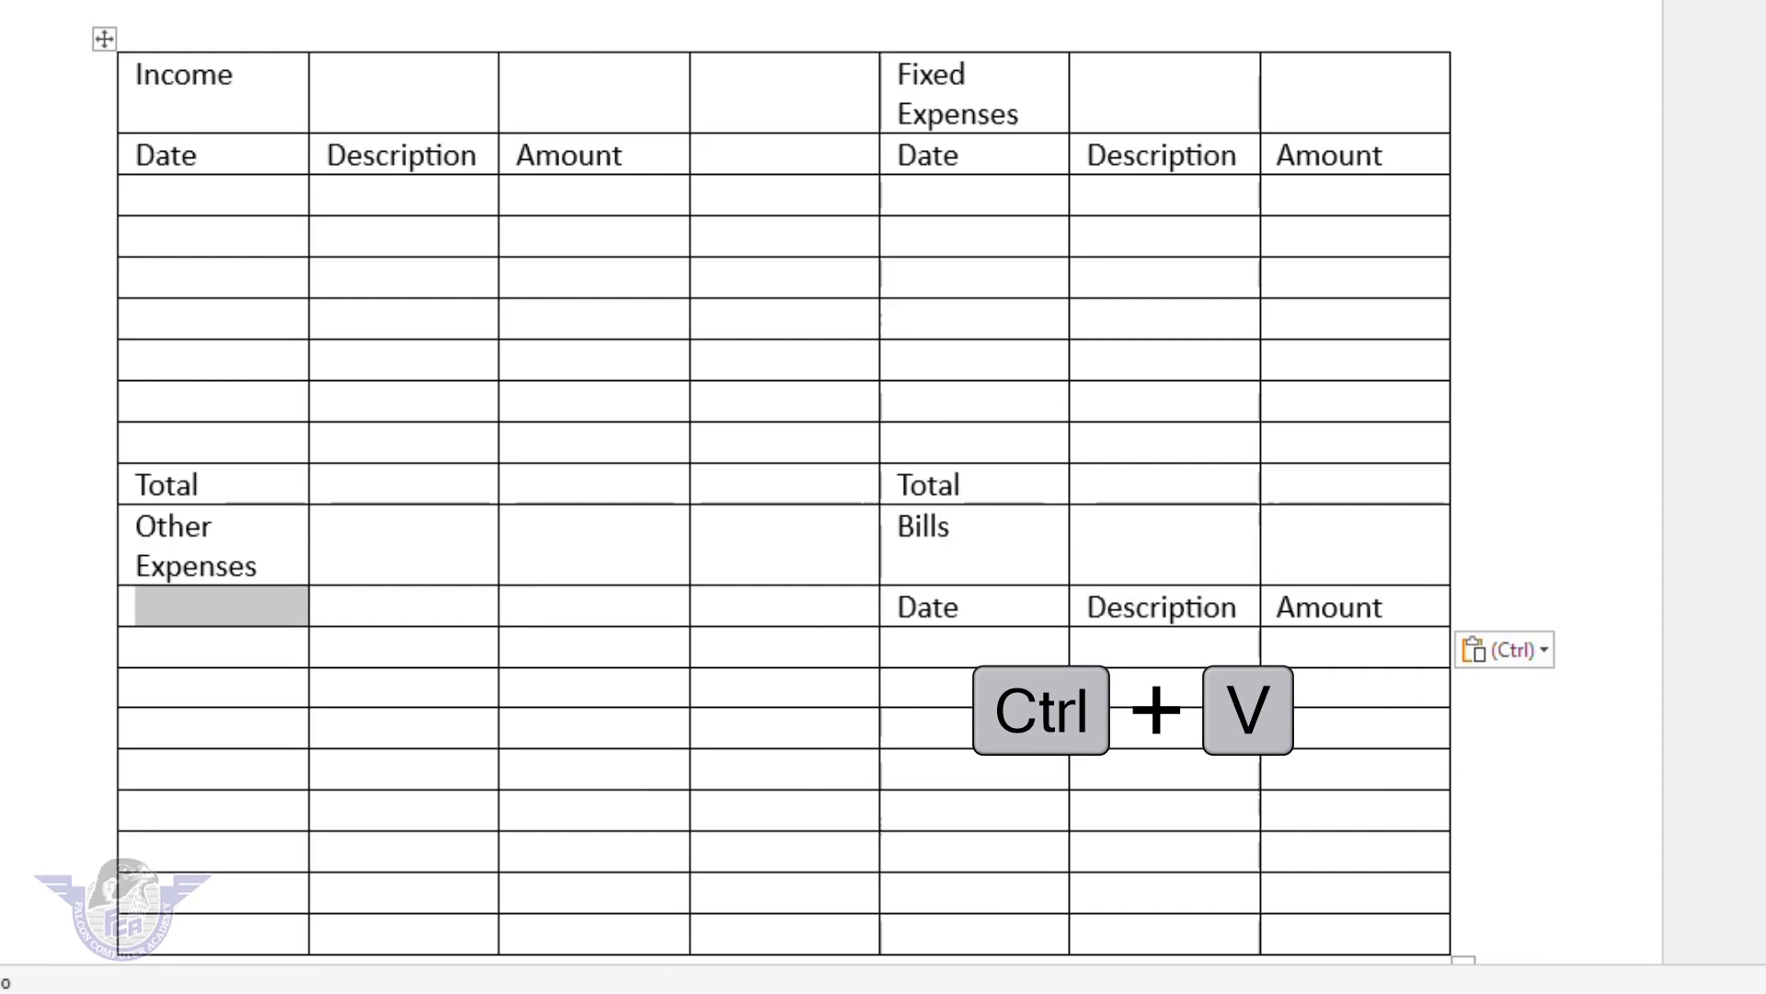
{"action": "type", "text": "Date\tDescription\tAmount"}
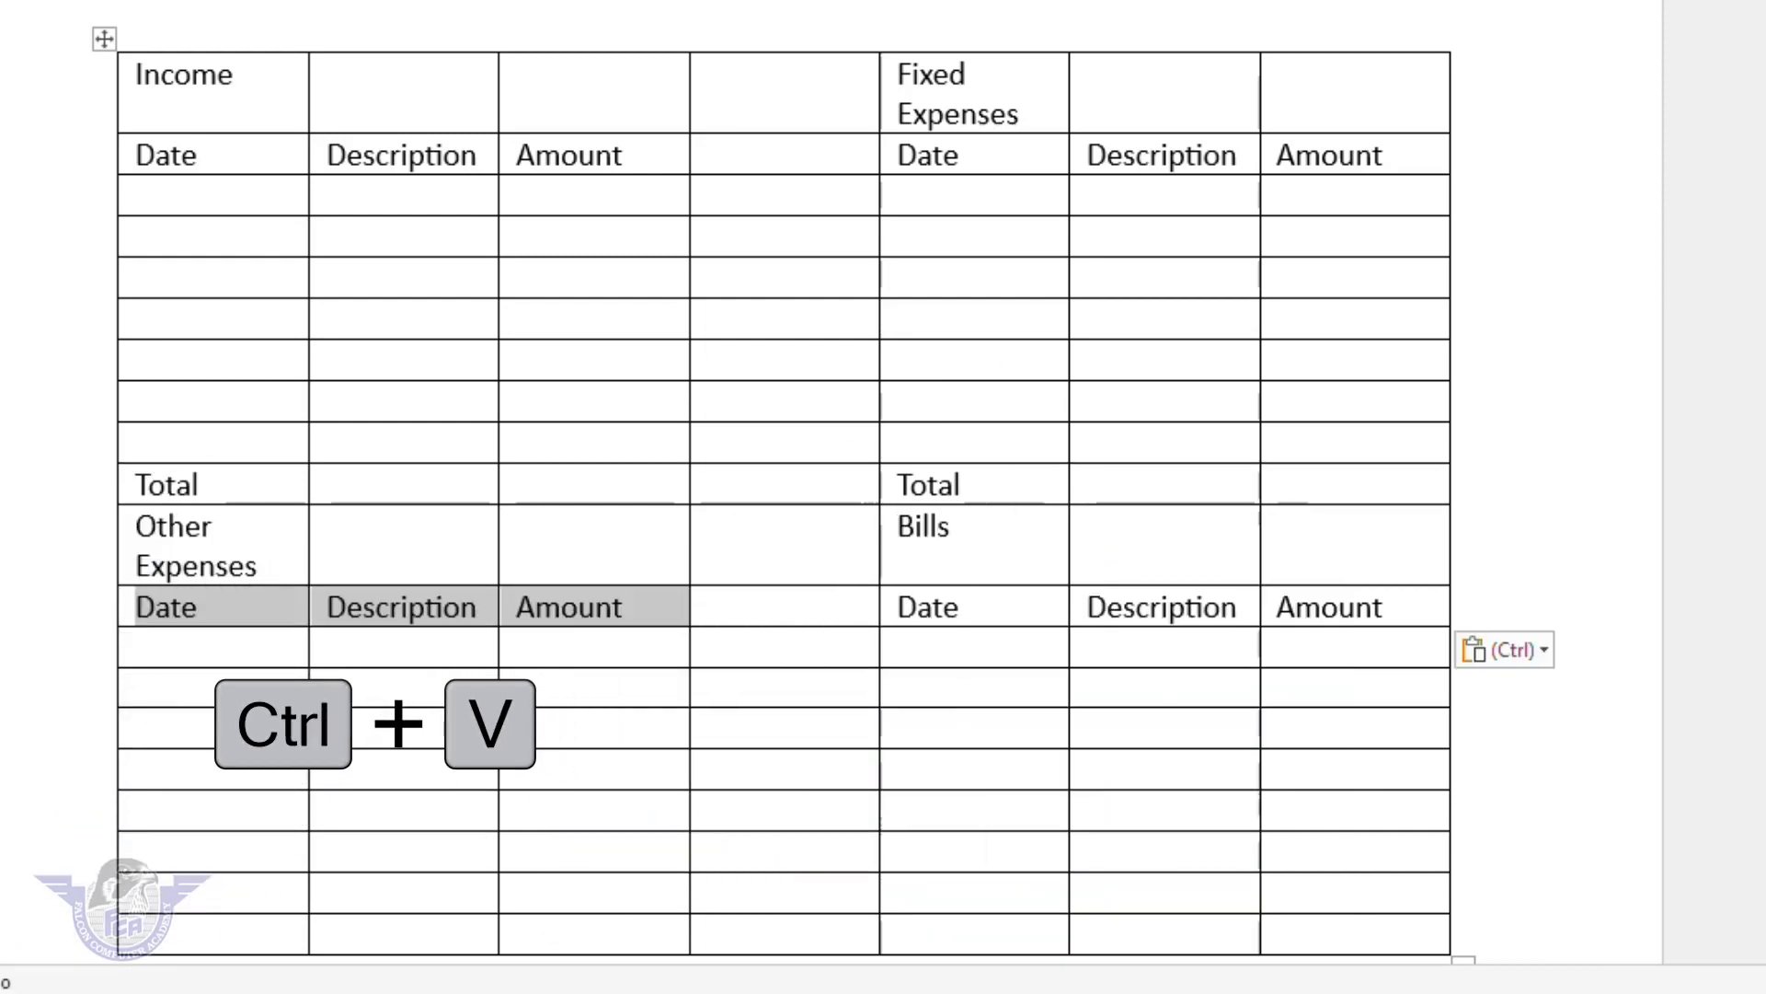
Enter "Total" in the first and fifth cells of the table's last row, closing the Other Expenses and Bills sections.
{"action": "left_click", "coordinate": [218, 927]}
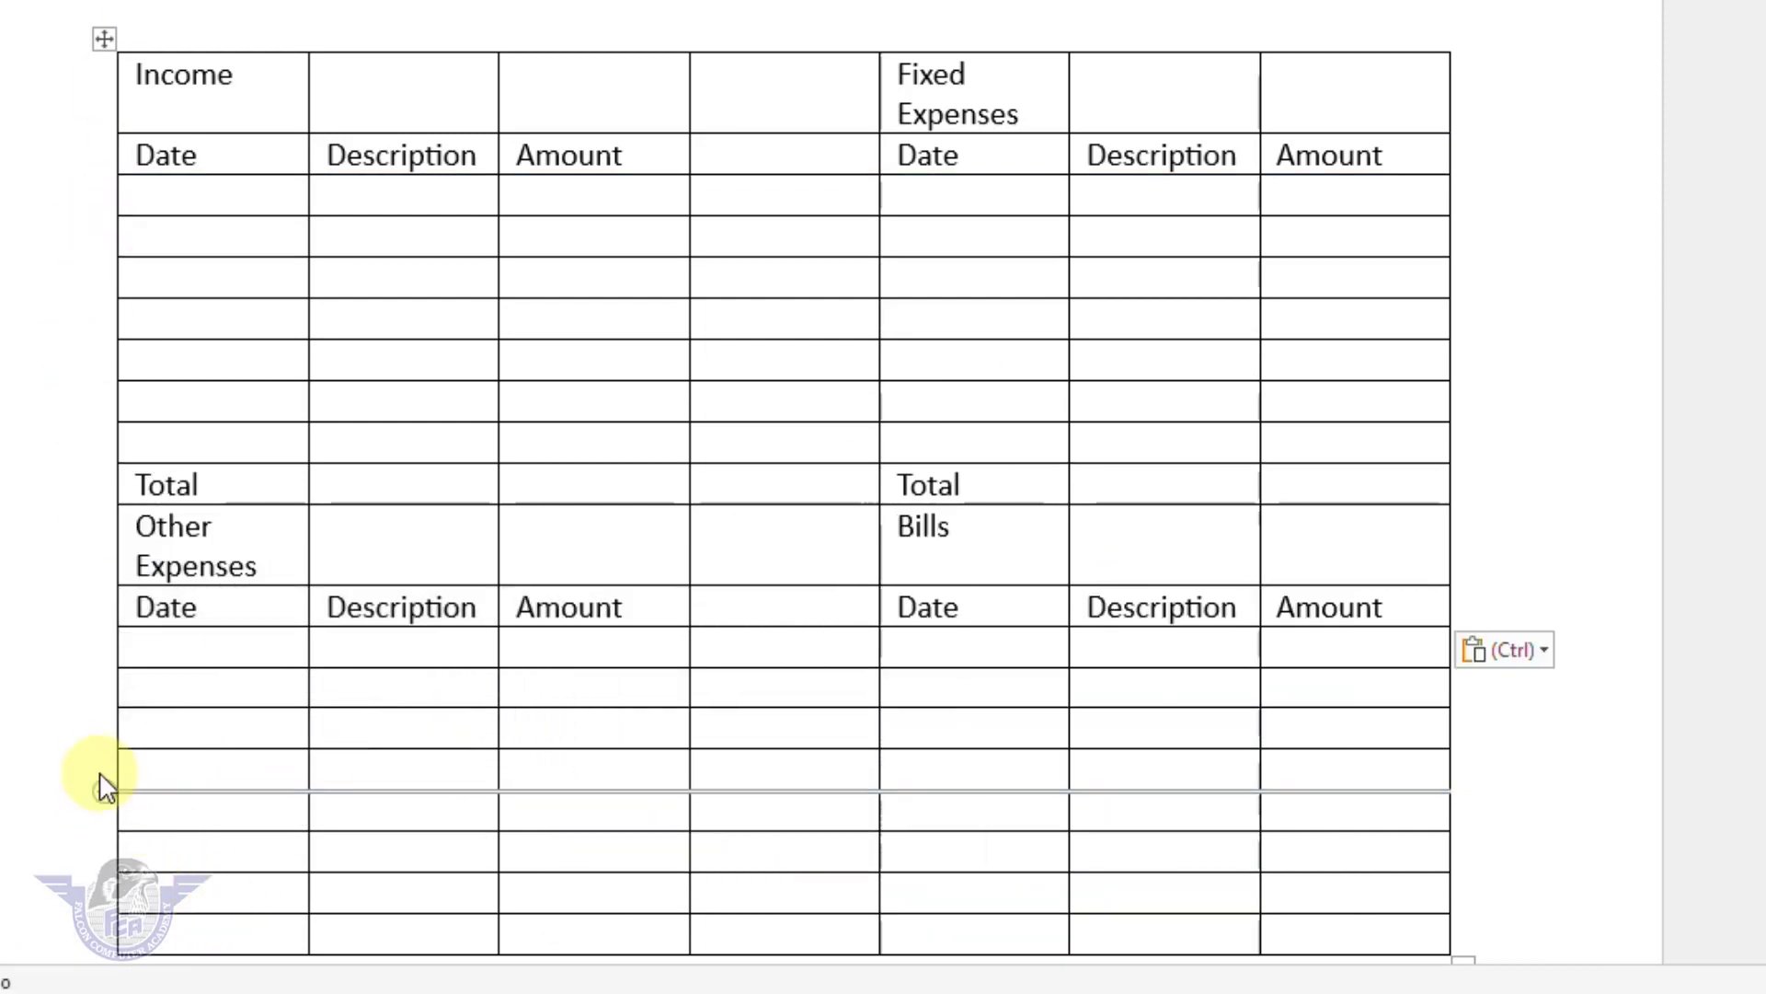
{"action": "type", "text": "Total"}
{"action": "key", "text": "Tab"}
{"action": "key", "text": "Tab"}
{"action": "key", "text": "Tab"}
{"action": "key", "text": "Tab"}
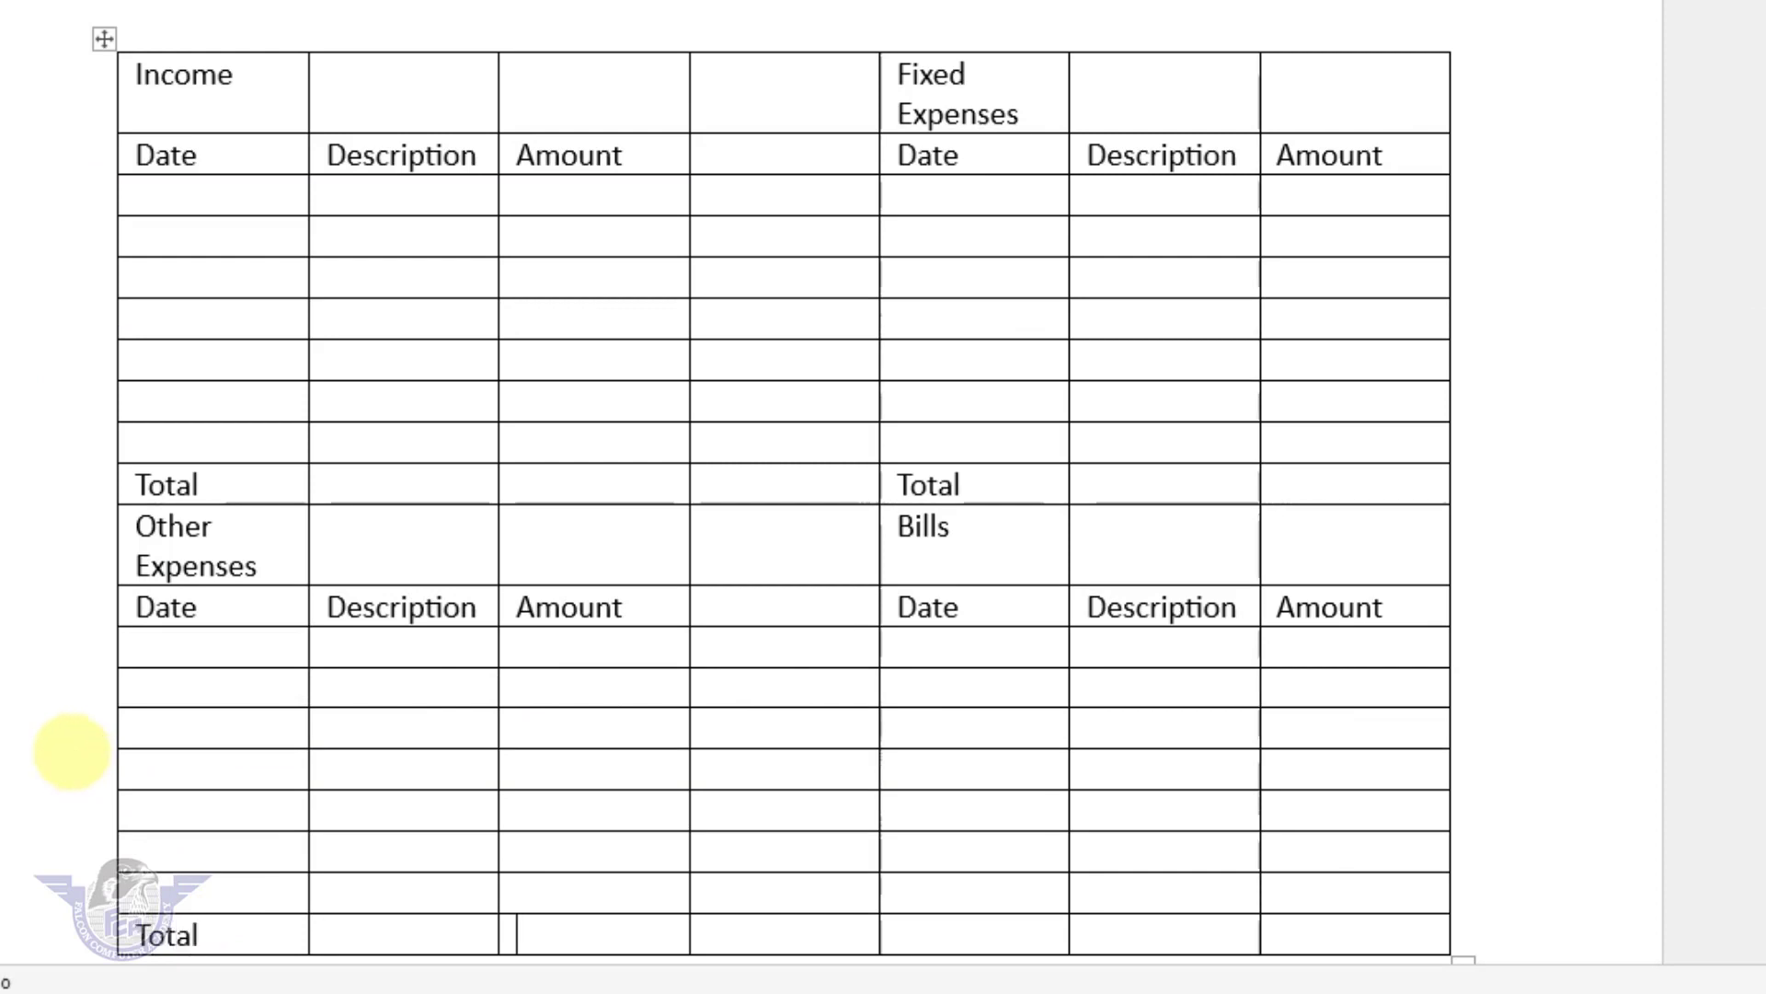
{"action": "type", "text": "Total"}
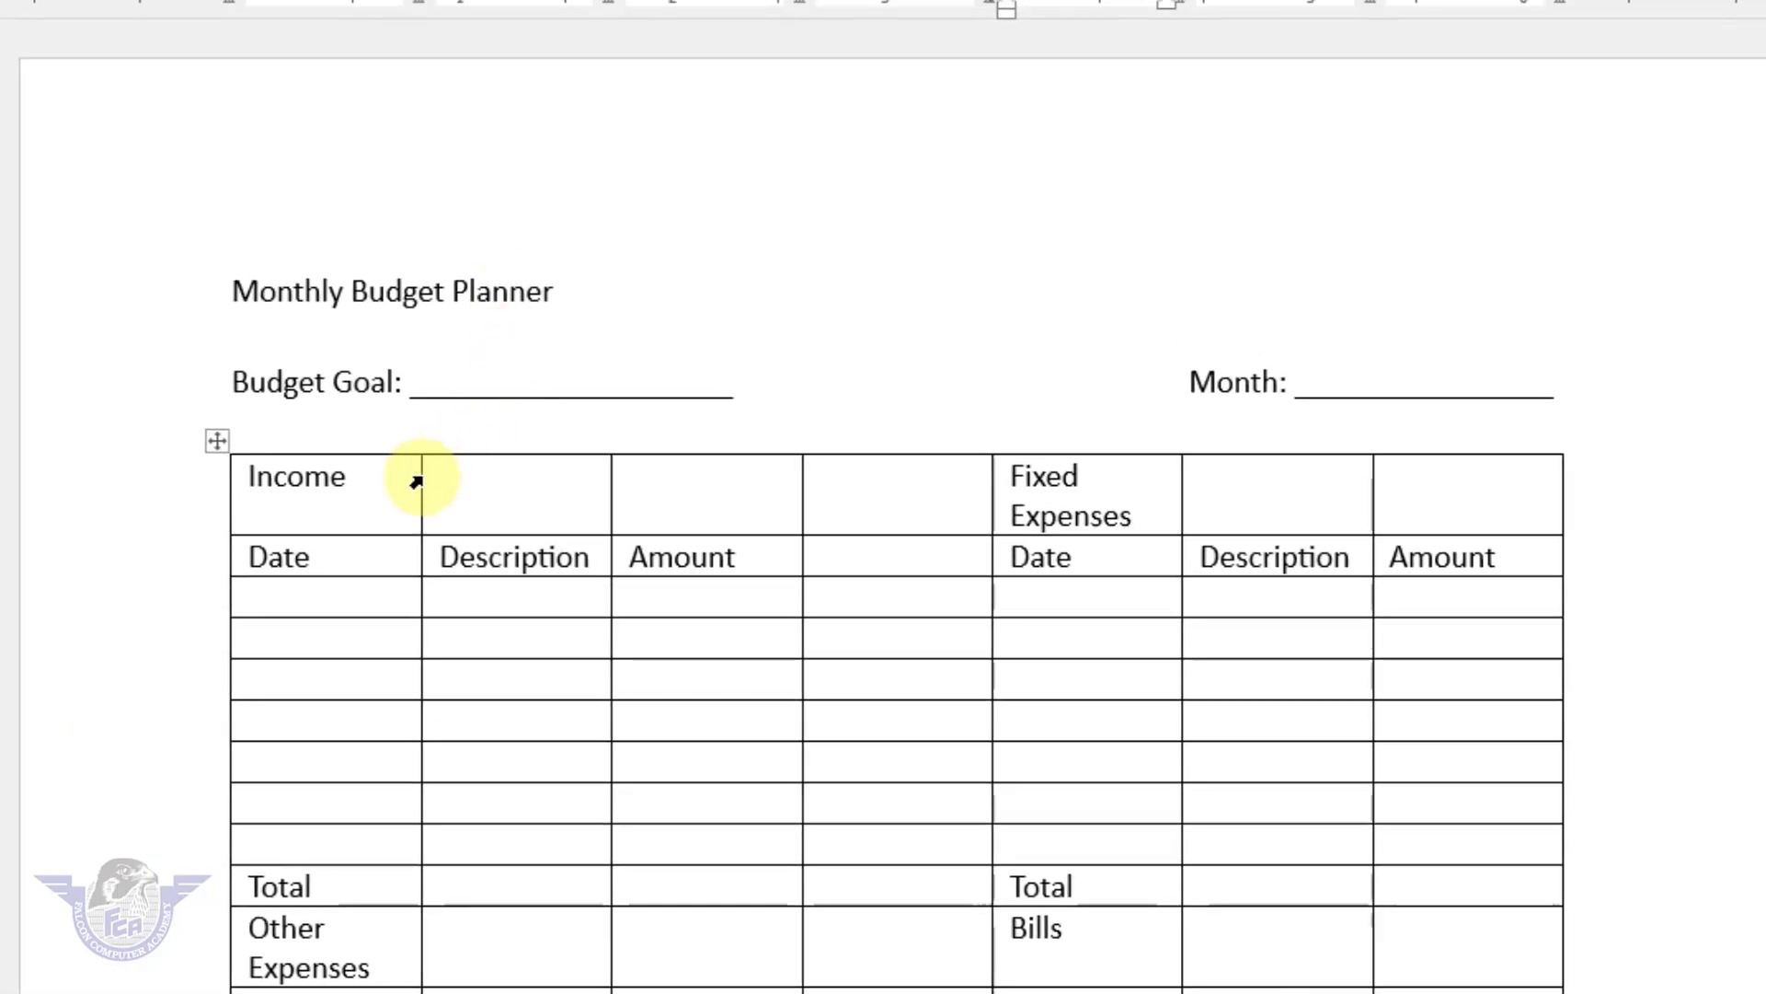
Merge the Income cell with the two cells beside it, and do the same for the Fixed Expenses cell.
{"action": "left_click_drag", "start_coordinate": [259, 167], "coordinate": [374, 159]}
{"action": "left_click_drag", "start_coordinate": [472, 503], "coordinate": [674, 505]}
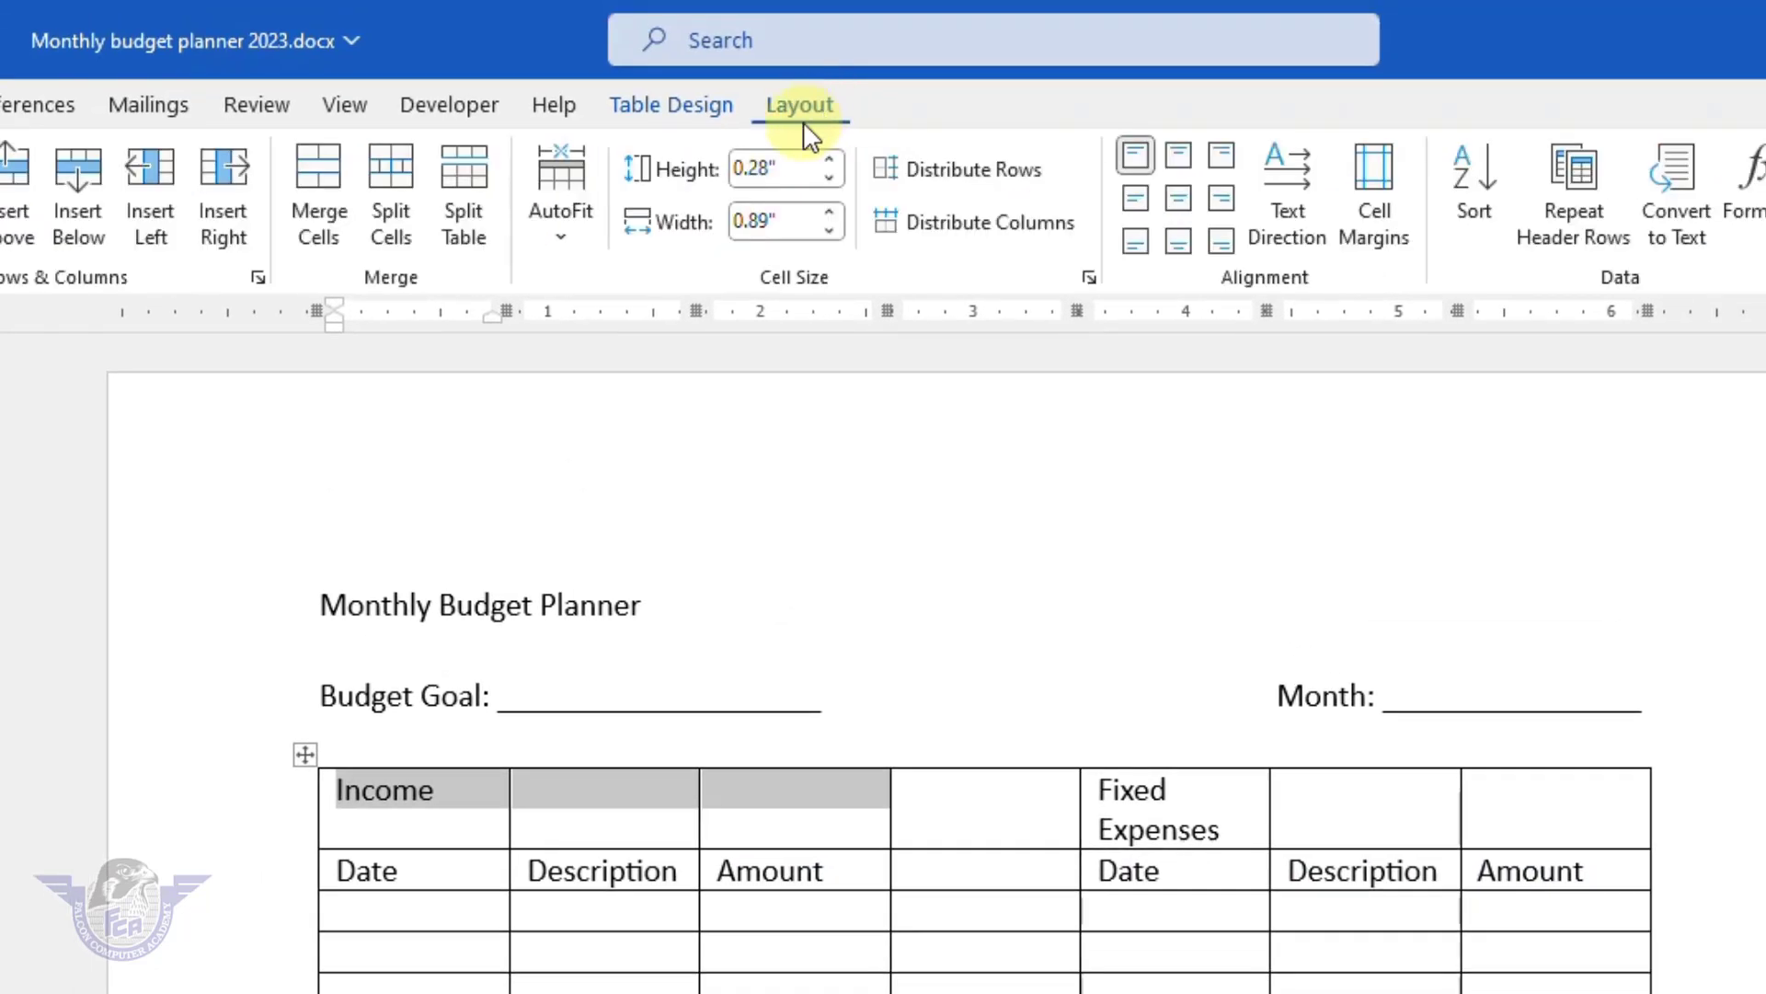
{"action": "left_click", "coordinate": [313, 174]}
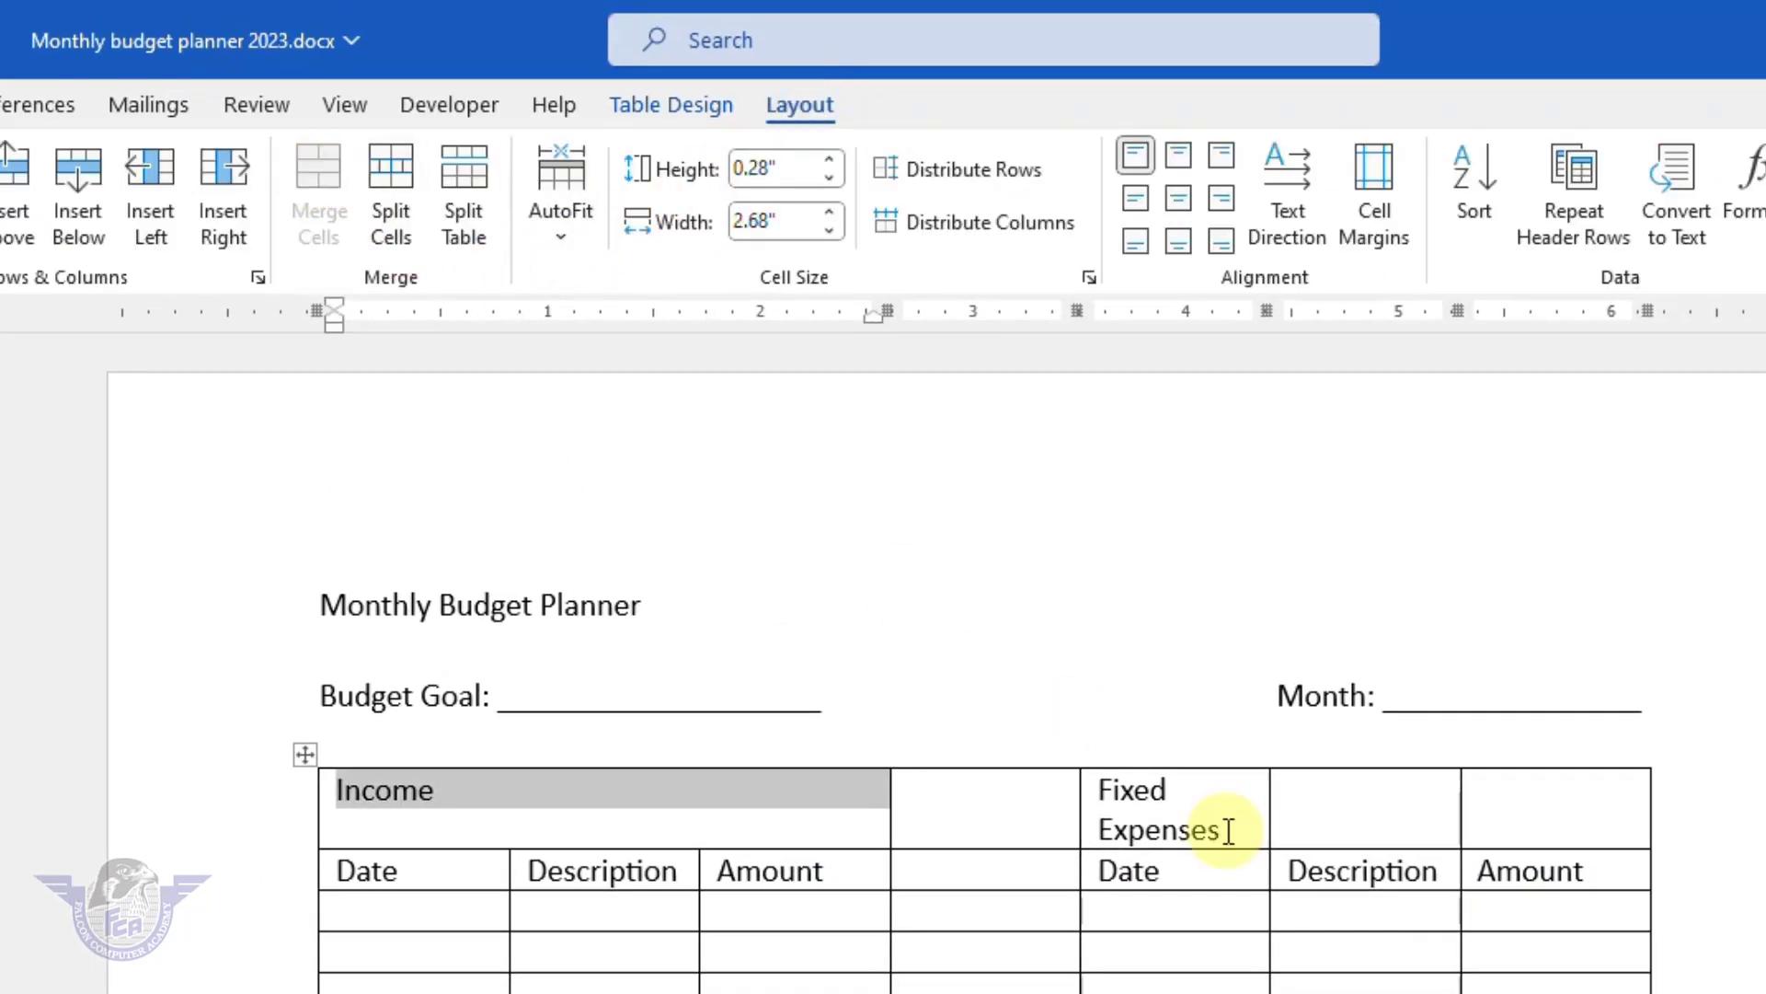
{"action": "left_click_drag", "start_coordinate": [1205, 822], "coordinate": [1503, 824]}
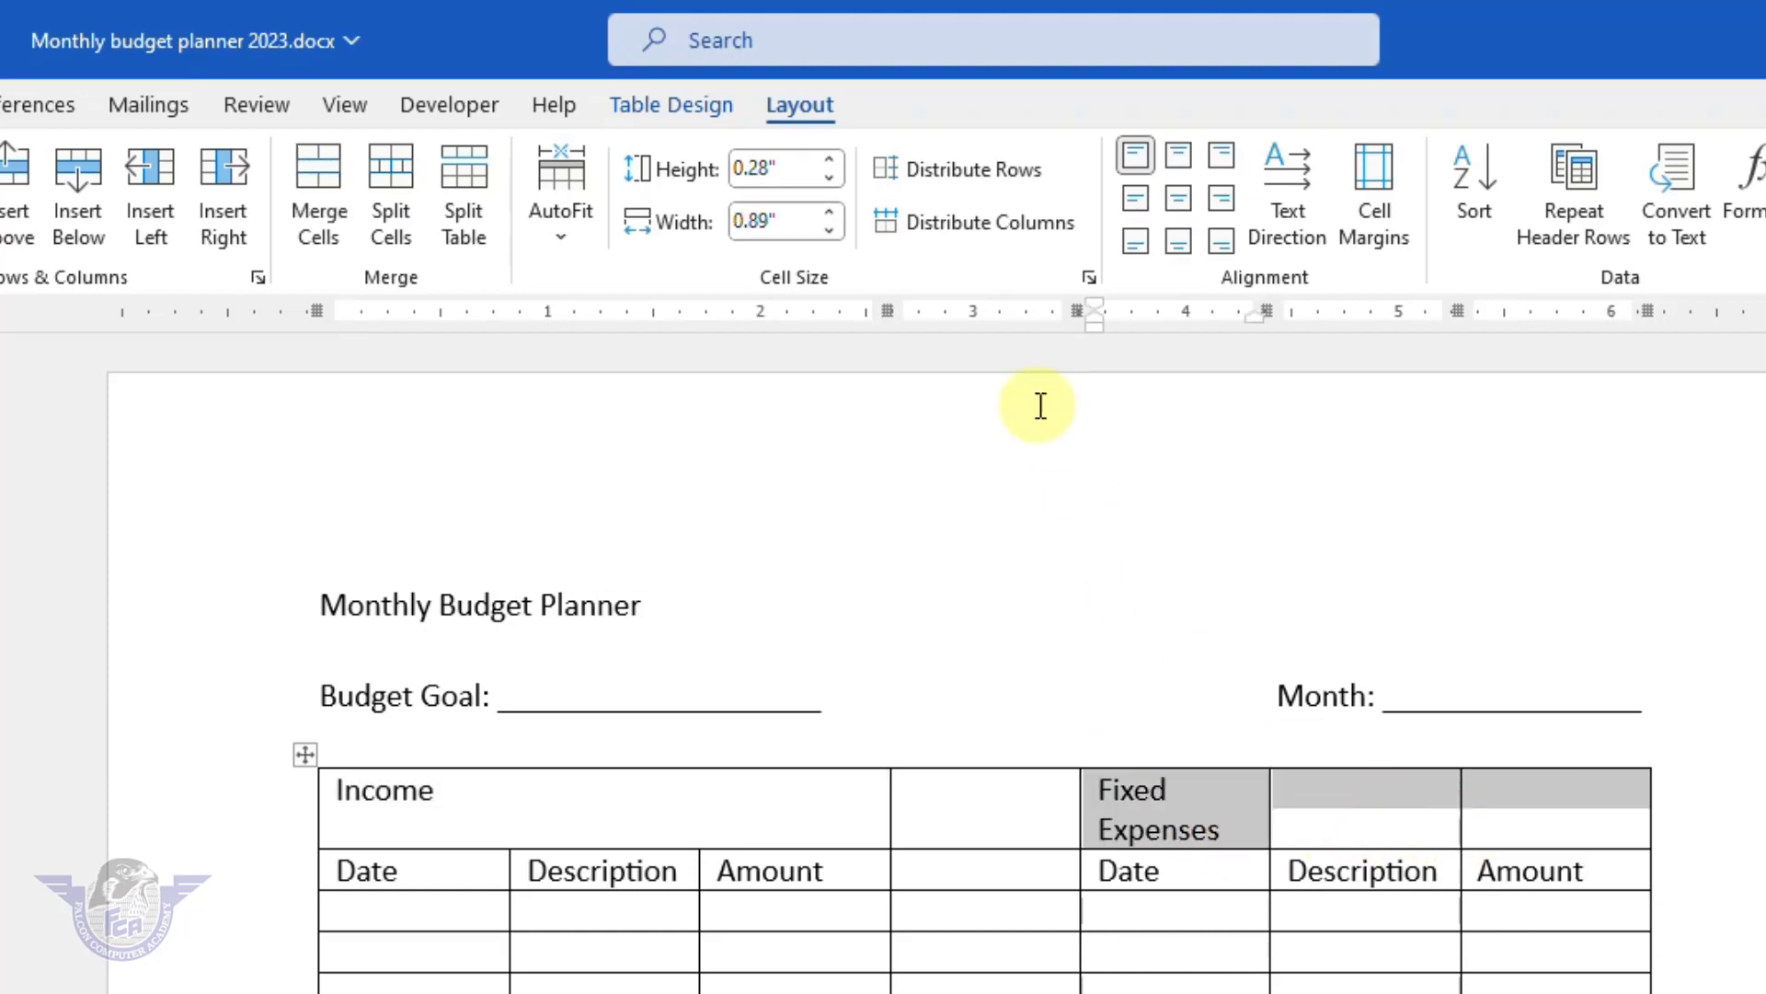
{"action": "left_click", "coordinate": [318, 193]}
Narrow the blank middle column between the Income and Fixed Expenses sections to a thin spacer.
{"action": "left_click", "coordinate": [1063, 803]}
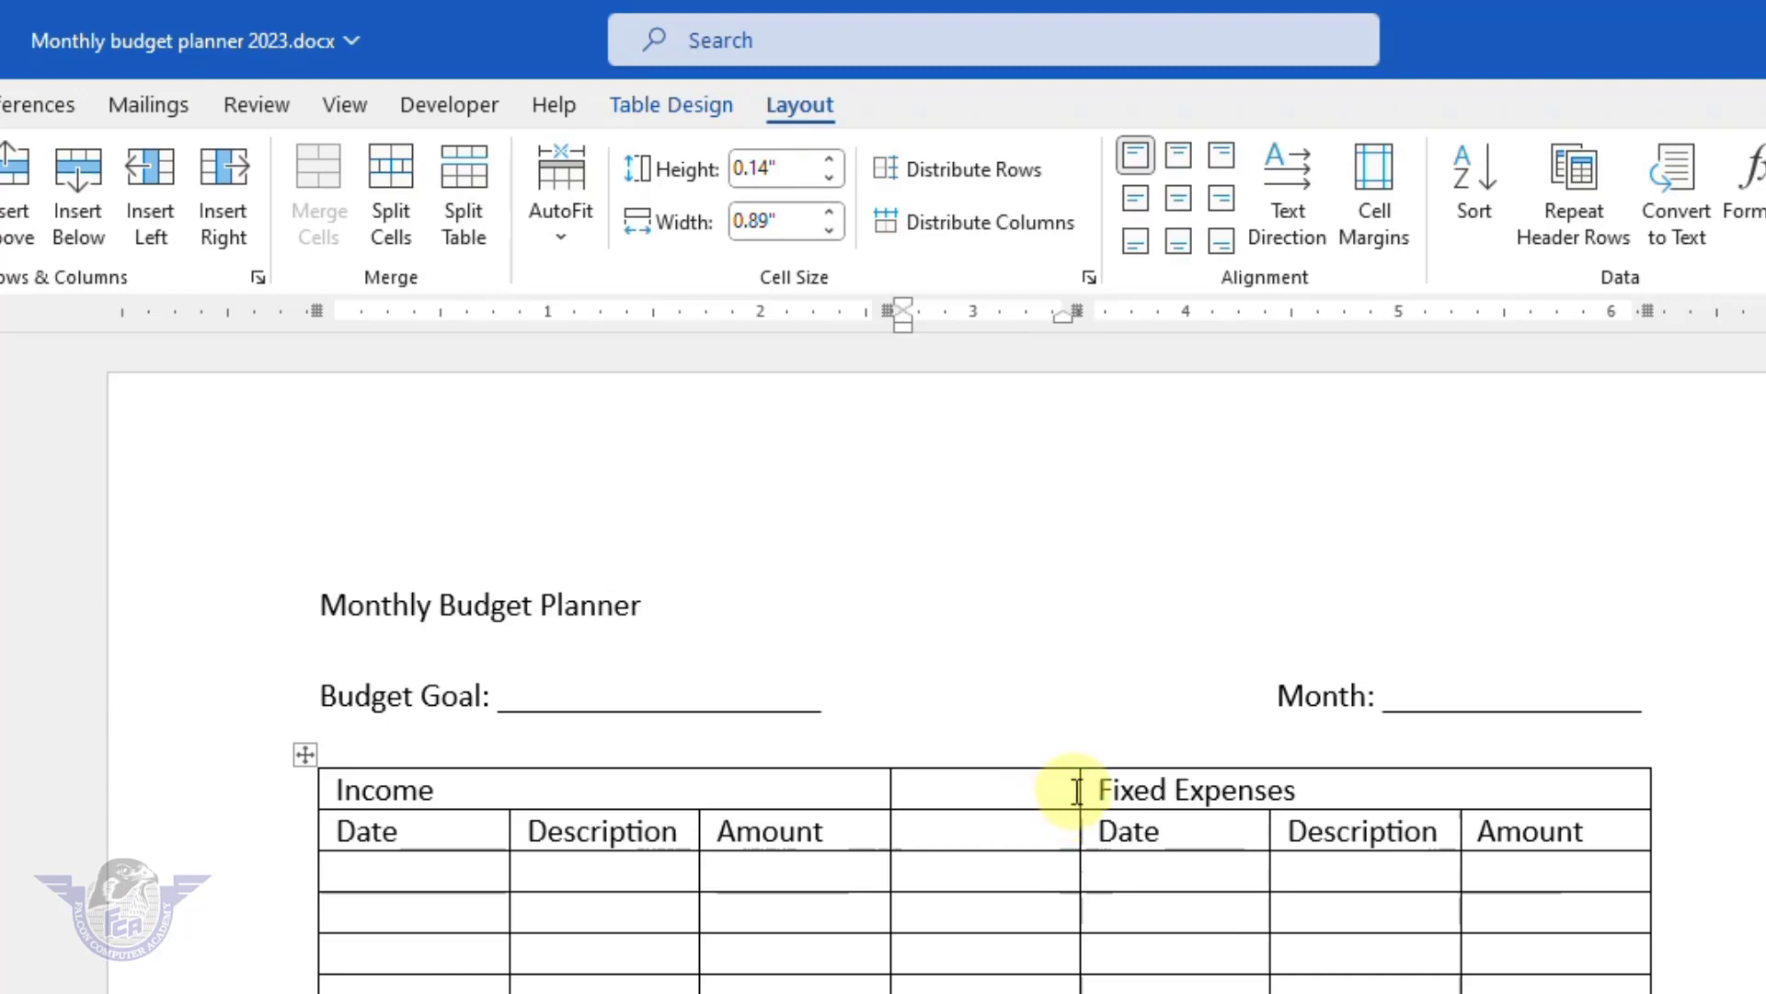
{"action": "mouse_move", "coordinate": [1078, 791]}
{"action": "left_mouse_down"}
{"action": "mouse_move", "coordinate": [911, 793]}
{"action": "mouse_move", "coordinate": [931, 798]}
{"action": "left_mouse_up"}
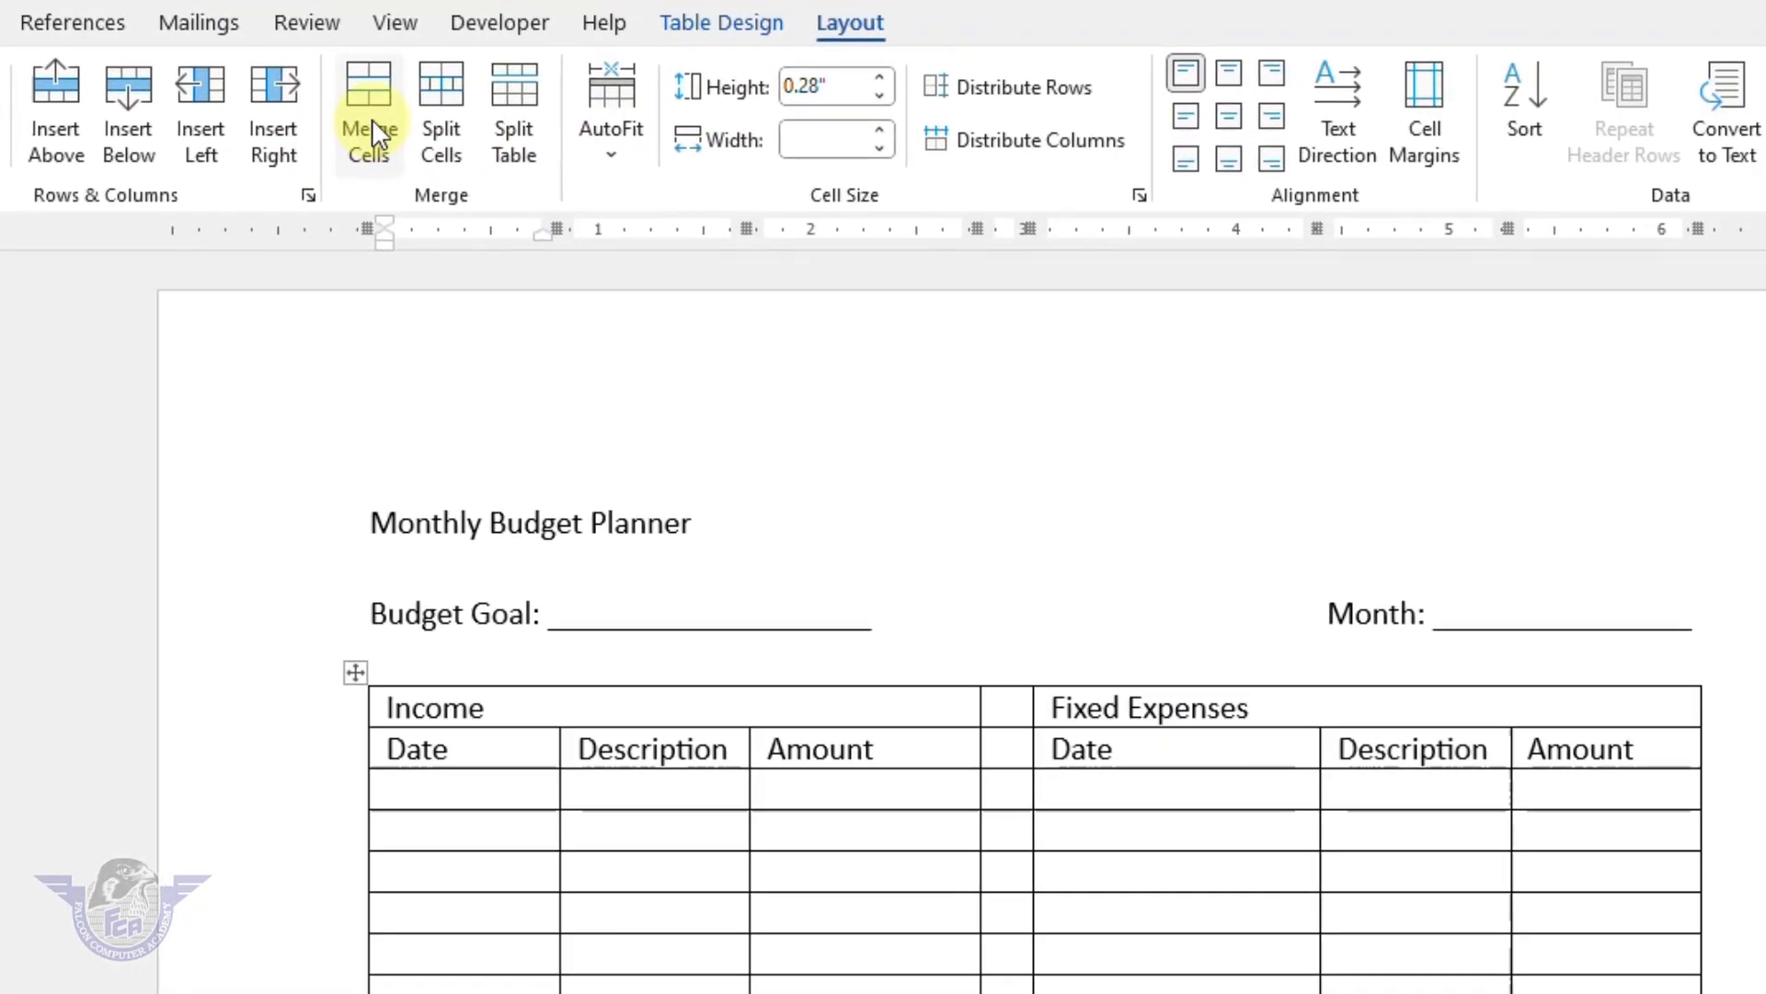
Merge the three cells of the Other Expenses heading into one, and likewise the three cells of the Bills heading.
{"action": "left_click", "coordinate": [372, 119]}
{"action": "left_click_drag", "start_coordinate": [1081, 627], "coordinate": [1431, 622]}
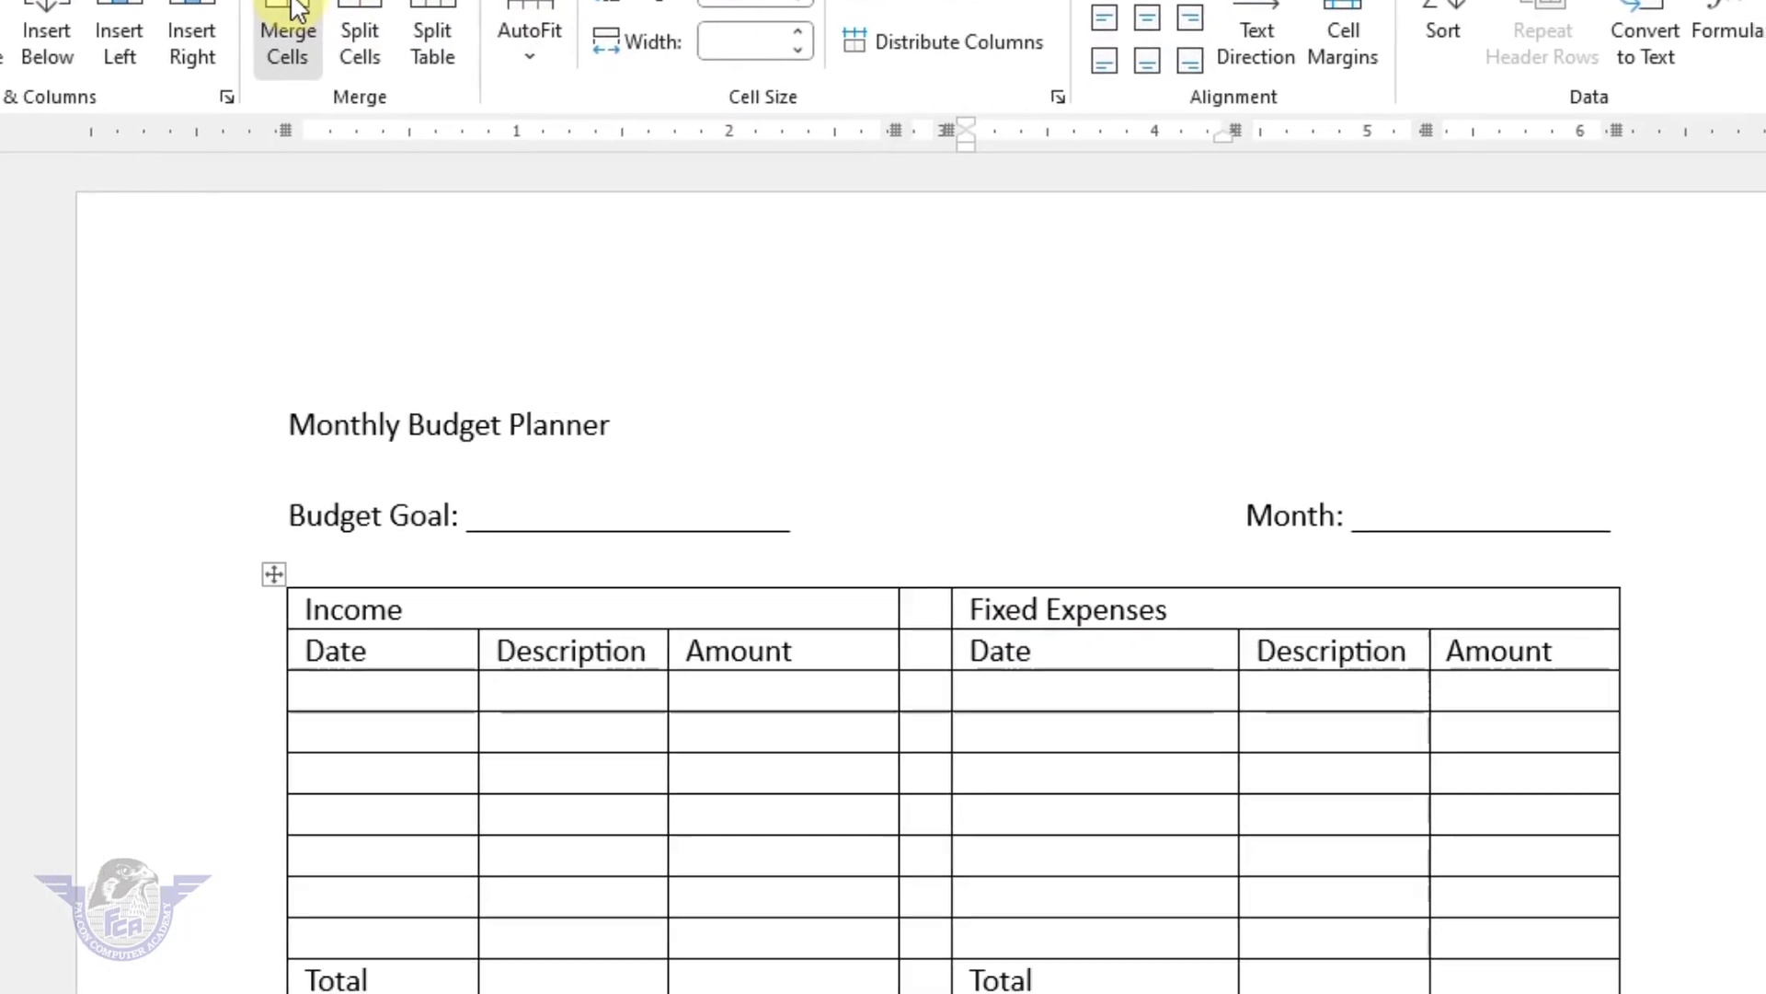
{"action": "left_click", "coordinate": [292, 7]}
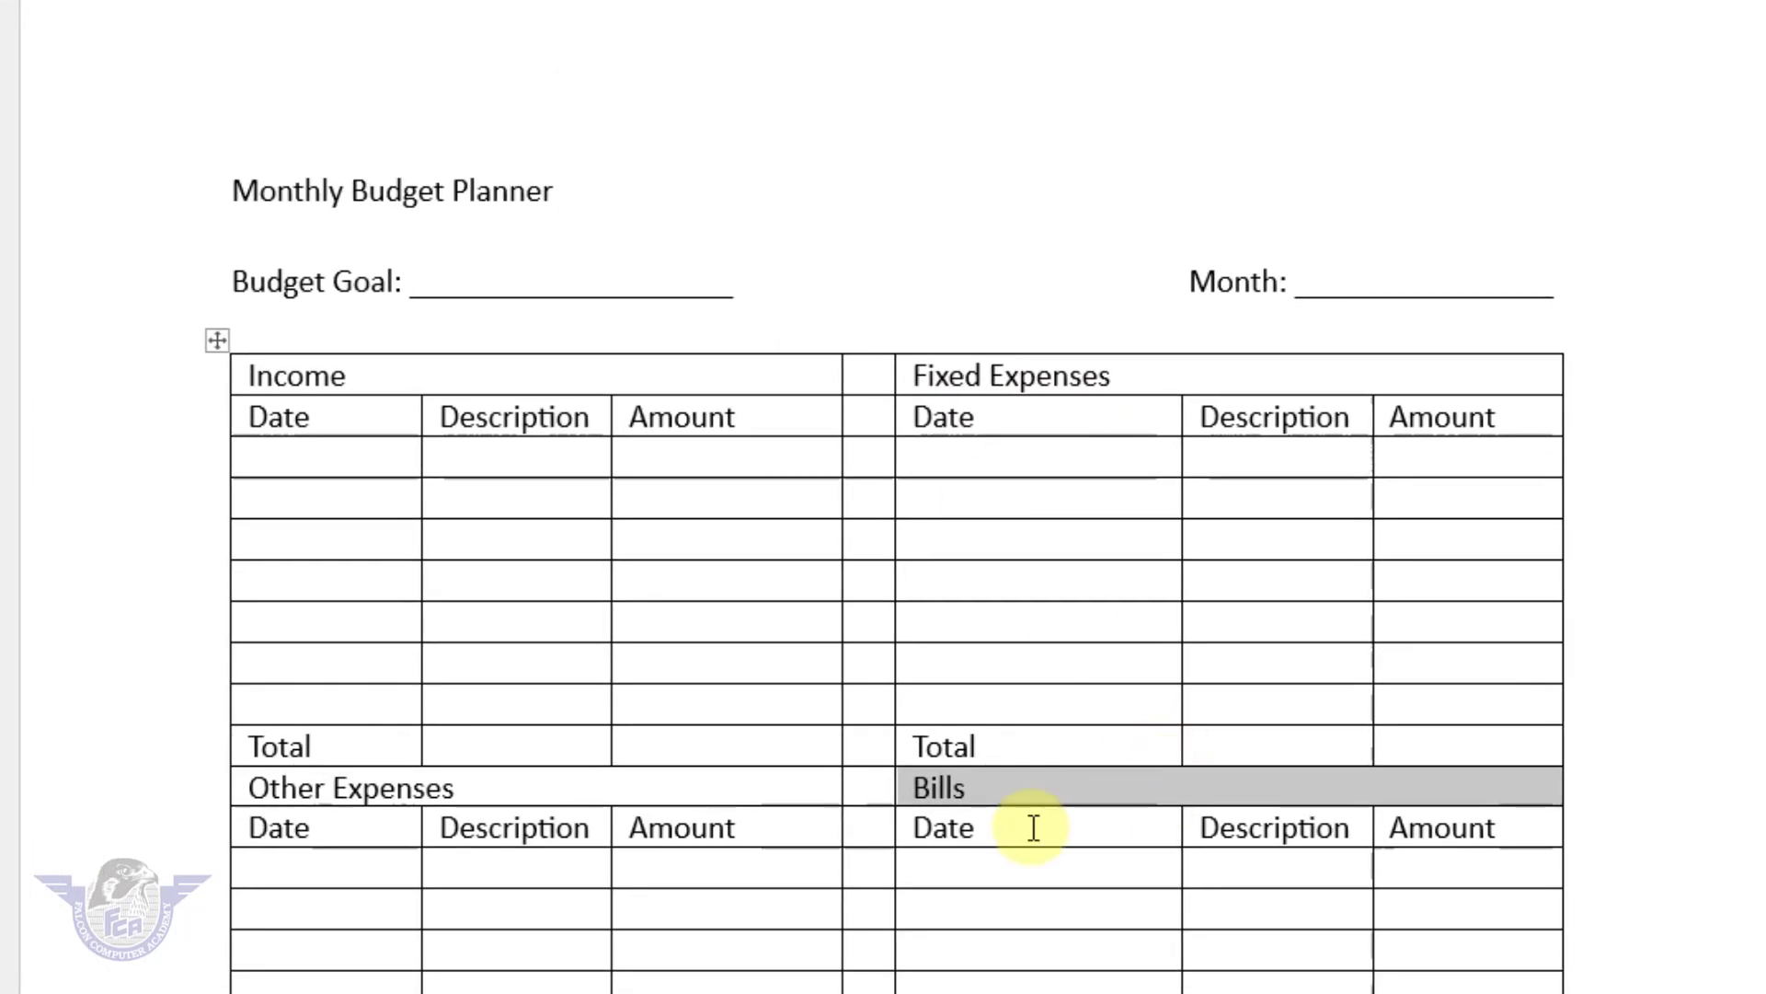
{"action": "left_click", "coordinate": [1158, 845]}
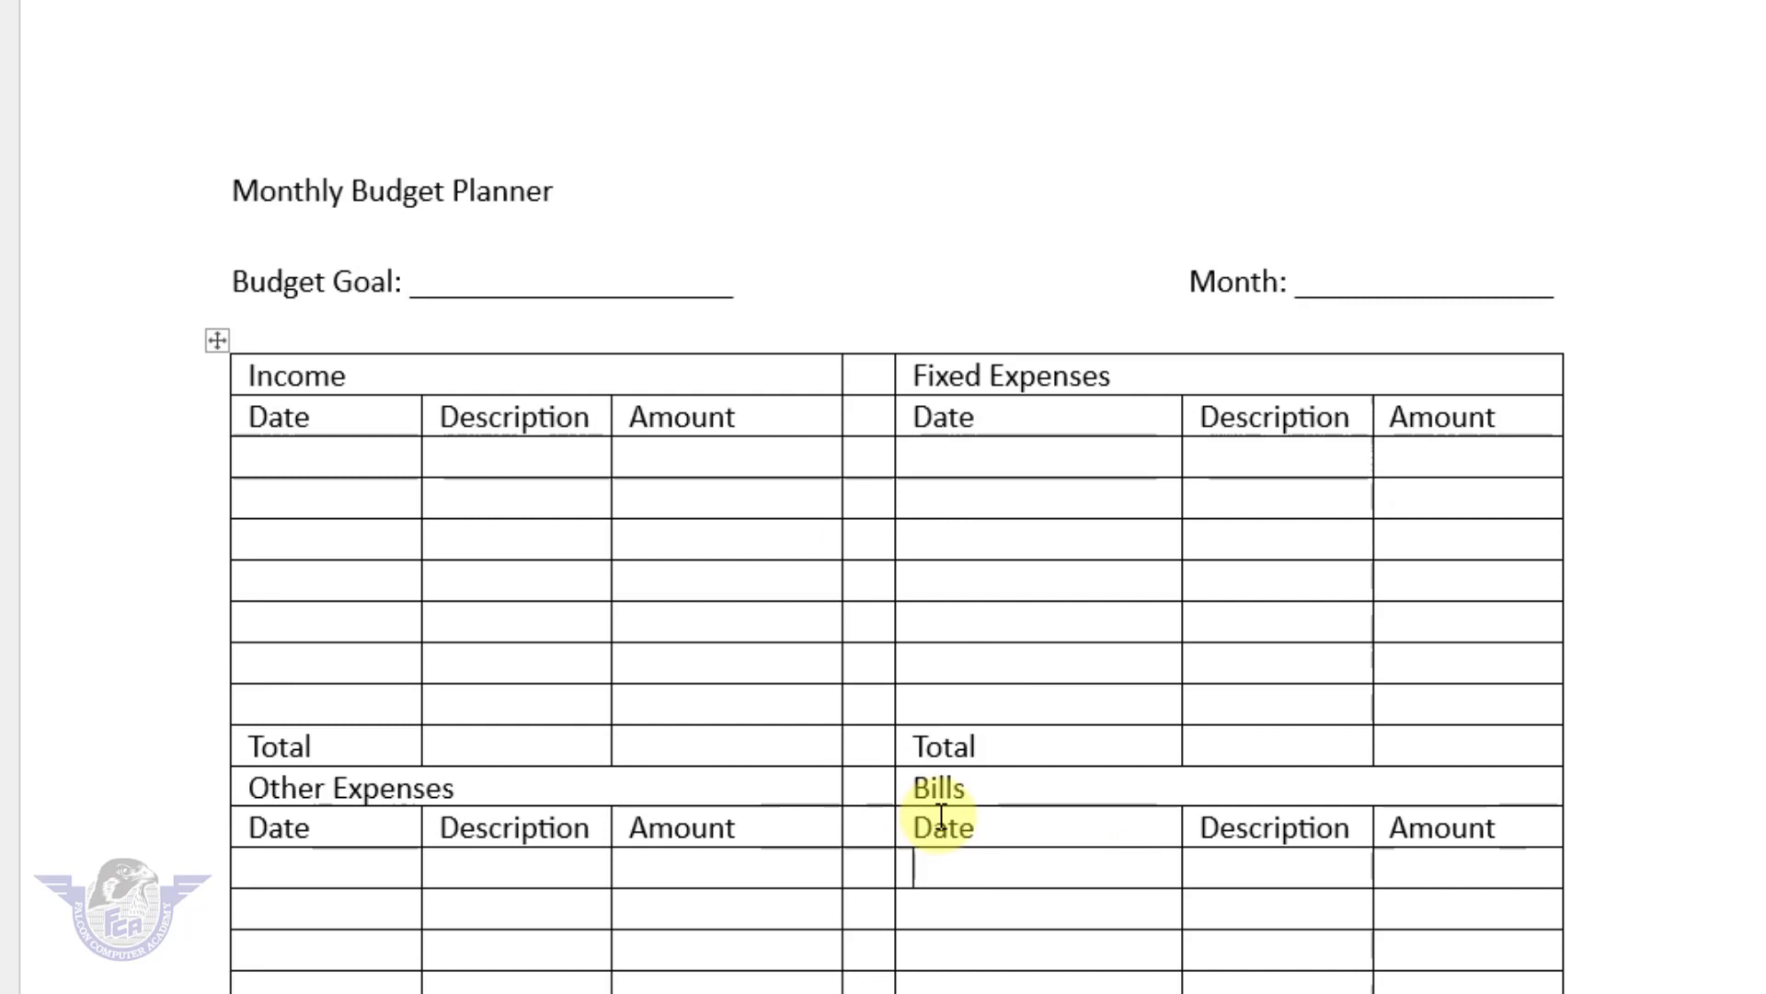
Set the row height of the whole table to 0.3".
{"action": "left_click", "coordinate": [214, 337]}
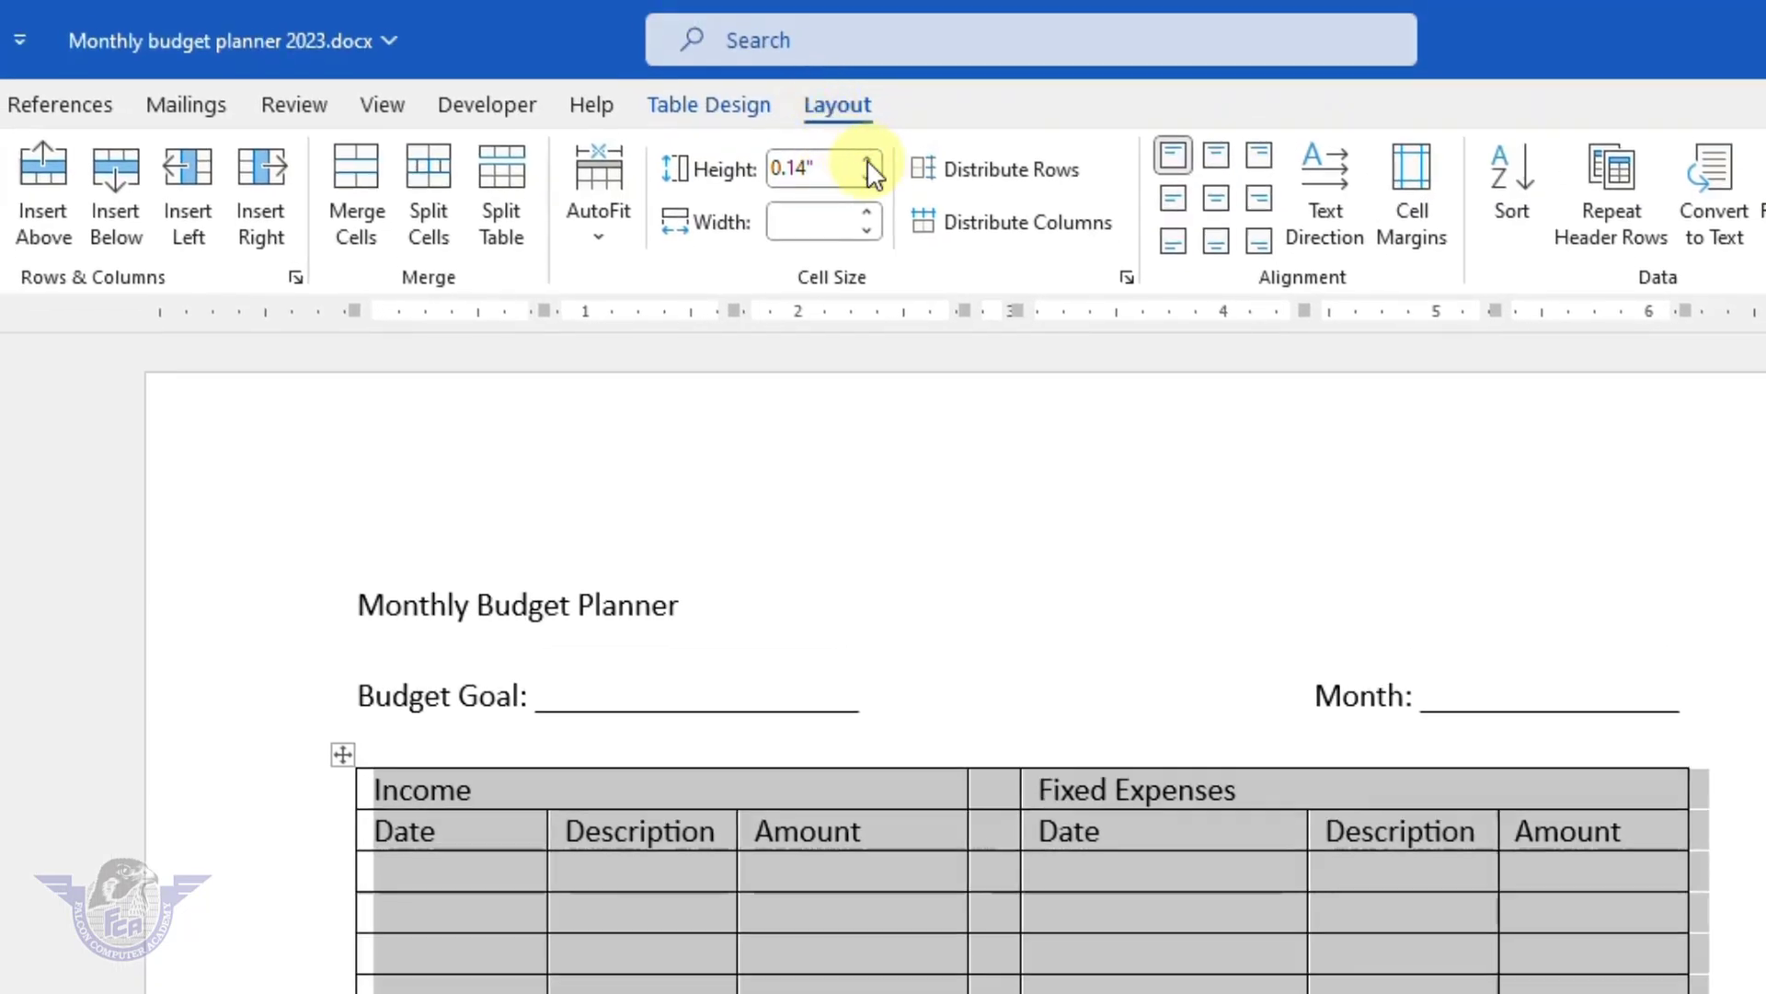
{"action": "left_click", "coordinate": [867, 162]}
{"action": "left_click", "coordinate": [867, 162]}
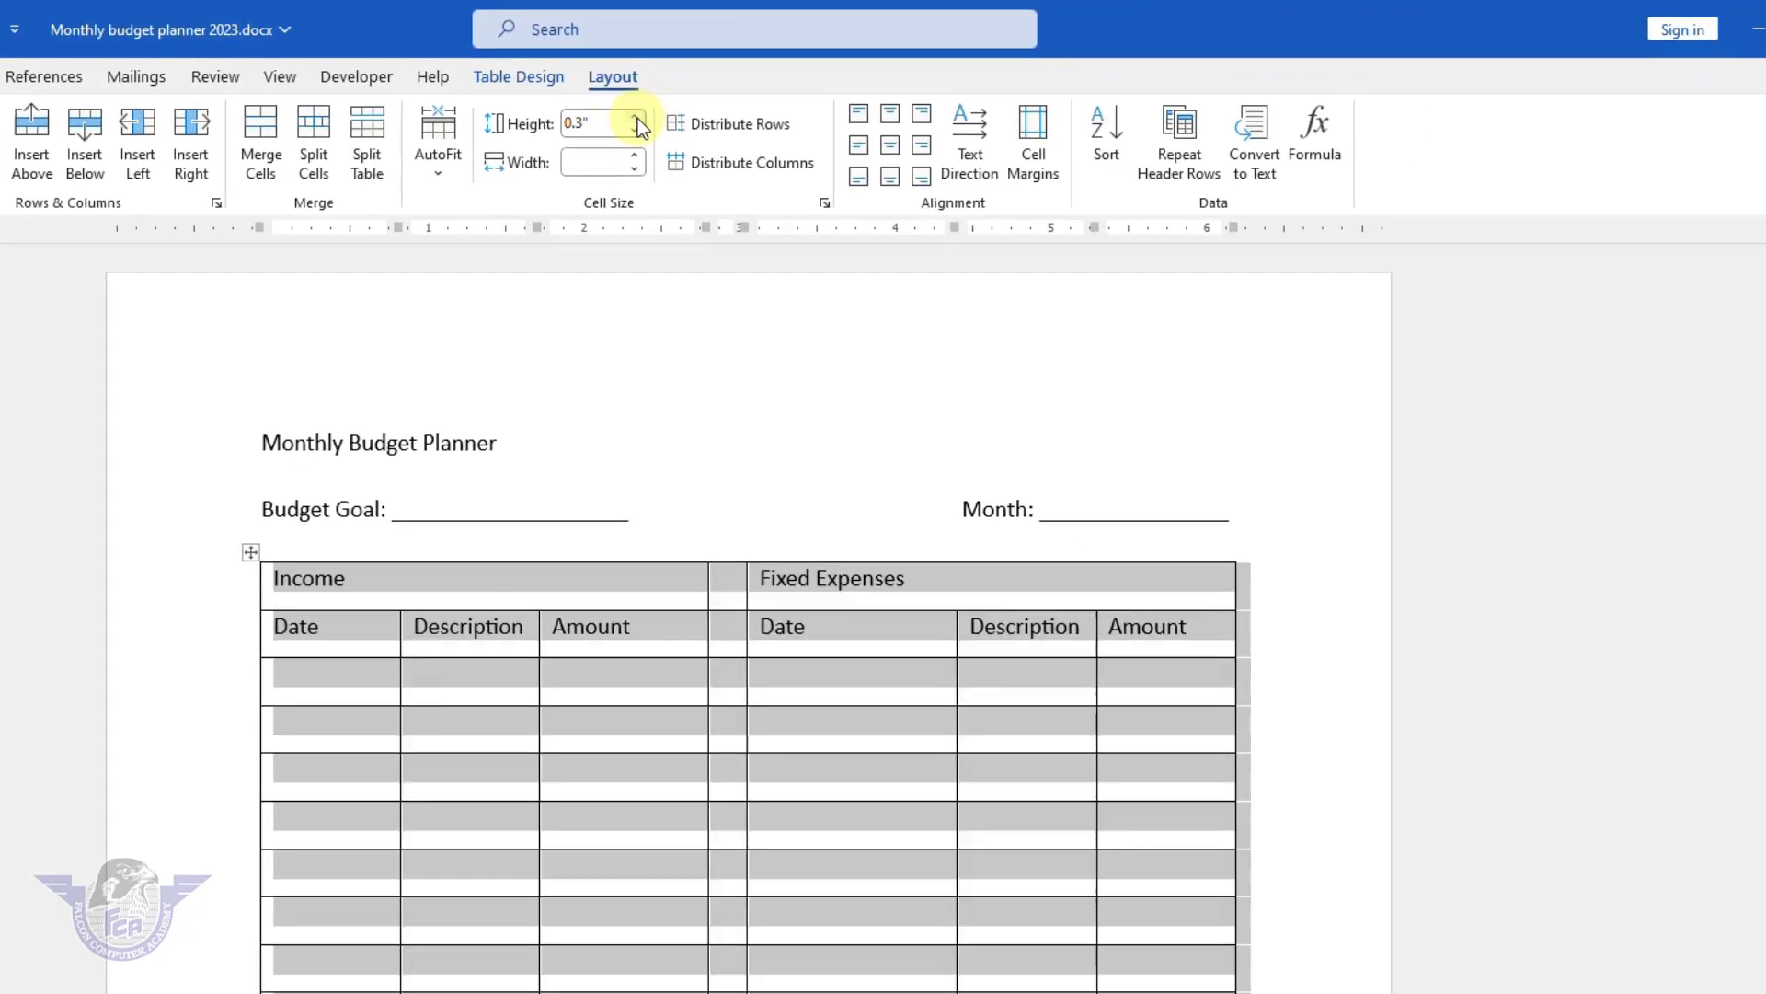
{"action": "left_click", "coordinate": [863, 148]}
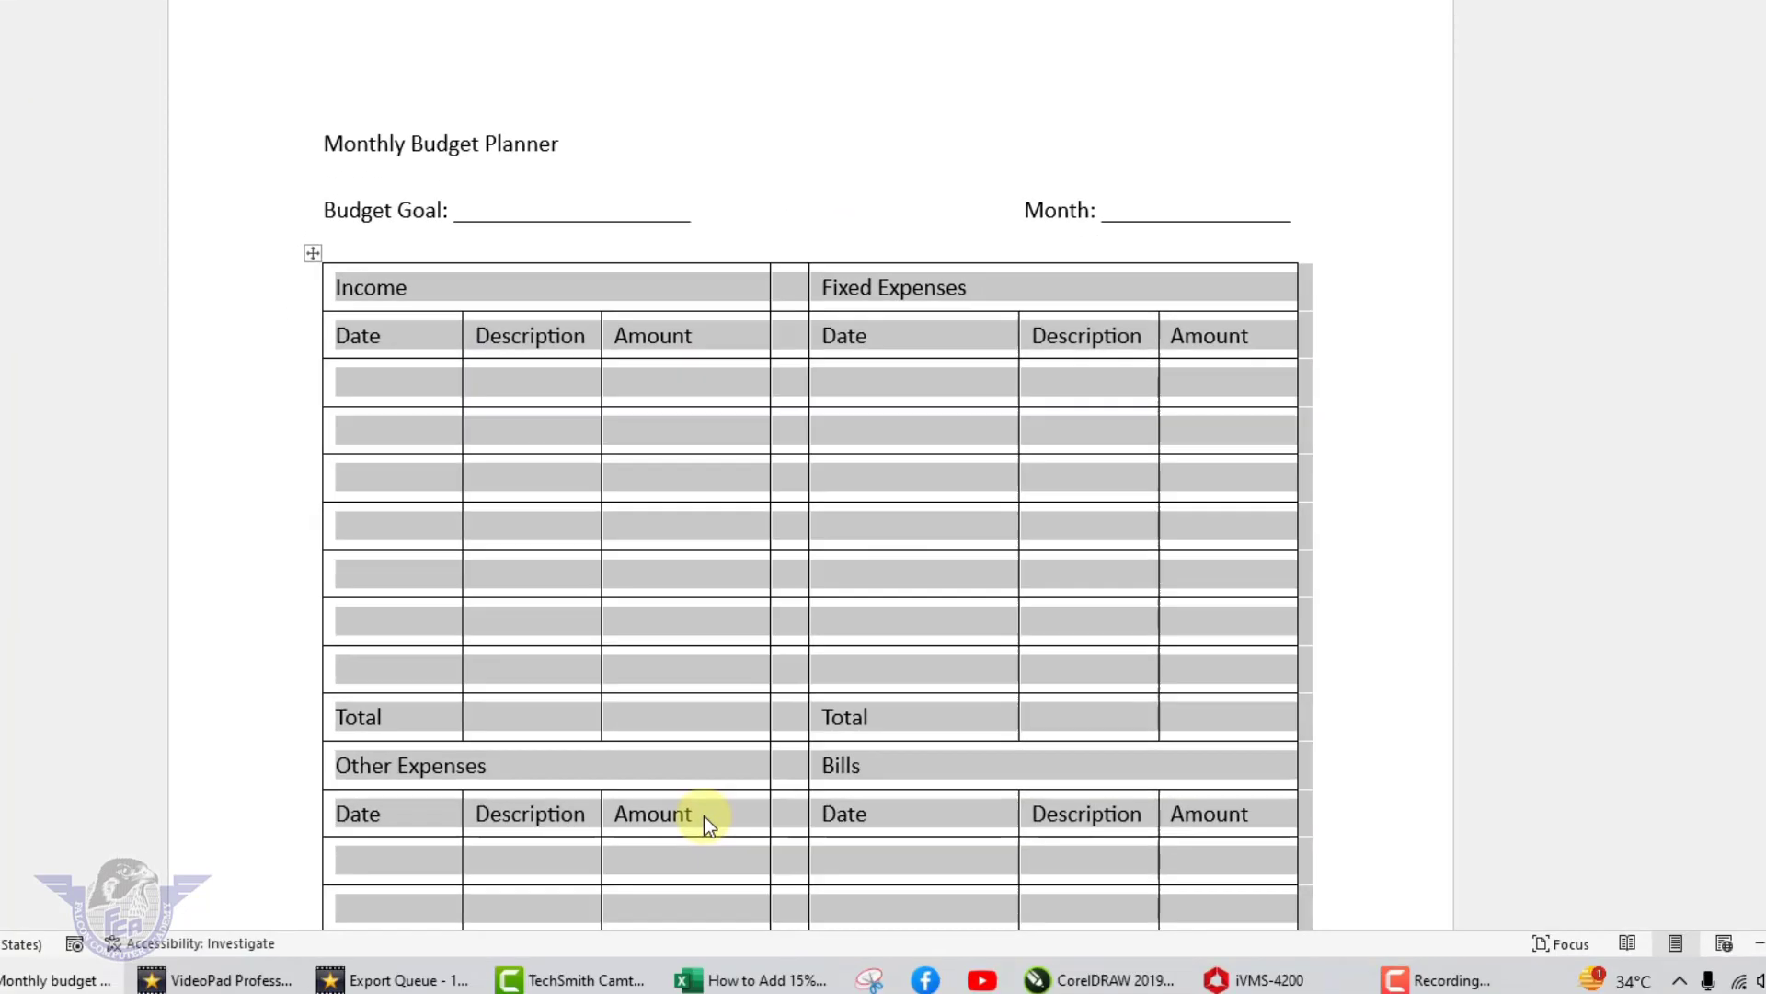
Insert a table with four columns and six rows below the budget table.
{"action": "left_click", "coordinate": [702, 820]}
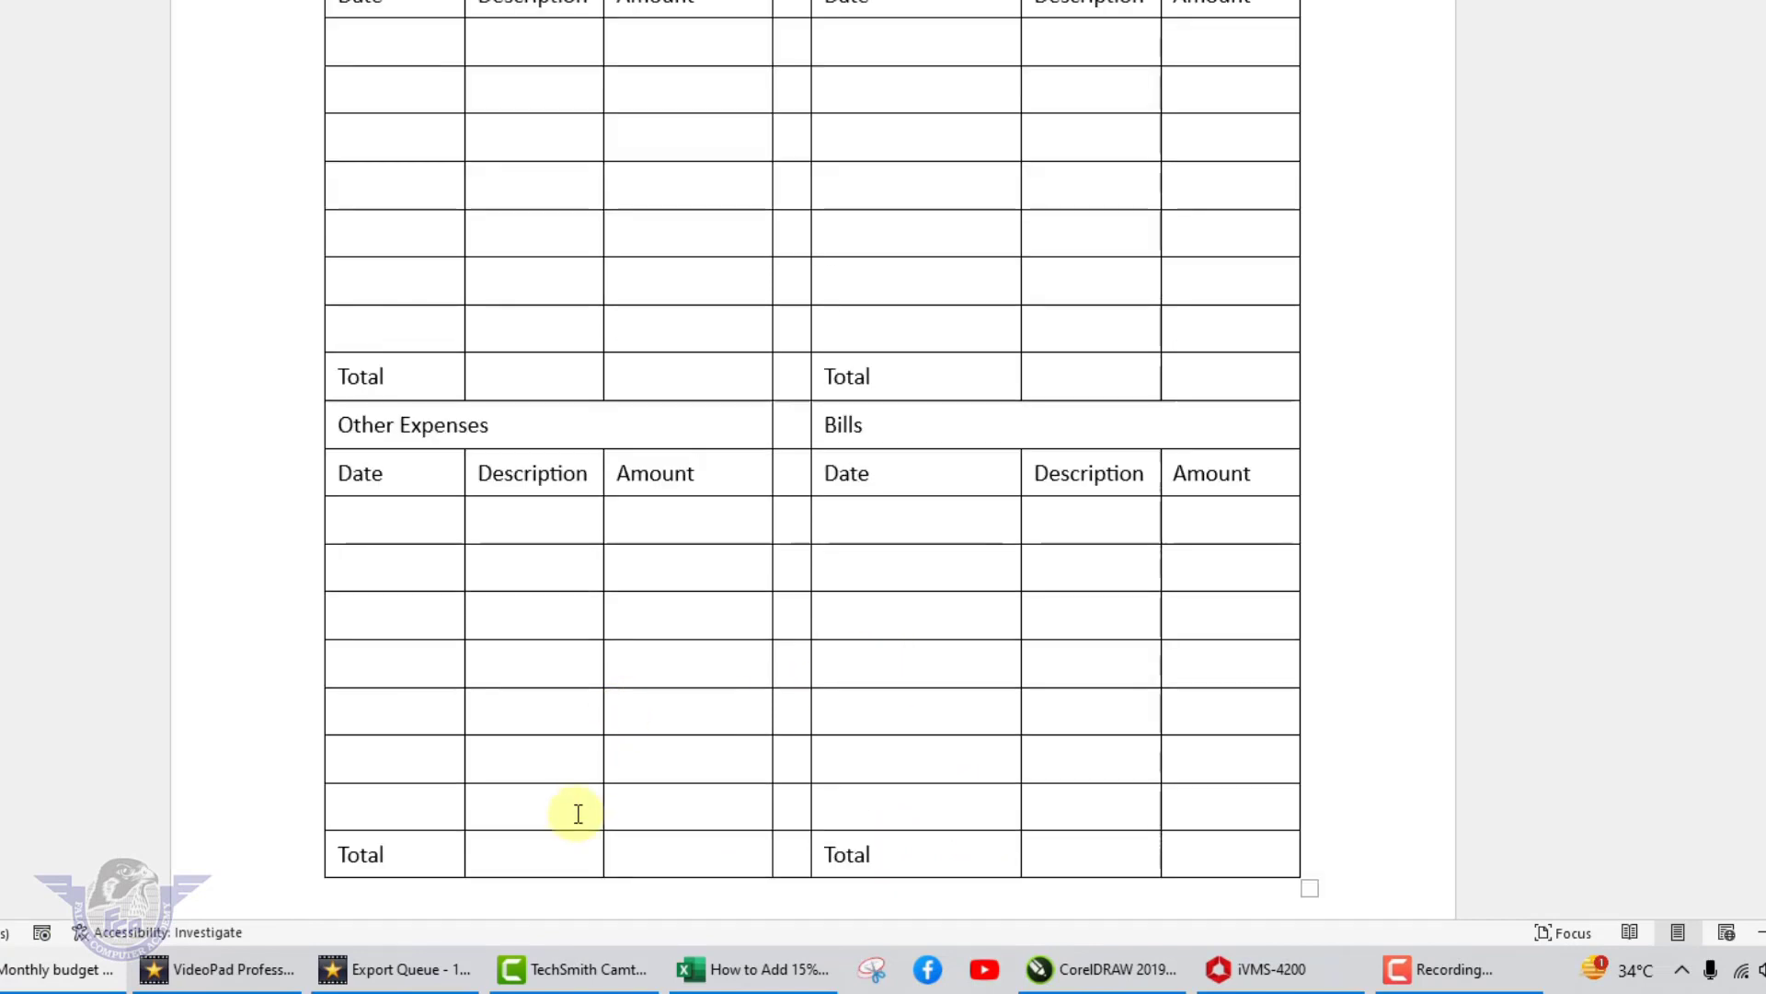
{"action": "scroll", "coordinate": [578, 814], "scroll_direction": "up", "scroll_amount": 3}
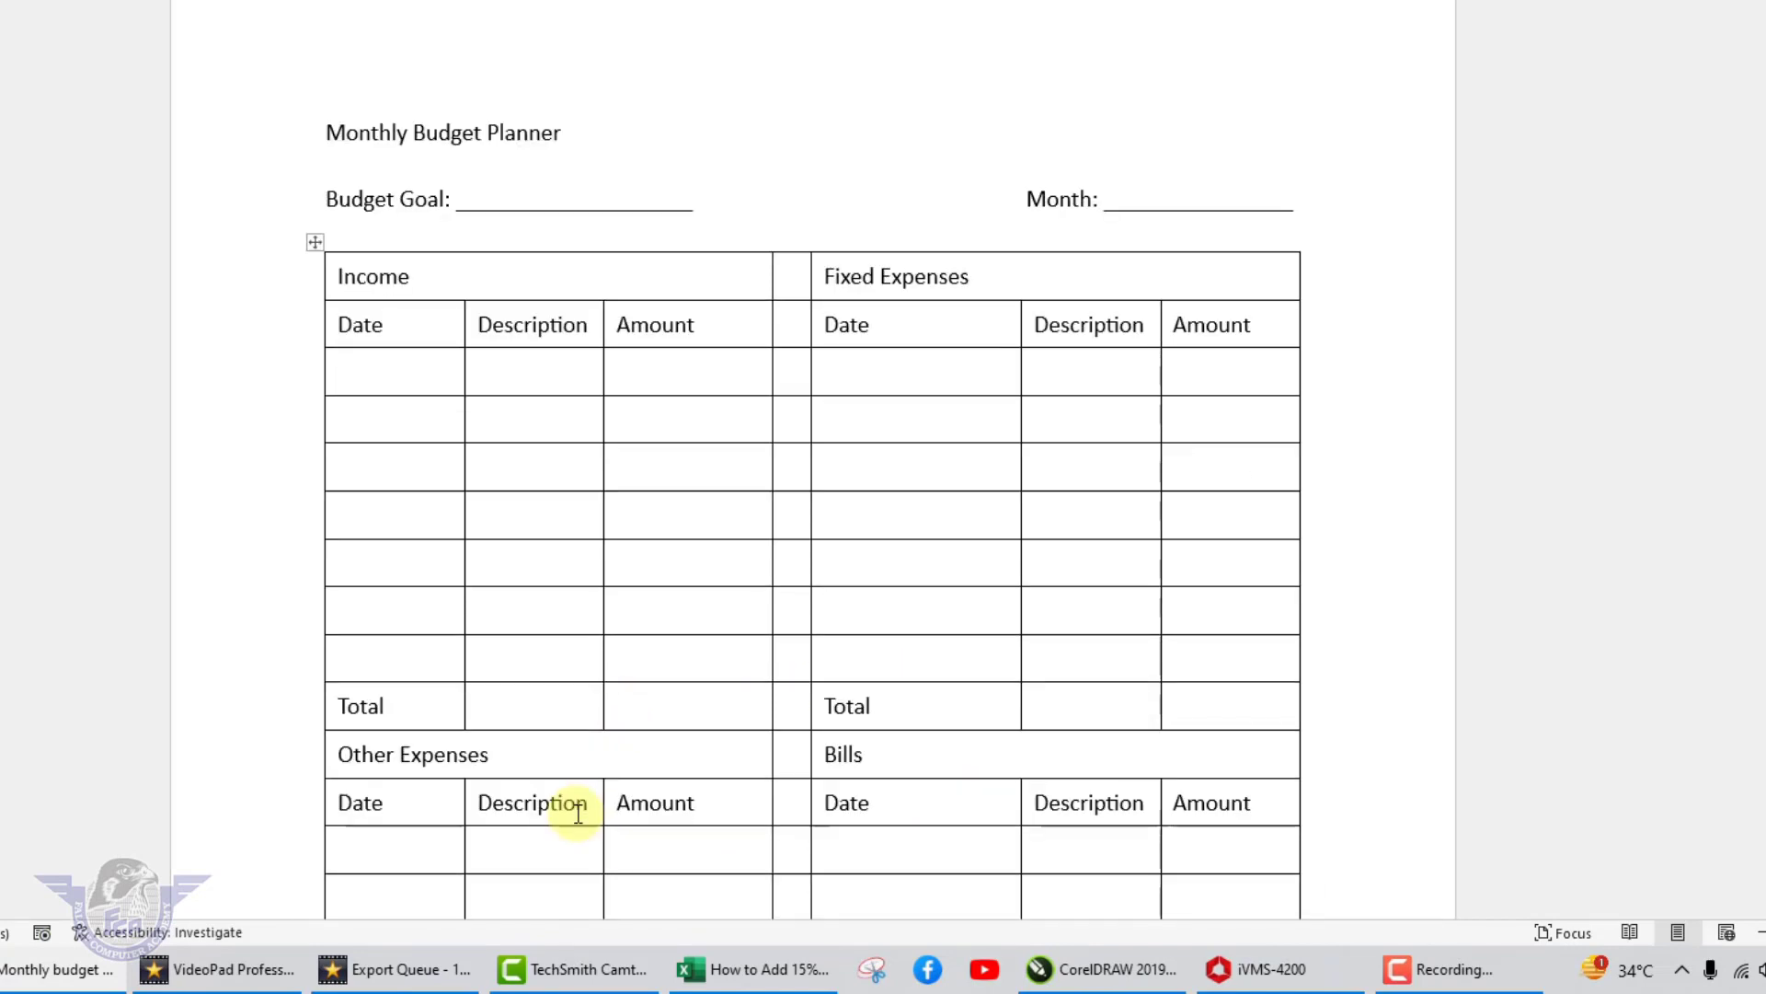
{"action": "scroll", "coordinate": [698, 872], "scroll_direction": "down", "scroll_amount": 6}
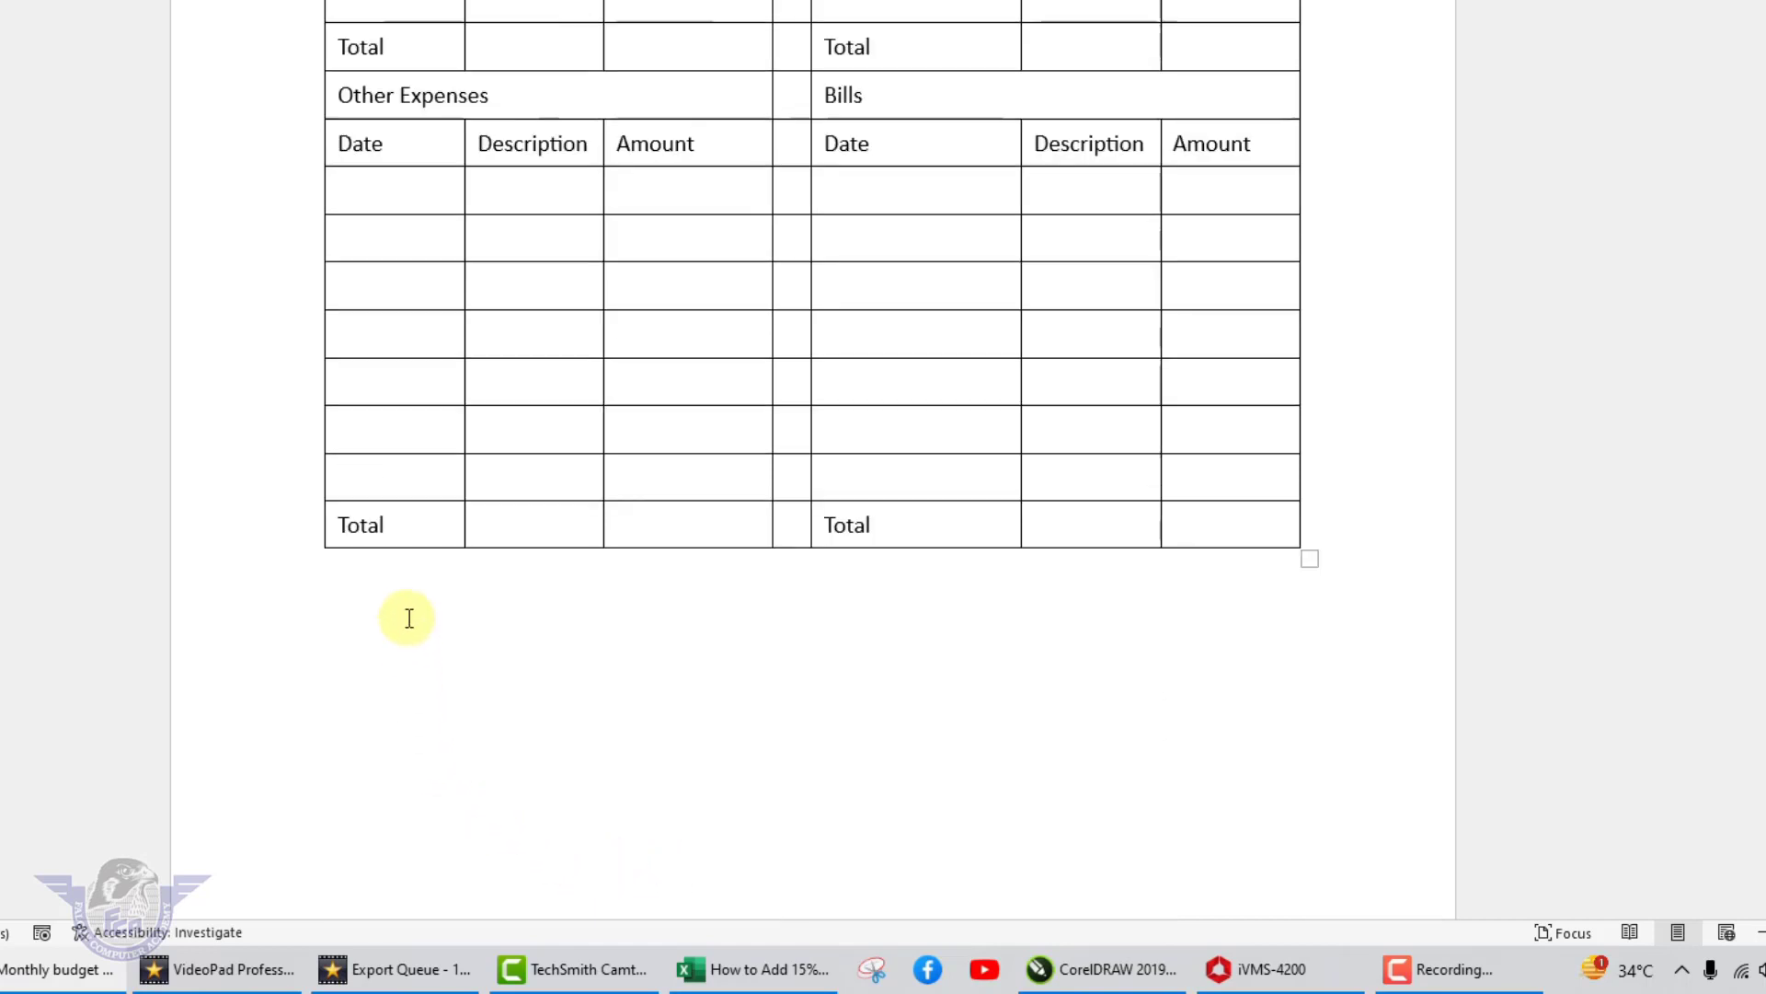
{"action": "left_click", "coordinate": [409, 617]}
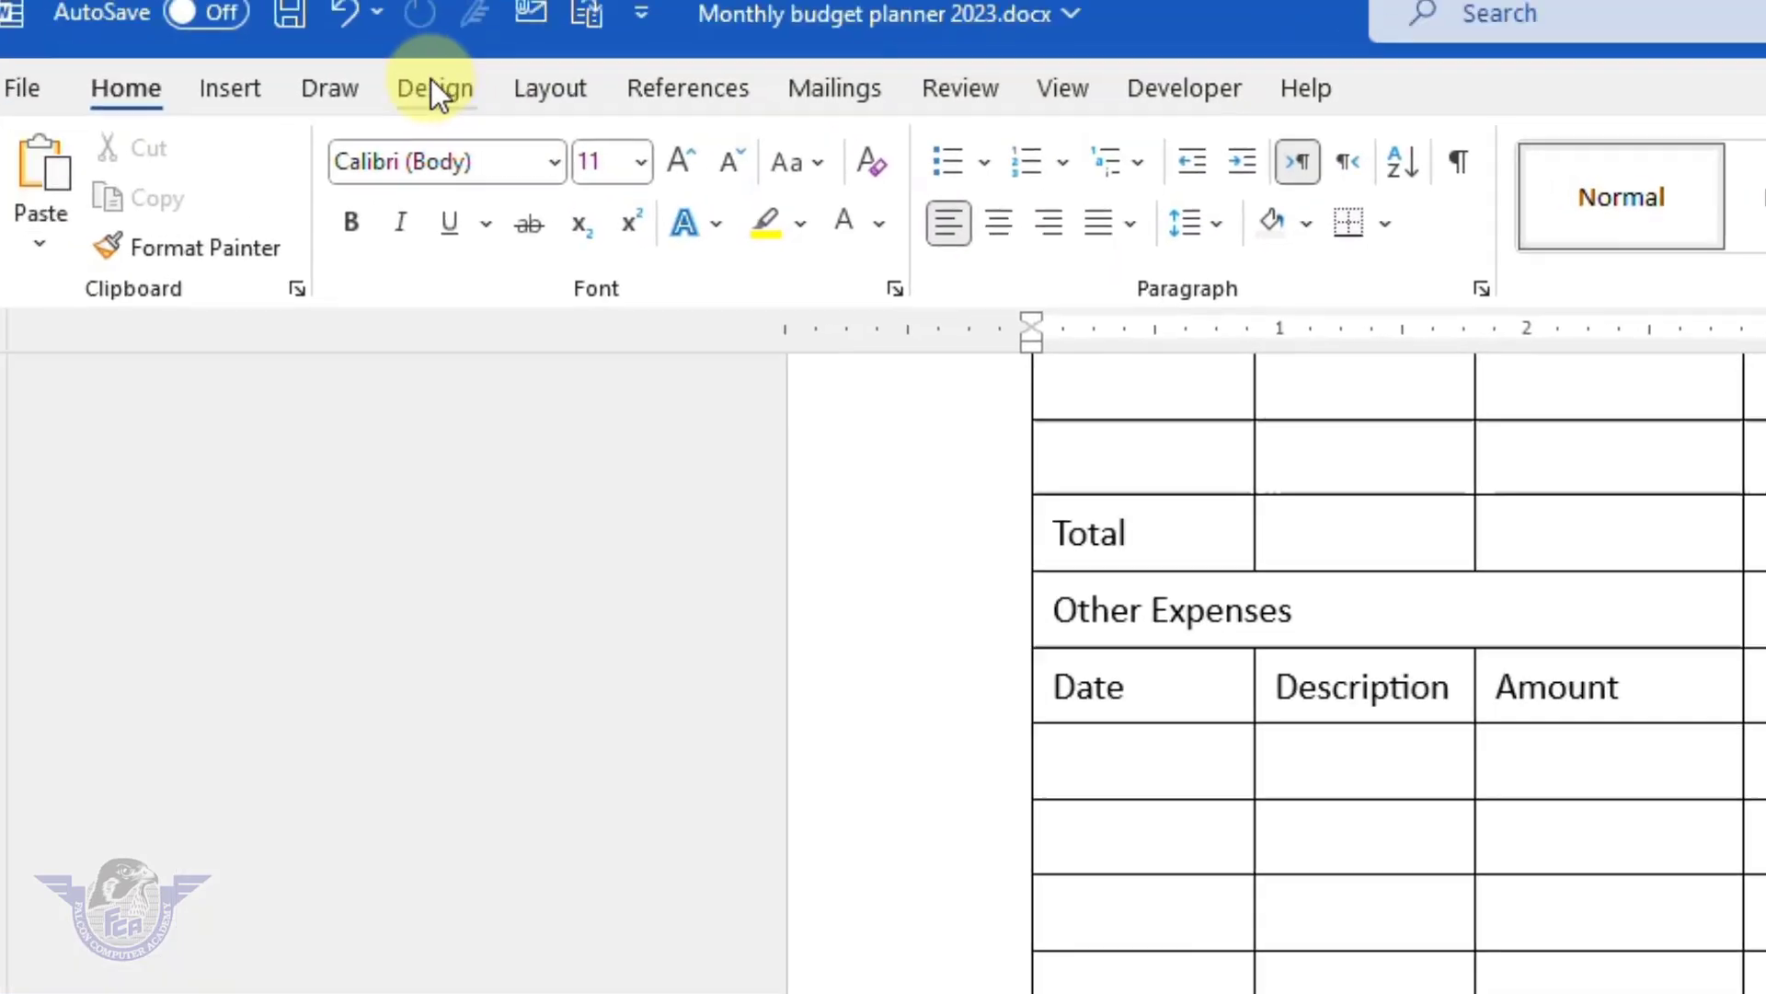
{"action": "left_click", "coordinate": [284, 131]}
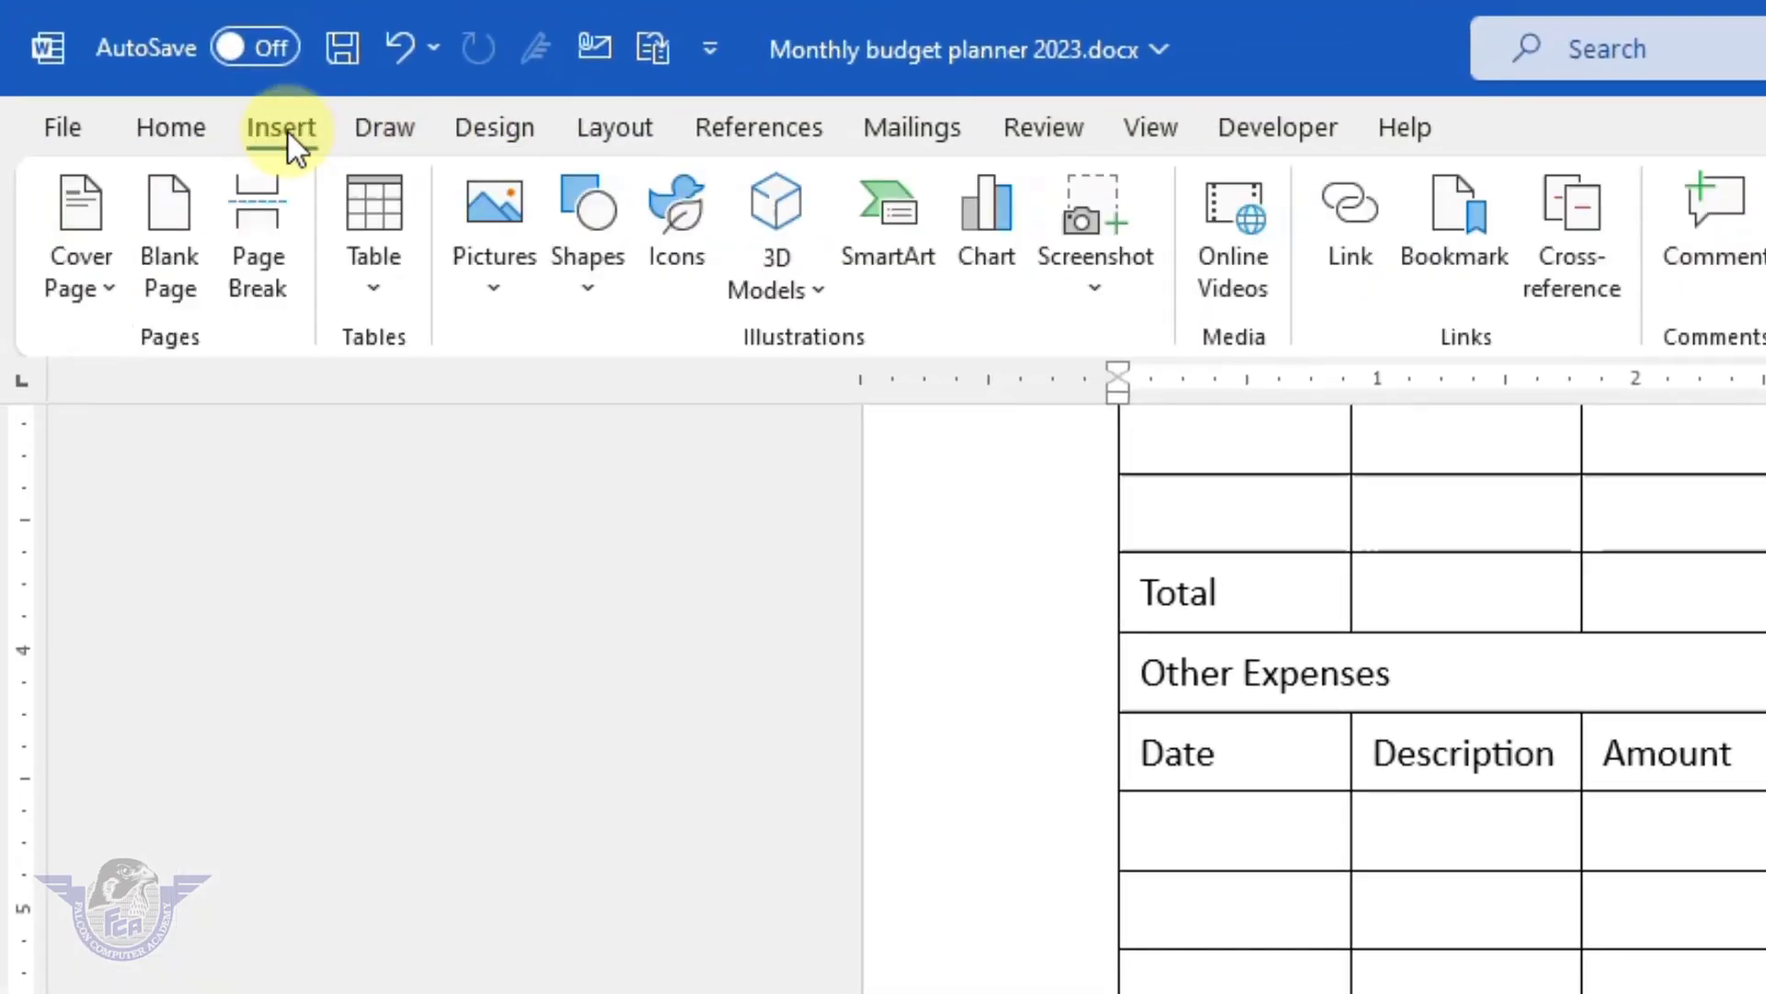
{"action": "left_click", "coordinate": [381, 282]}
{"action": "left_click", "coordinate": [513, 743]}
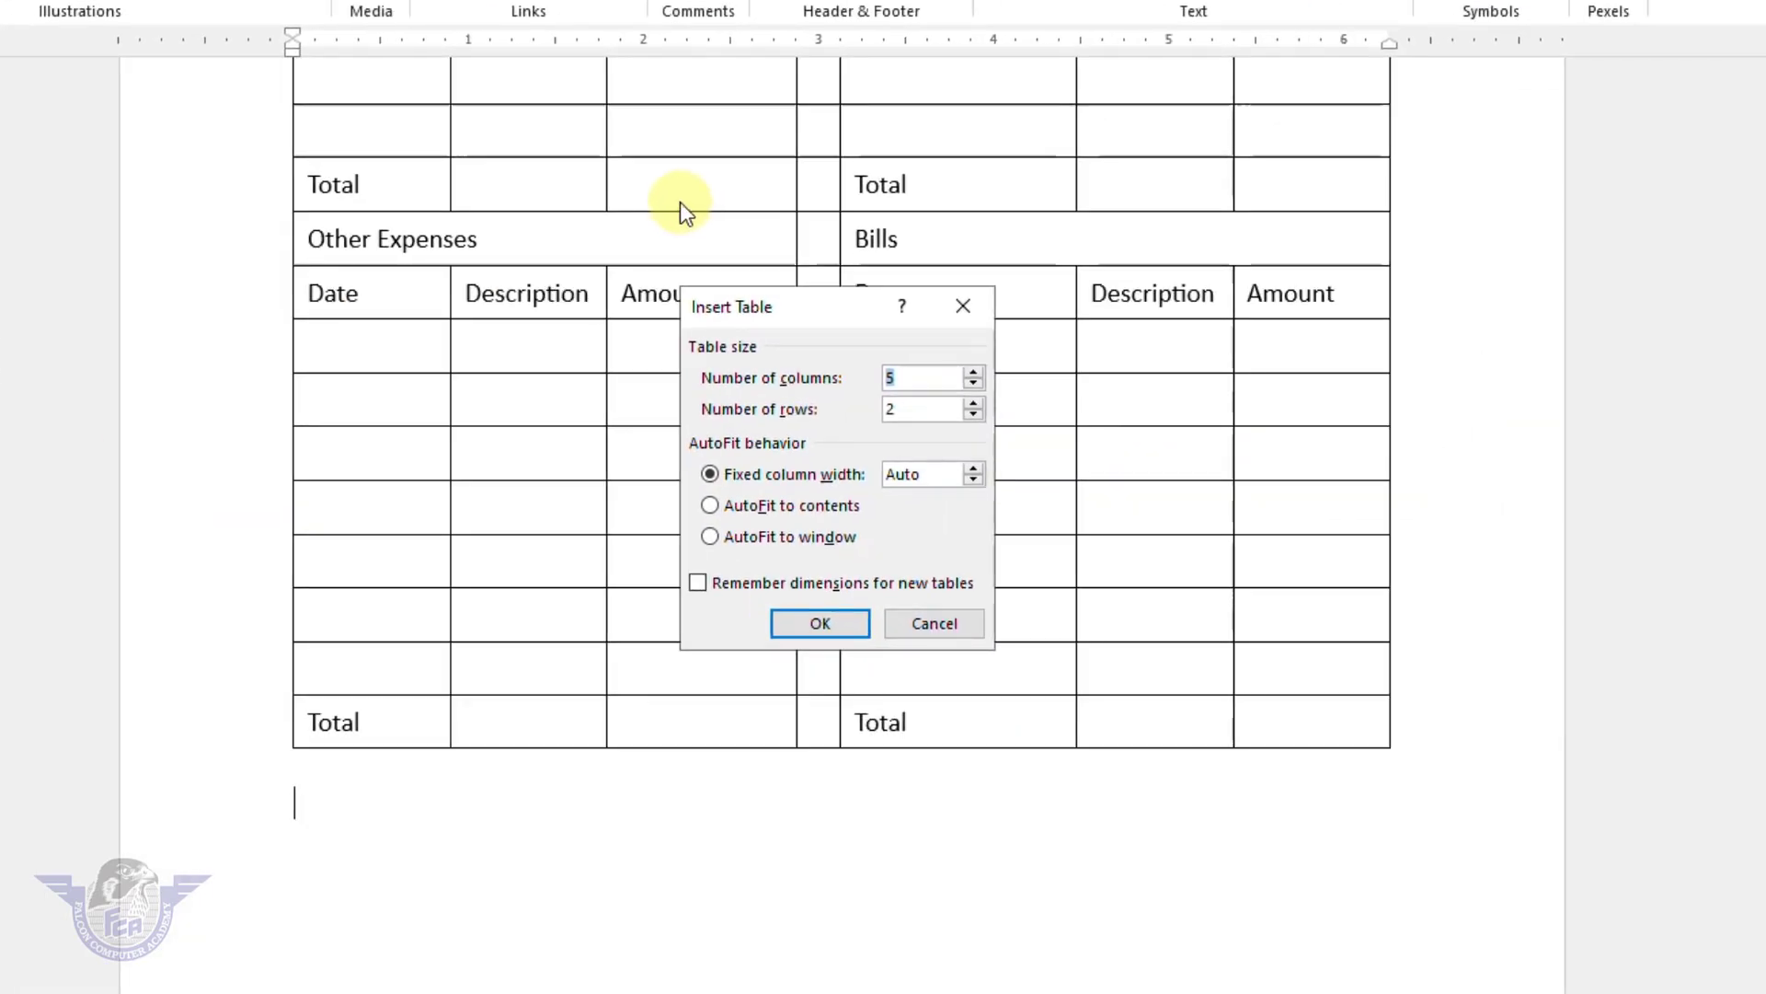
{"action": "type", "text": "4"}
{"action": "key", "text": "Tab"}
{"action": "key", "text": "Return"}
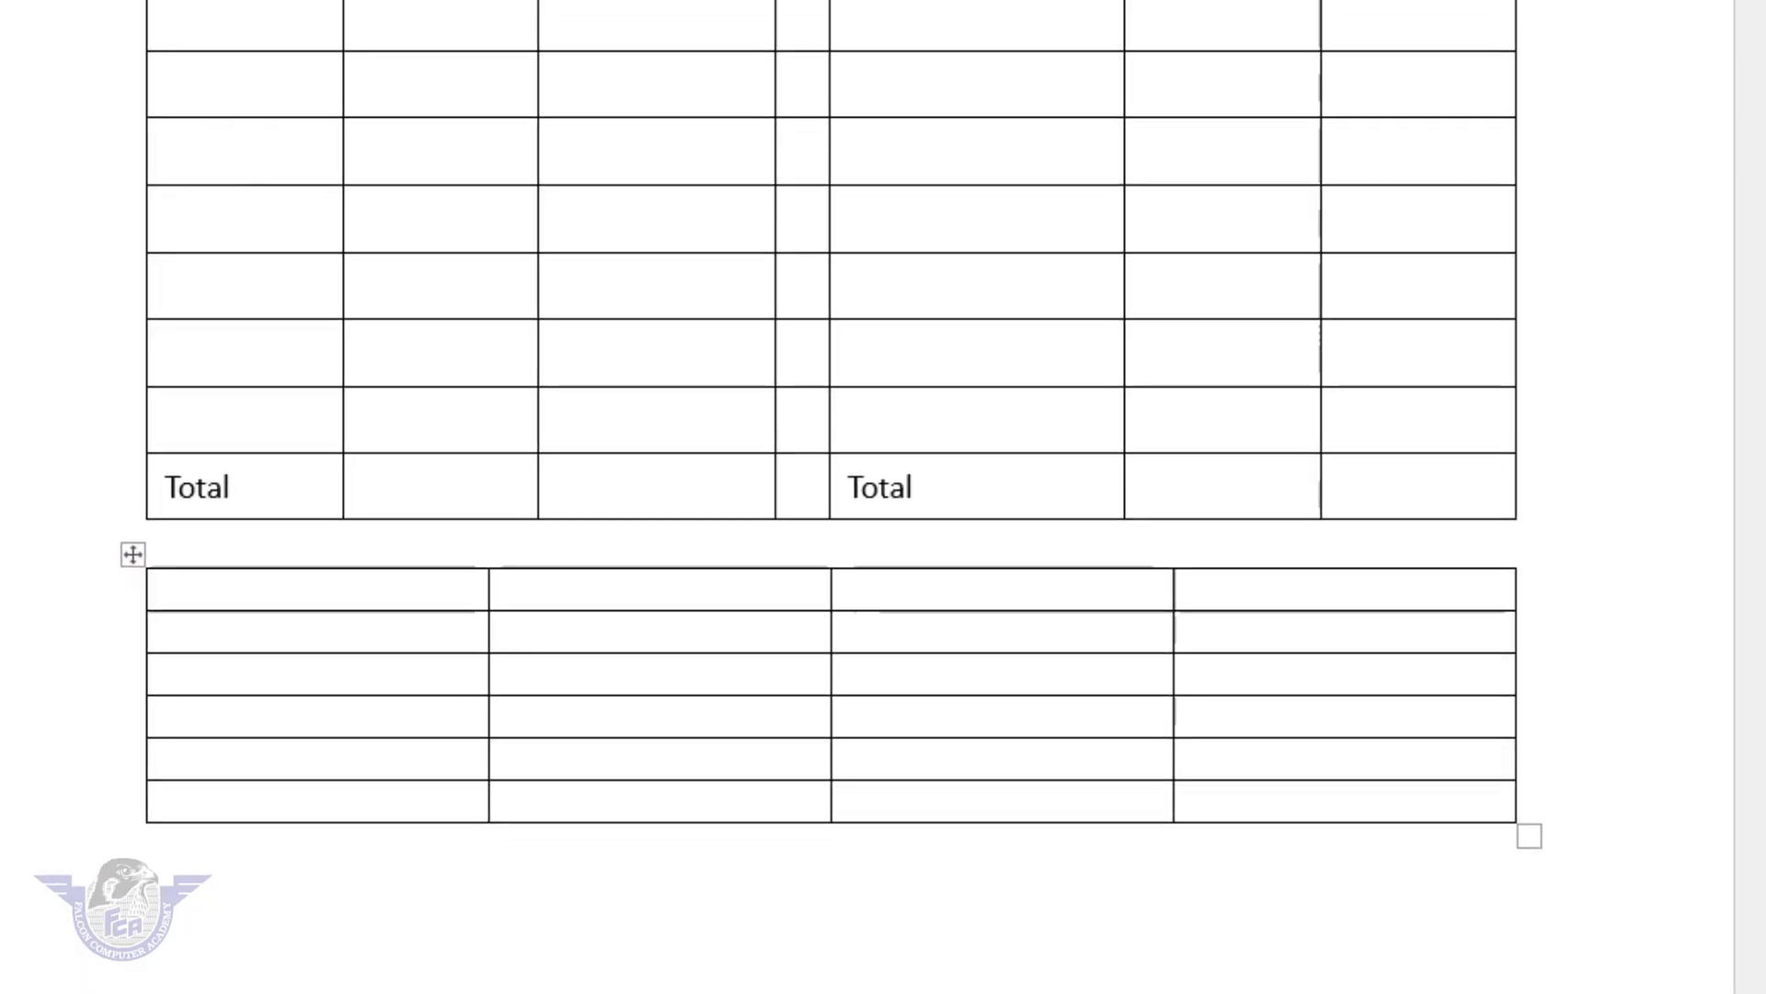
Fill in the new table with the heading Recap, row labels Earnt, Spent, Debit and Credit, and column labels Goal, Actual and Deference.
{"action": "type", "text": "Recap"}
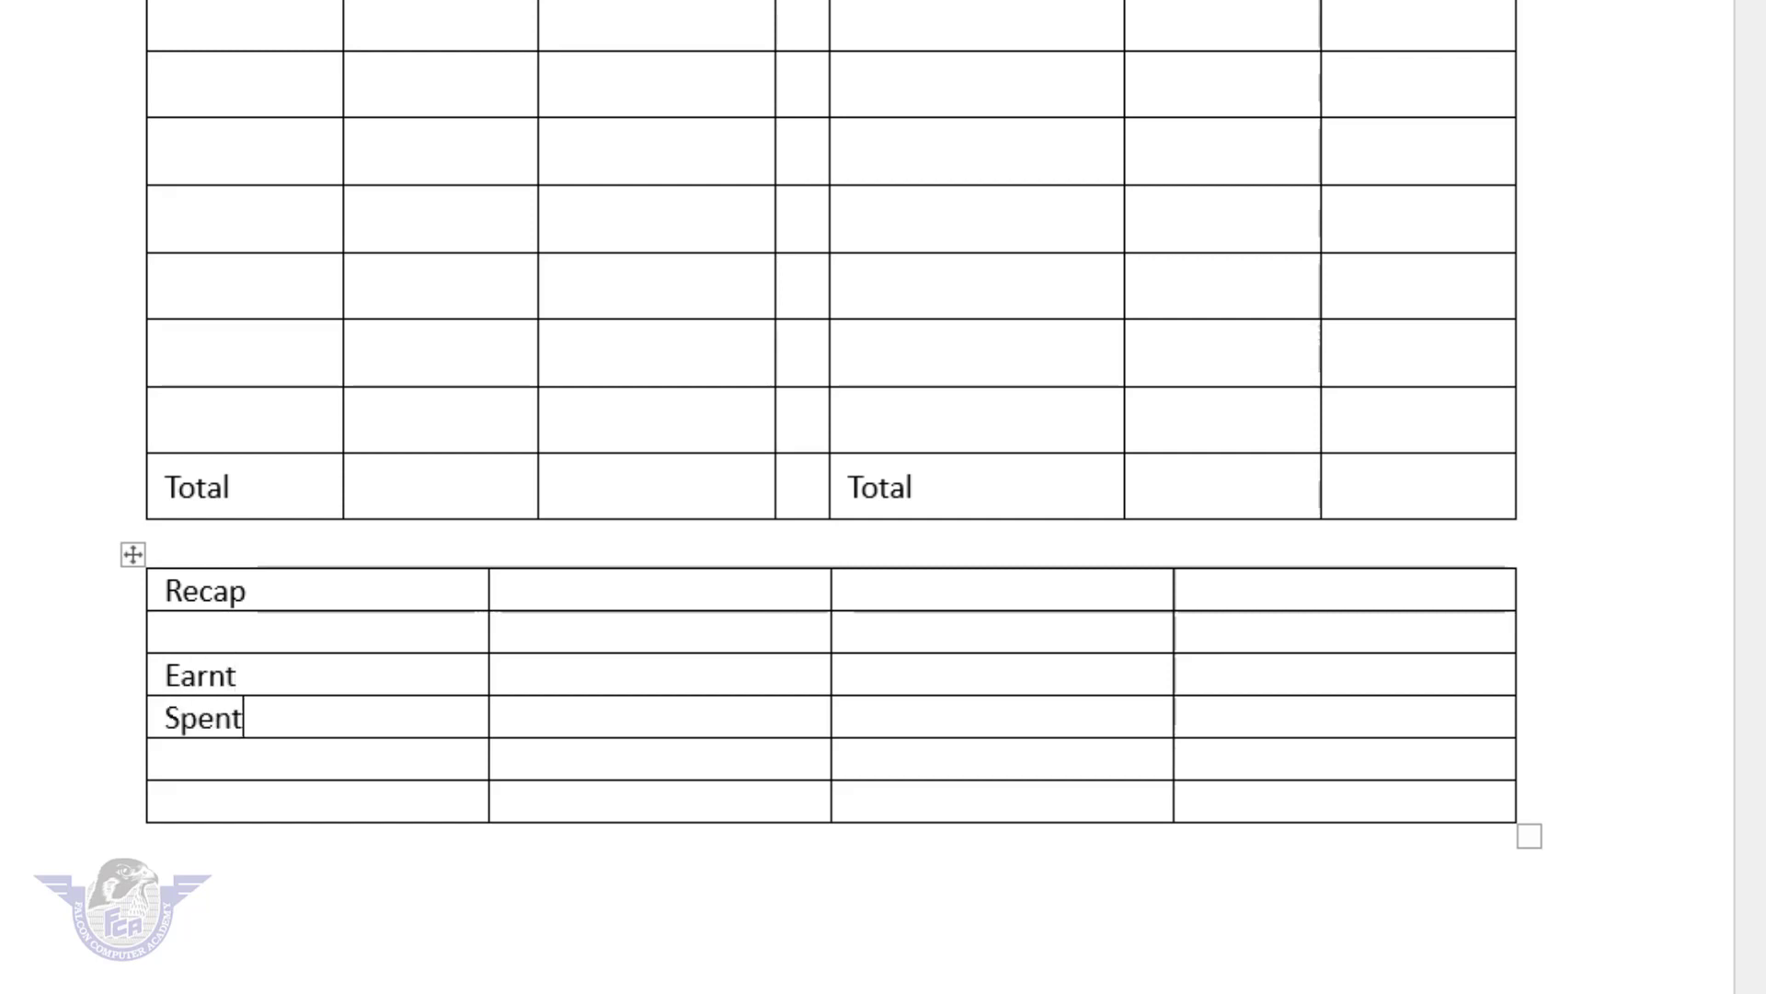
{"action": "type", "text": "Debit"}
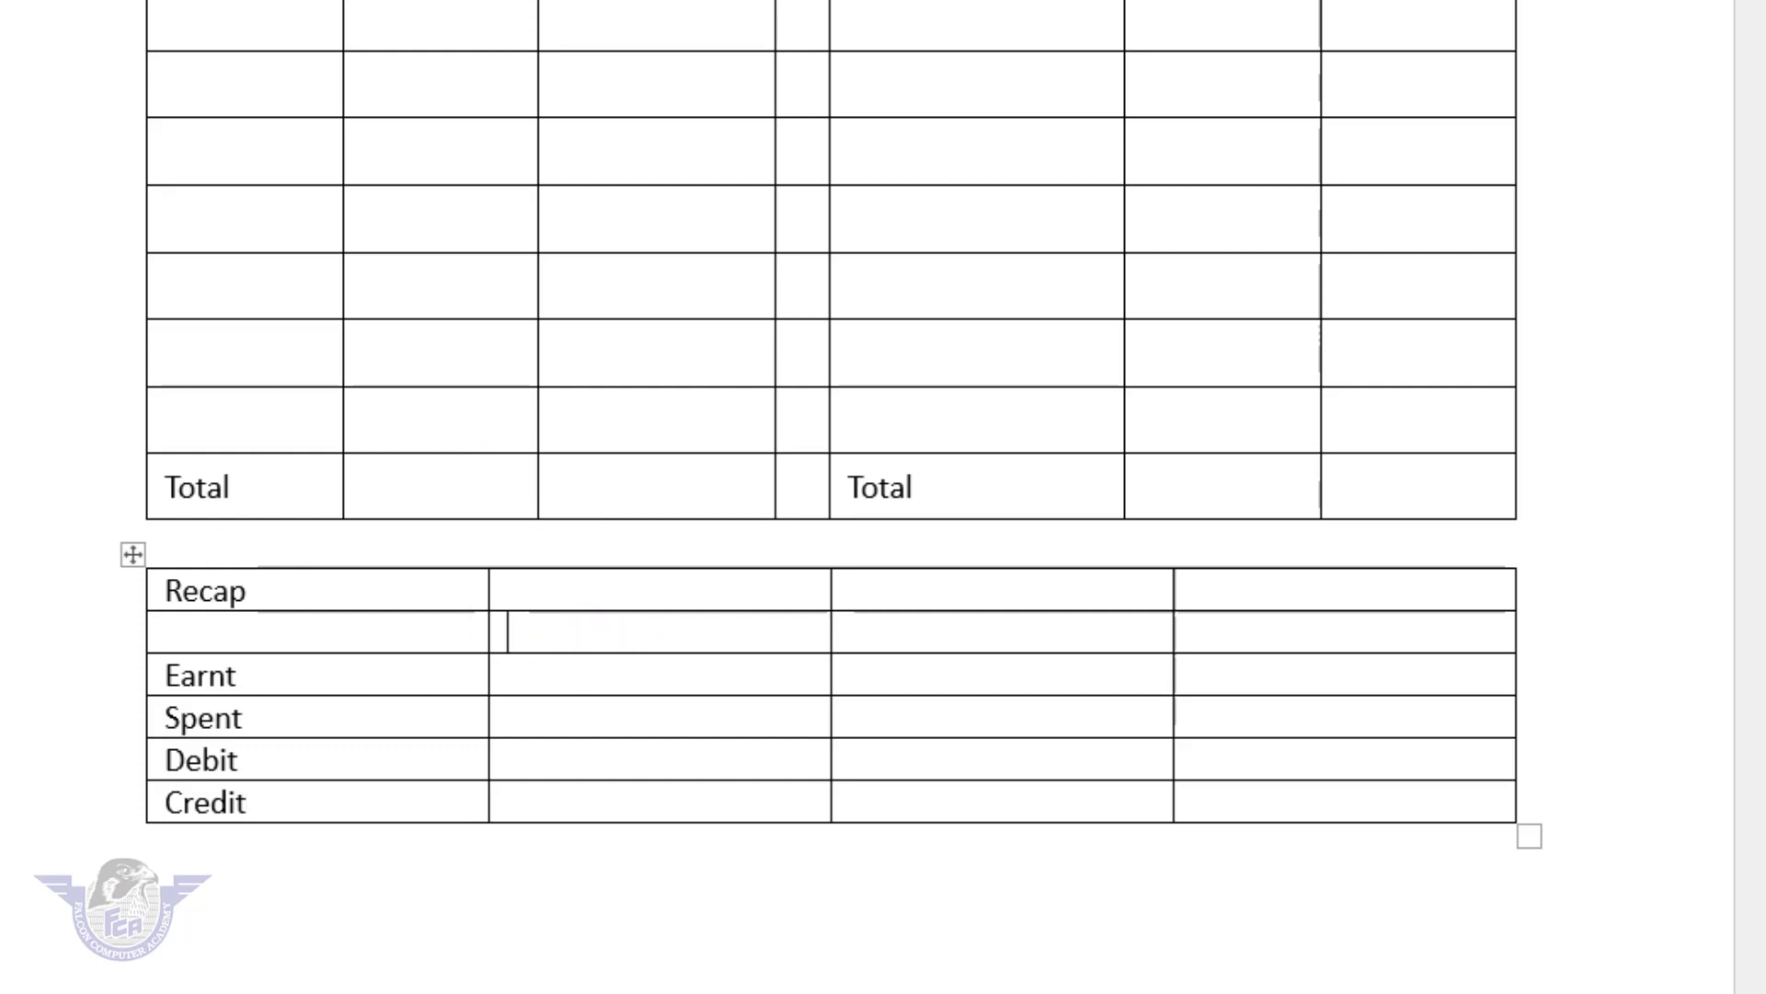
{"action": "type", "text": "Goal"}
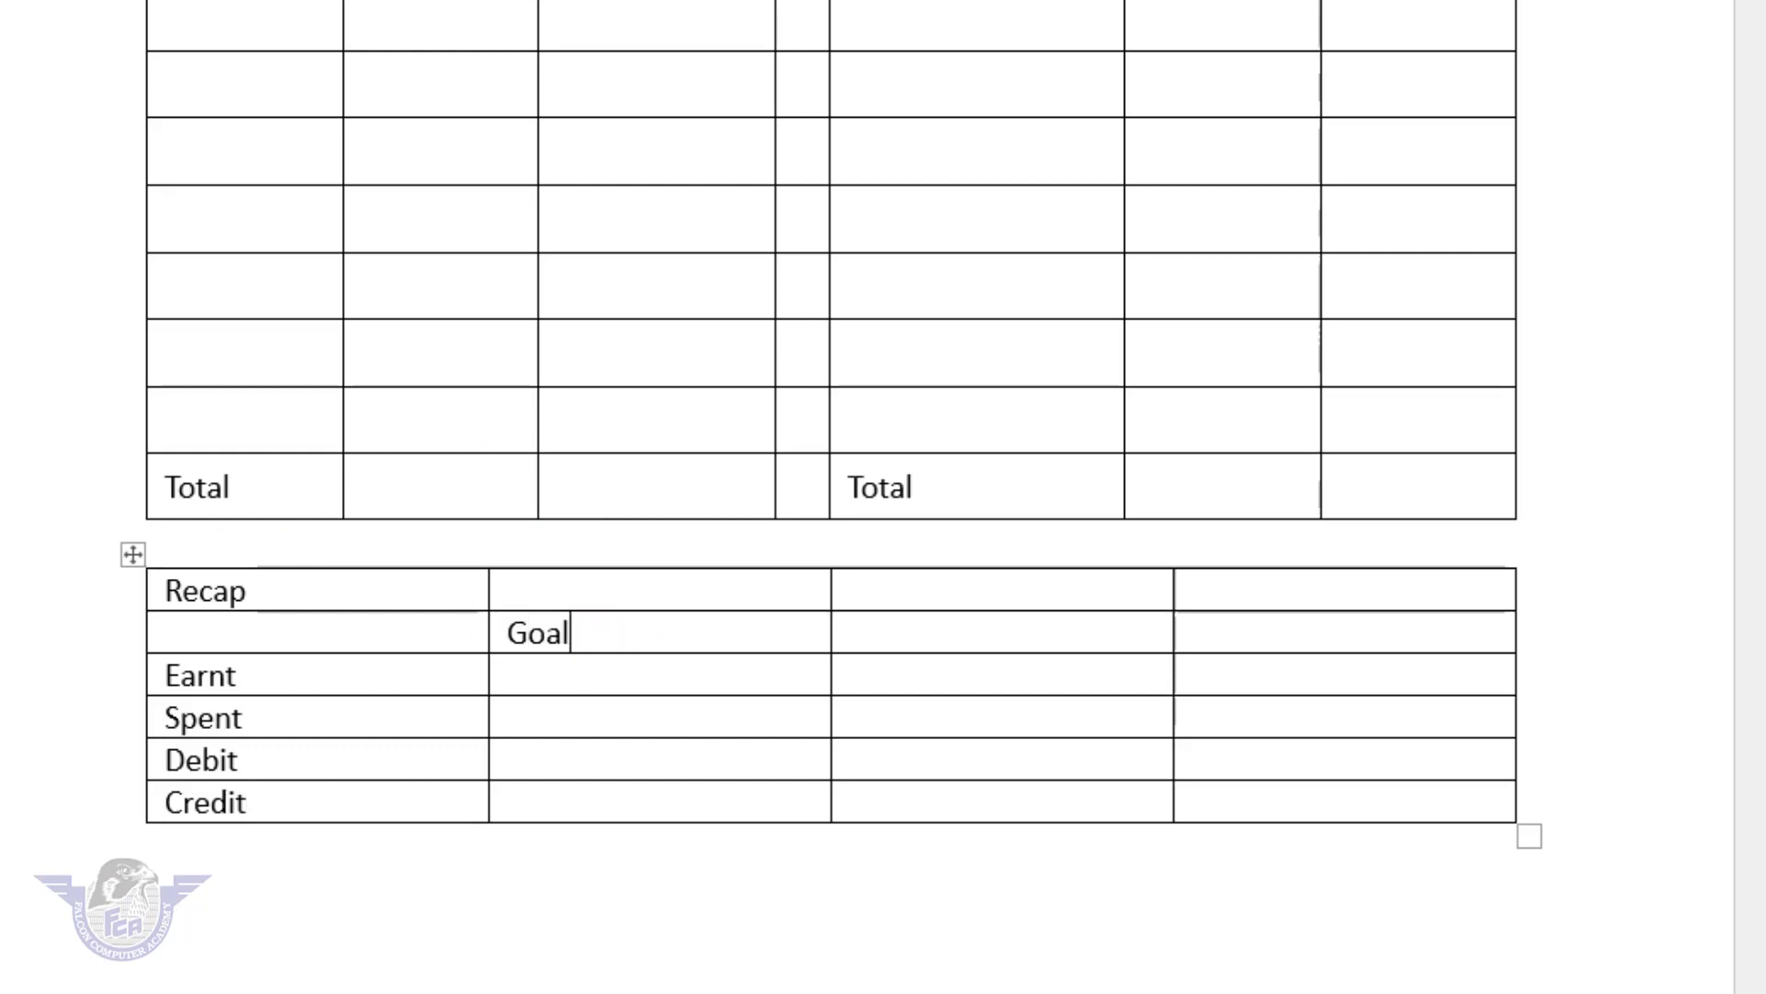
{"action": "type", "text": "Actual"}
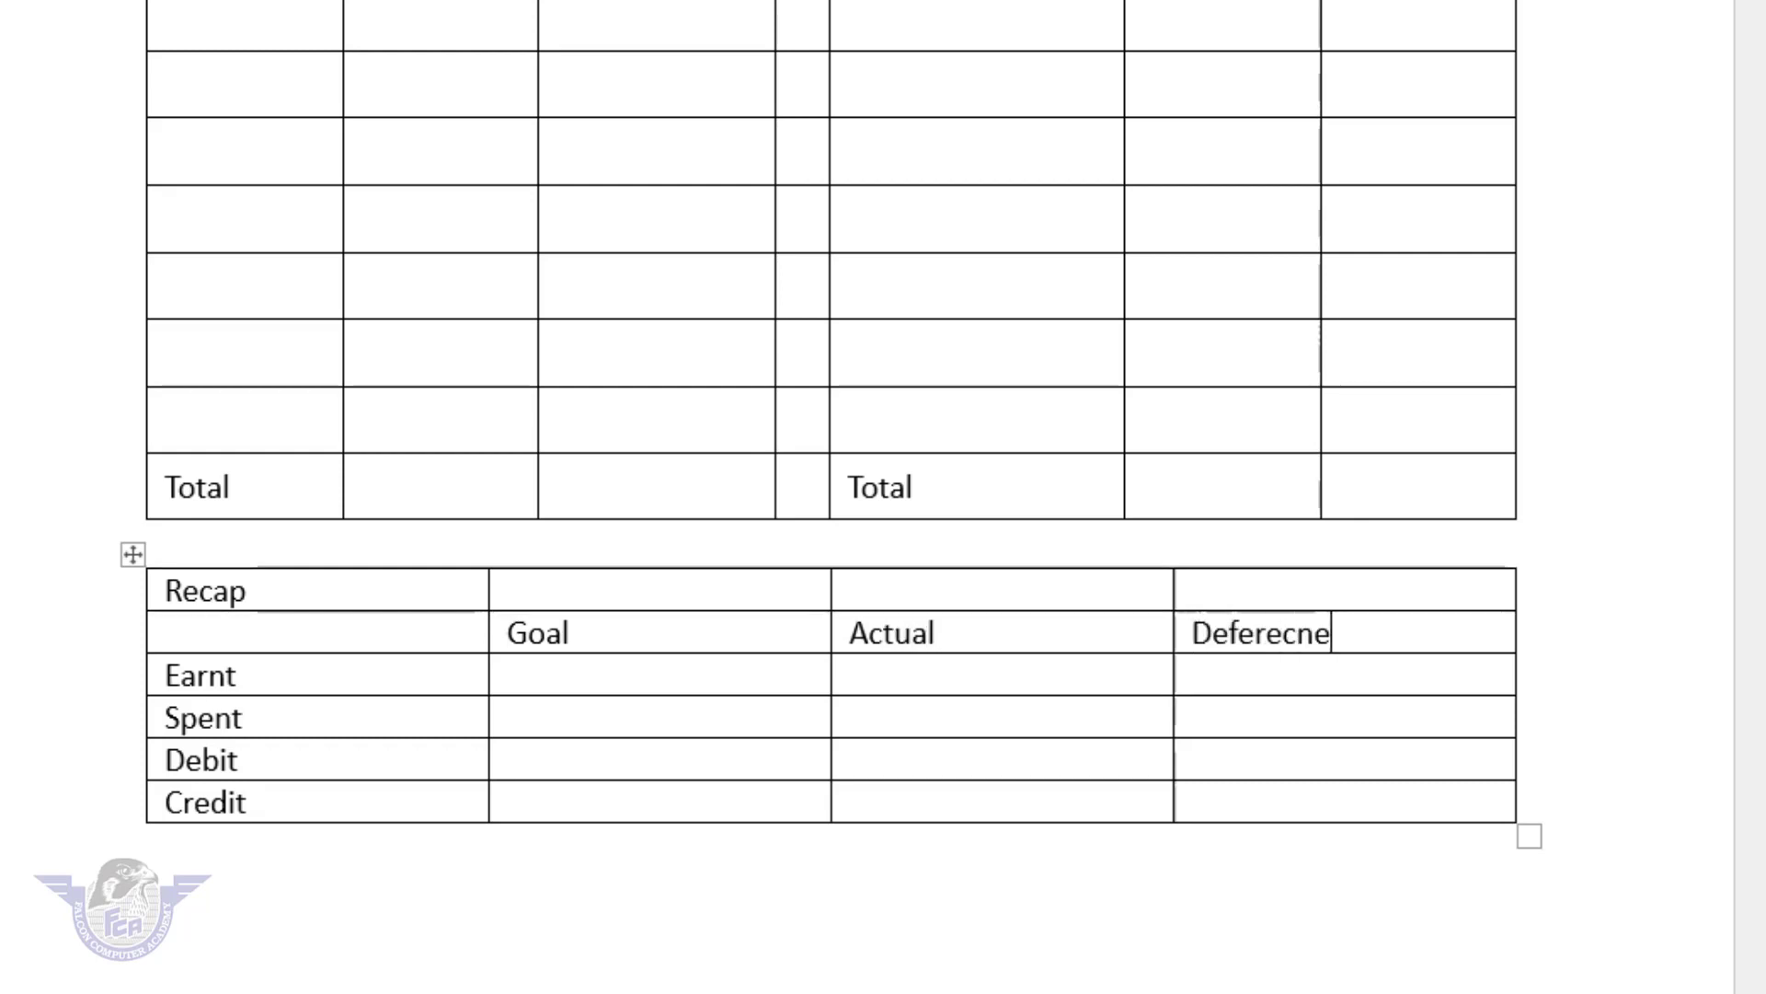
{"action": "type", "text": "Defere"}
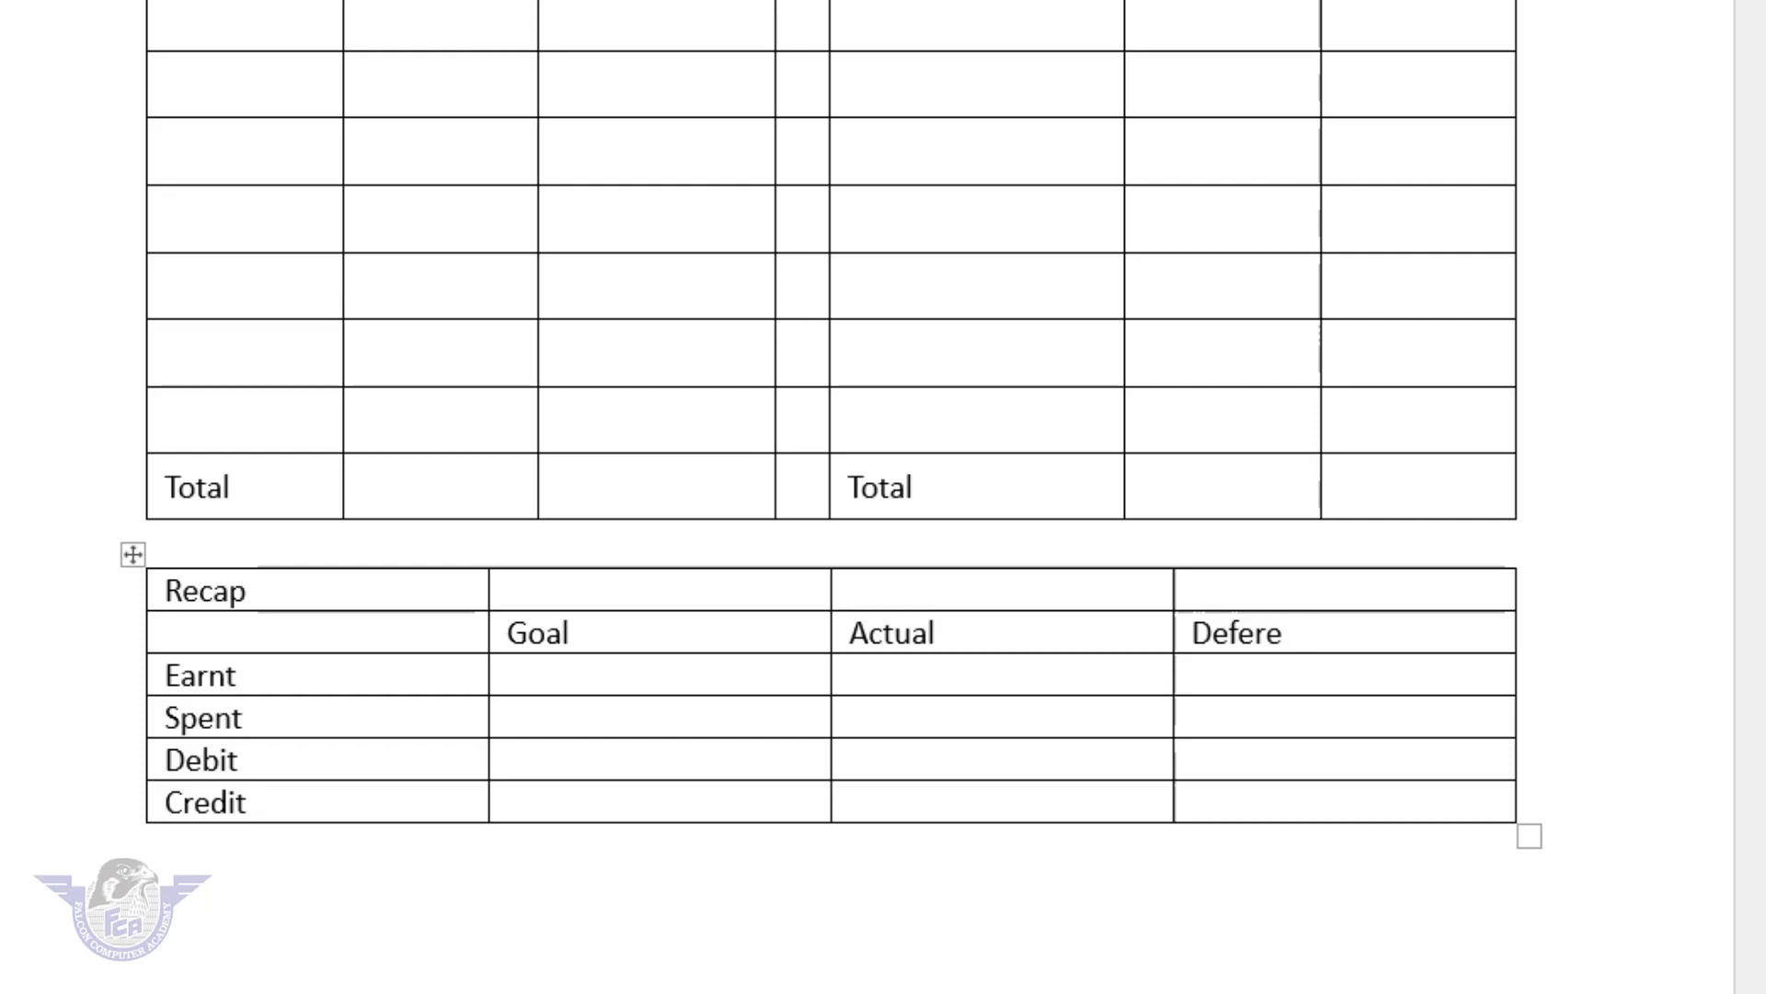
{"action": "type", "text": "nce"}
Set the row height of the whole Recap table to 0.3".
{"action": "left_click", "coordinate": [132, 553]}
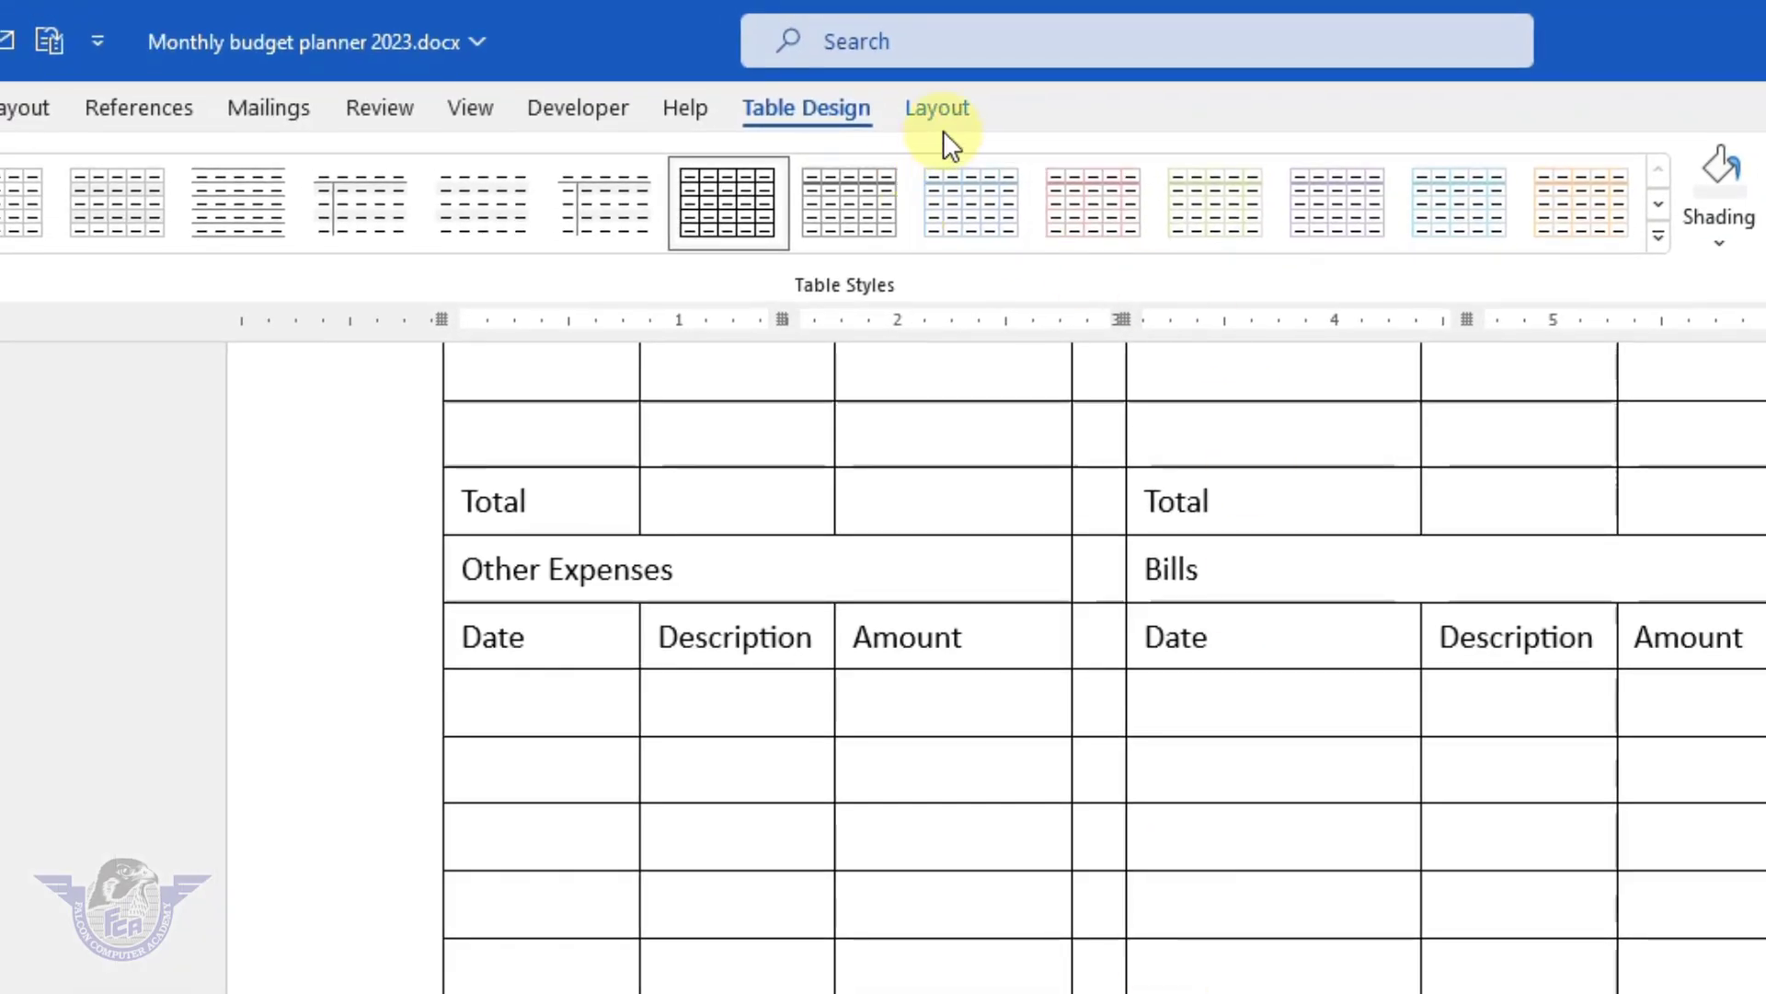
{"action": "left_click", "coordinate": [947, 114]}
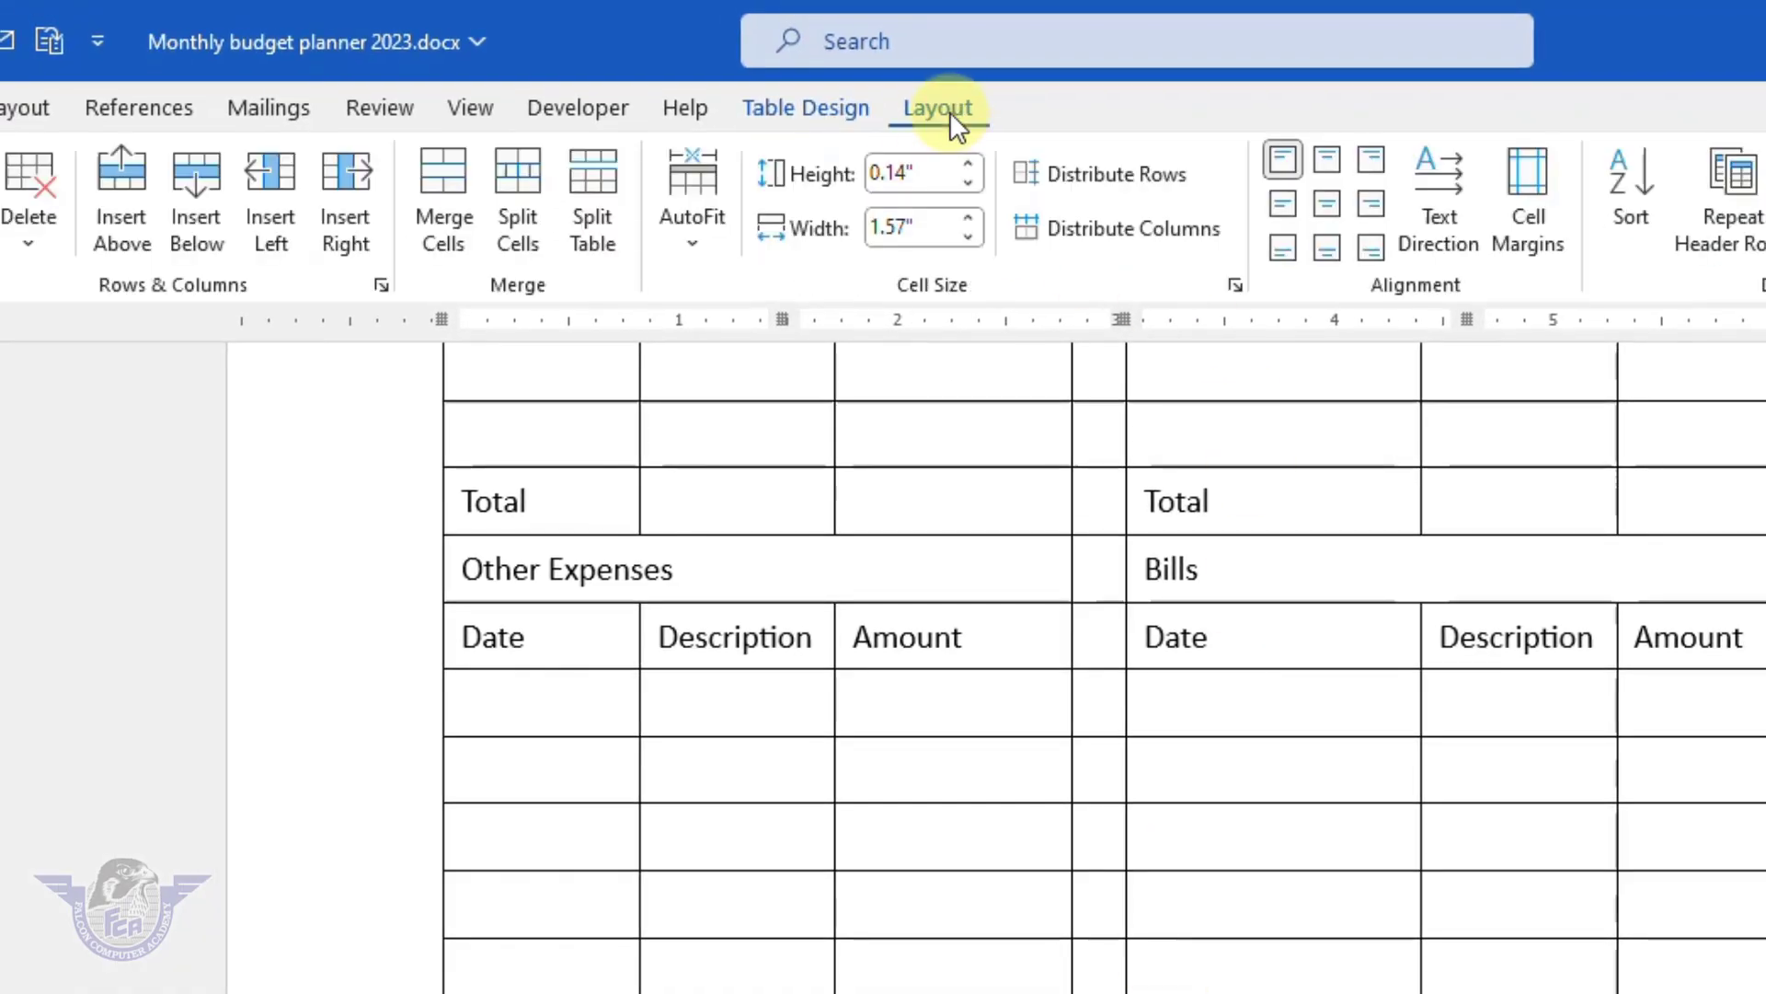
{"action": "left_click", "coordinate": [968, 164]}
{"action": "left_click", "coordinate": [968, 164]}
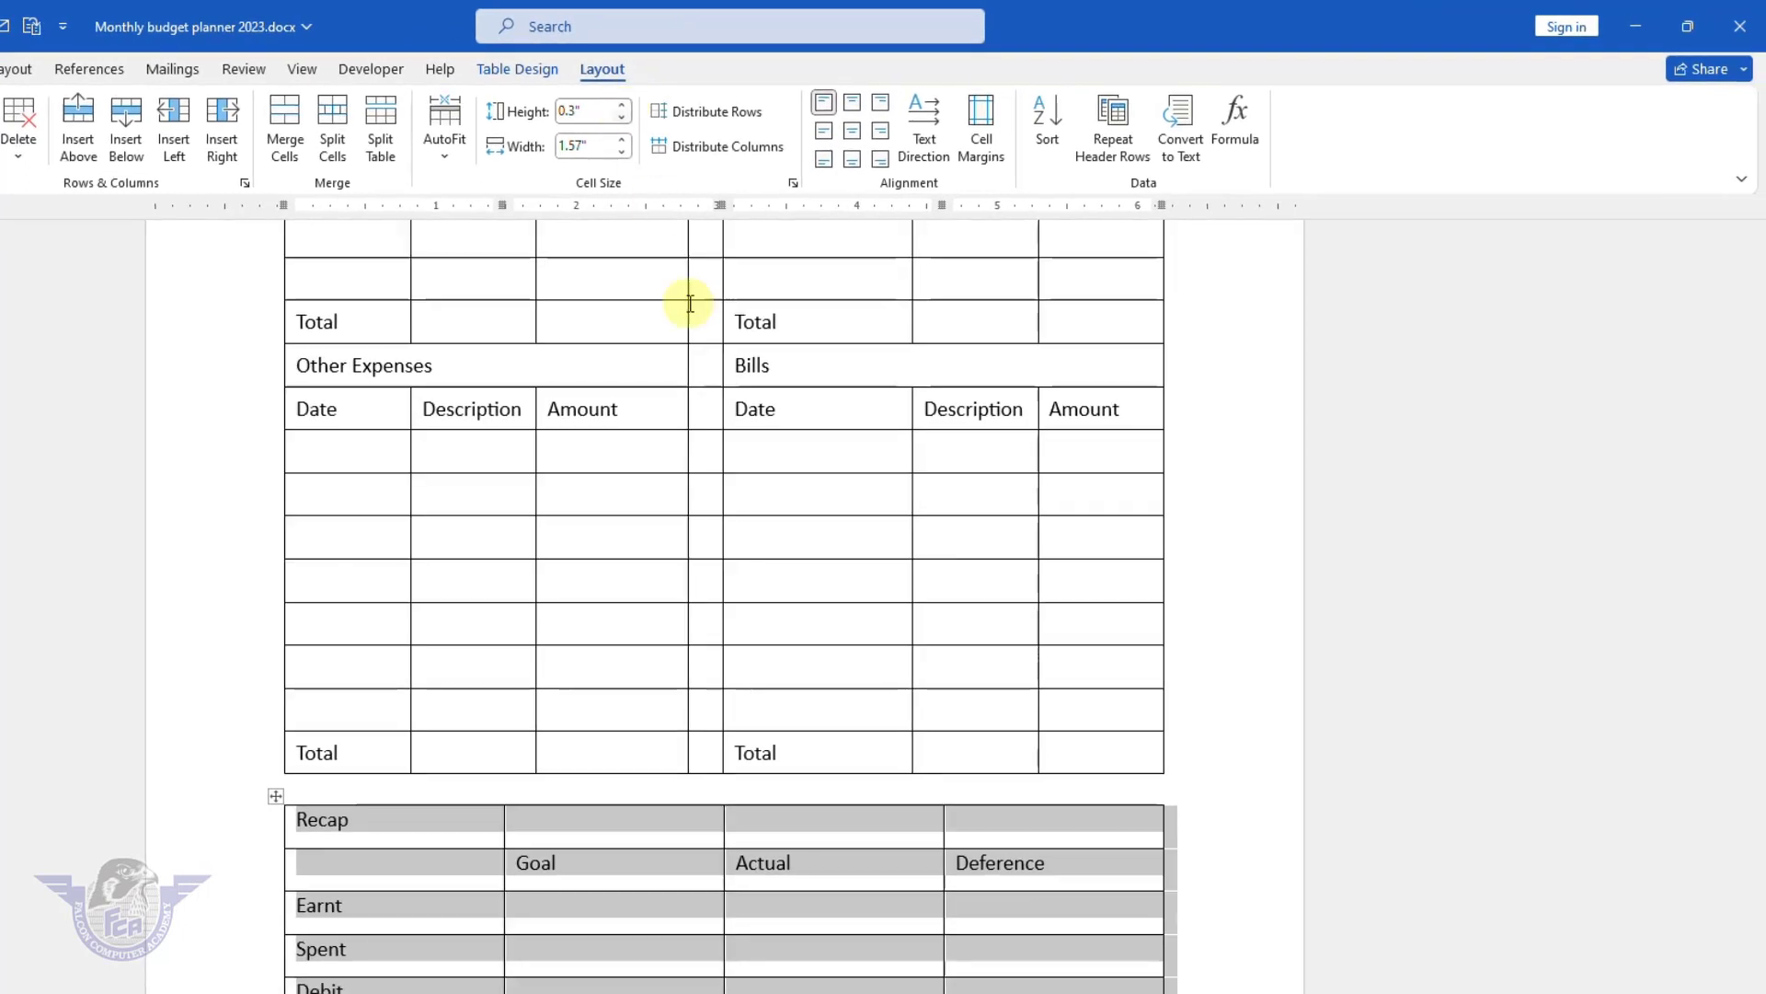
{"action": "left_click", "coordinate": [449, 871]}
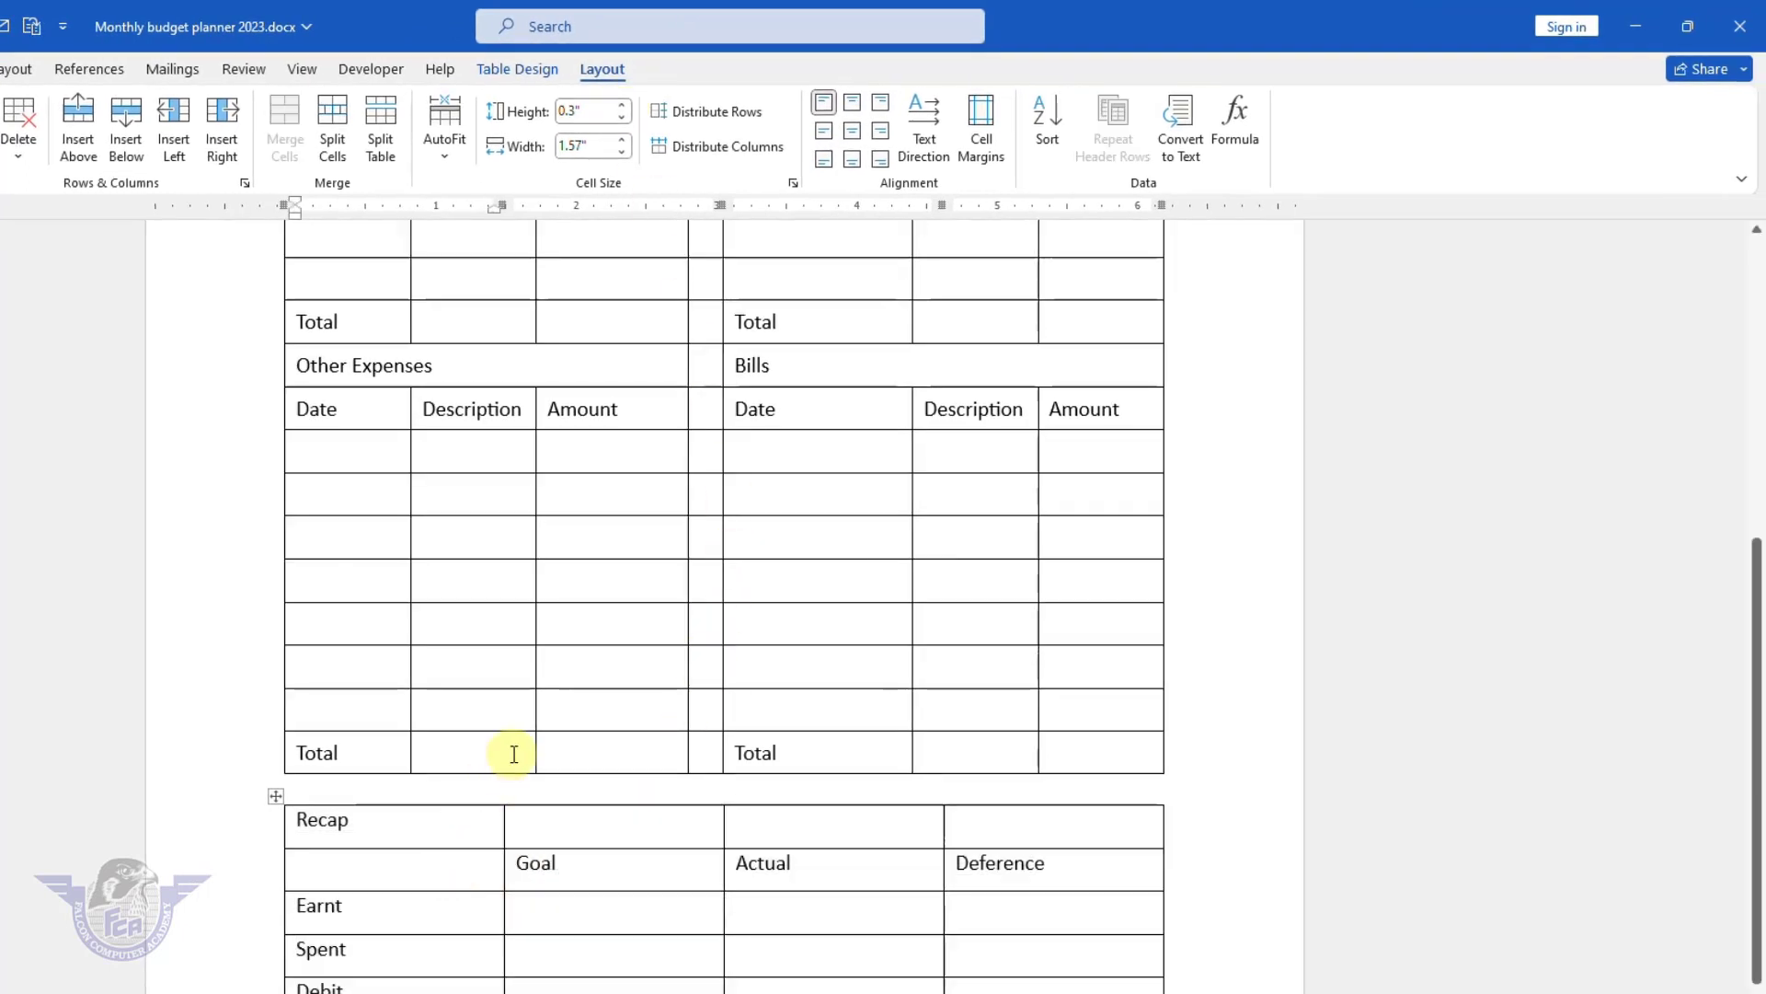
Center the title Monthly Budget Planner and set its font size to 24.
{"action": "scroll", "coordinate": [514, 753], "scroll_direction": "up", "scroll_amount": 5}
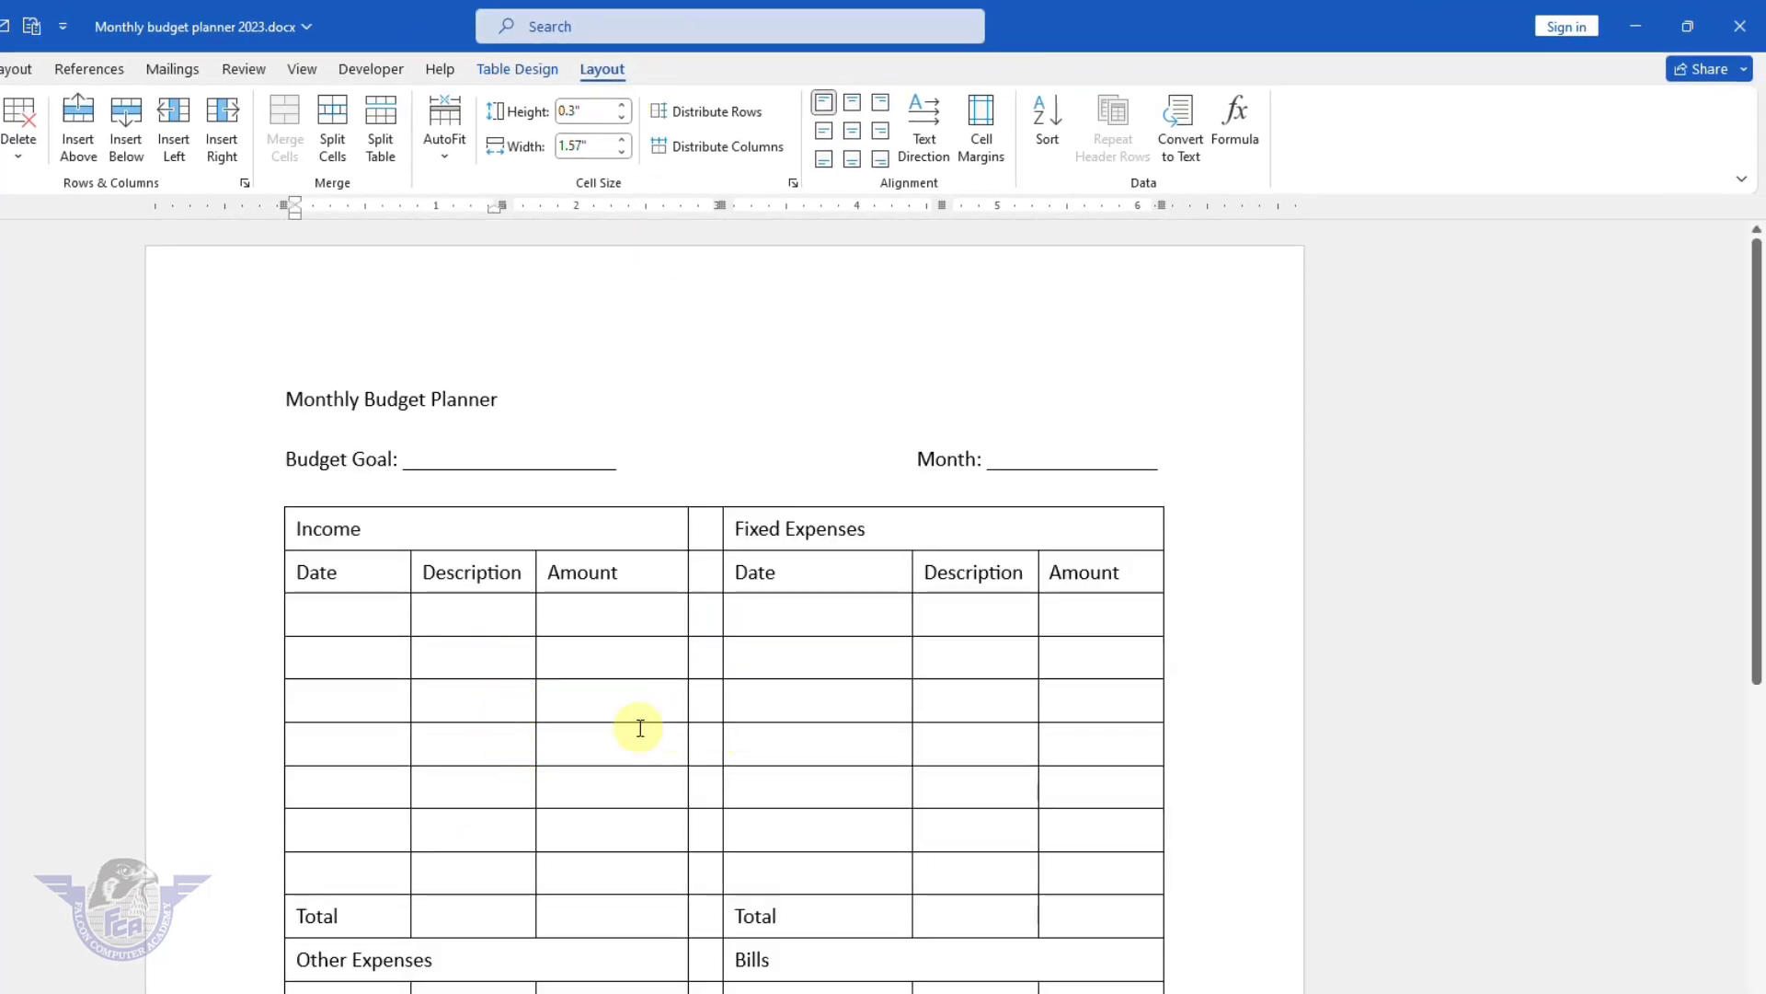
{"action": "left_click_drag", "start_coordinate": [509, 408], "coordinate": [285, 403]}
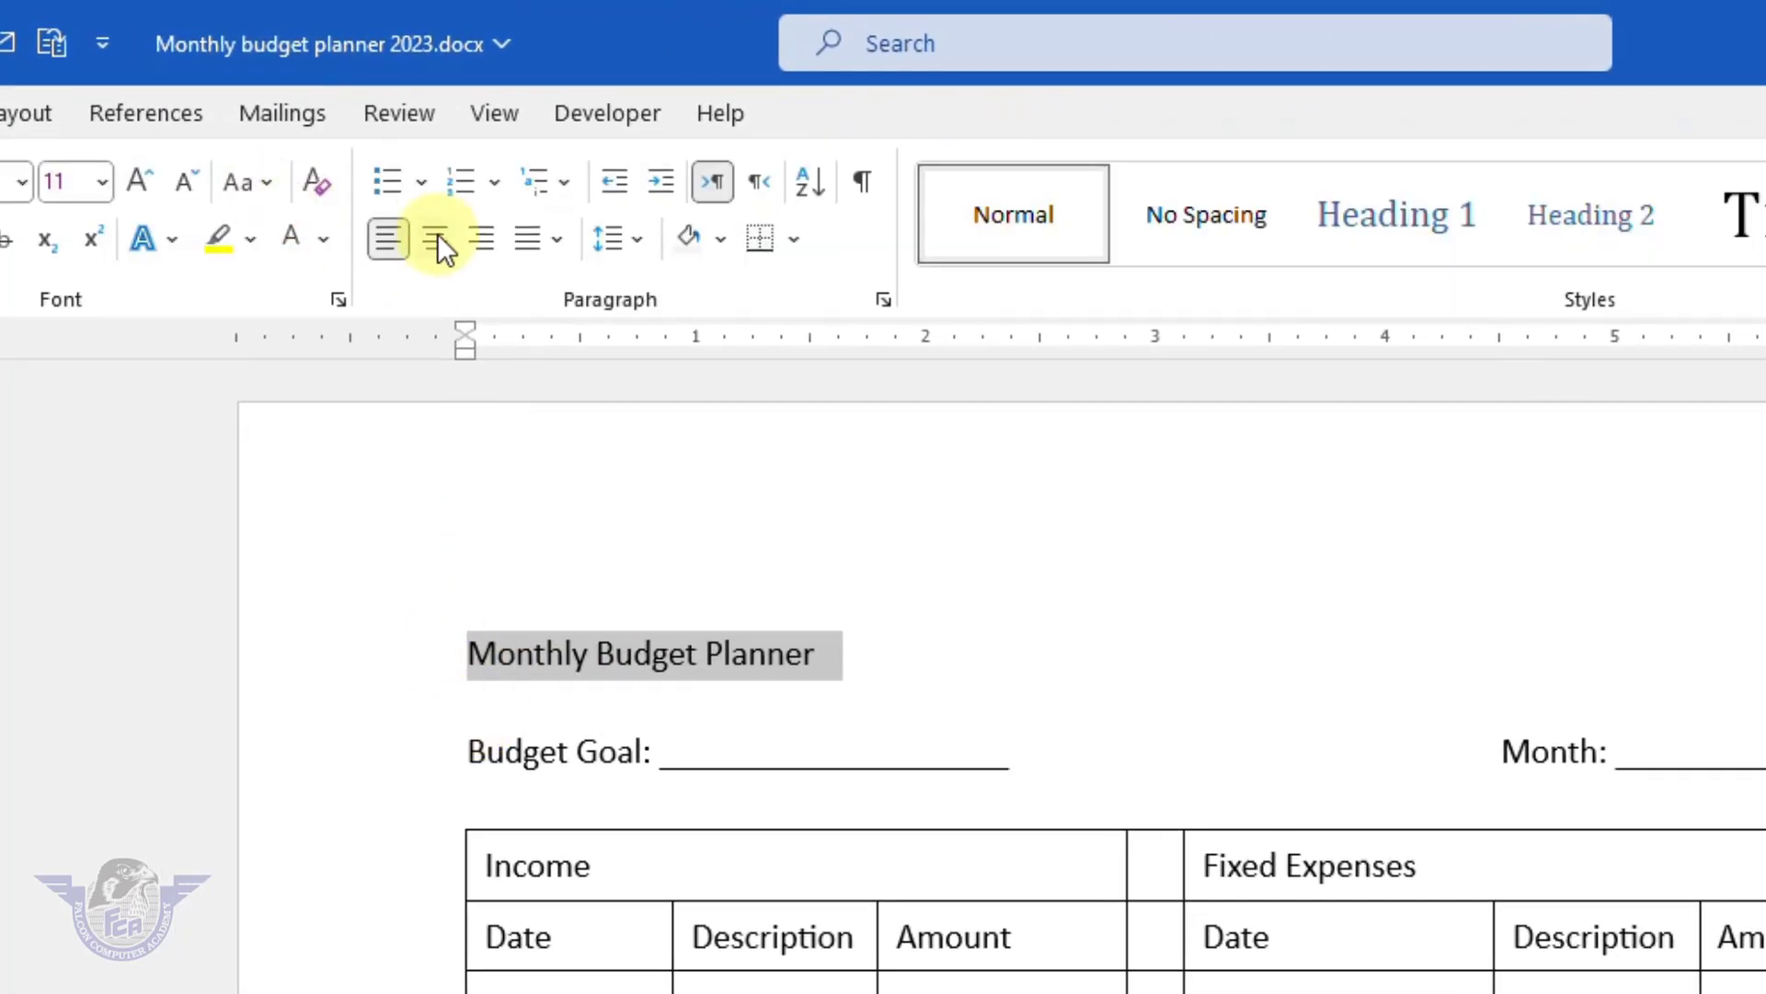
{"action": "left_click", "coordinate": [437, 234]}
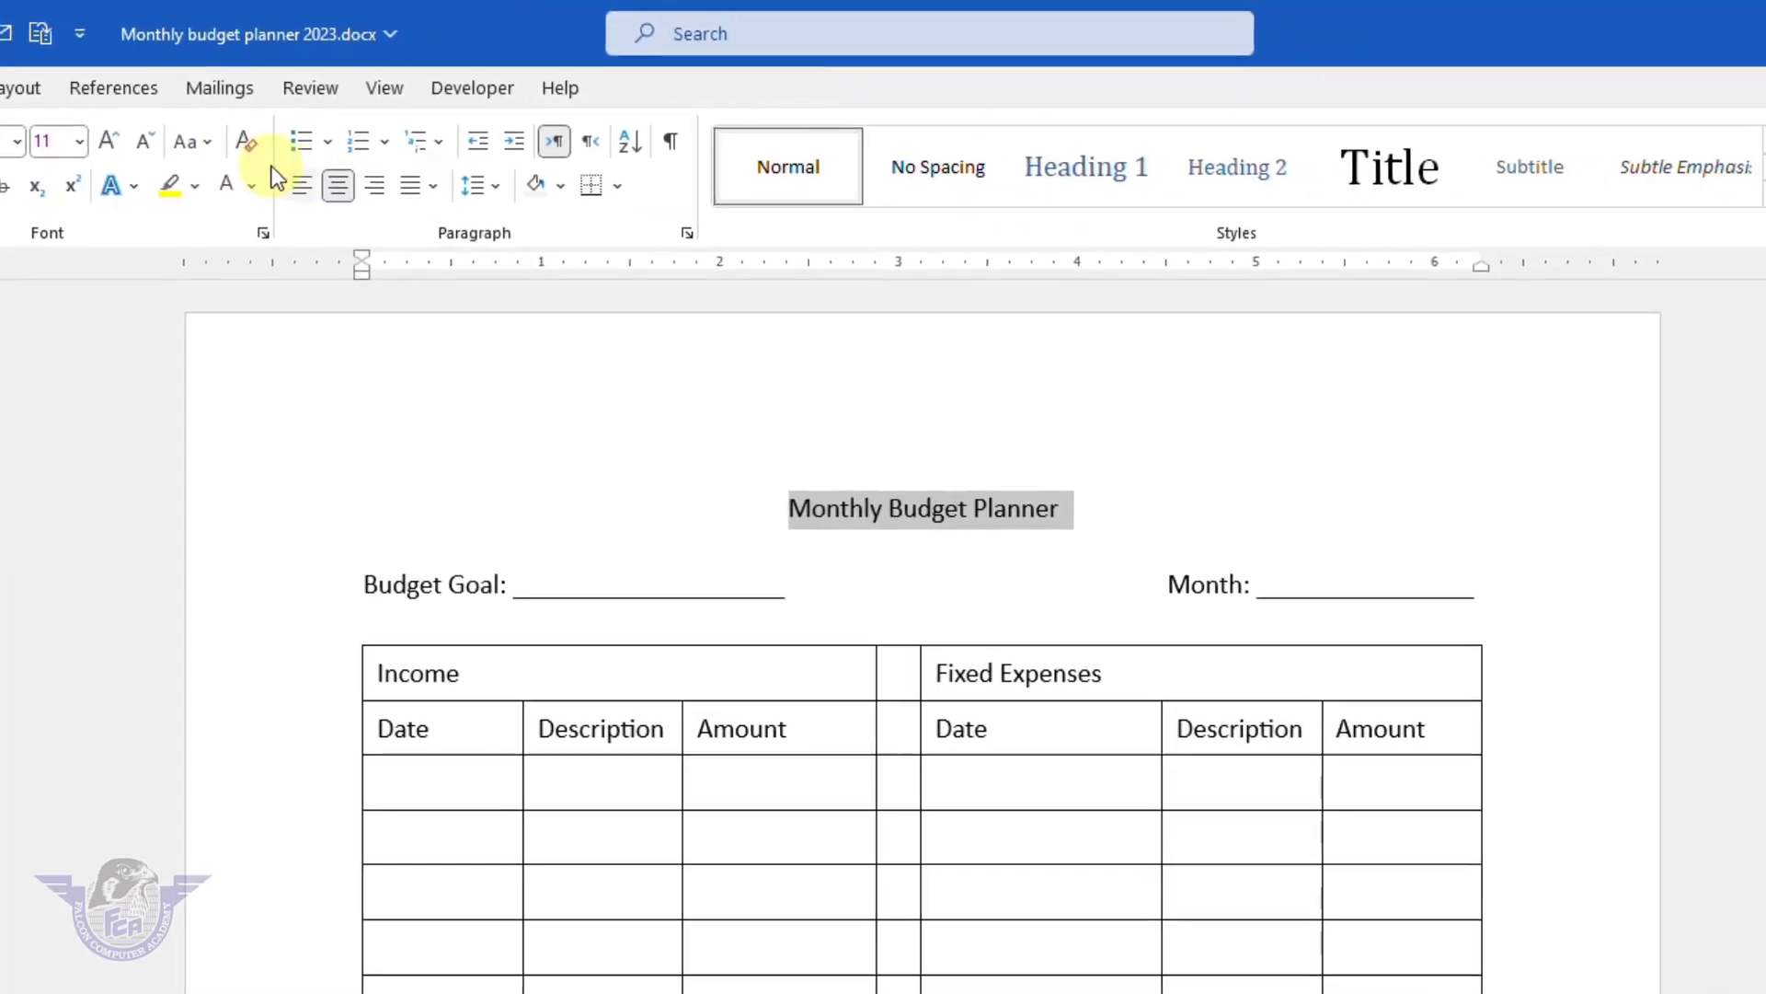
{"action": "left_click", "coordinate": [101, 182]}
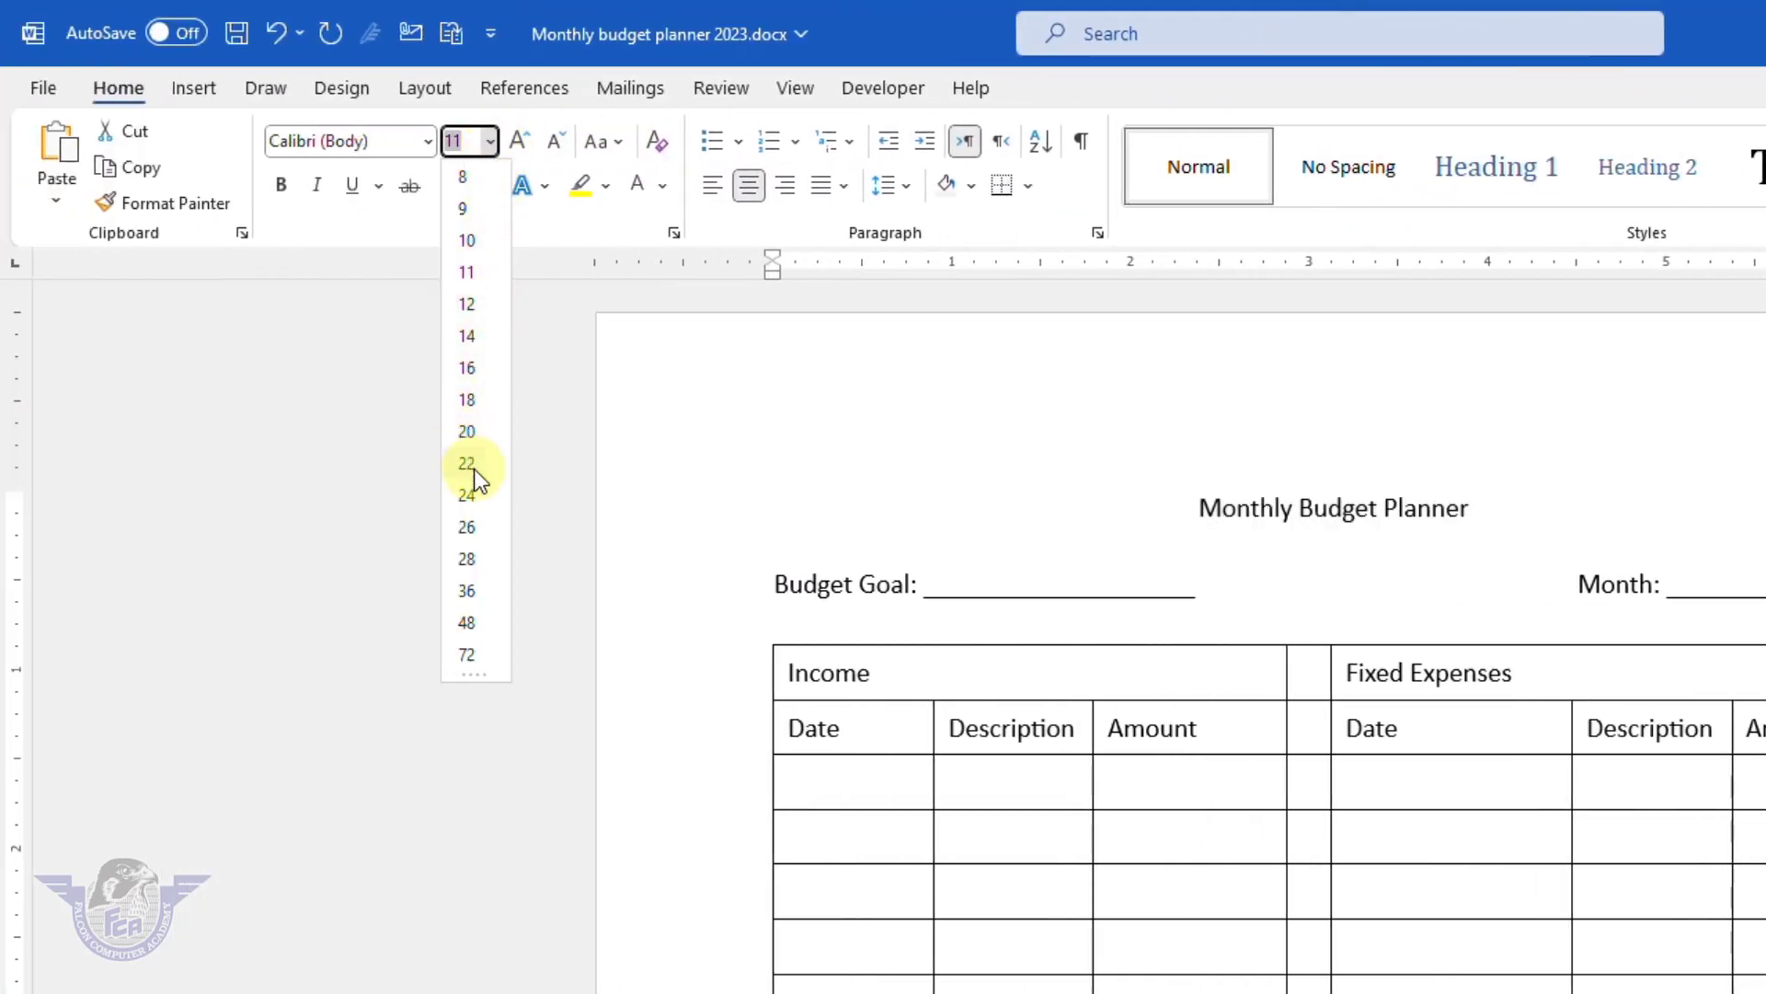
{"action": "left_click", "coordinate": [469, 494]}
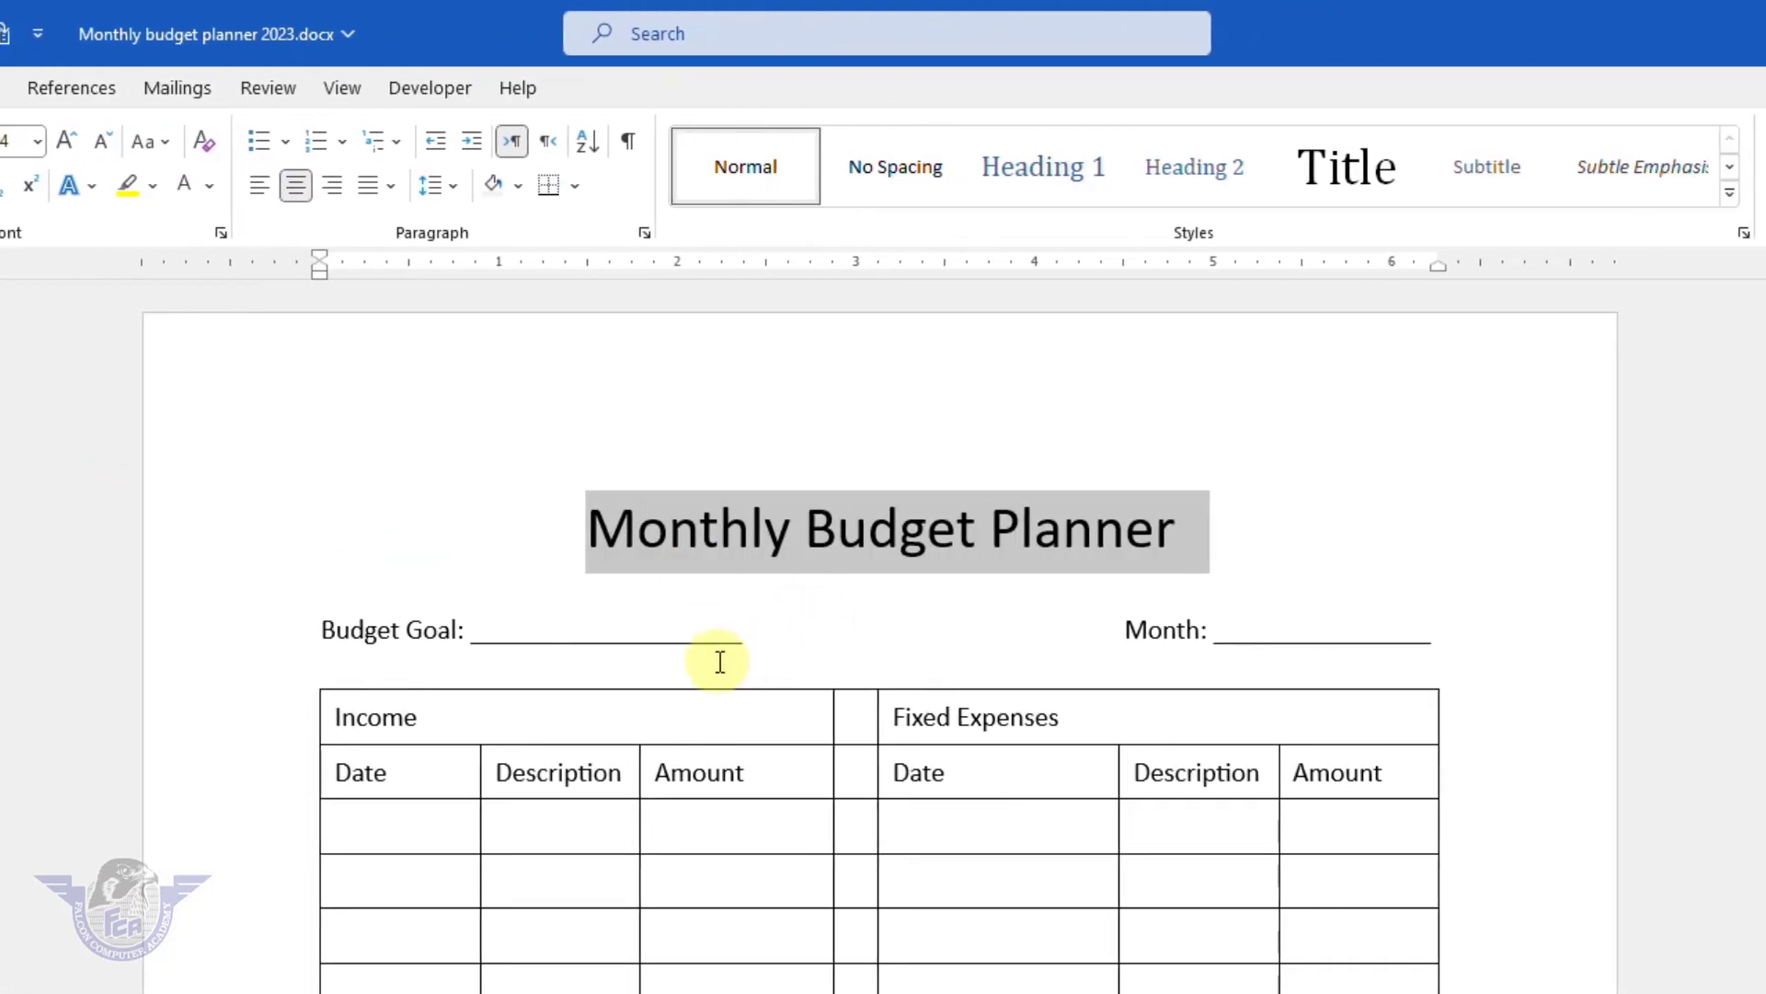
{"action": "left_click", "coordinate": [720, 662]}
Remove all borders from the whole main budget table.
{"action": "left_click", "coordinate": [307, 682]}
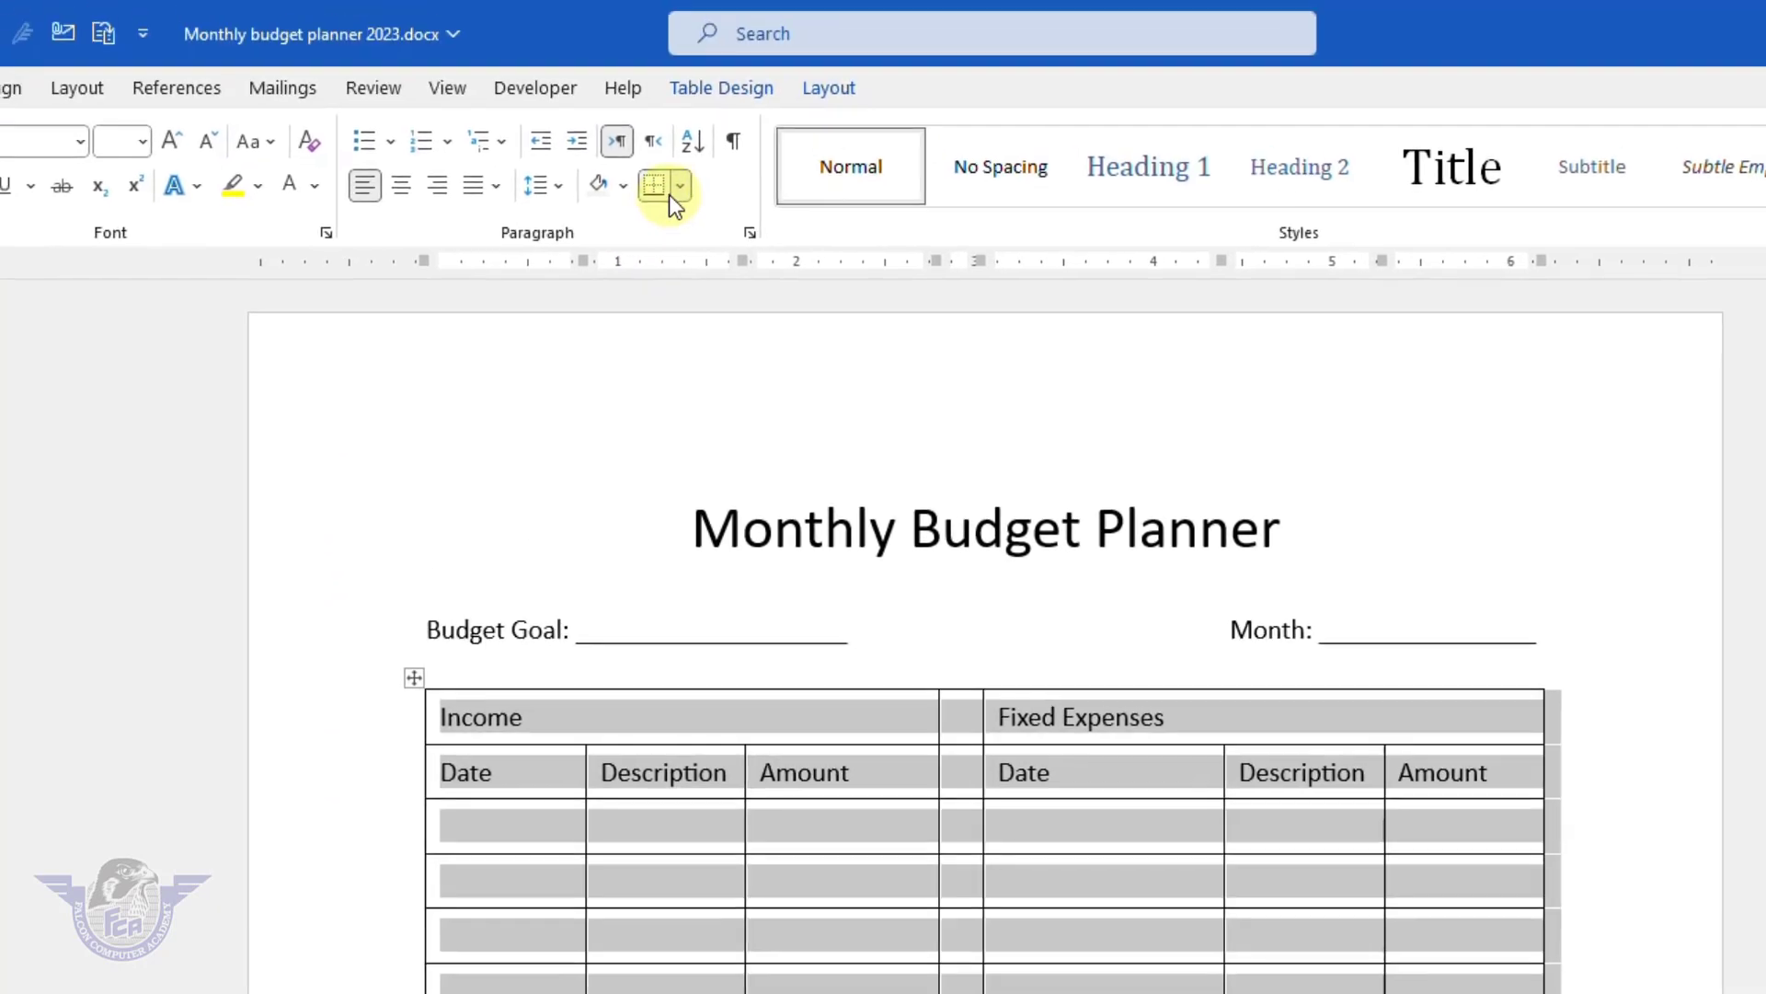
{"action": "left_click", "coordinate": [681, 189]}
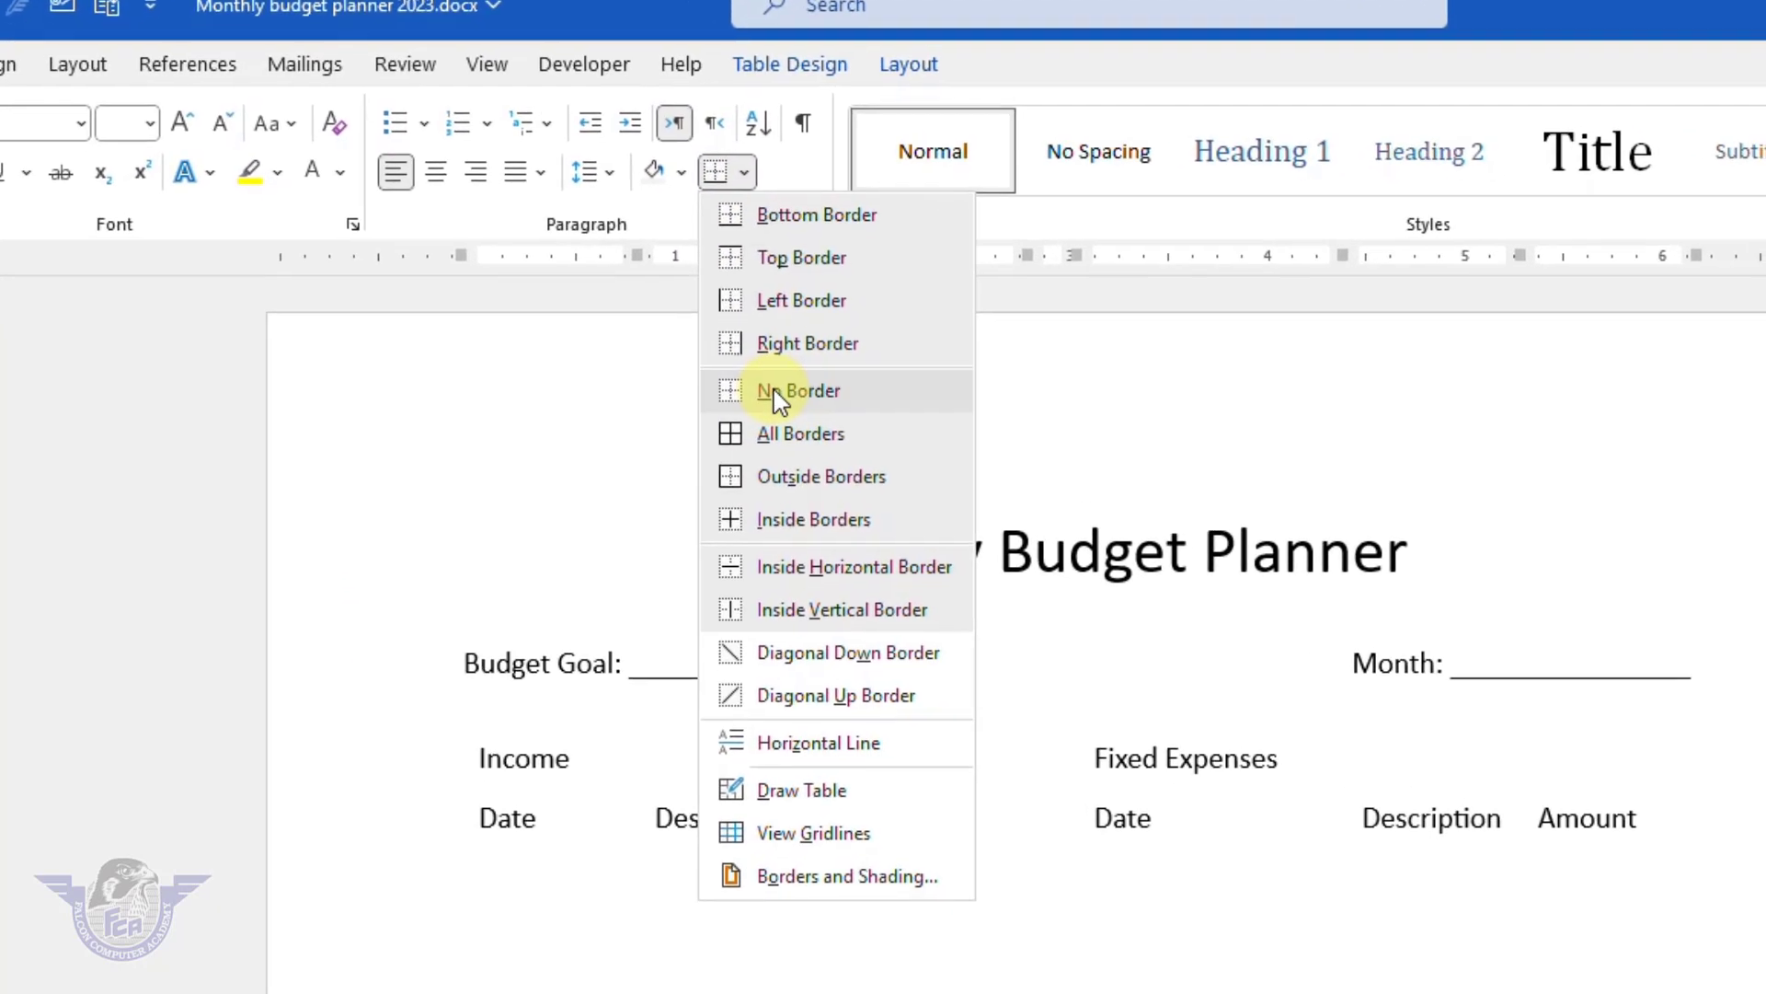
{"action": "left_click", "coordinate": [782, 425]}
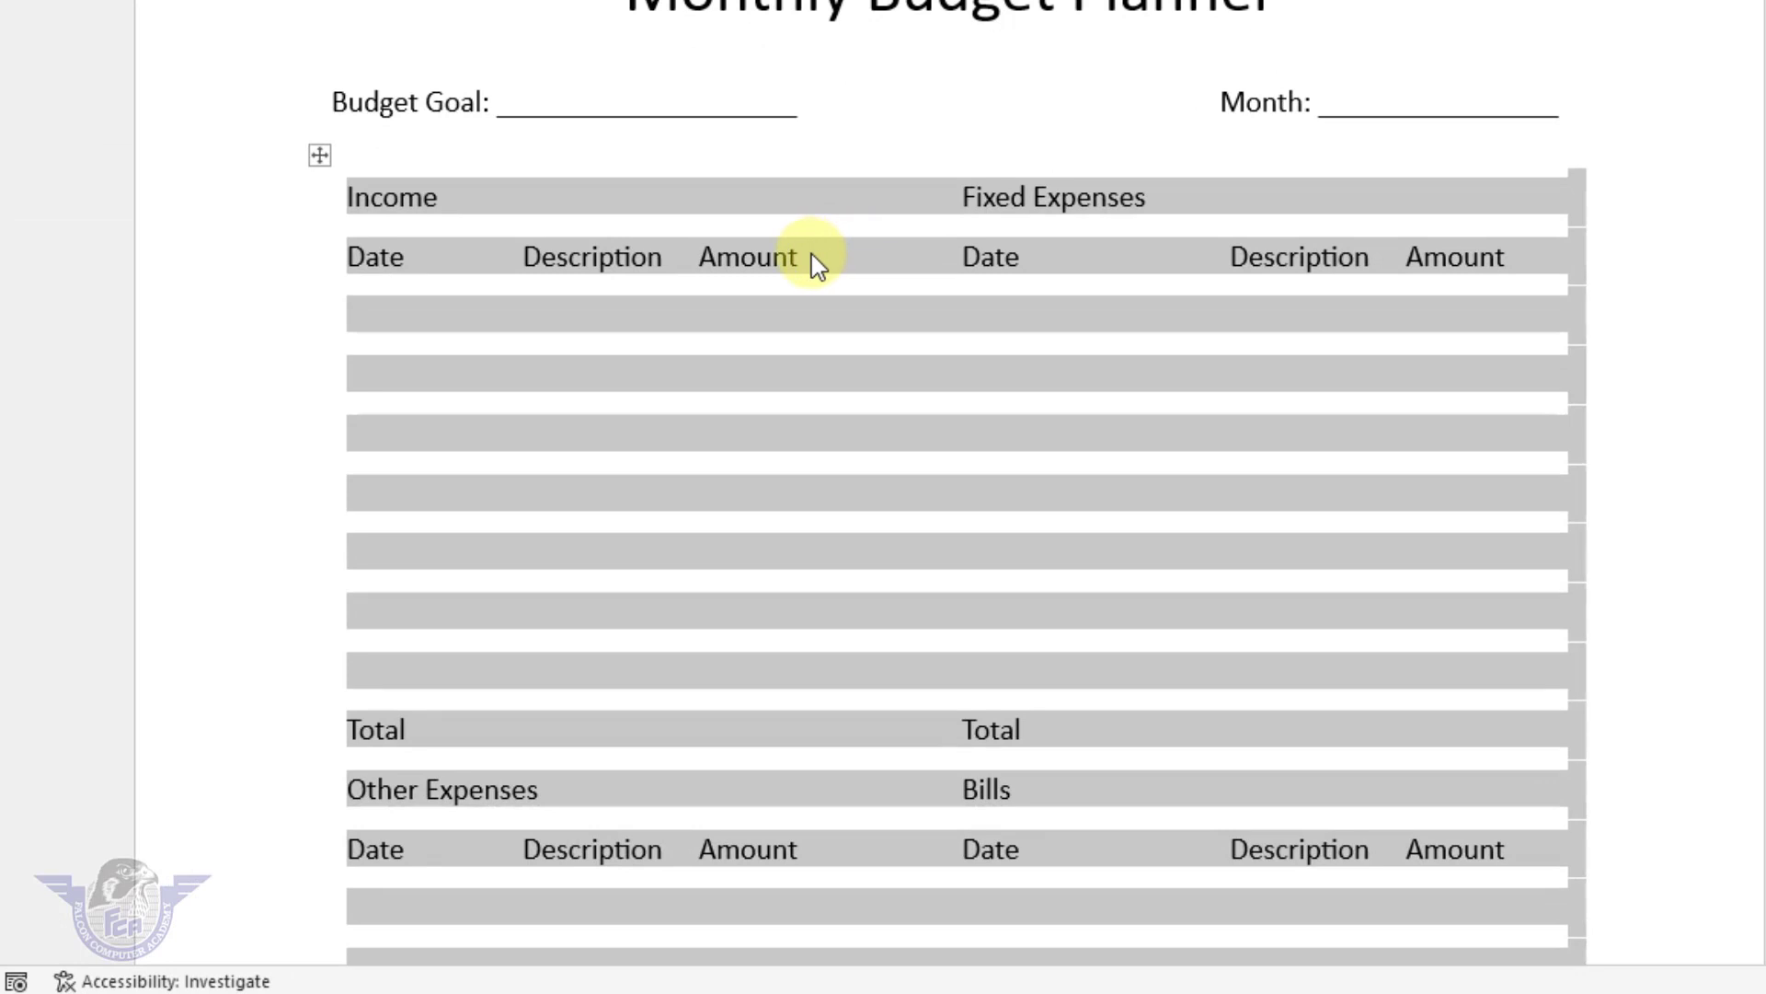
Show the gridlines of the borderless budget table.
{"action": "left_click", "coordinate": [811, 253]}
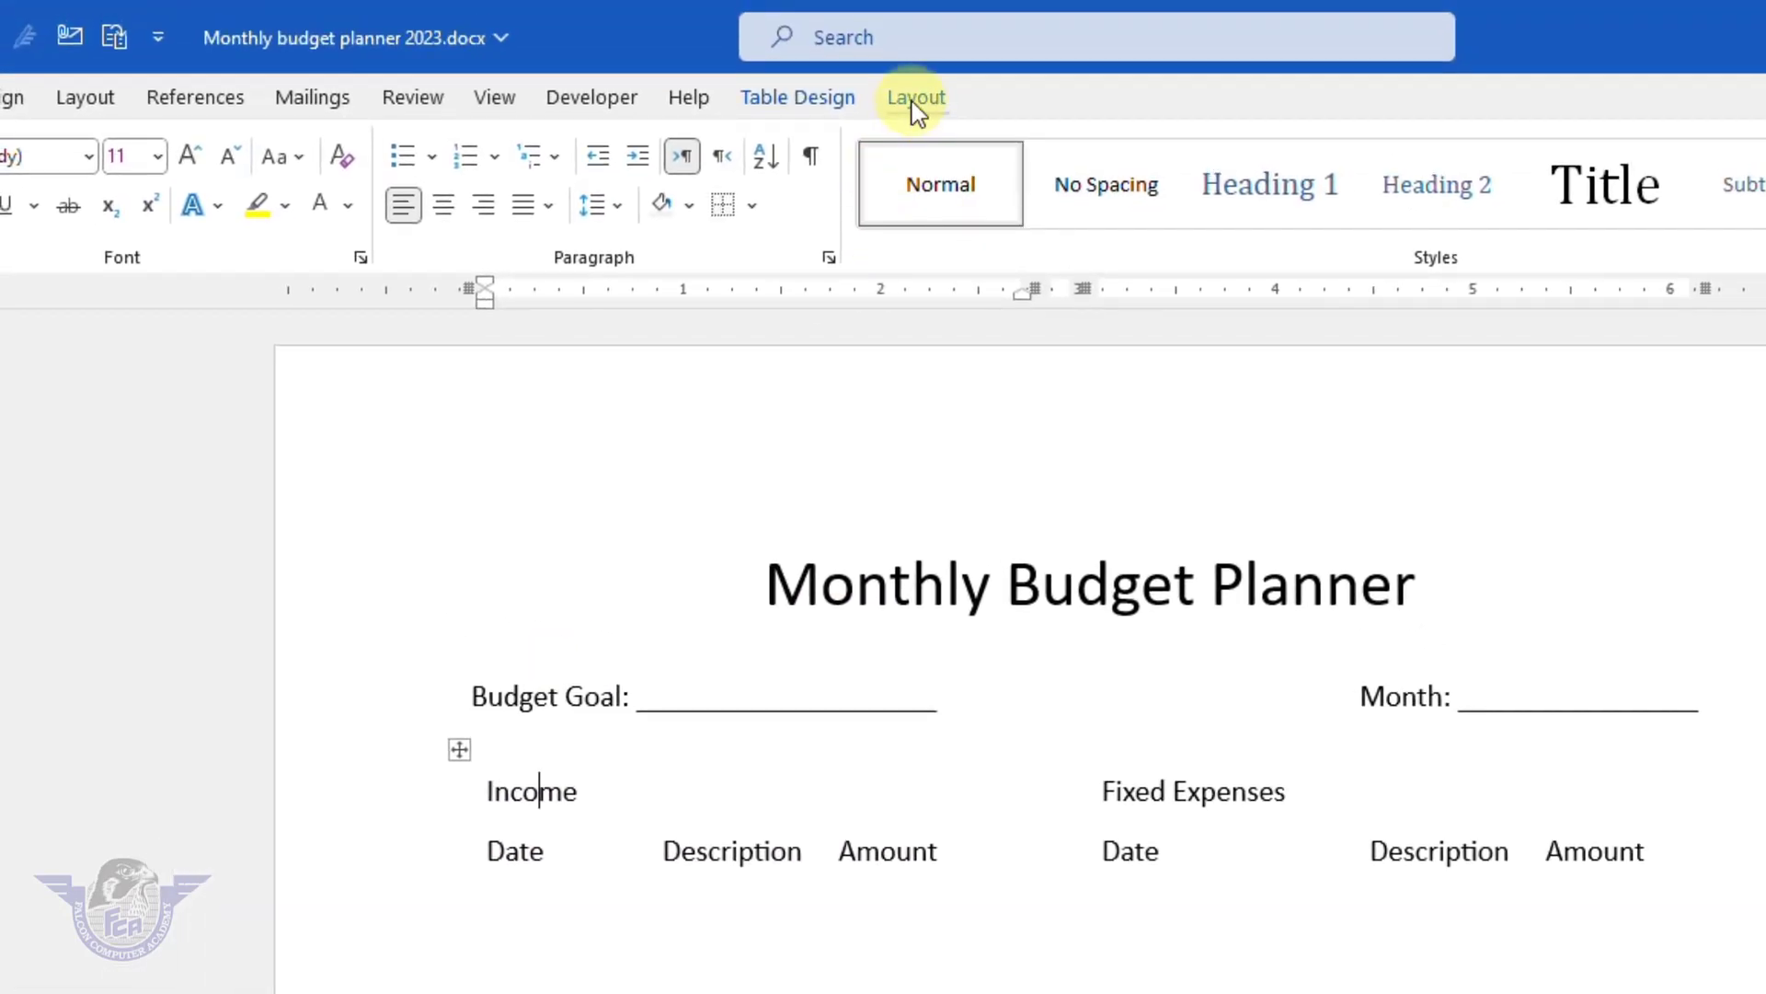
{"action": "left_click", "coordinate": [915, 110]}
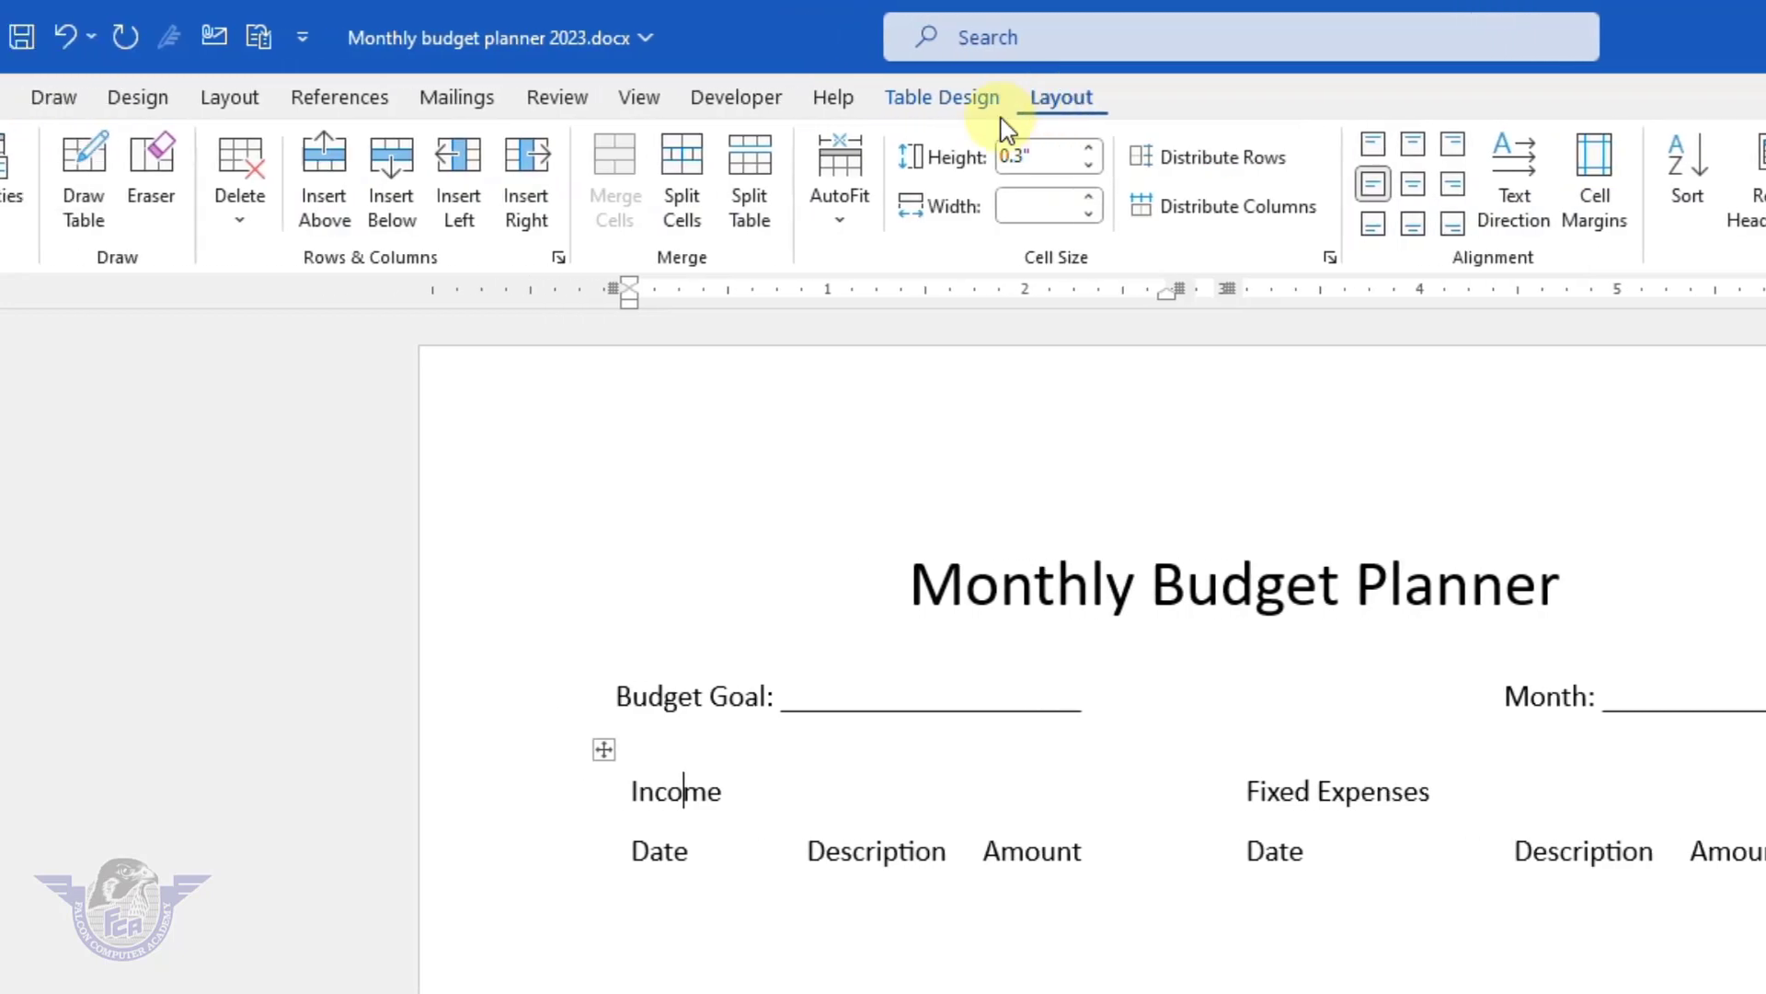
{"action": "left_click", "coordinate": [138, 177]}
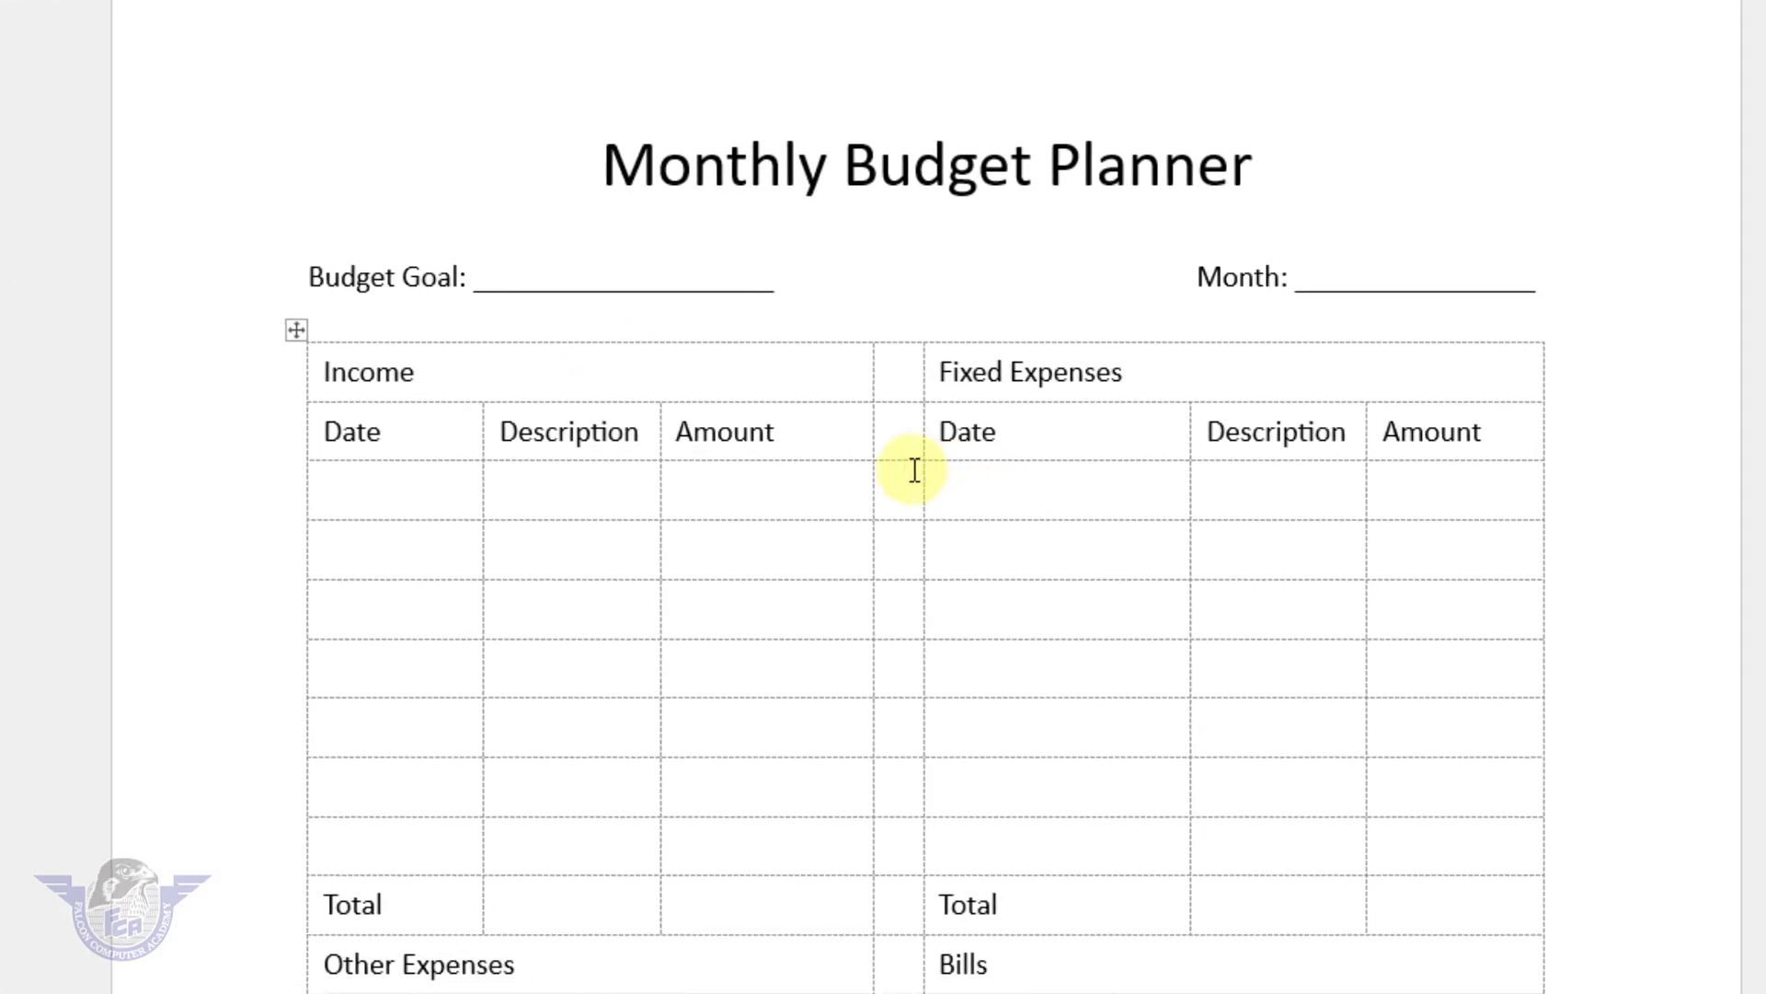
Apply all borders to the Income section's cells from the Date, Description and Amount row down to the Total row.
{"action": "left_click_drag", "start_coordinate": [440, 497], "coordinate": [738, 830]}
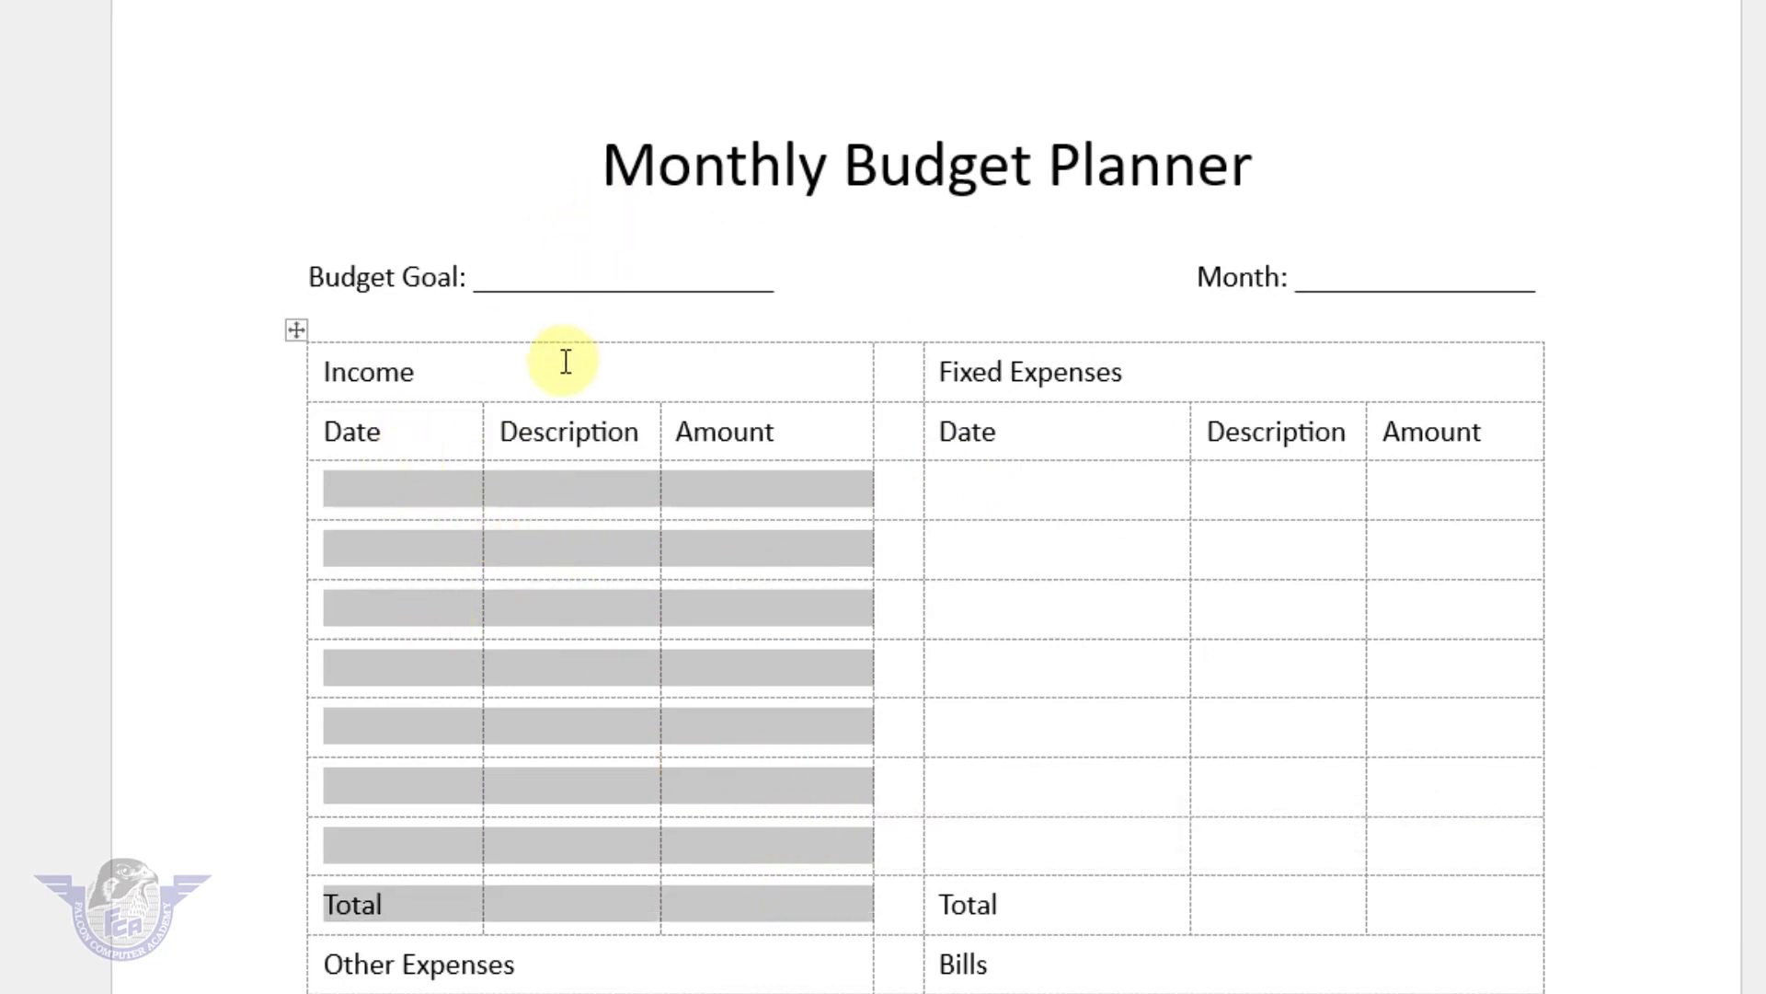
{"action": "left_click_drag", "start_coordinate": [424, 437], "coordinate": [690, 759]}
{"action": "left_click", "coordinate": [801, 58]}
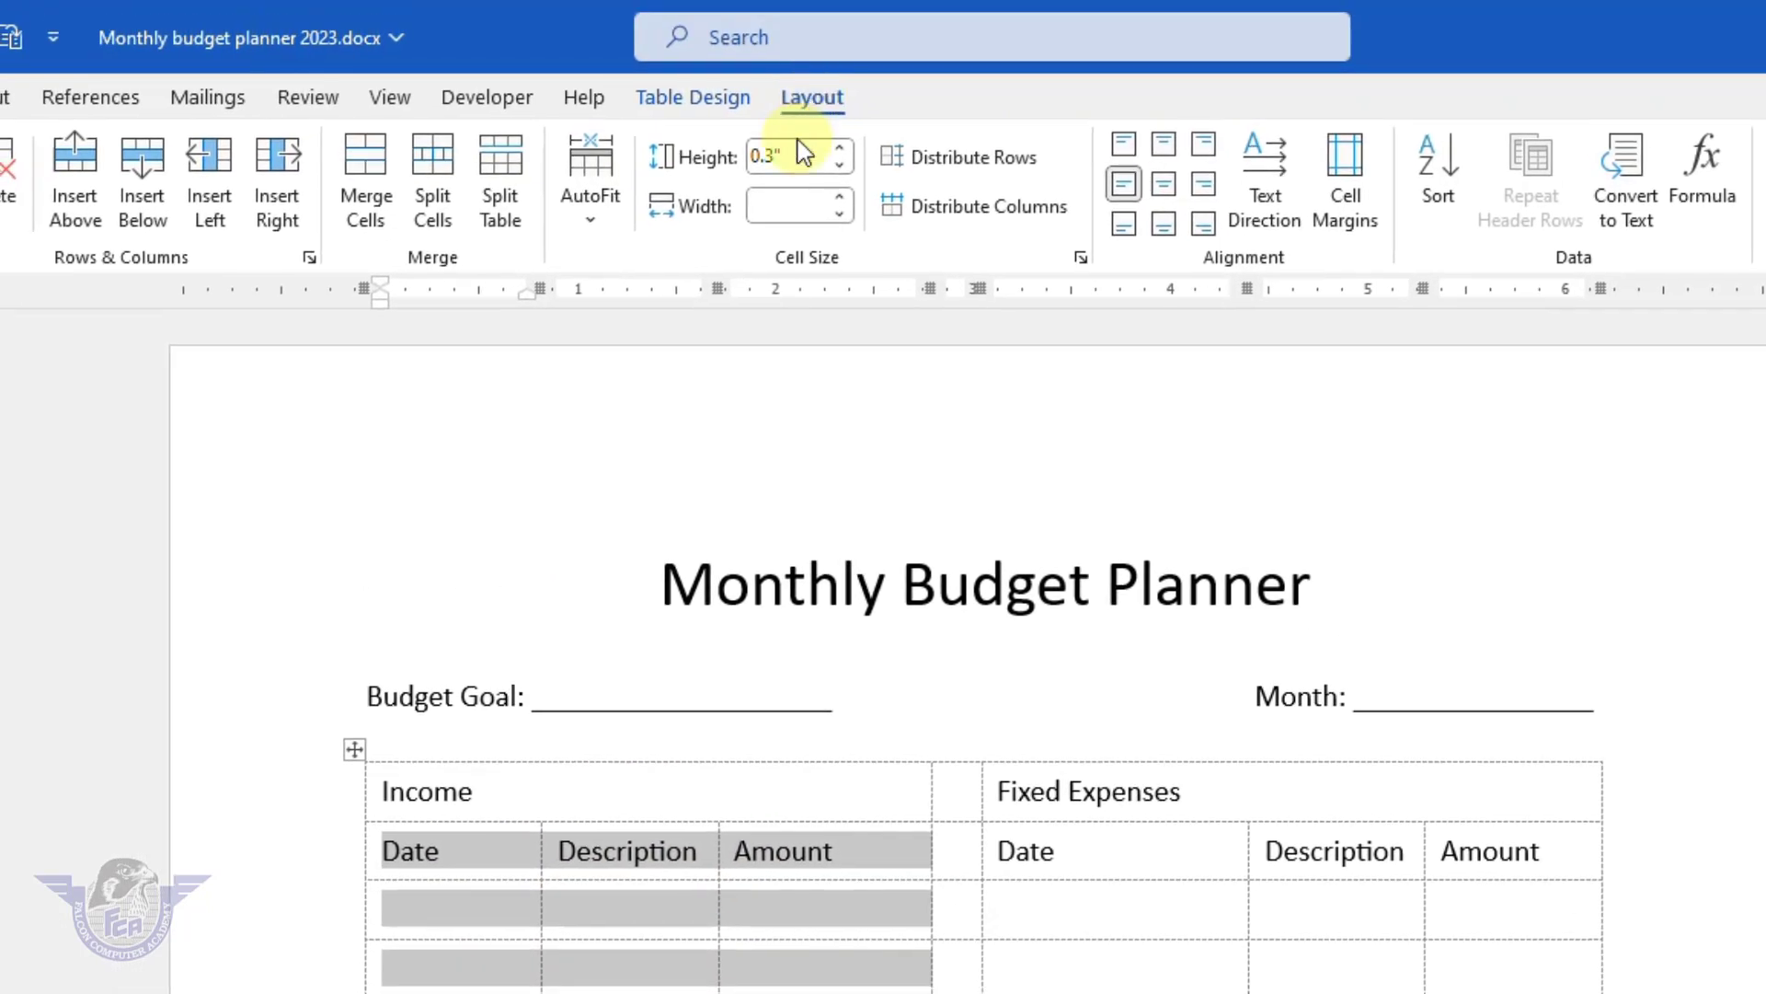
{"action": "left_click", "coordinate": [719, 107]}
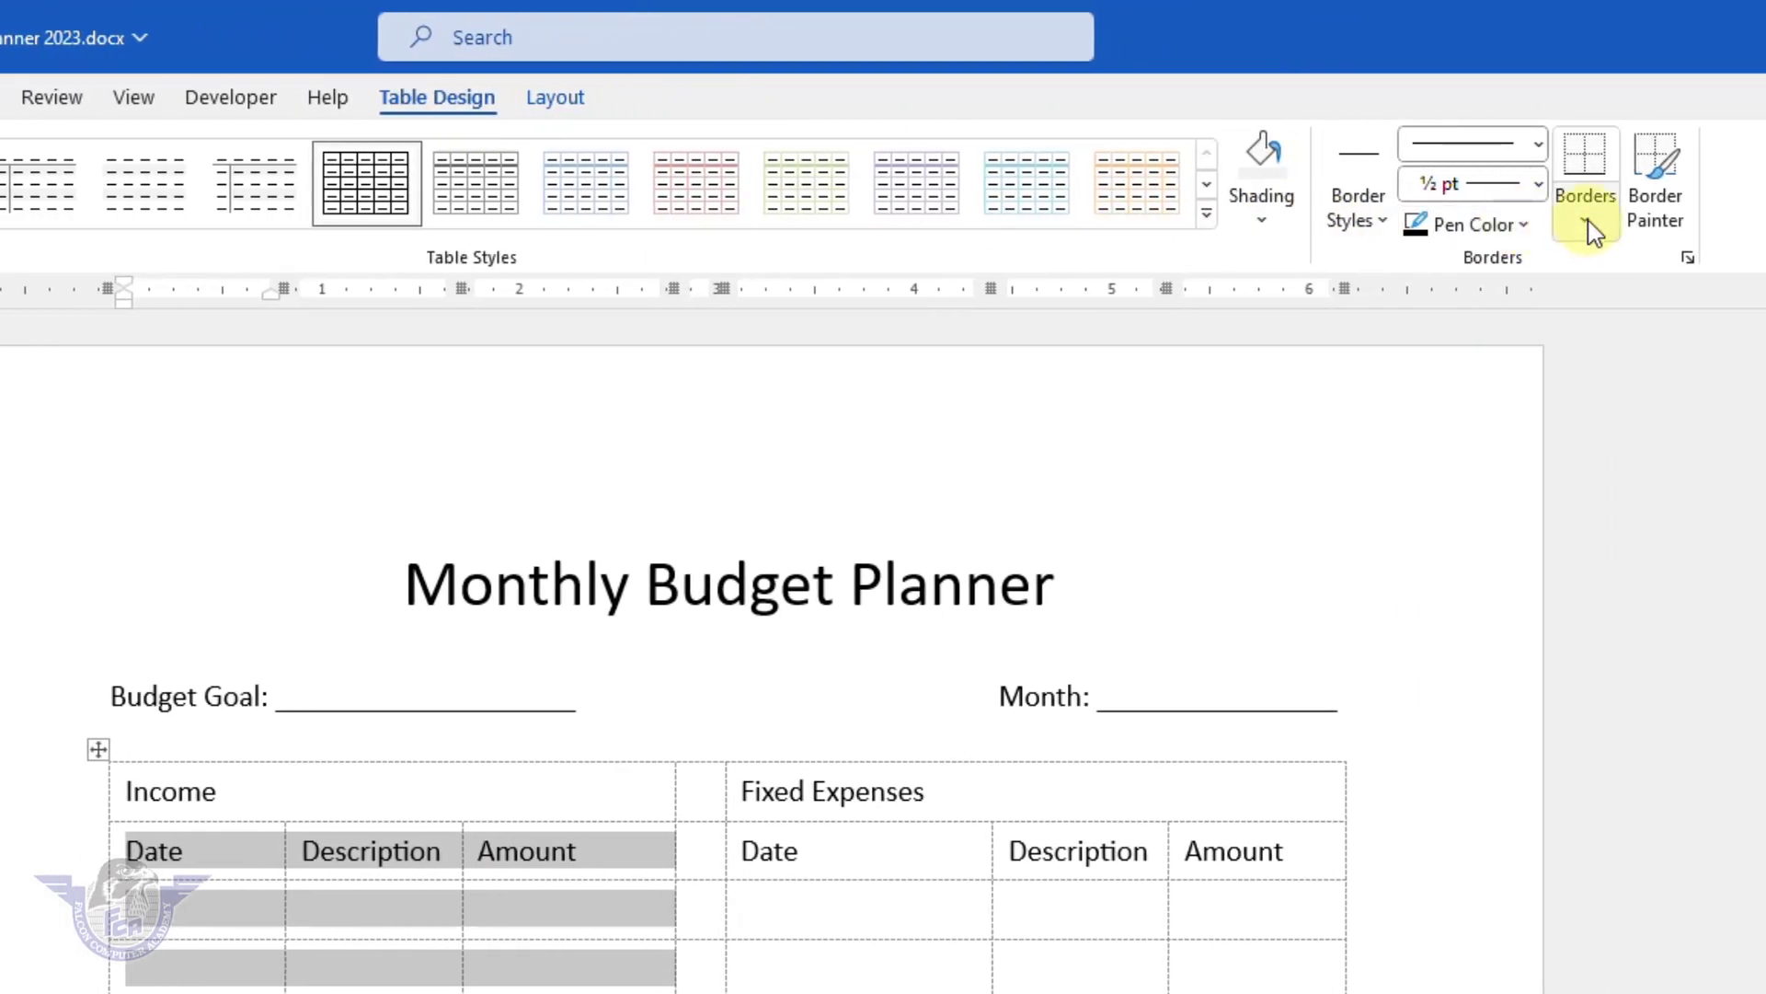
{"action": "left_click", "coordinate": [1589, 226]}
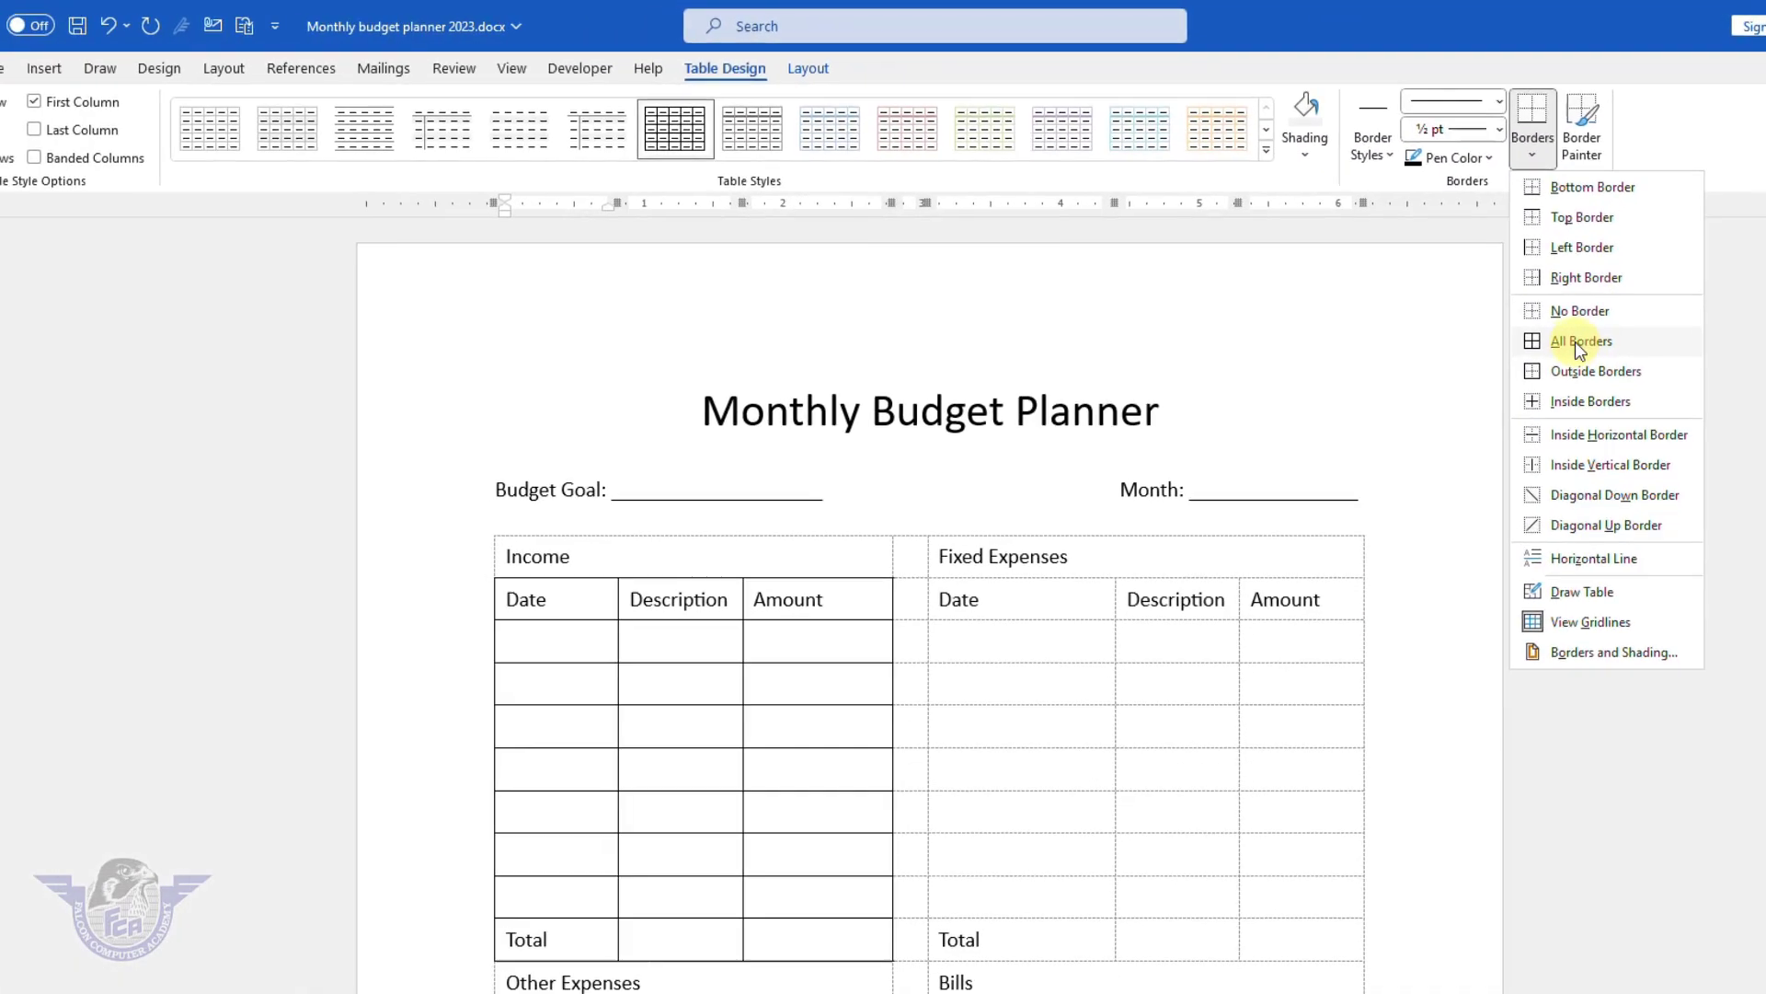
{"action": "left_click", "coordinate": [1575, 340]}
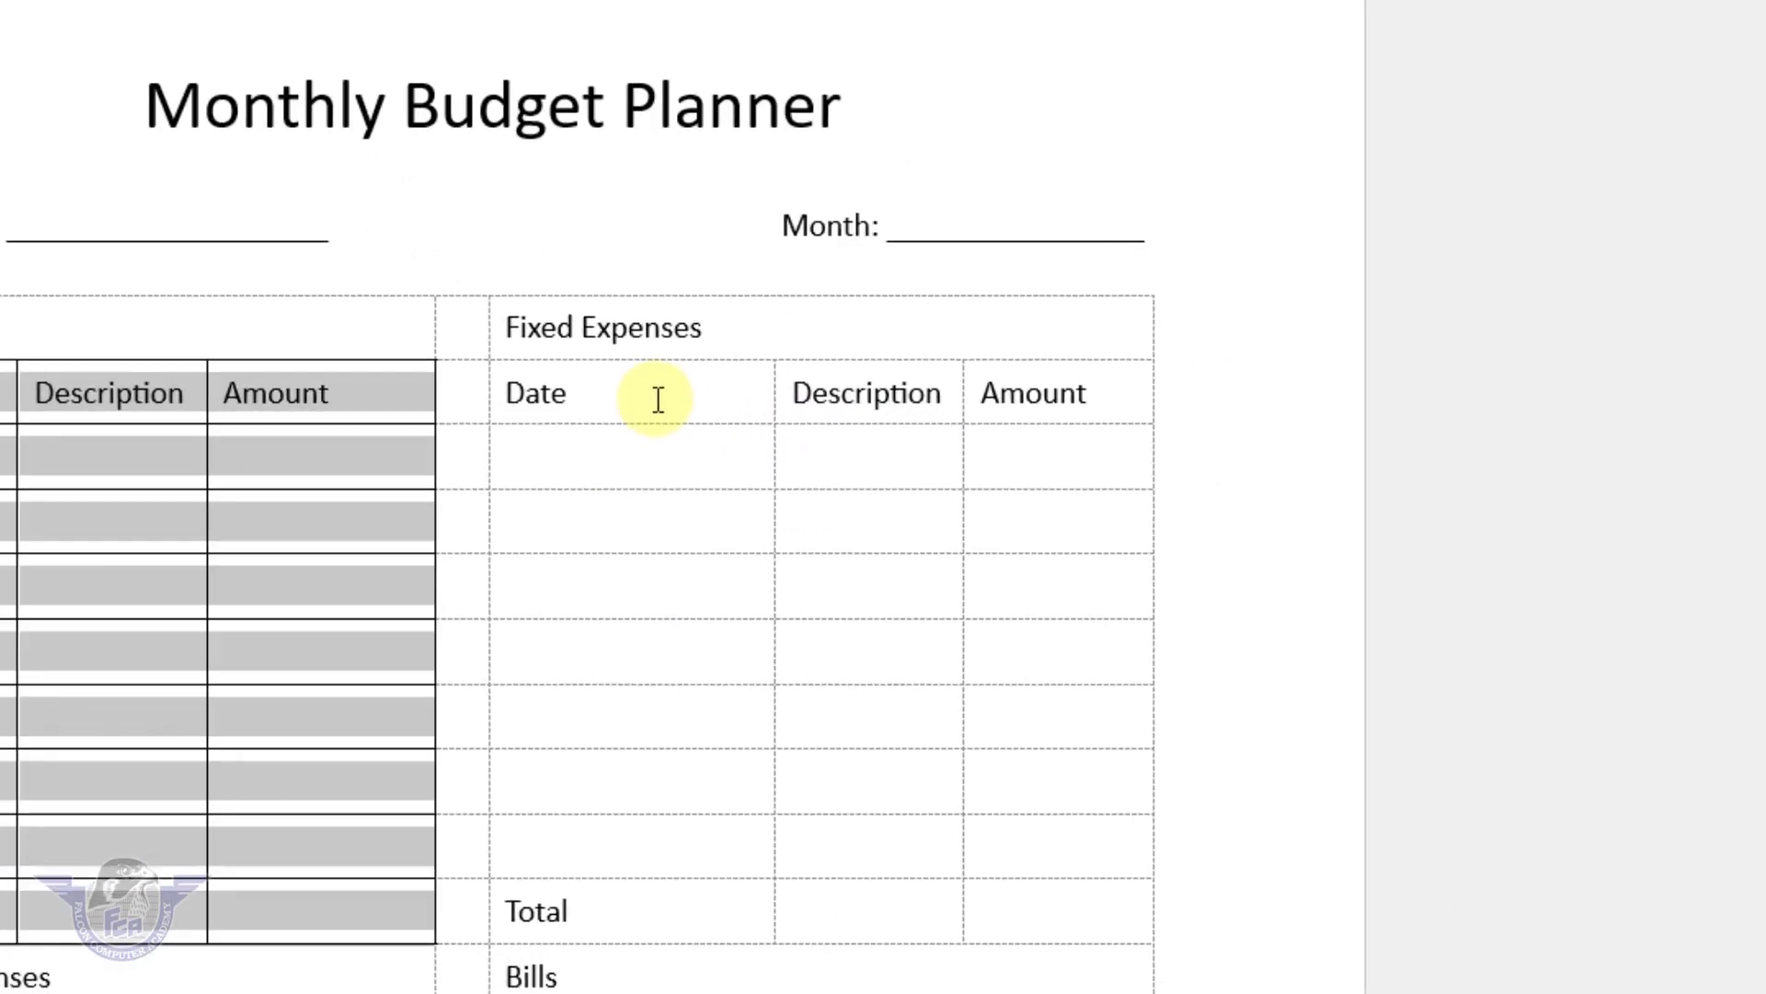
Apply all borders to the Fixed Expenses section's cells from the Date, Description and Amount row down to the Total row.
{"action": "left_click_drag", "start_coordinate": [1039, 599], "coordinate": [1294, 780]}
{"action": "left_click_drag", "start_coordinate": [954, 629], "coordinate": [907, 925]}
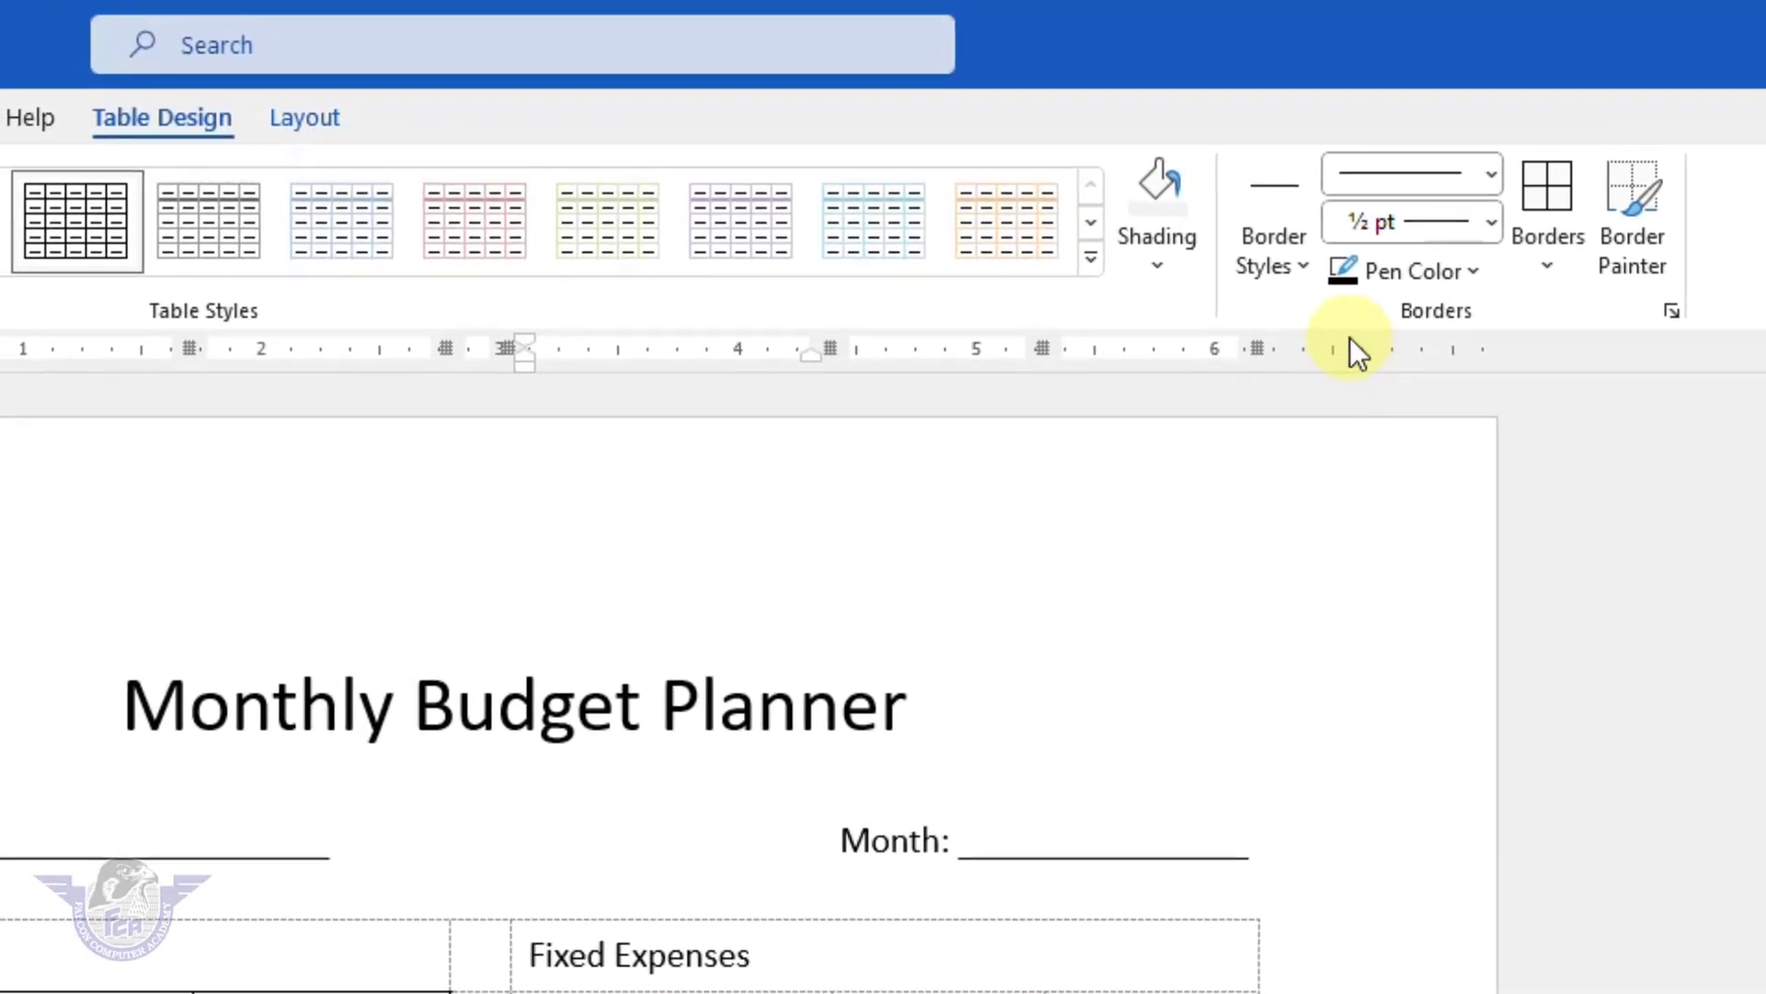
{"action": "left_click", "coordinate": [1548, 198]}
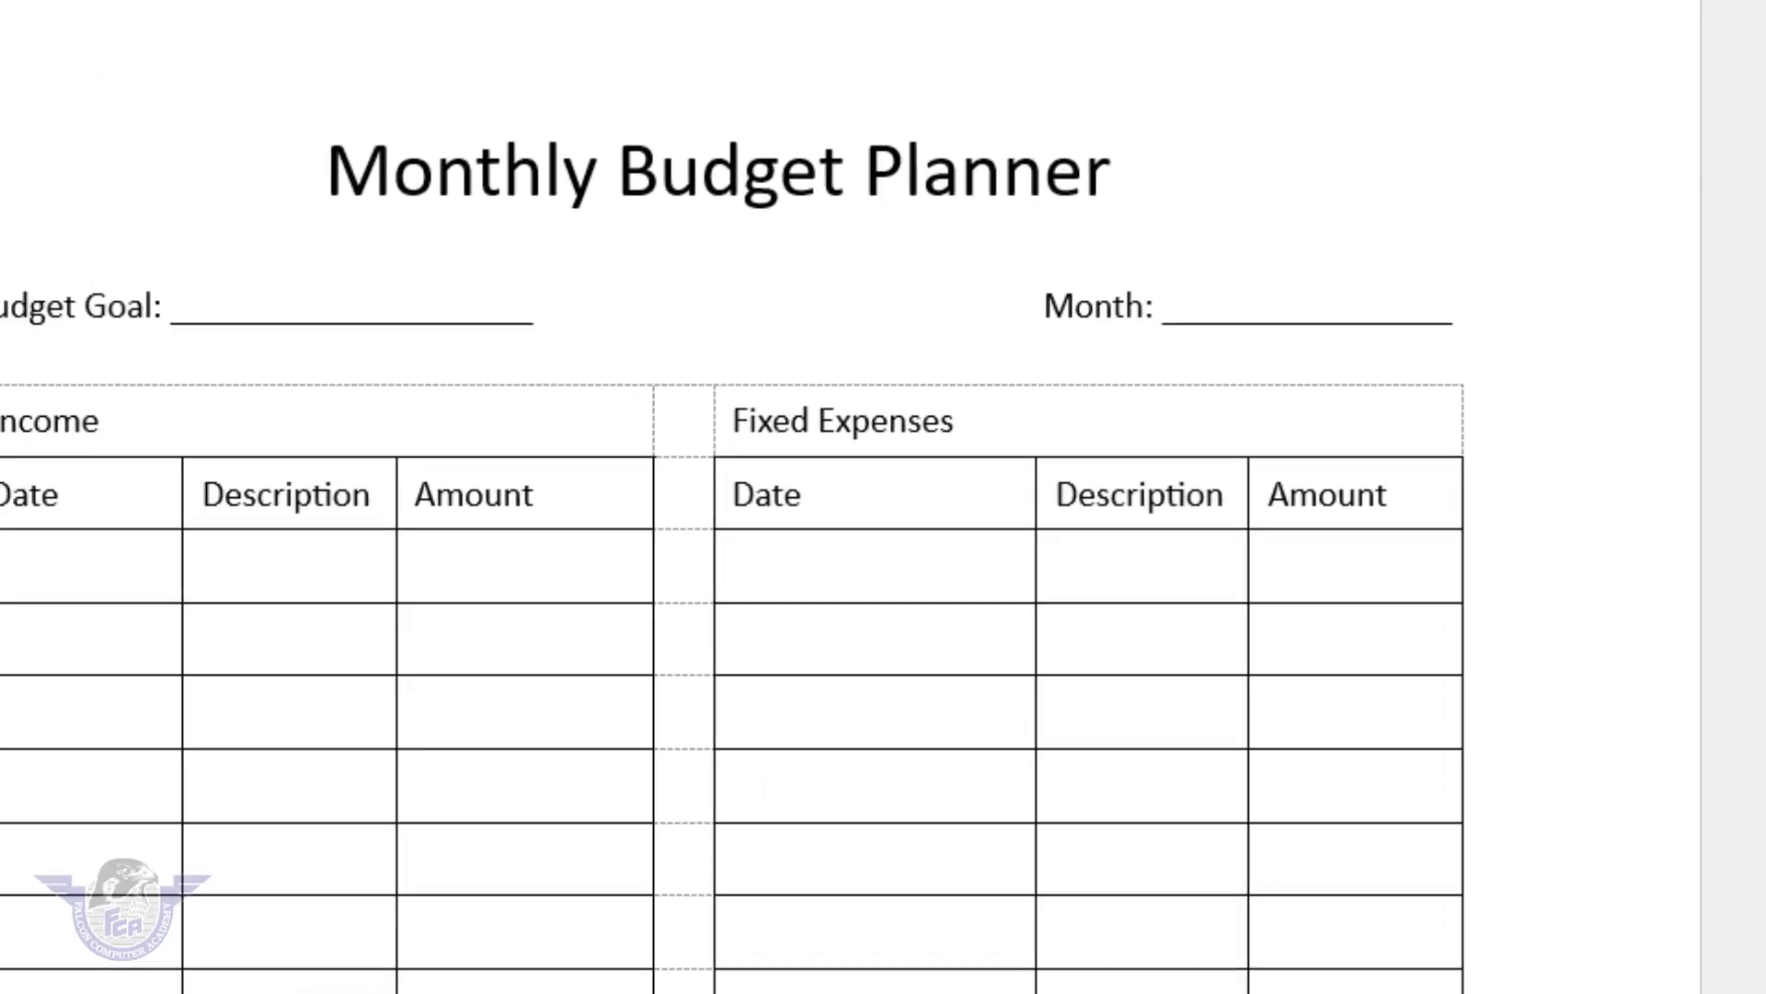
{"action": "scroll", "coordinate": [276, 887], "scroll_direction": "down", "scroll_amount": 6}
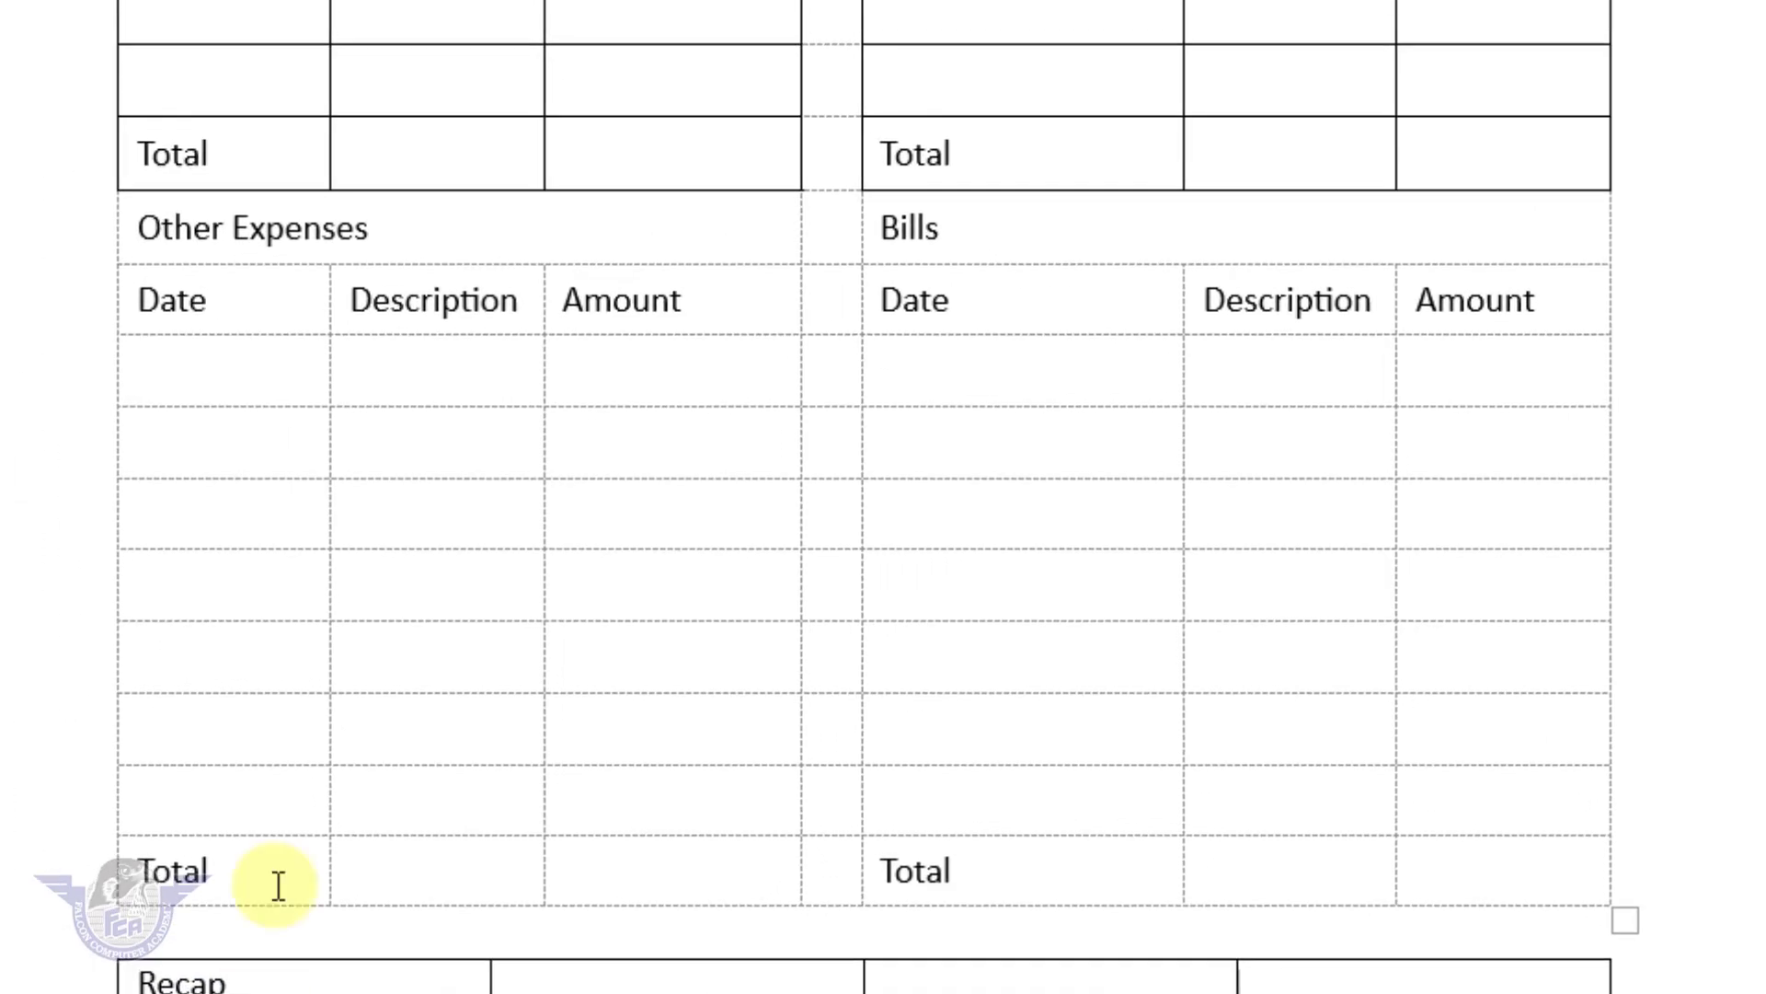
Apply all borders to the Other Expenses section's cells from the Date, Description and Amount row down to the Total row.
{"action": "left_click", "coordinate": [275, 304]}
{"action": "left_click_drag", "start_coordinate": [274, 303], "coordinate": [650, 883]}
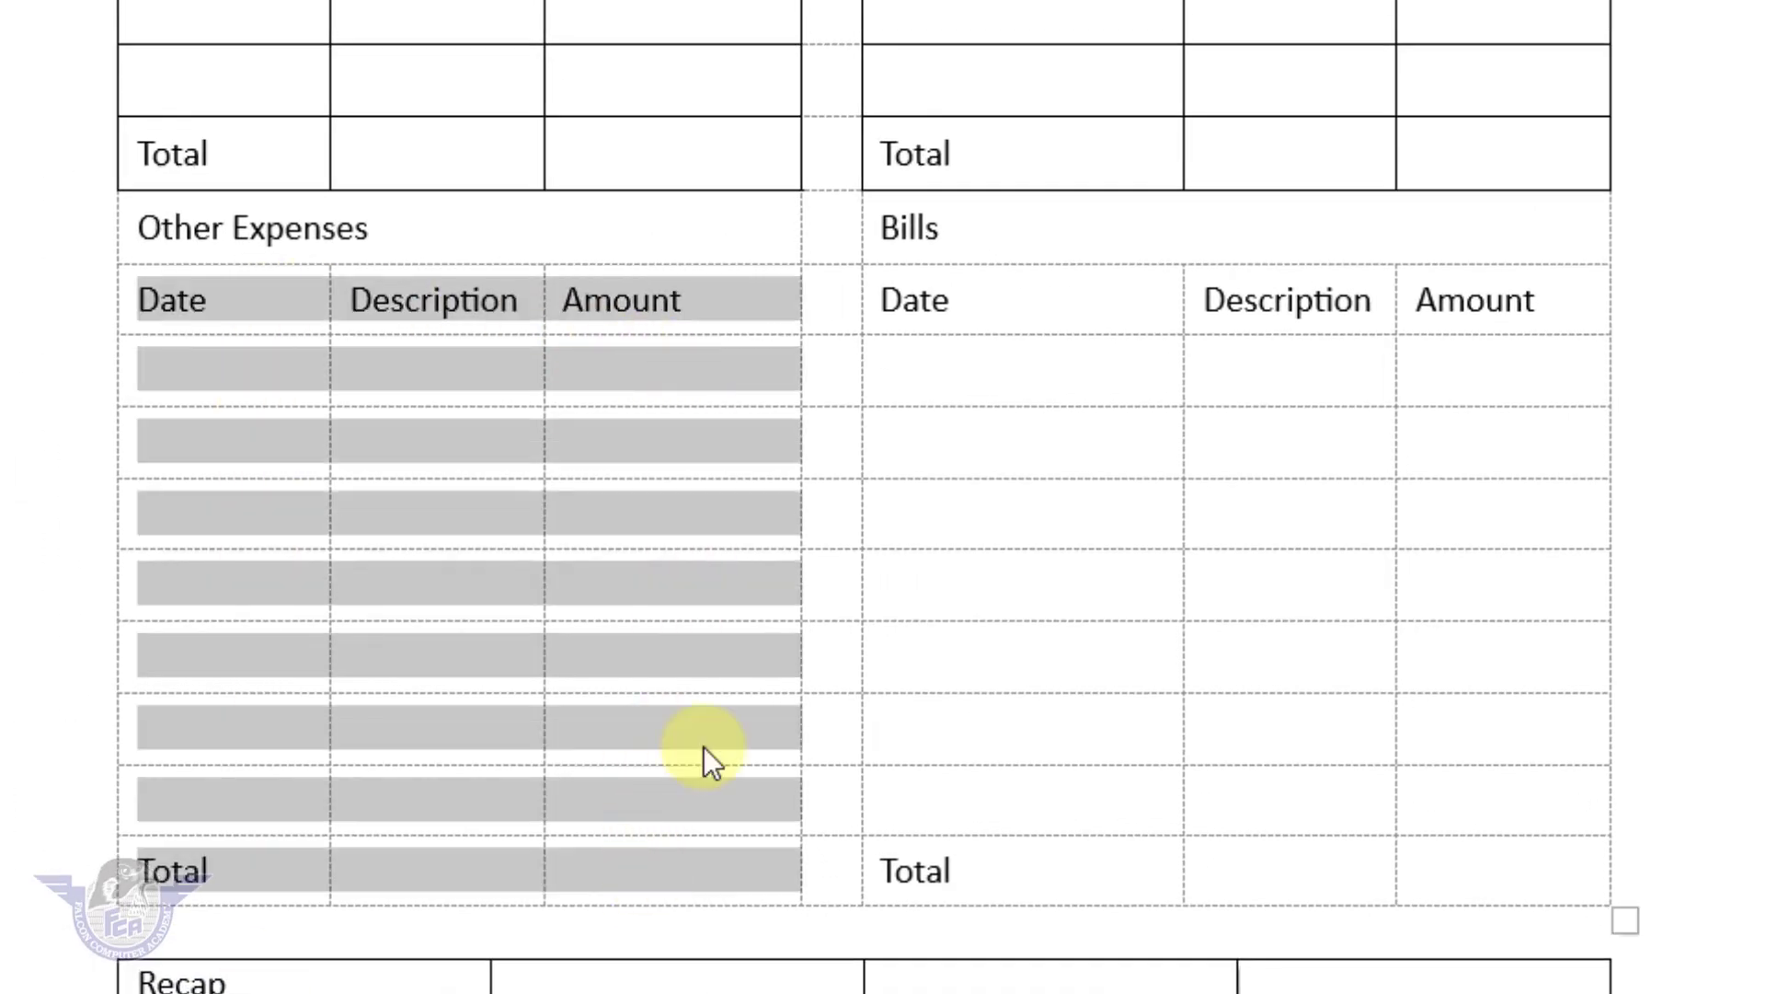
{"action": "left_click", "coordinate": [1380, 2]}
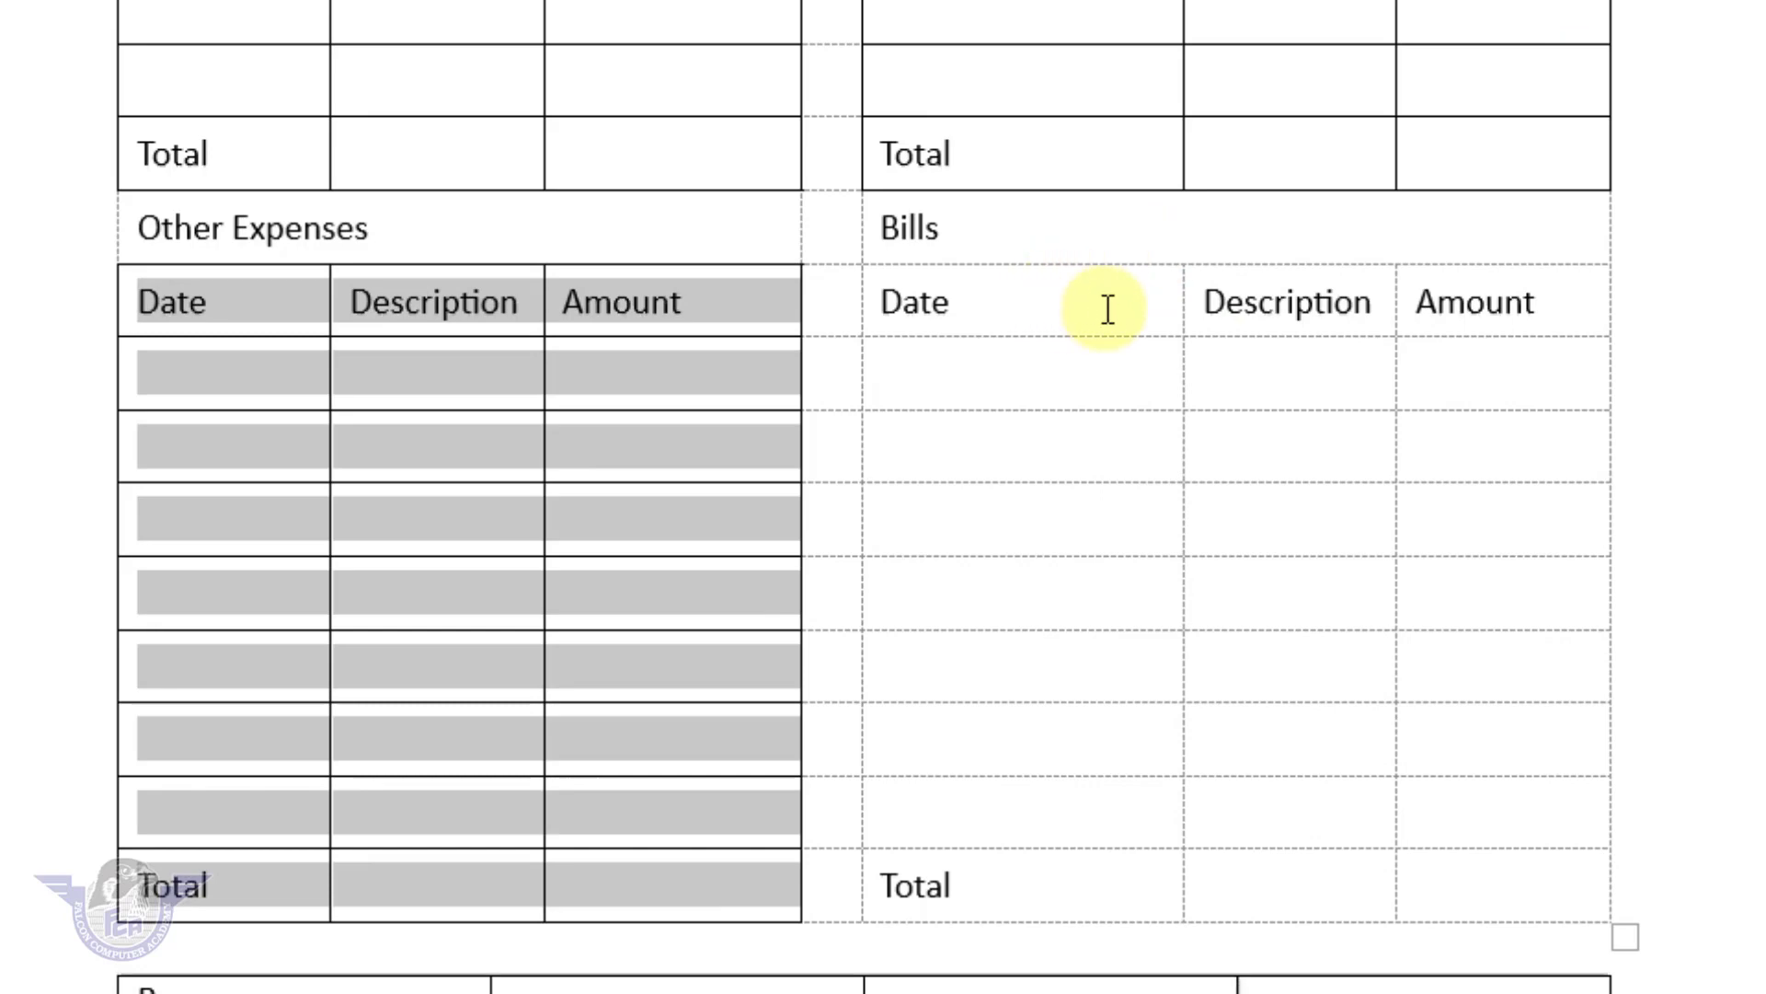
Apply all borders to the Bills section's cells from the Date, Description and Amount row down to the Total row.
{"action": "left_click_drag", "start_coordinate": [1108, 308], "coordinate": [1461, 852]}
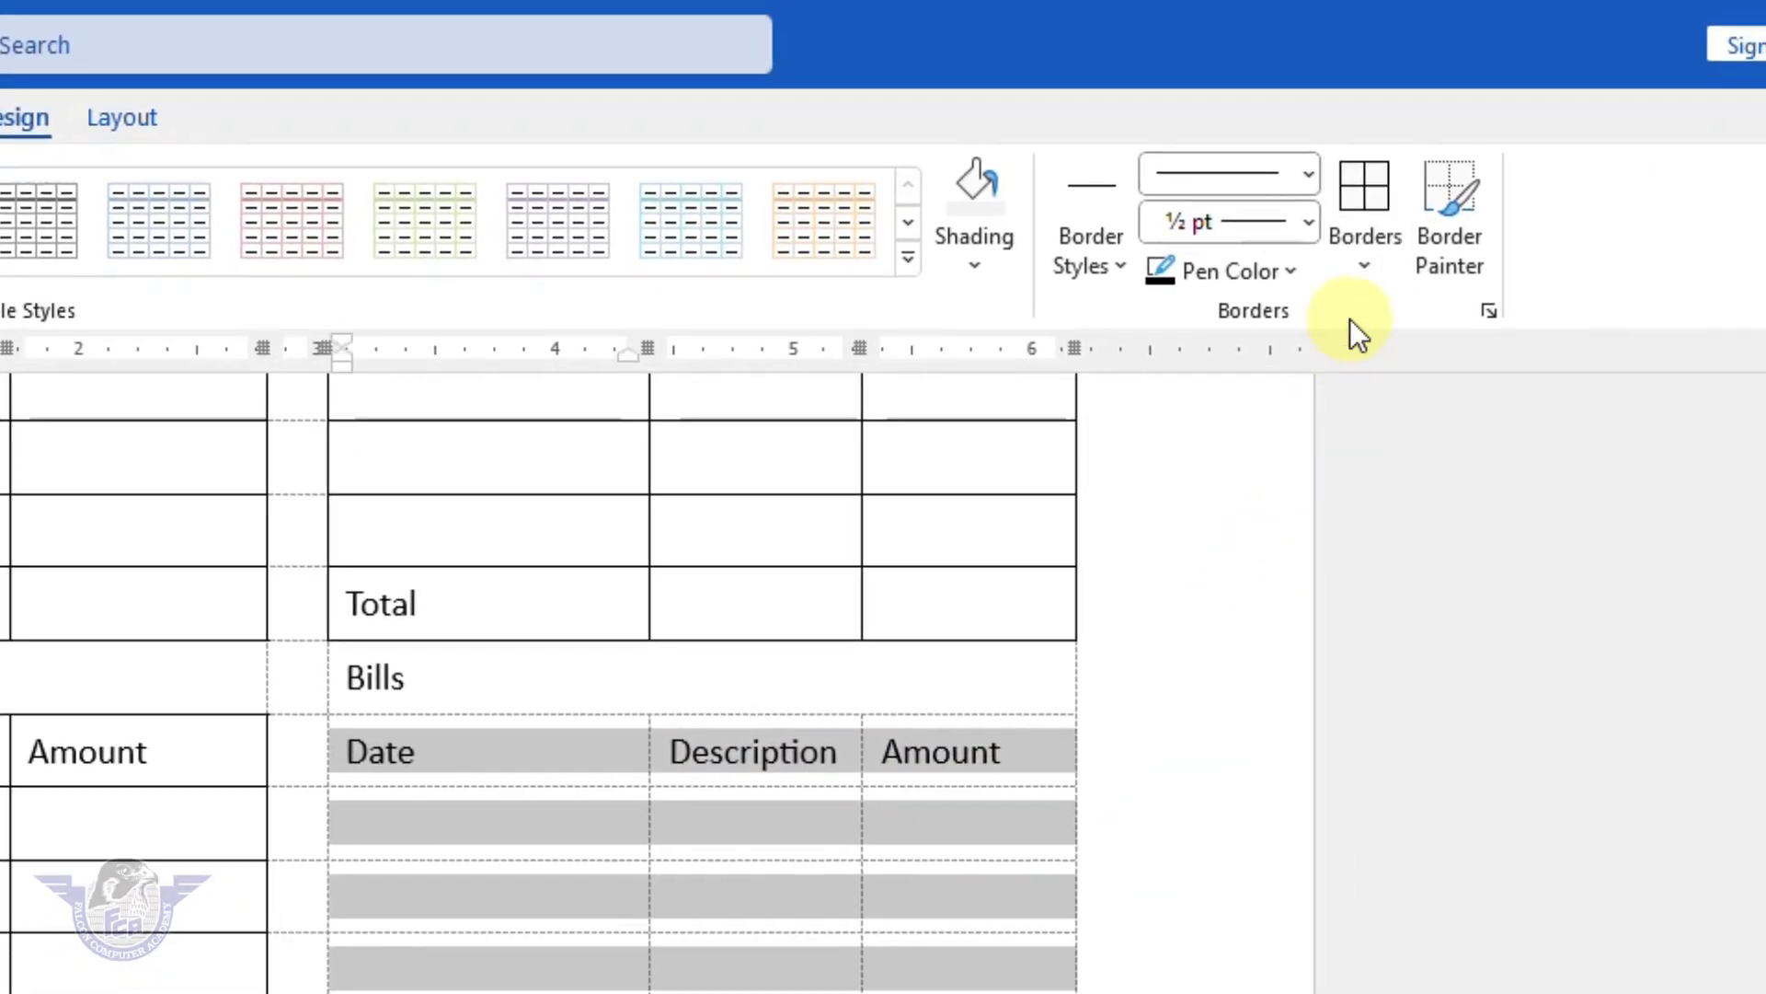
{"action": "left_click", "coordinate": [1361, 184]}
Remove all borders from the whole Recap table.
{"action": "scroll", "coordinate": [700, 680], "scroll_direction": "down", "scroll_amount": 4}
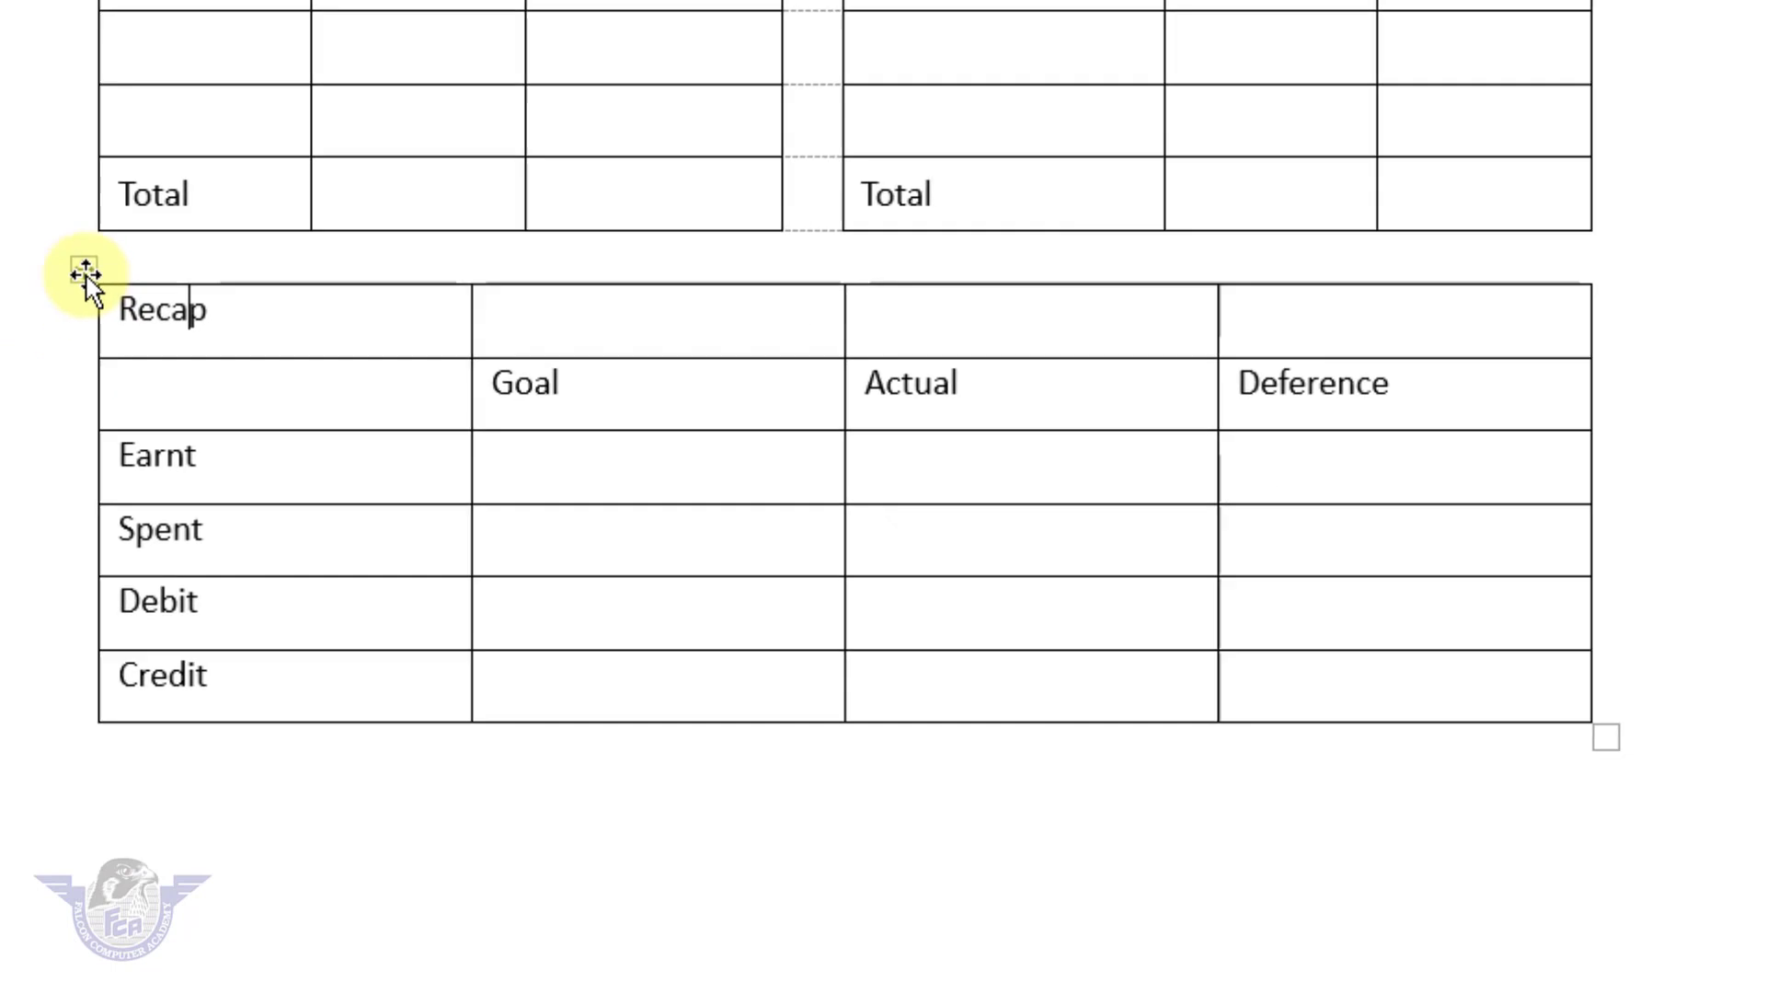
{"action": "left_click", "coordinate": [83, 276]}
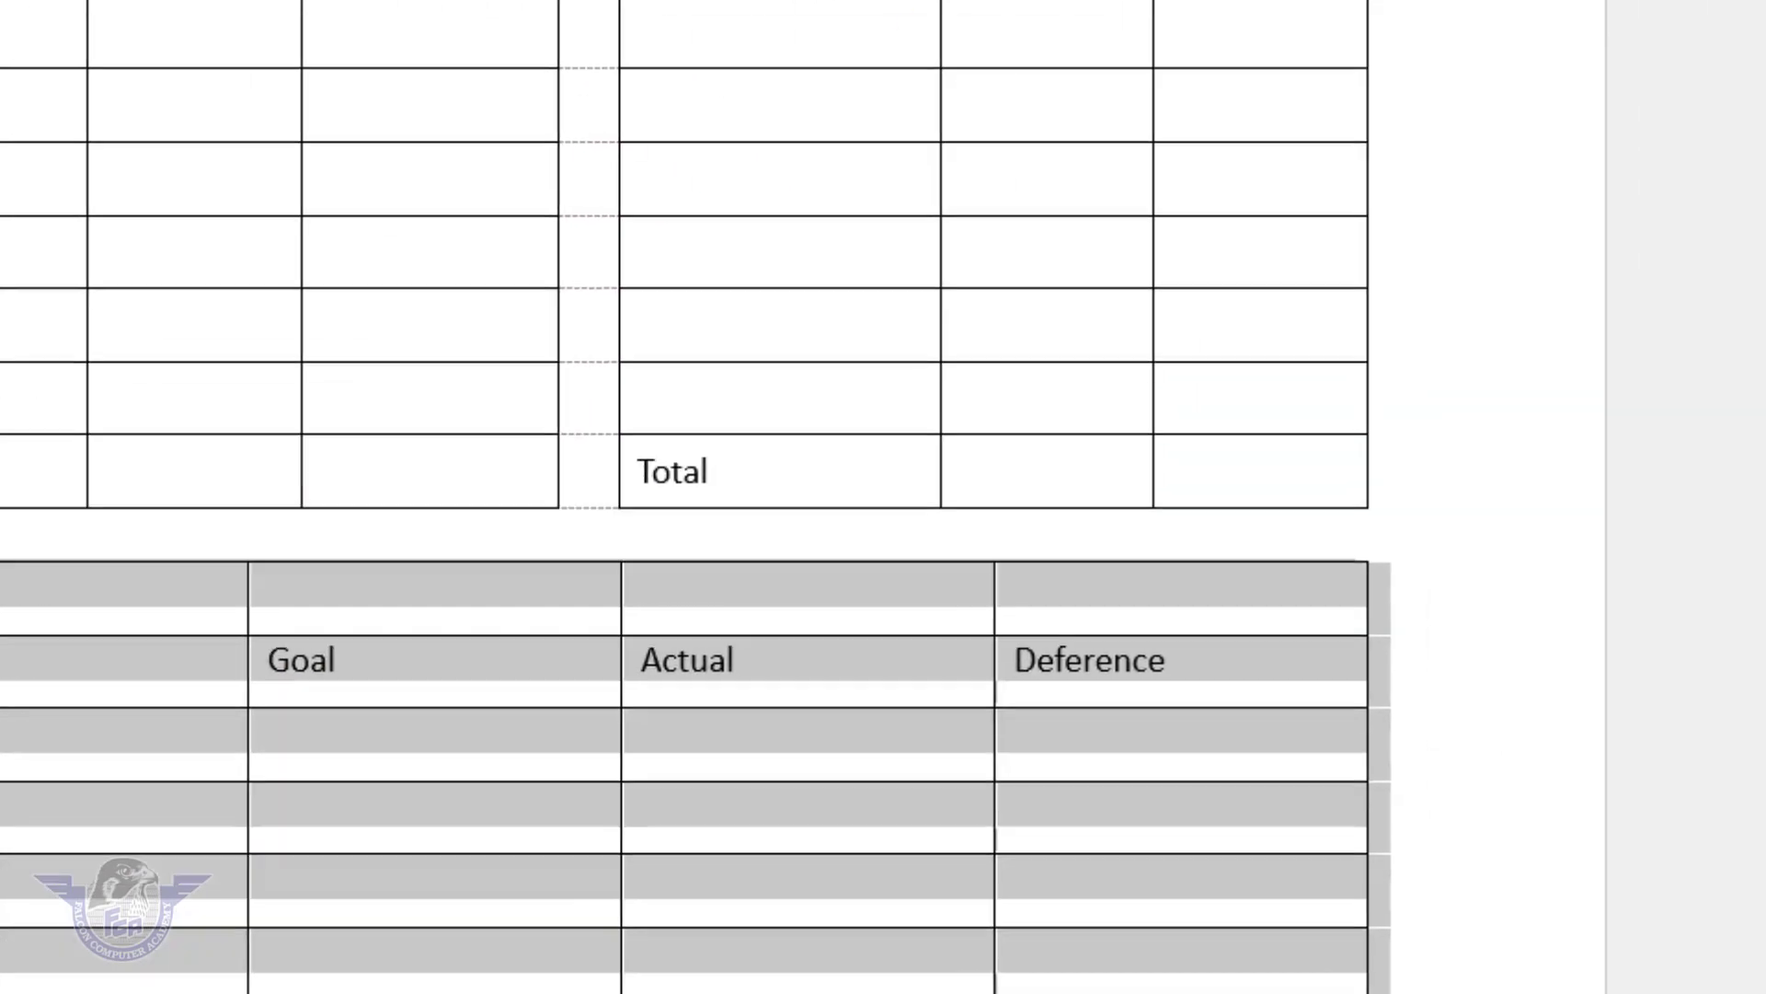
{"action": "left_click", "coordinate": [1259, 259]}
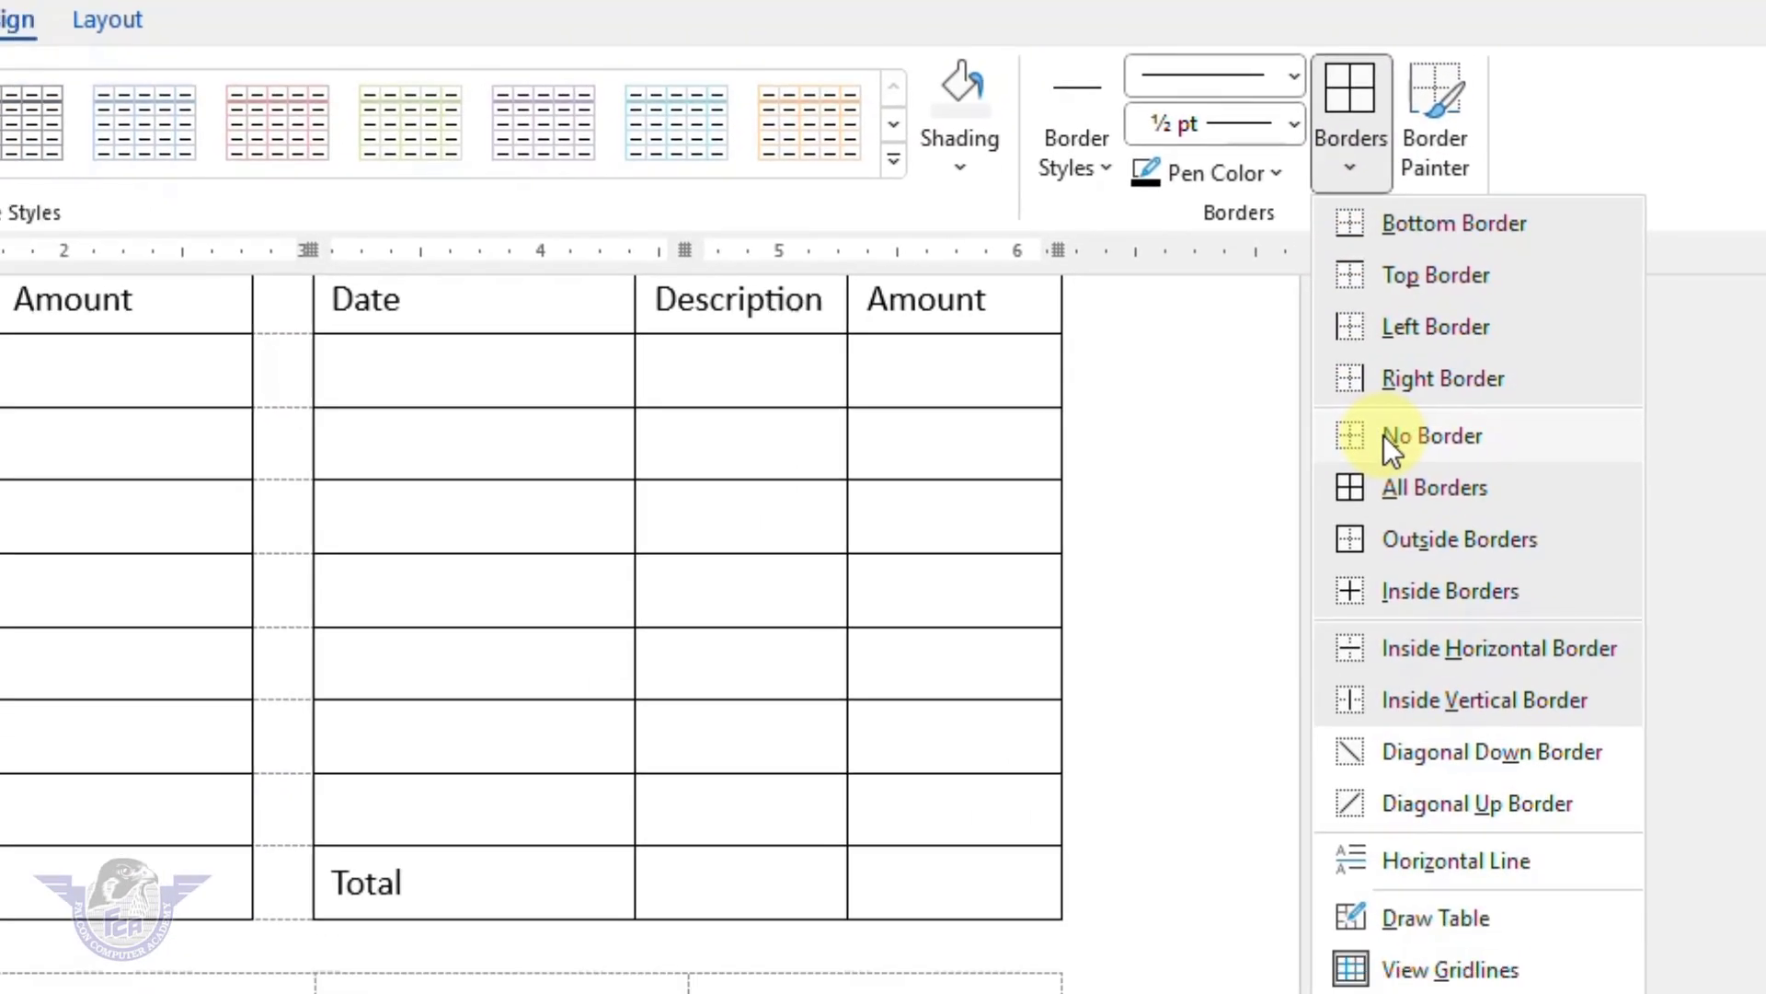
{"action": "left_click", "coordinate": [1383, 434]}
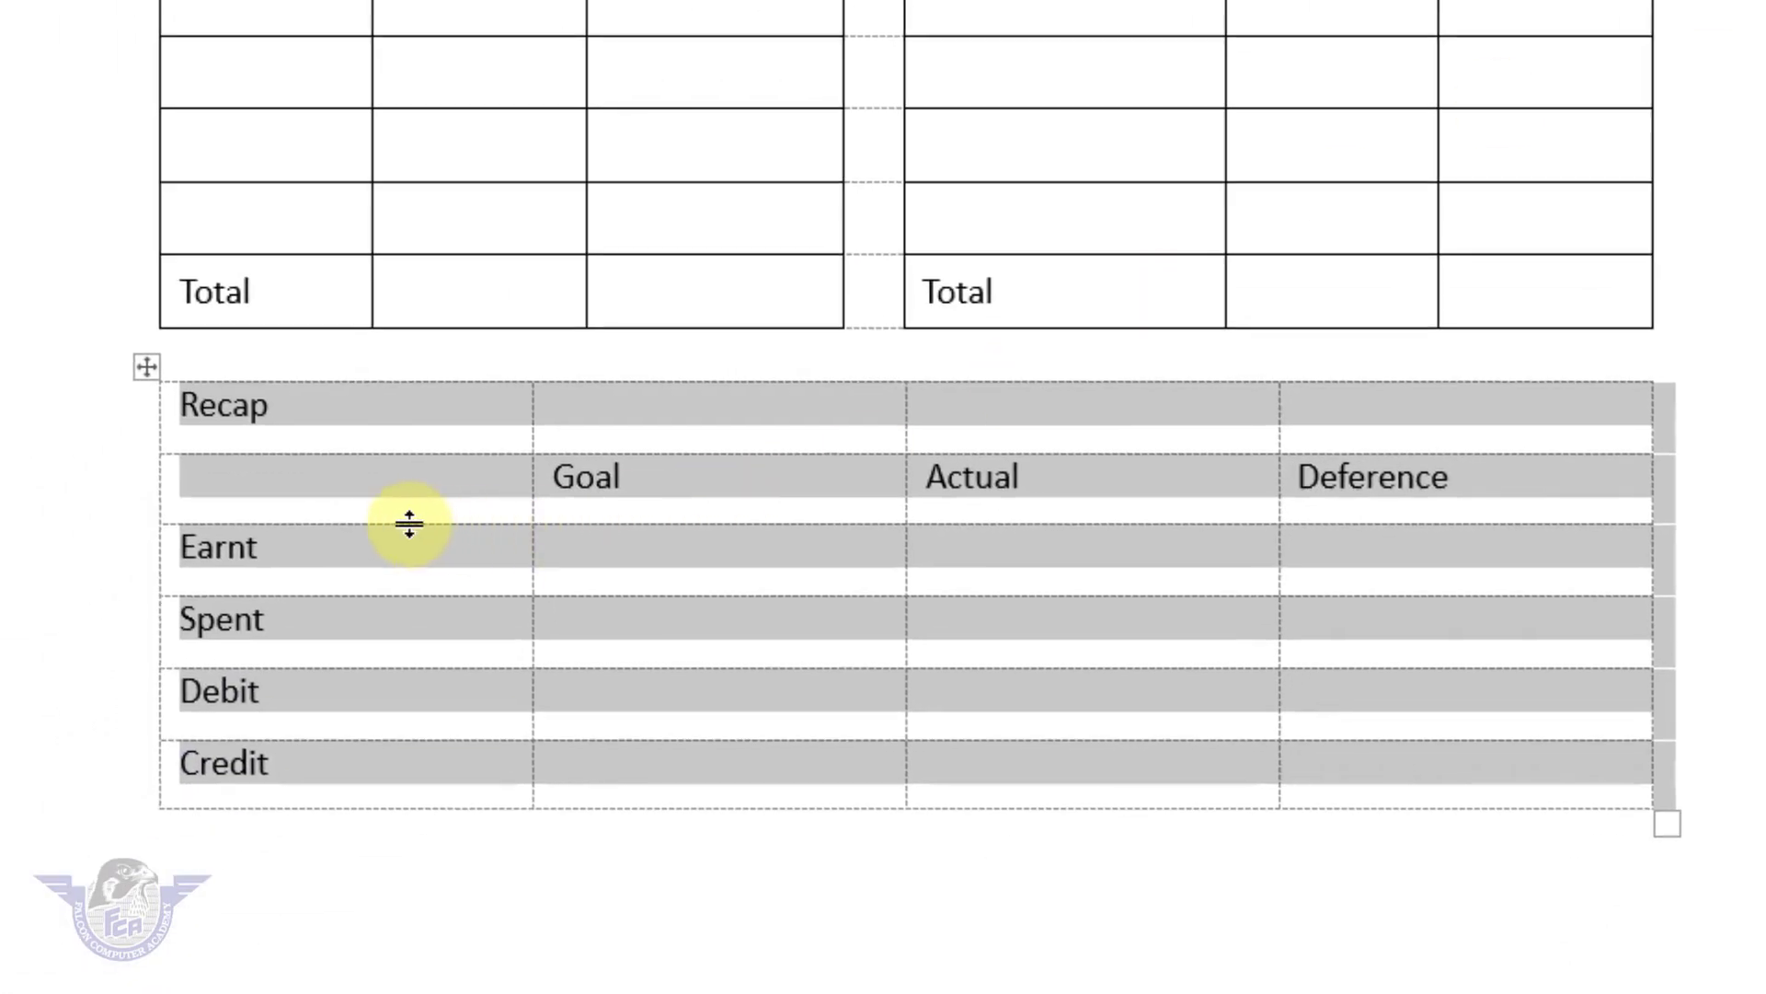
Apply all borders to the Recap table's rows from the Goal, Actual and Deference row down to the Credit row.
{"action": "left_click", "coordinate": [322, 496]}
{"action": "left_click_drag", "start_coordinate": [257, 503], "coordinate": [1360, 759]}
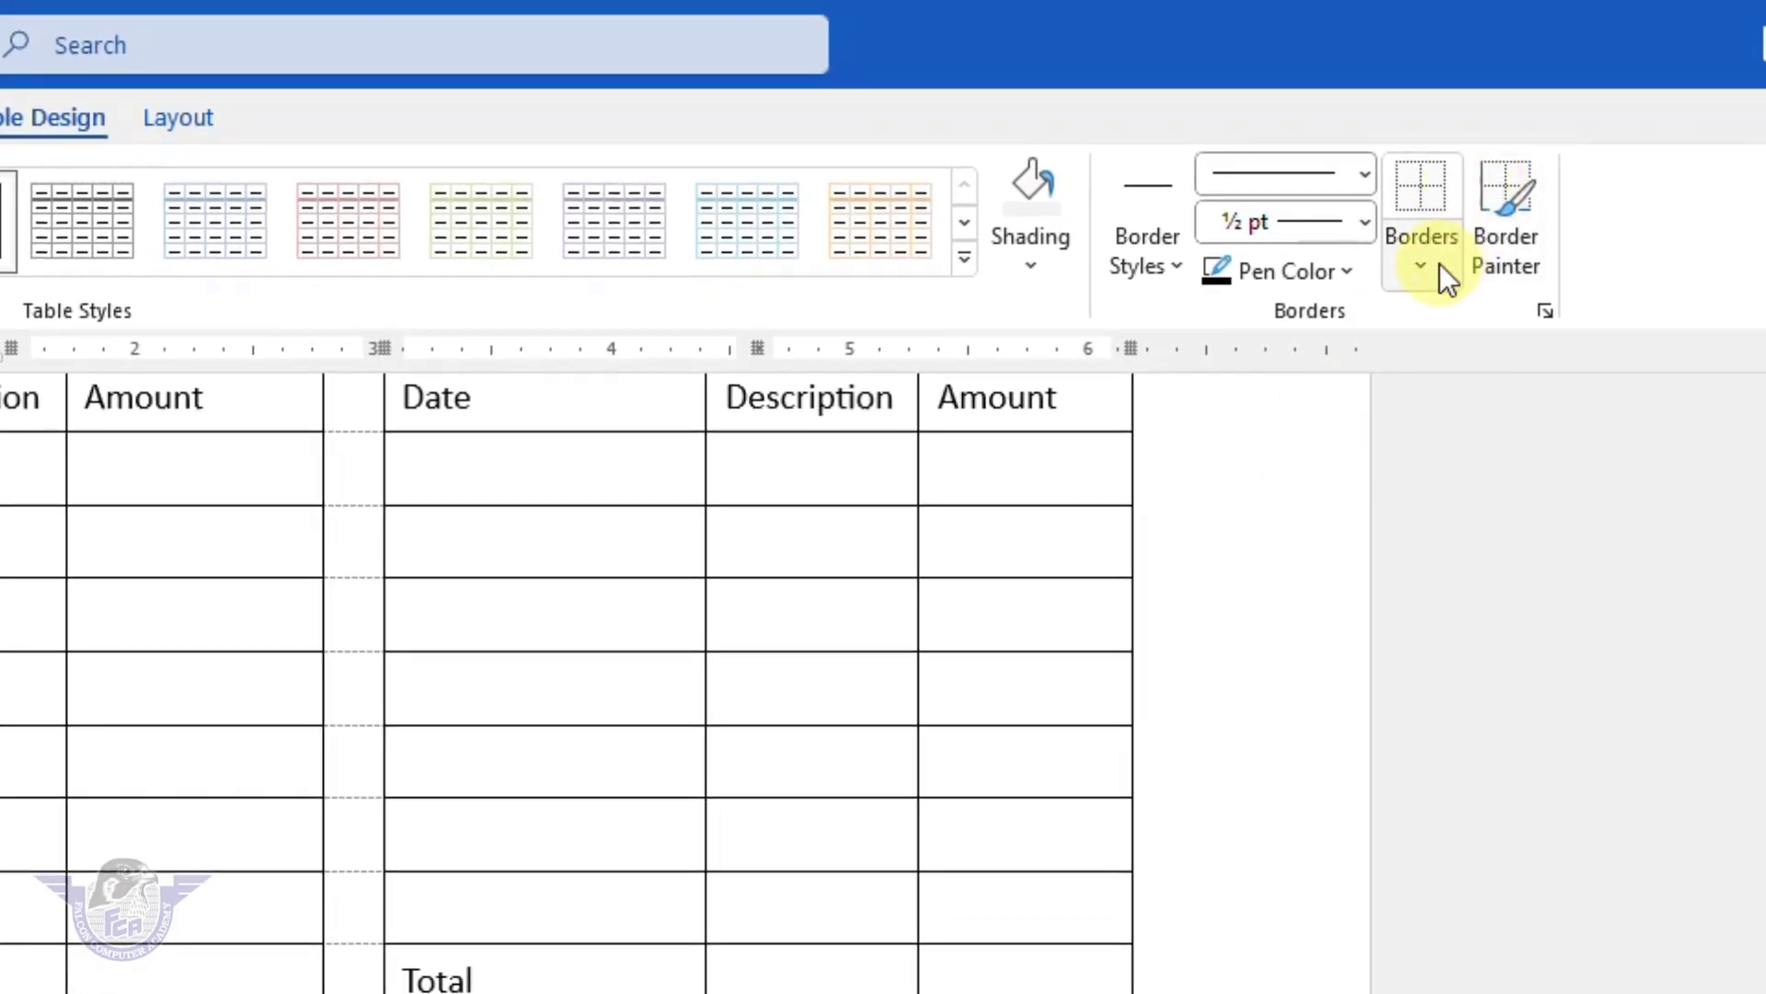
{"action": "left_click", "coordinate": [1439, 263]}
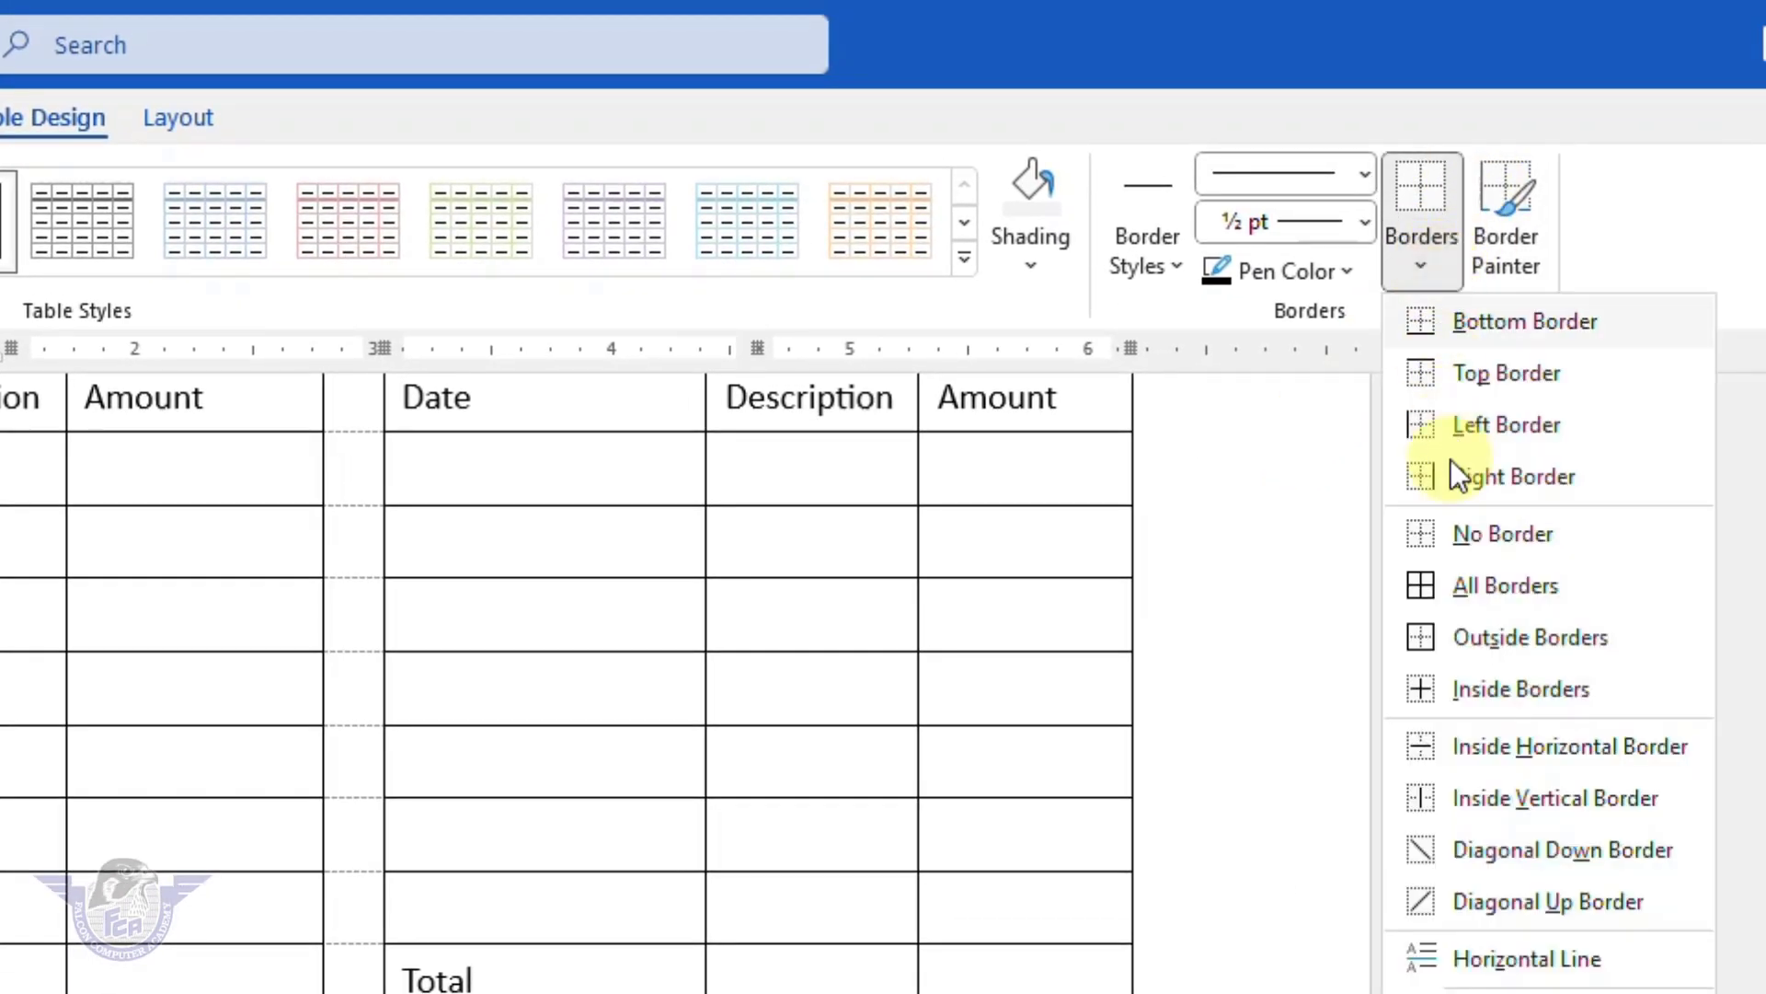
{"action": "left_click", "coordinate": [1494, 583]}
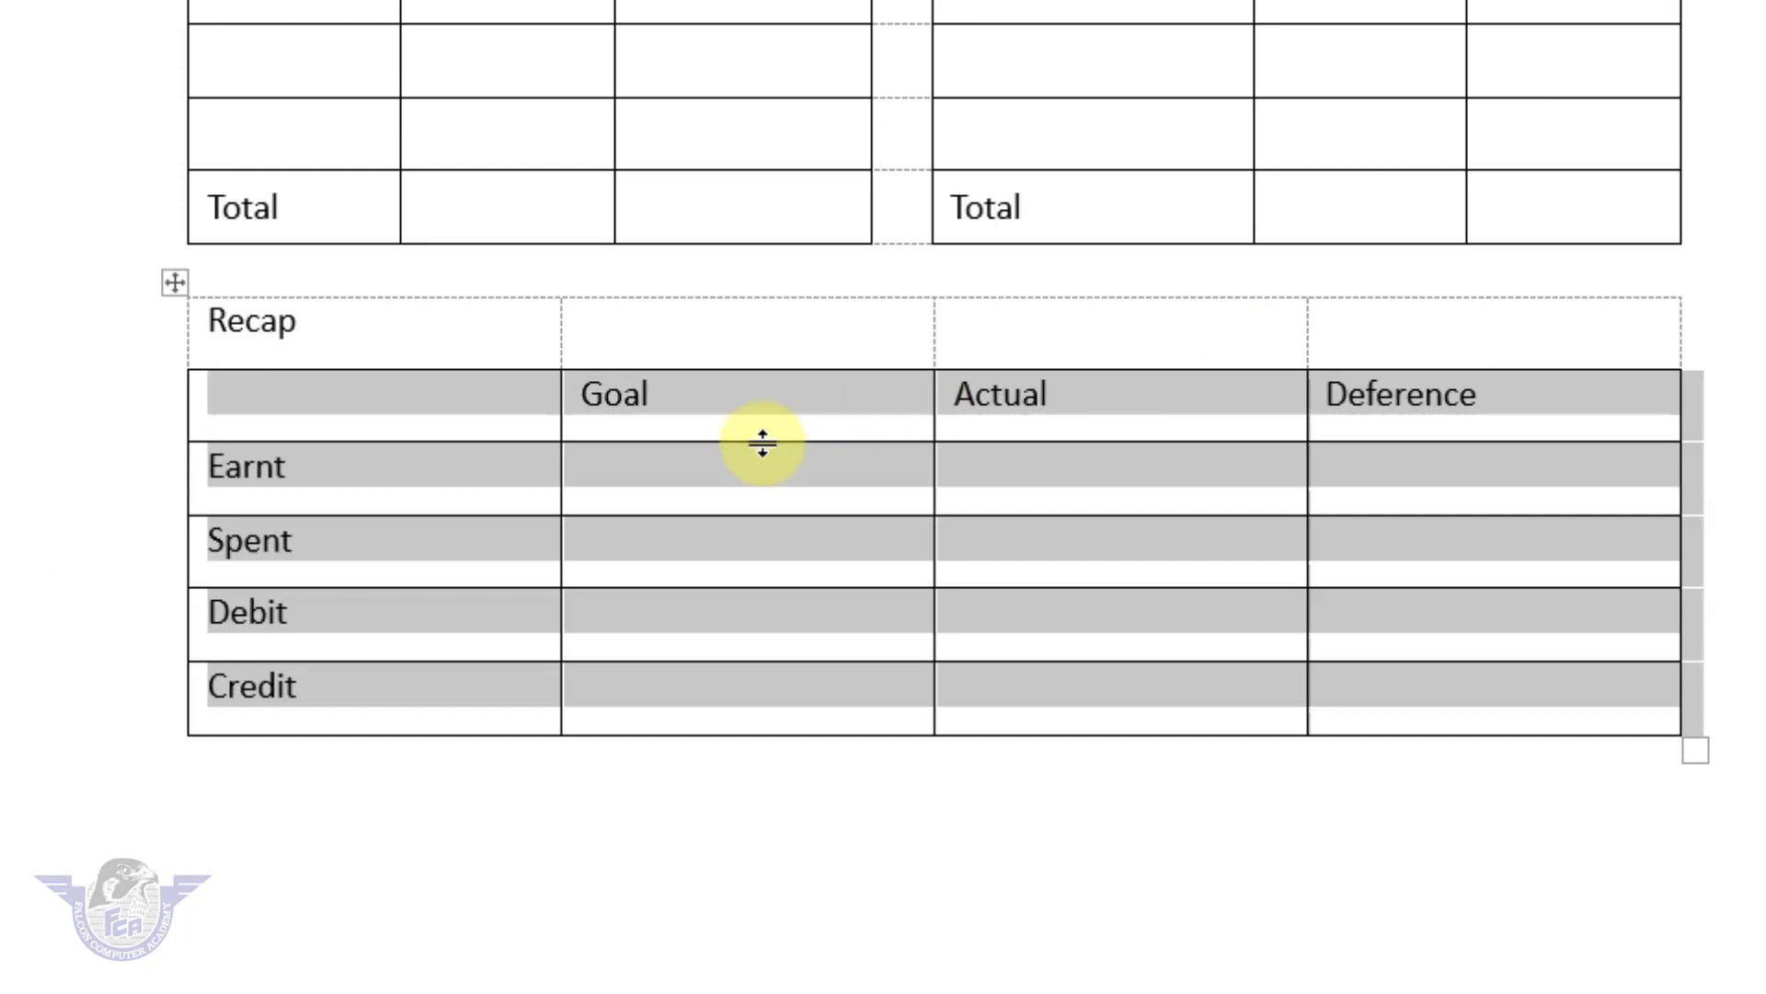
{"action": "left_click", "coordinate": [461, 343]}
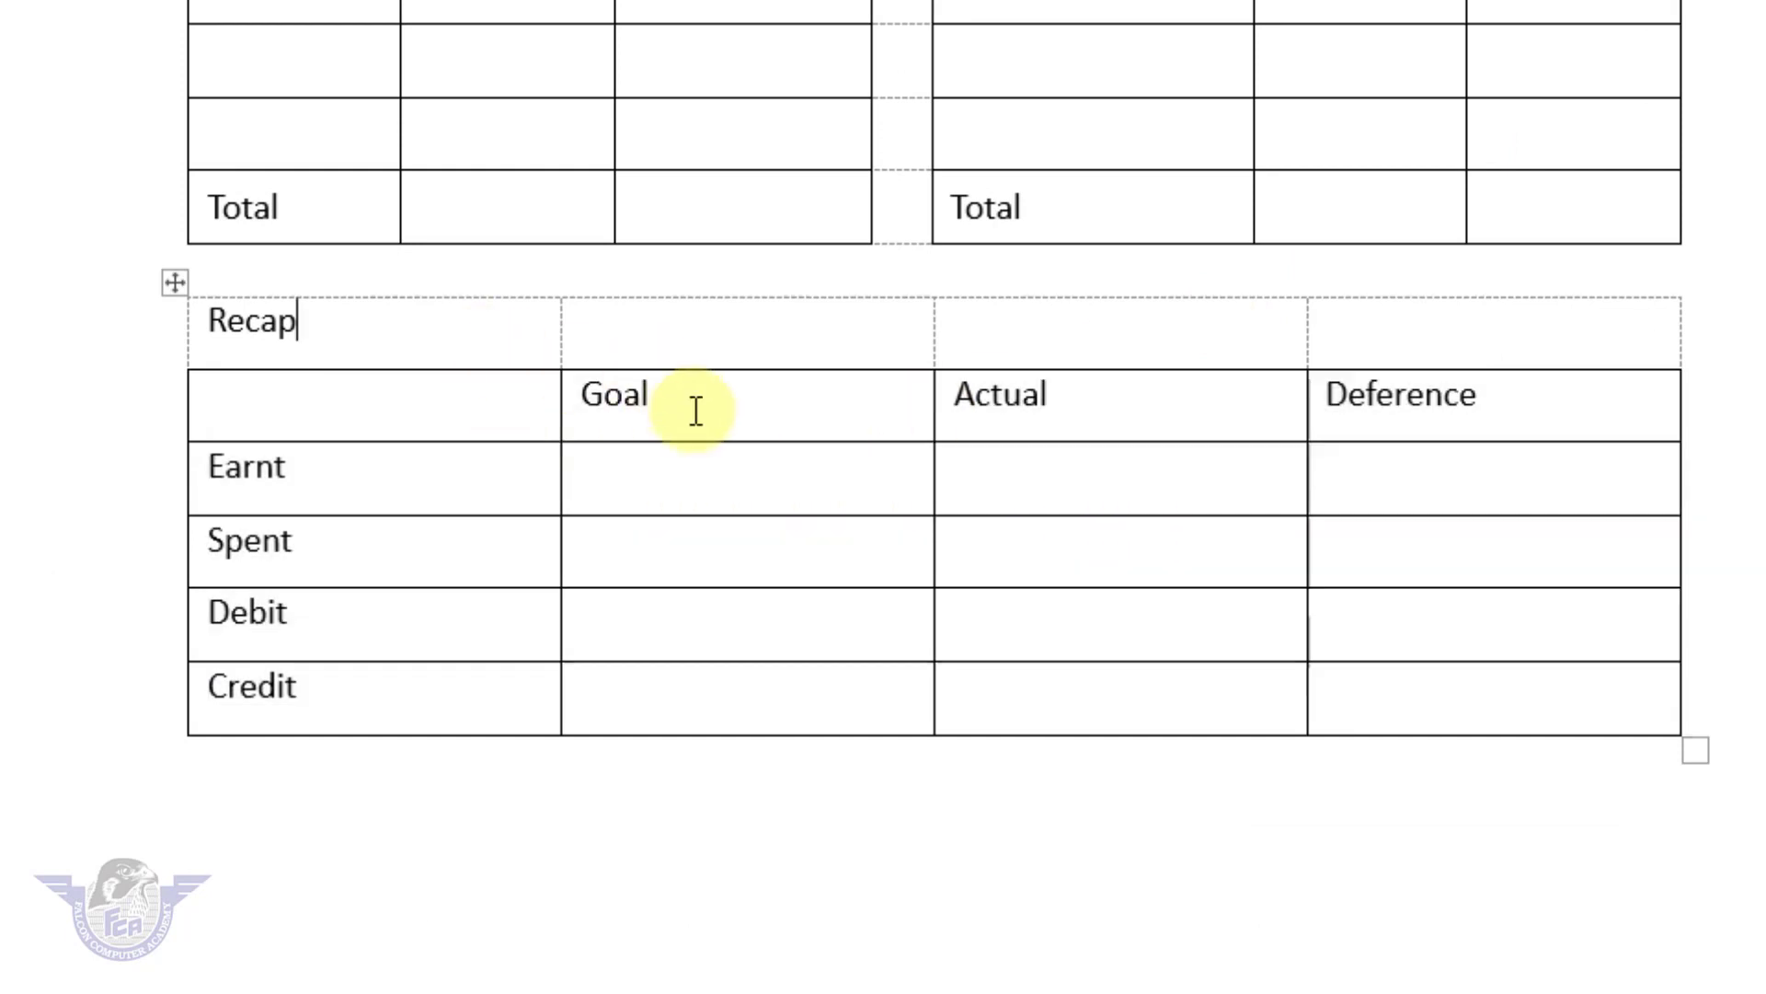
Apply light green paragraph shading to the "Monthly Budget Planner" title.
{"action": "scroll", "coordinate": [695, 407], "scroll_direction": "up", "scroll_amount": 5}
{"action": "scroll", "coordinate": [696, 413], "scroll_direction": "up", "scroll_amount": 3}
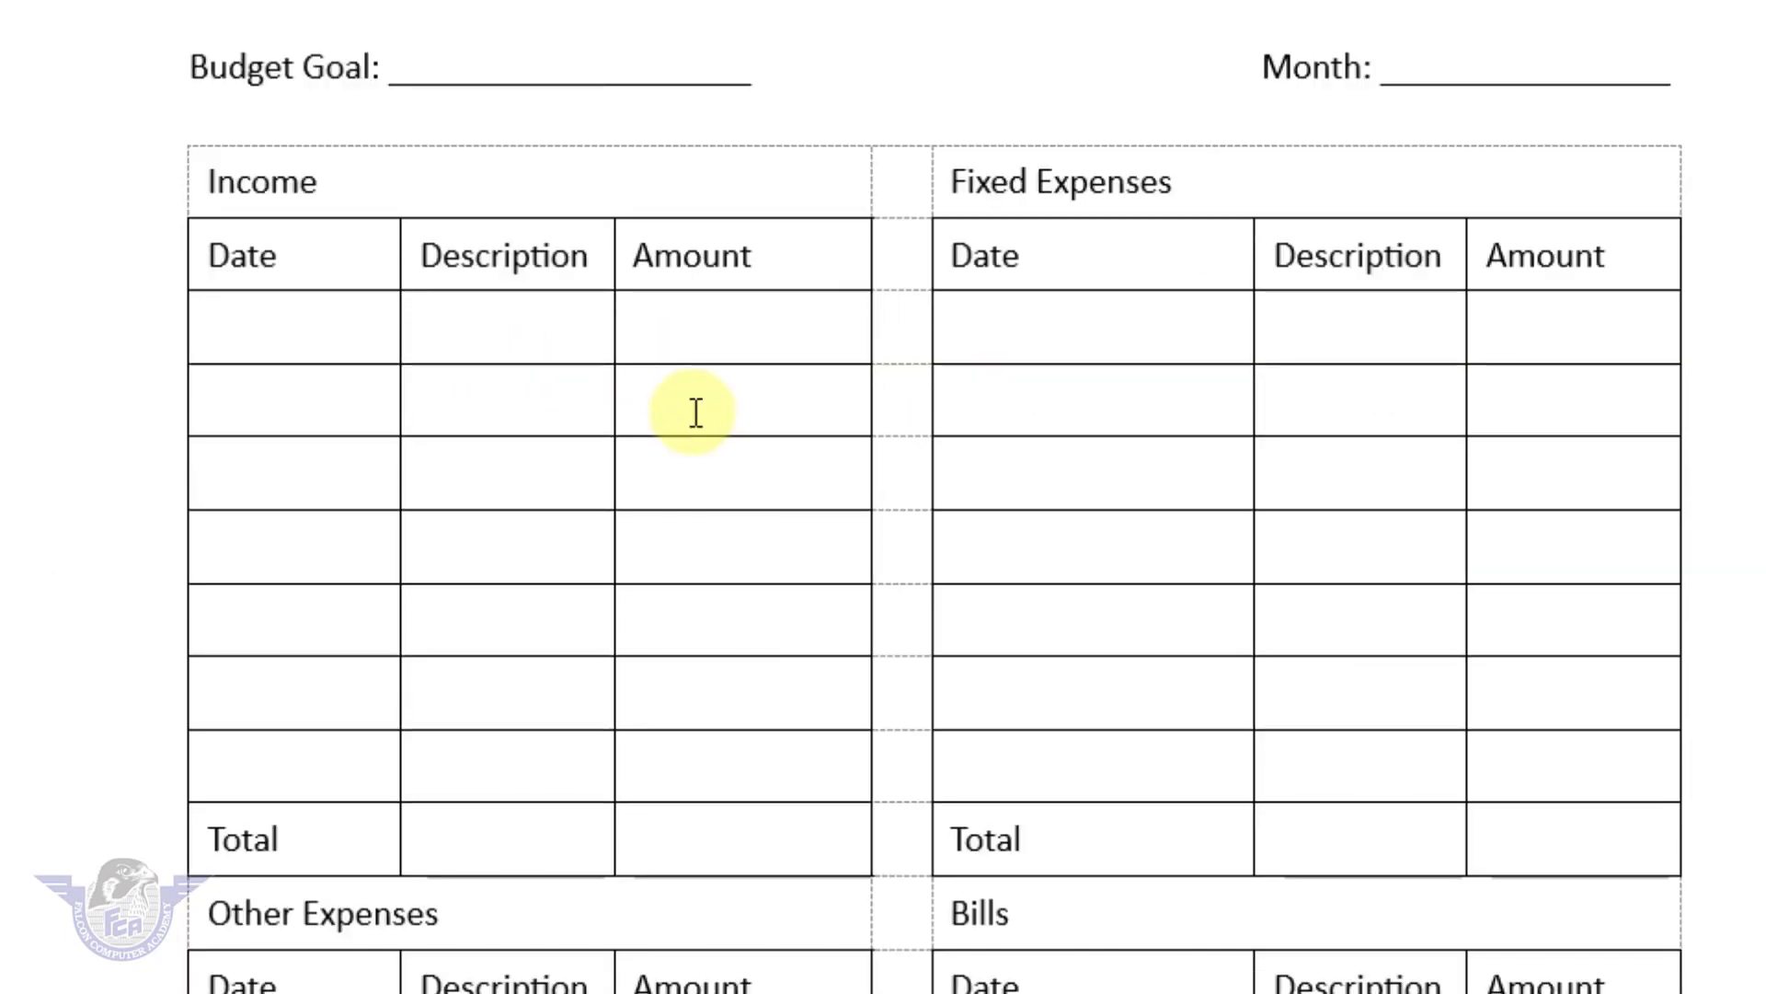
{"action": "left_click", "coordinate": [1047, 39]}
{"action": "left_click_drag", "start_coordinate": [1242, 315], "coordinate": [642, 318]}
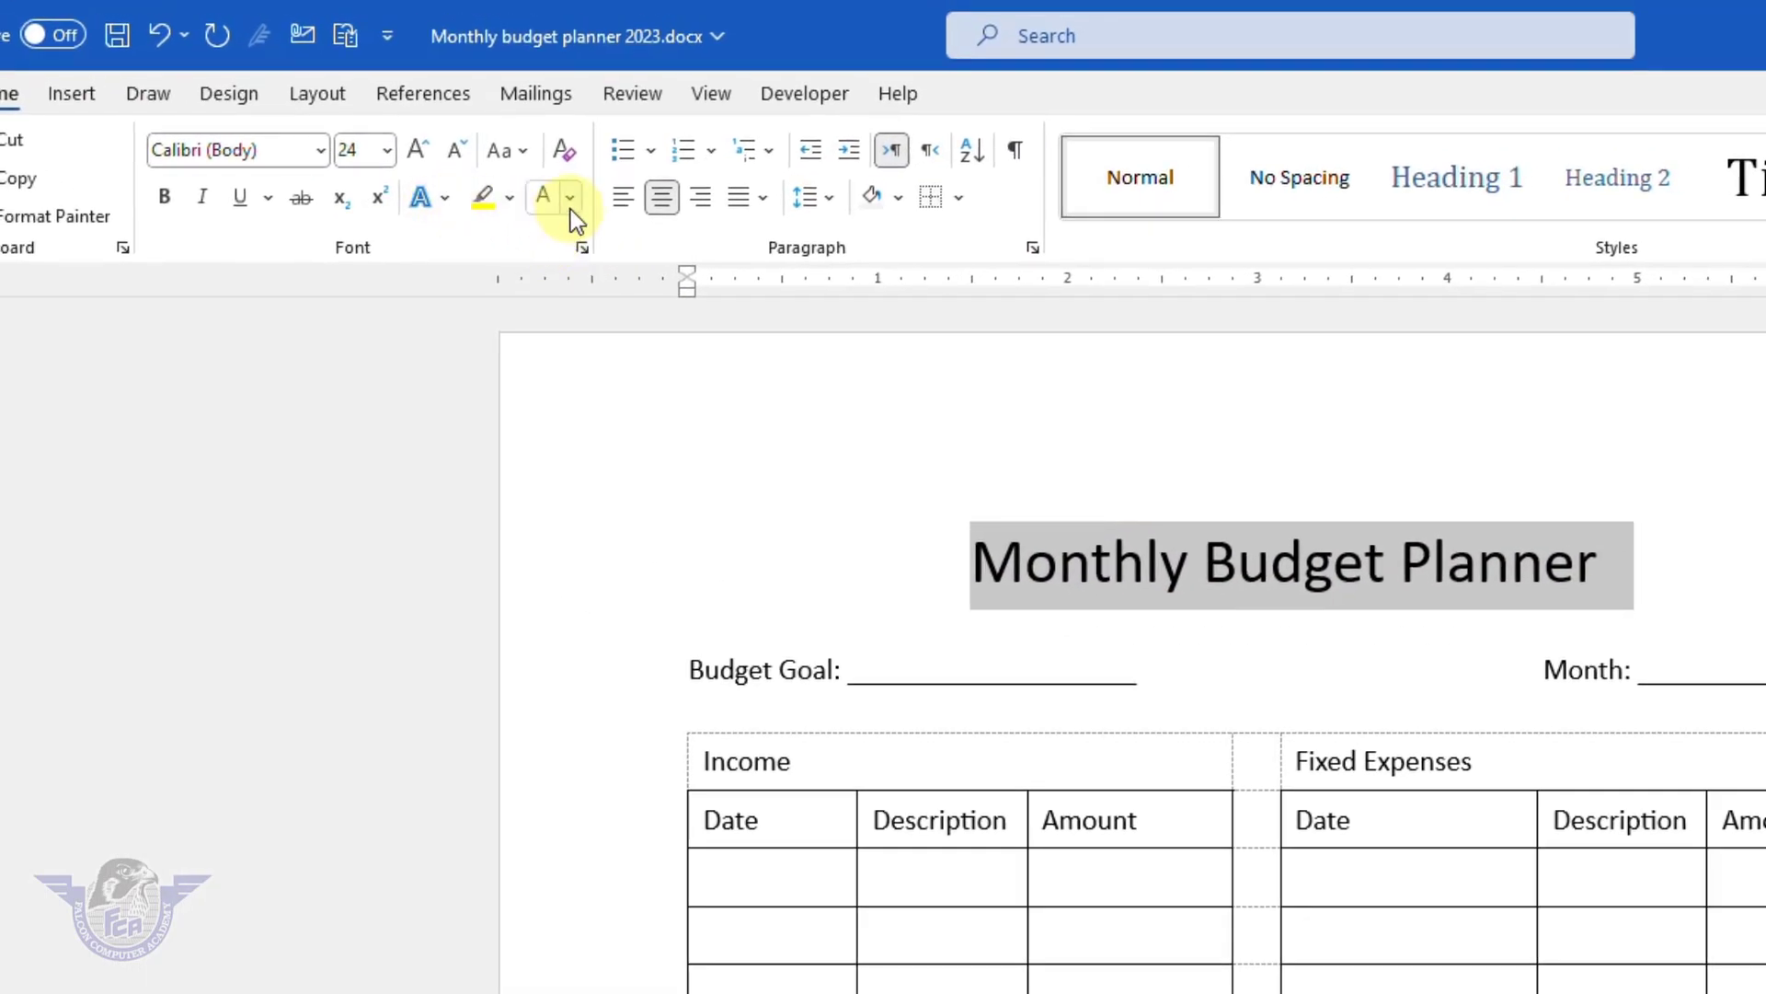
{"action": "left_click", "coordinate": [571, 198]}
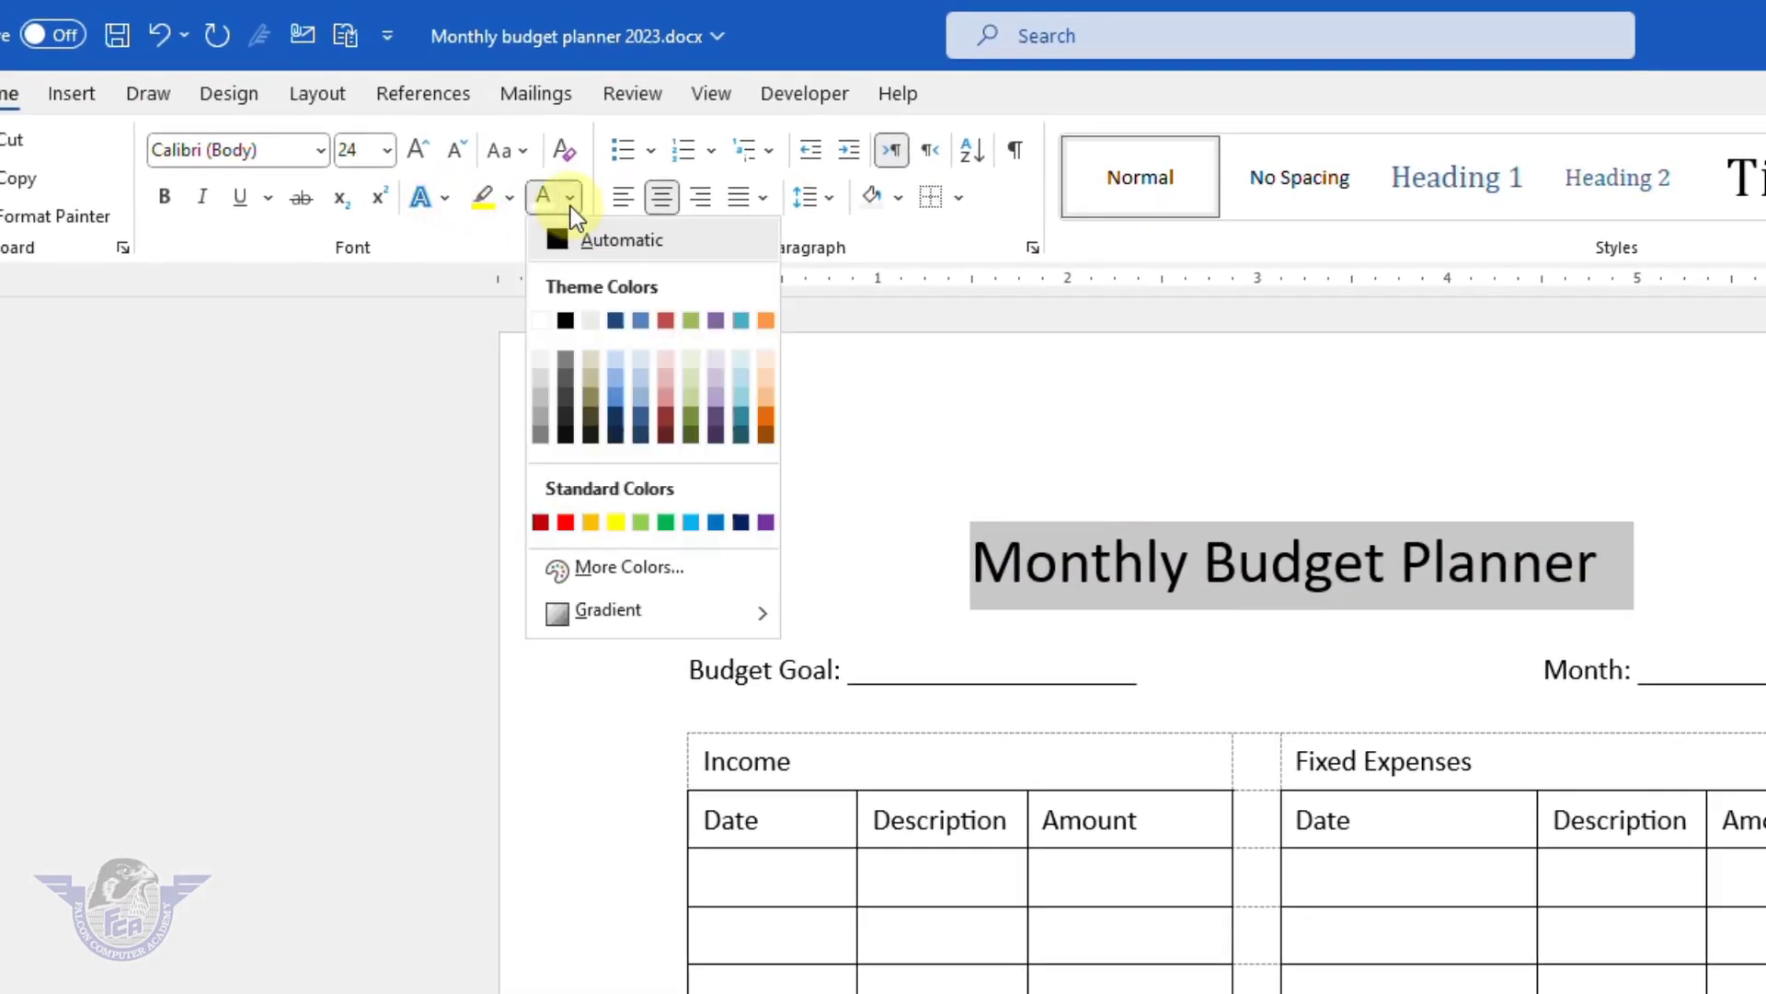
{"action": "left_click", "coordinate": [571, 199]}
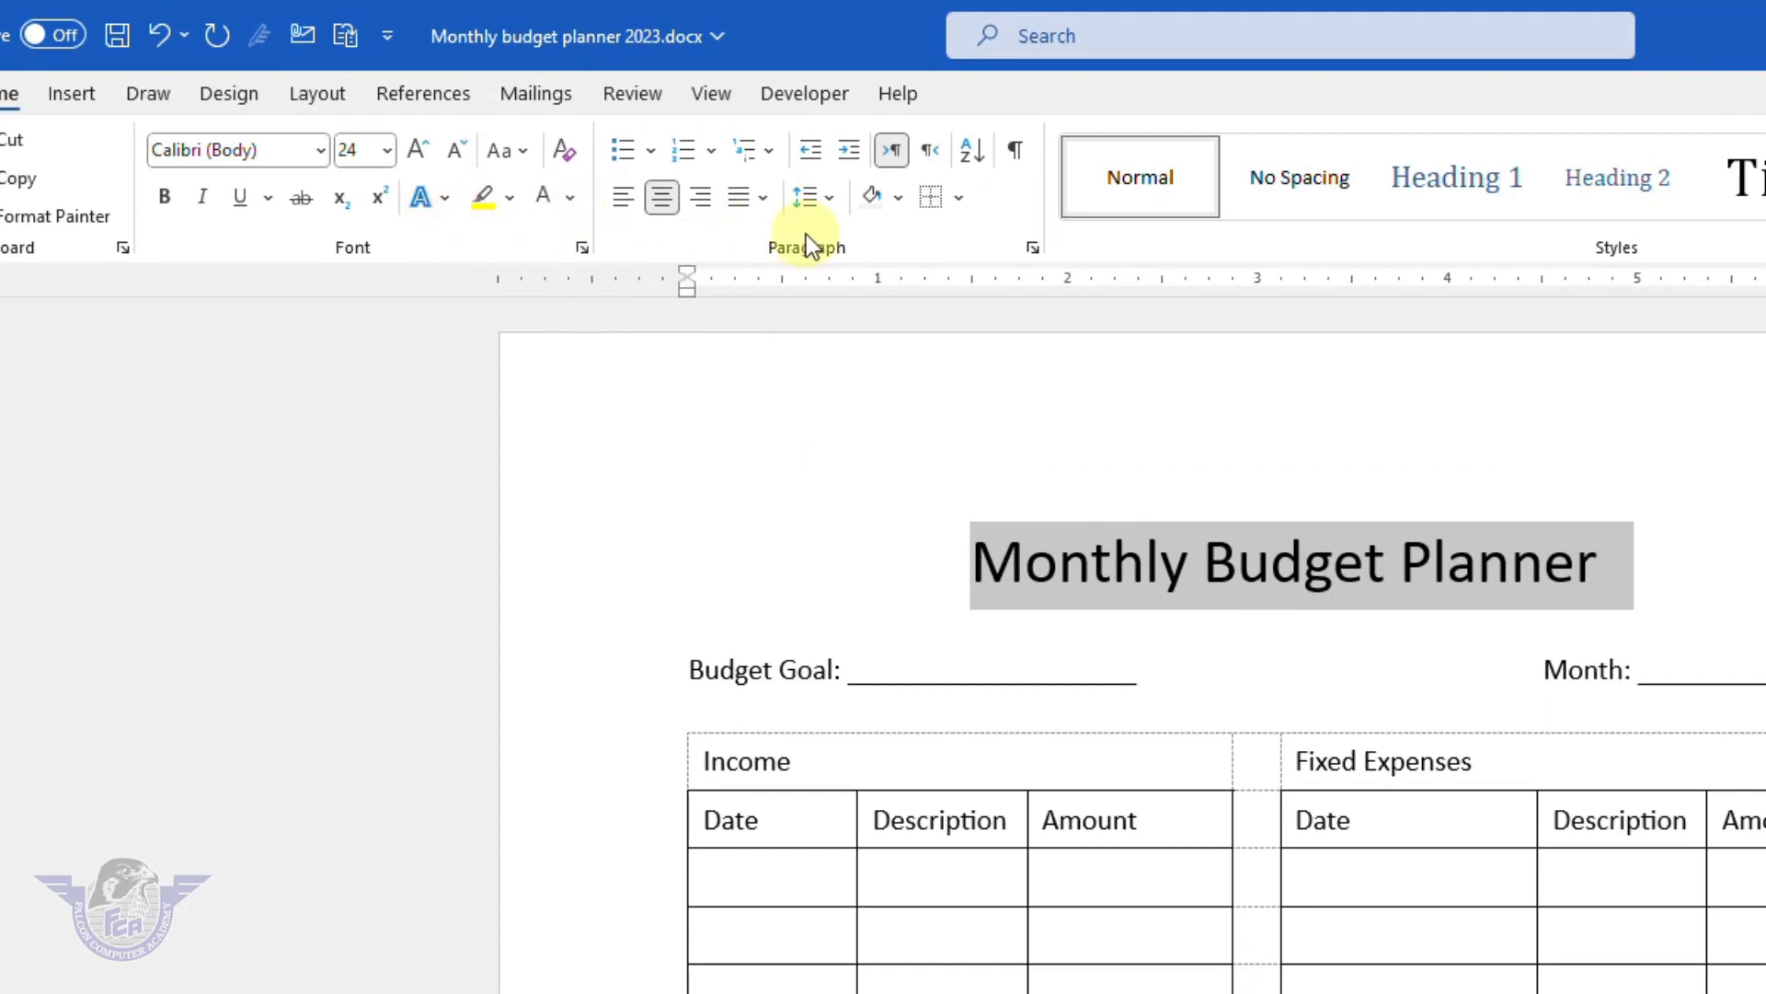
{"action": "left_click", "coordinate": [898, 205]}
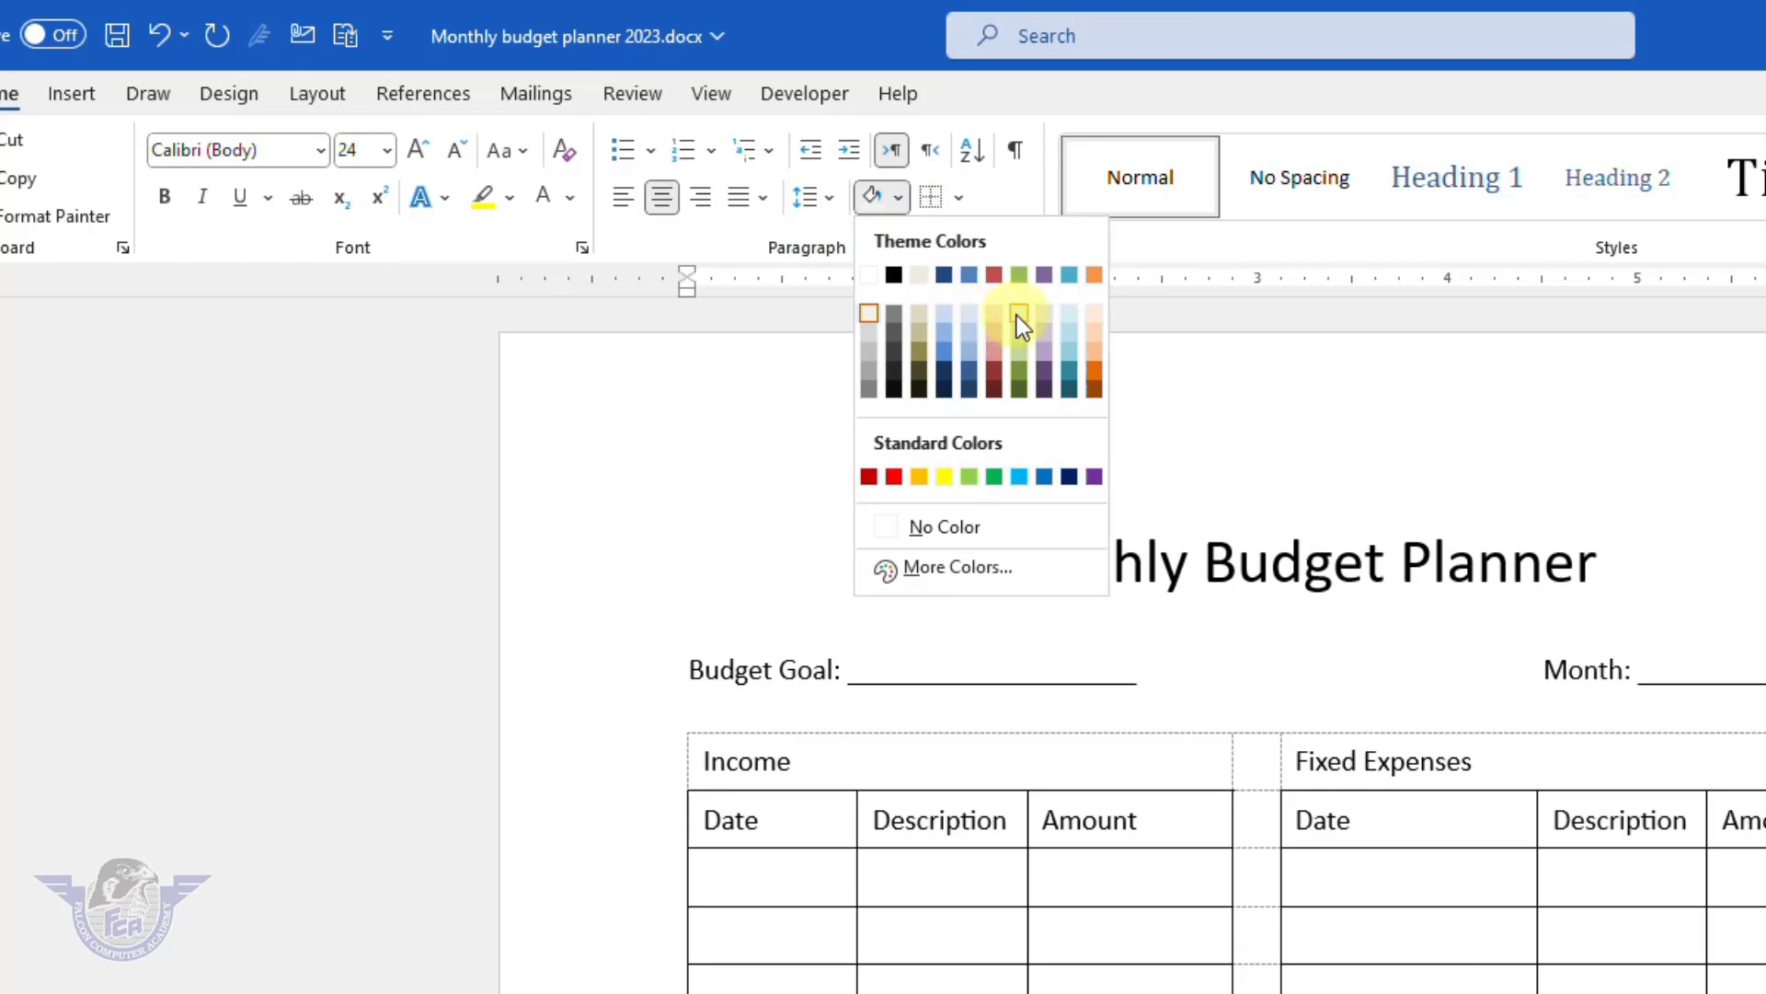
{"action": "left_click", "coordinate": [1020, 322]}
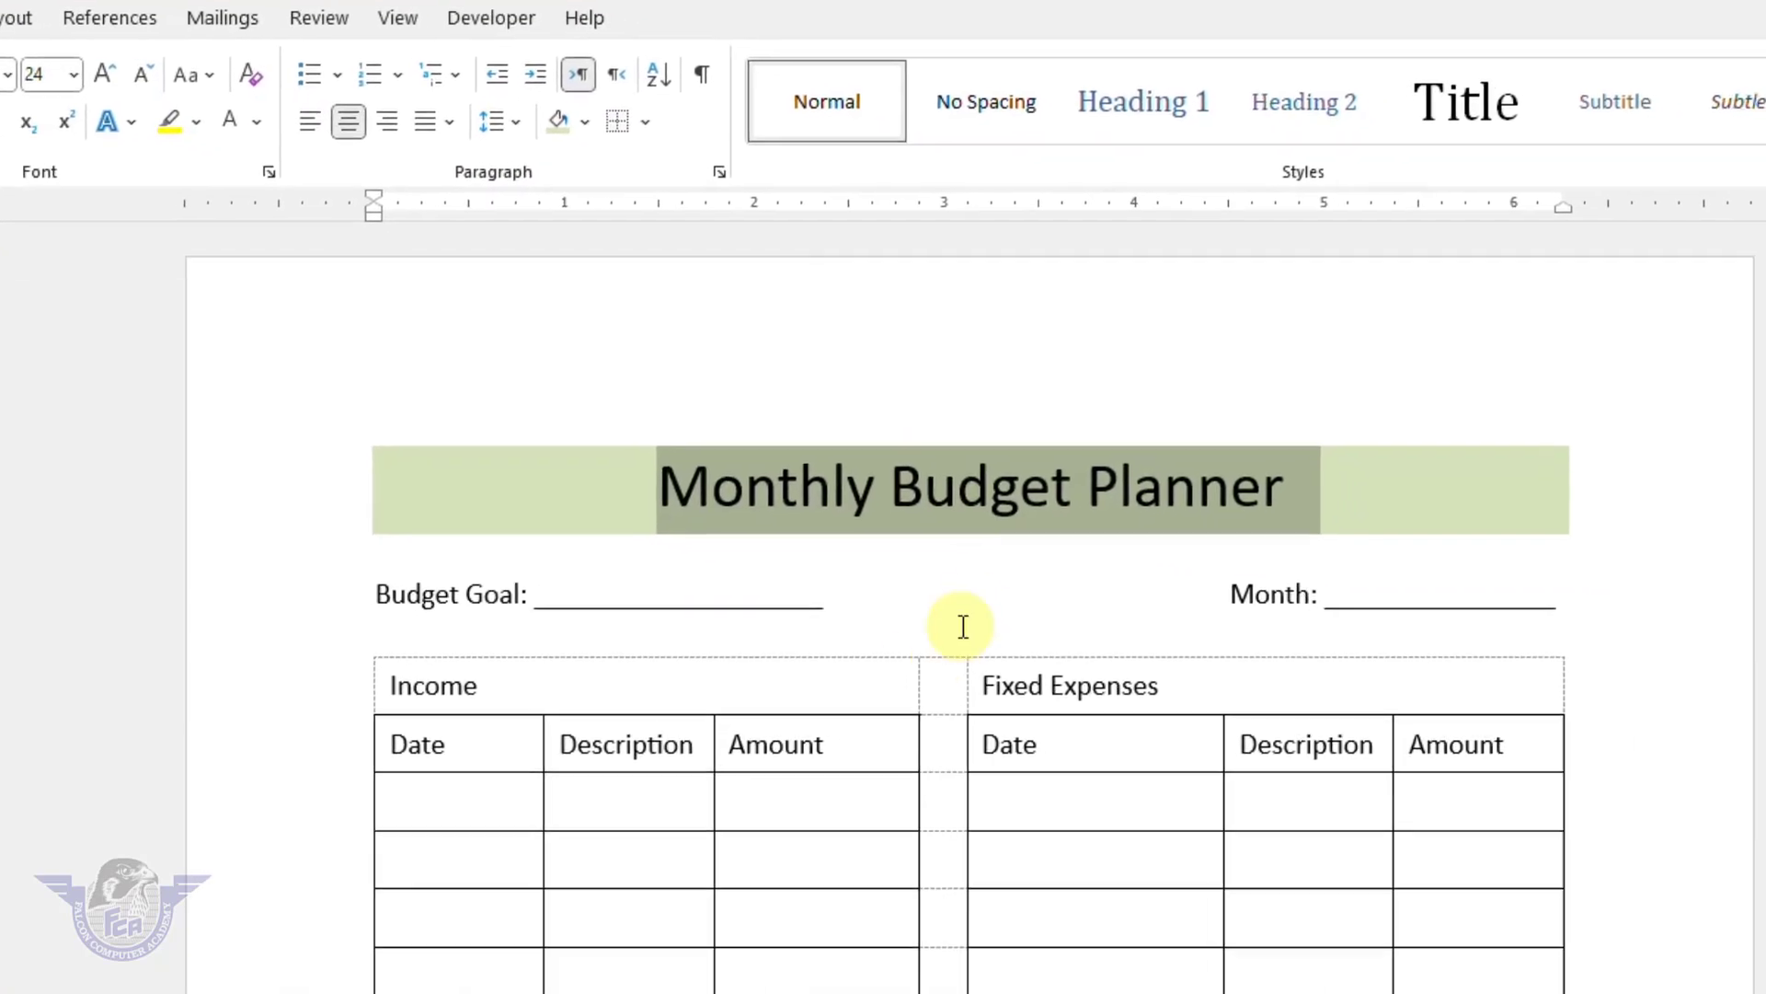
Shade the Income and Fixed Expenses heading cells with the lightest red theme tint.
{"action": "left_click", "coordinate": [501, 685]}
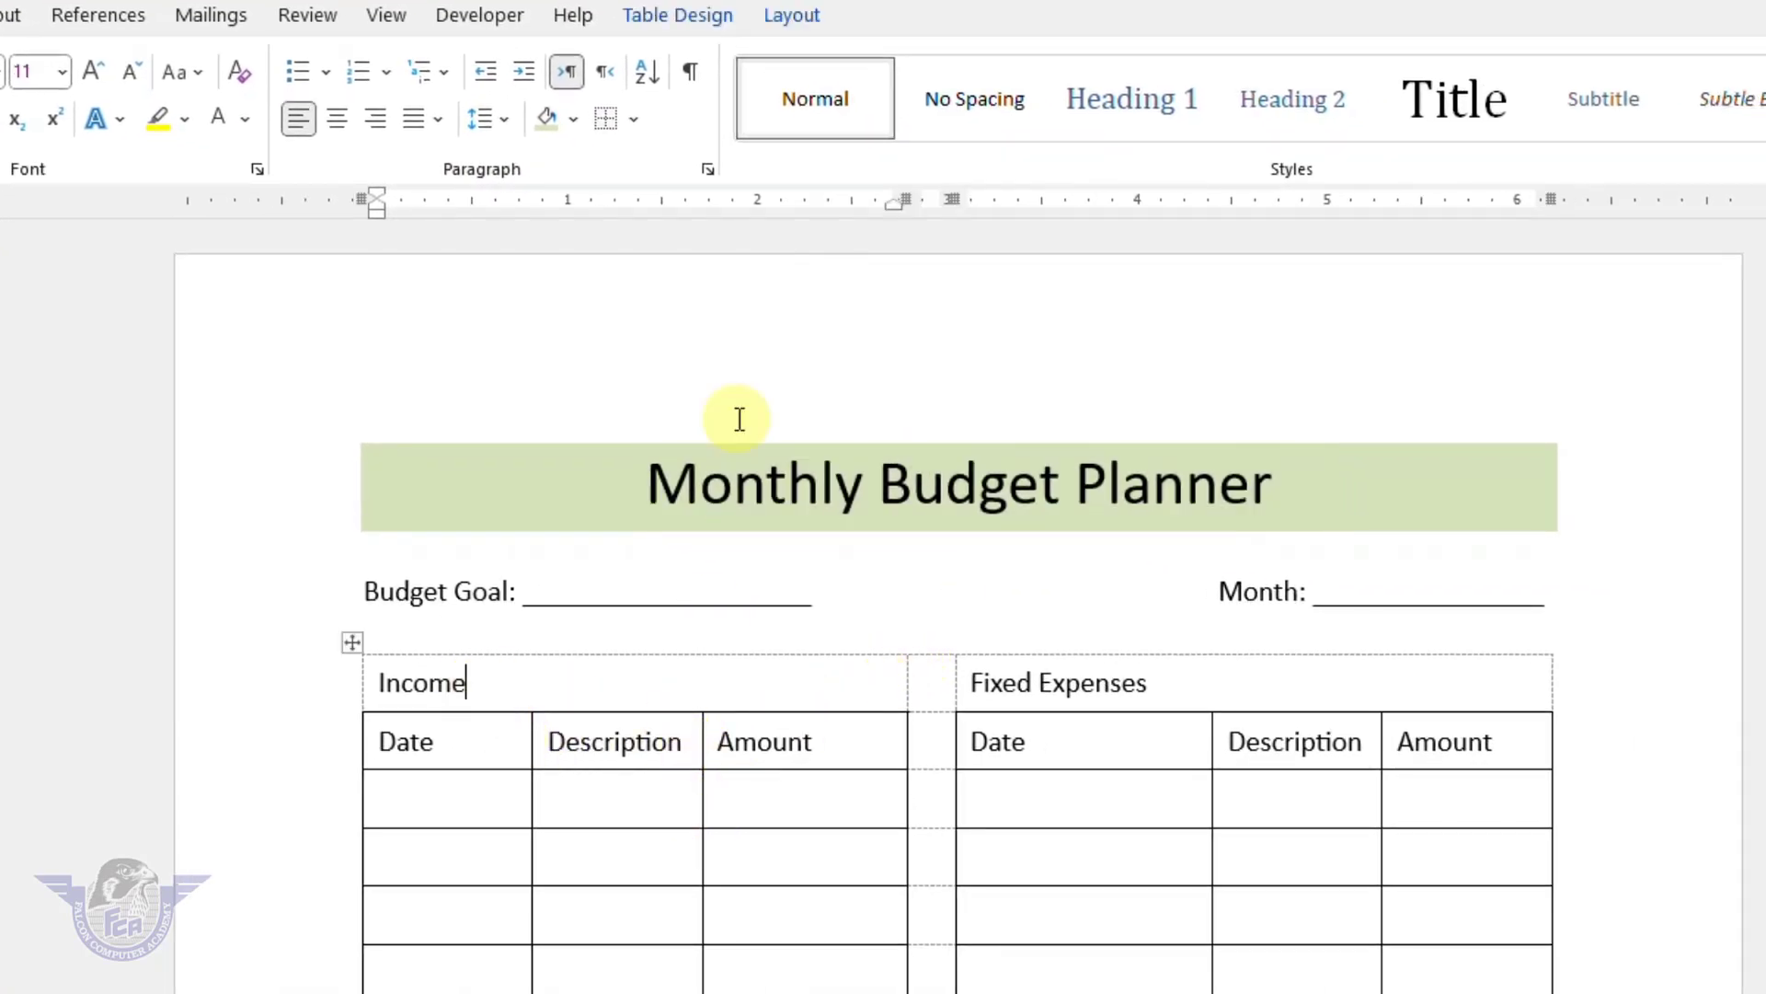
{"action": "left_click", "coordinate": [576, 120]}
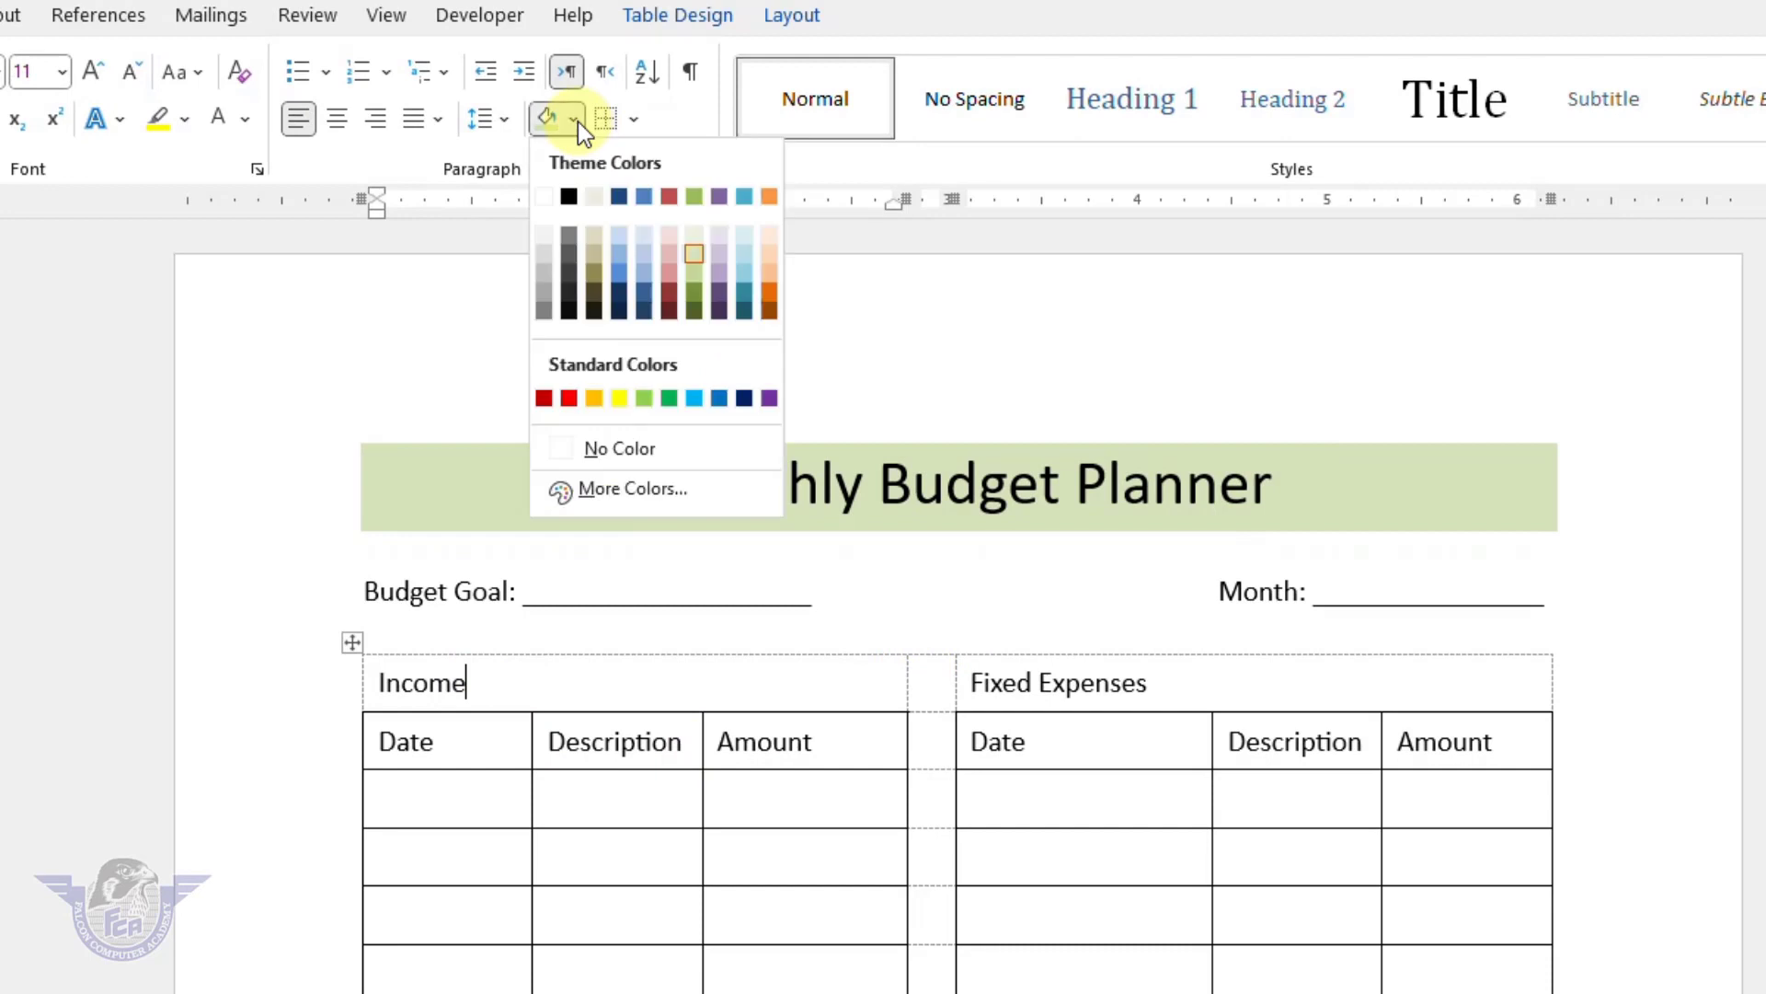
{"action": "left_click", "coordinate": [670, 231]}
{"action": "left_click_drag", "start_coordinate": [989, 681], "coordinate": [1016, 676]}
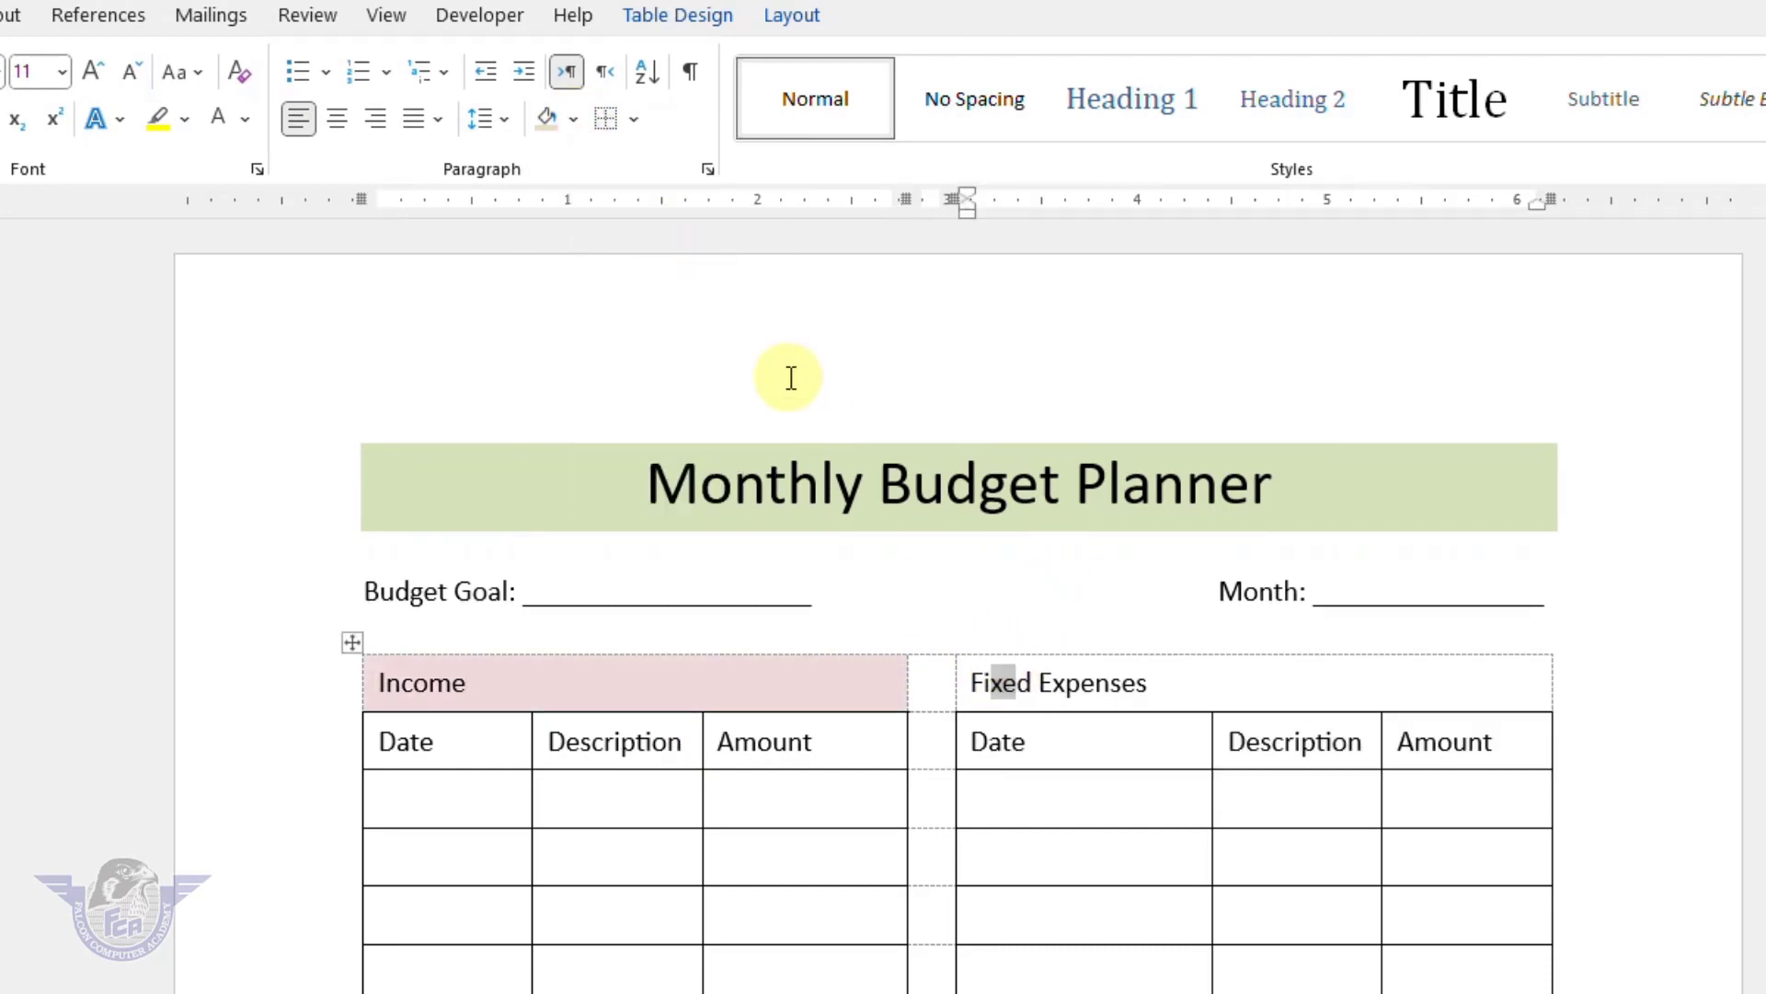
{"action": "left_click", "coordinate": [1144, 692]}
{"action": "left_click", "coordinate": [545, 120]}
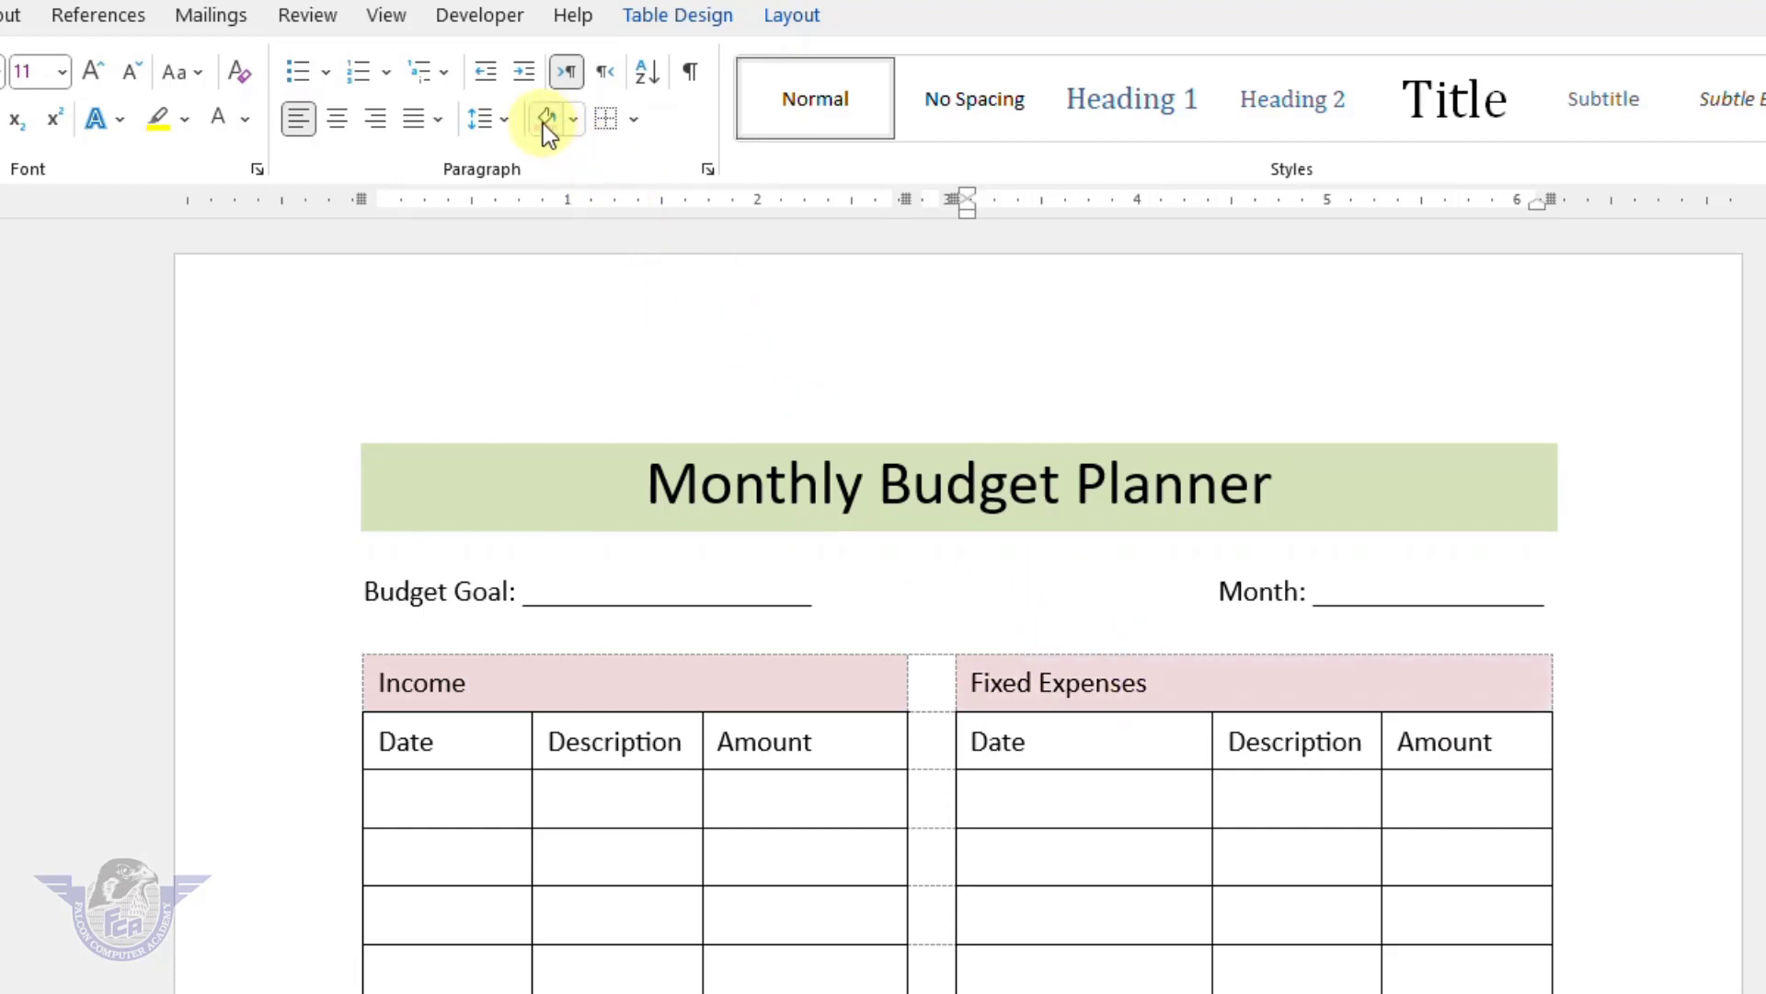
Shade the Other Expenses and Bills heading cells light aqua blue.
{"action": "scroll", "coordinate": [906, 892], "scroll_direction": "down", "scroll_amount": 4}
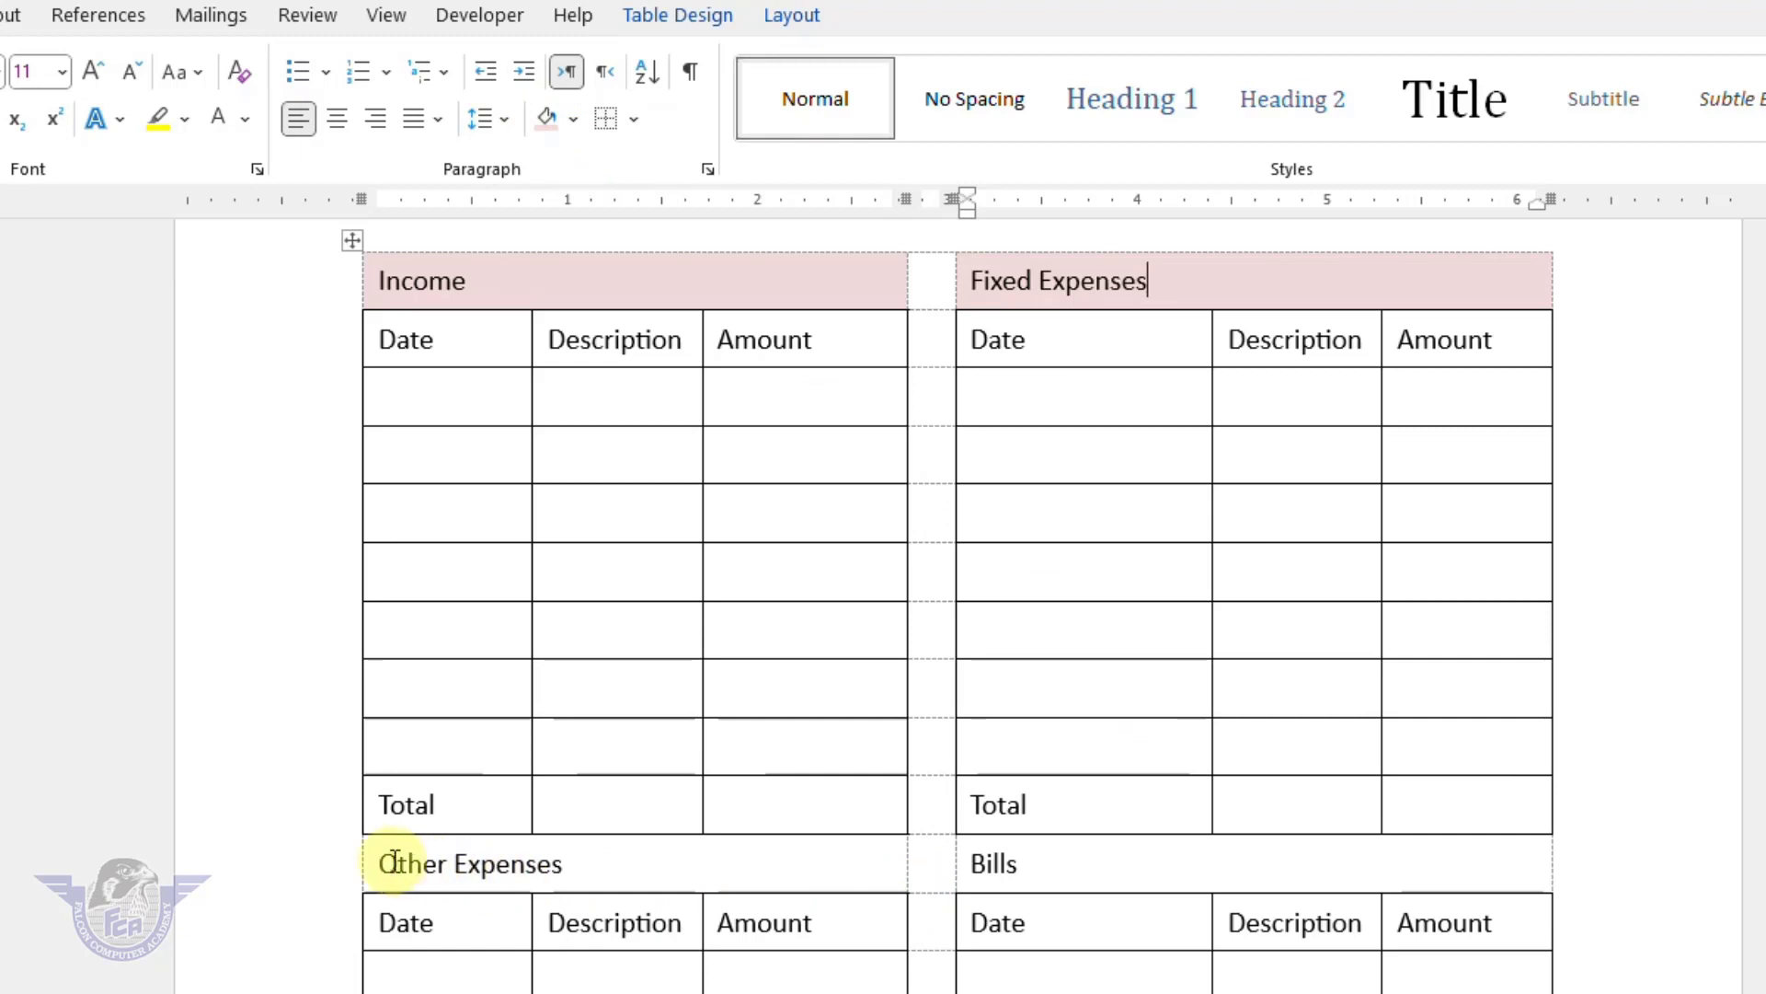
{"action": "left_click_drag", "start_coordinate": [381, 863], "coordinate": [586, 866]}
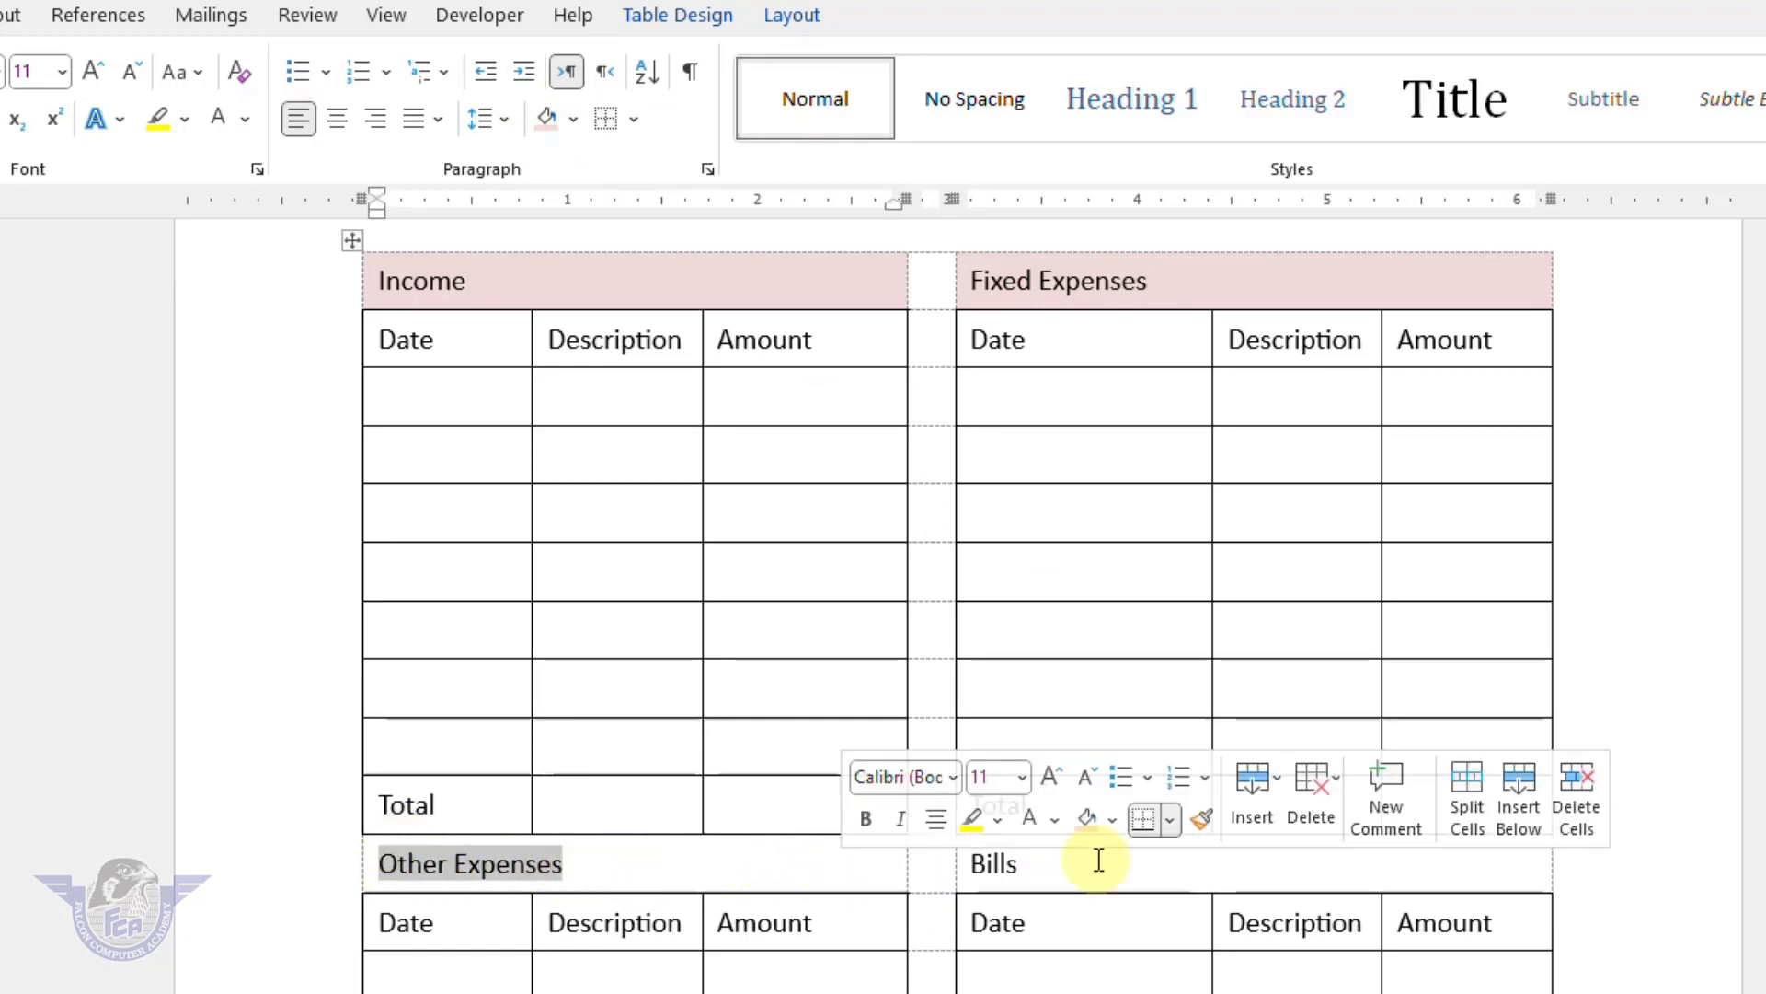
{"action": "left_click_drag", "start_coordinate": [977, 863], "coordinate": [1092, 864]}
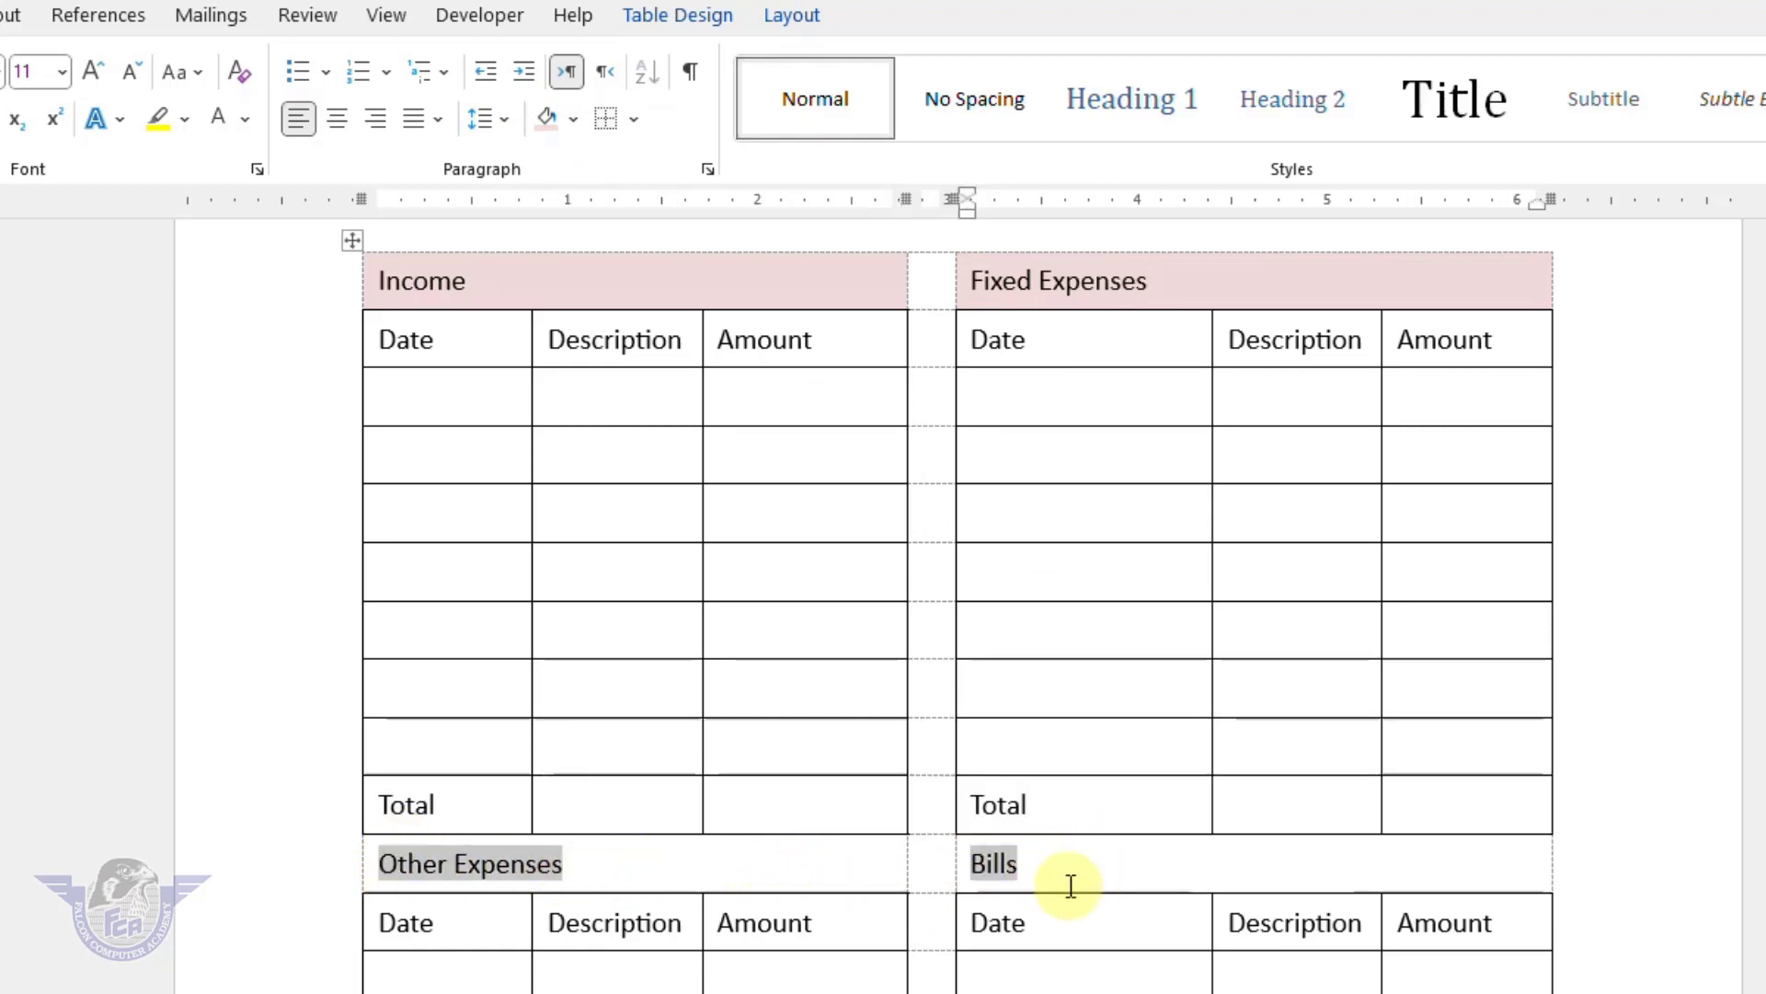
{"action": "left_click", "coordinate": [549, 118]}
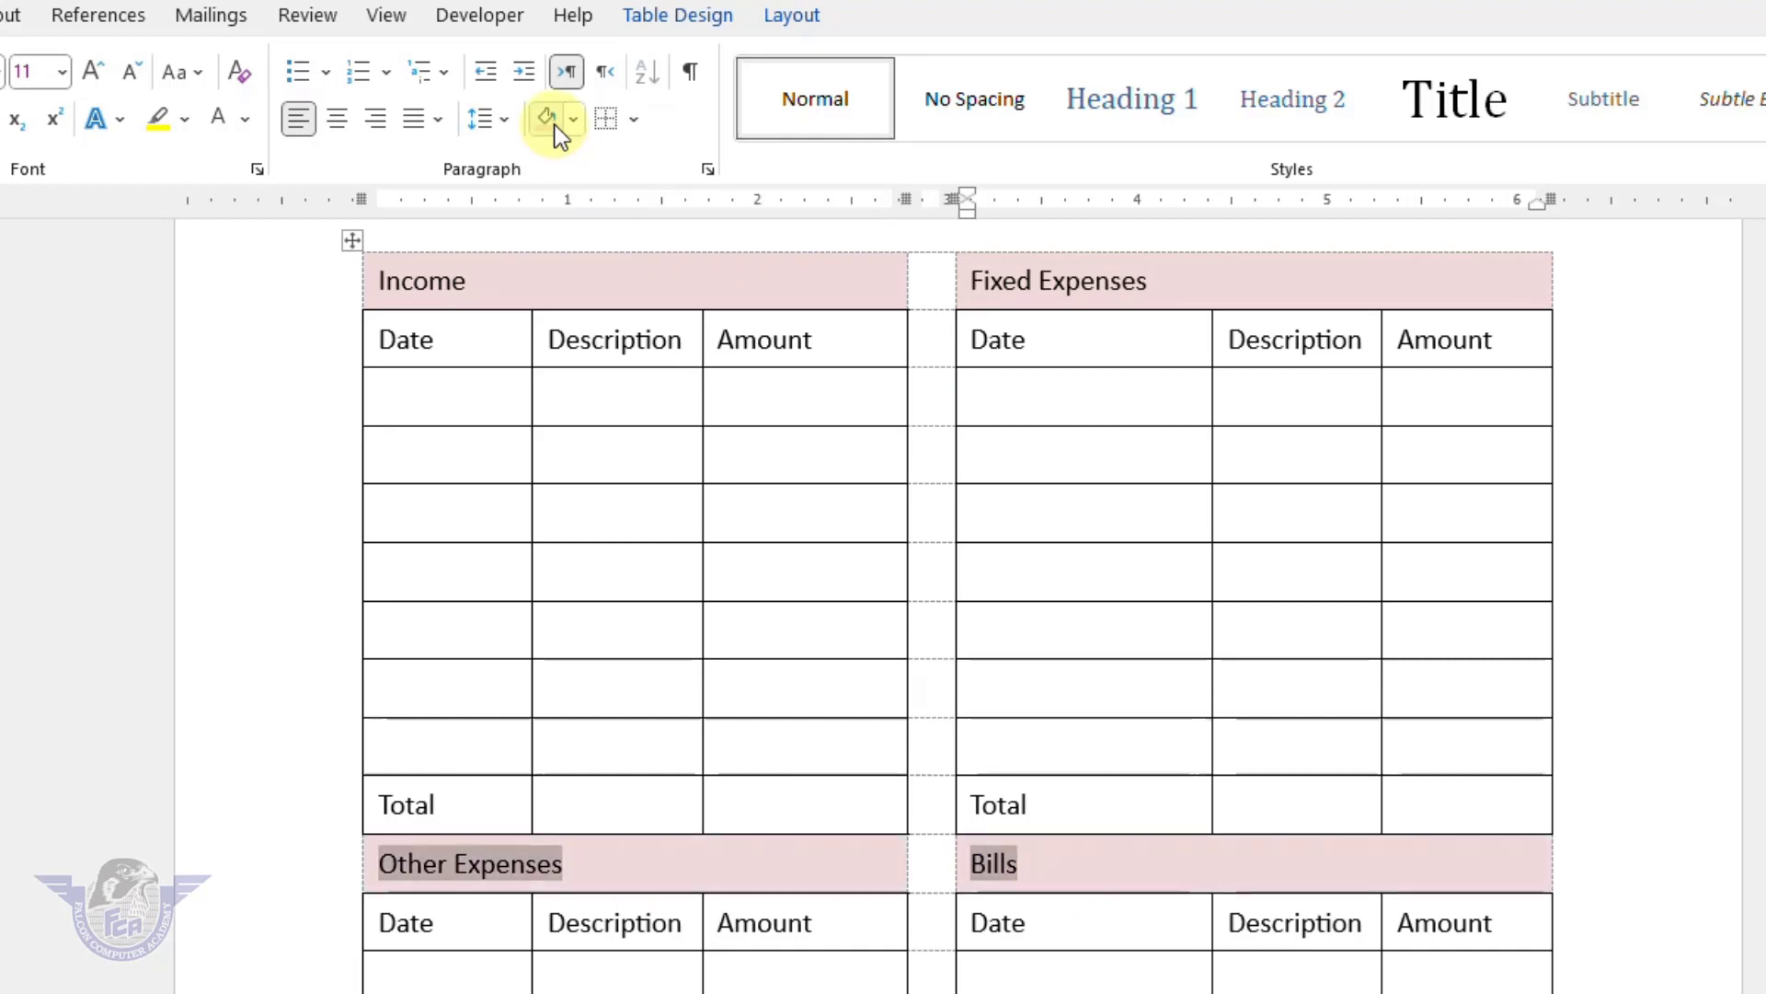
{"action": "left_click", "coordinate": [575, 119]}
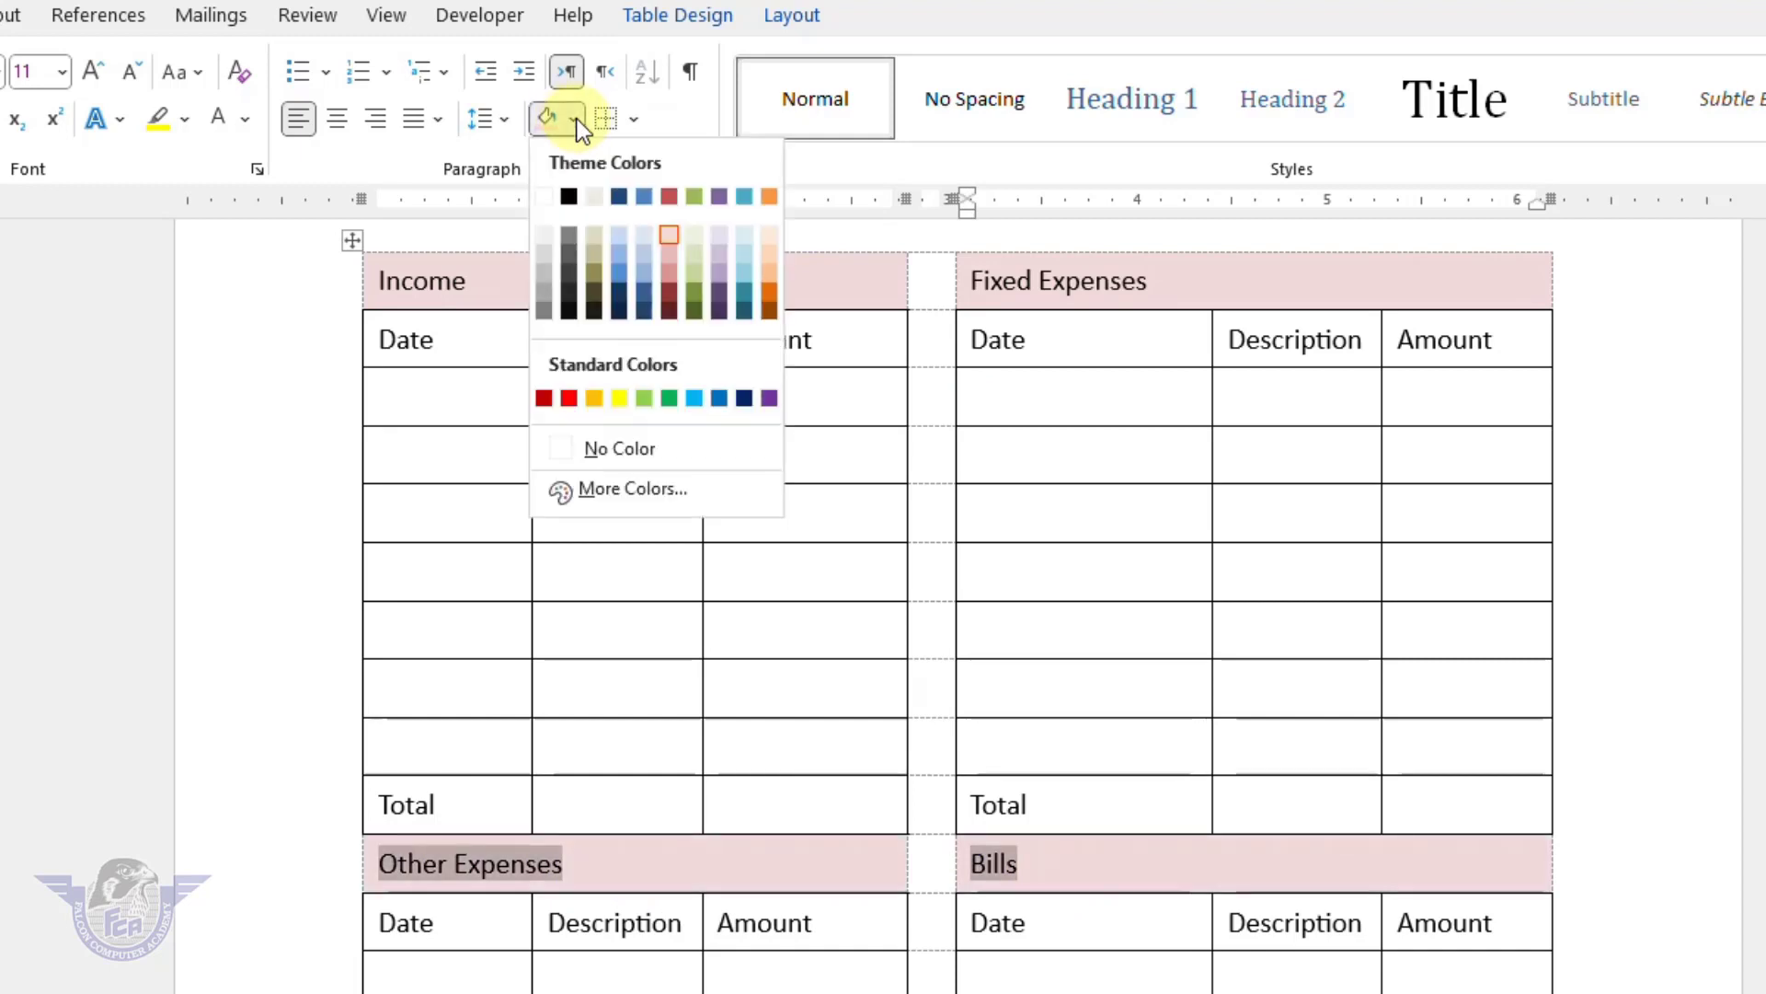
{"action": "left_click", "coordinate": [747, 252]}
Shade the entire Recap heading row with the golden orange standard color.
{"action": "scroll", "coordinate": [875, 887], "scroll_direction": "down", "scroll_amount": 5}
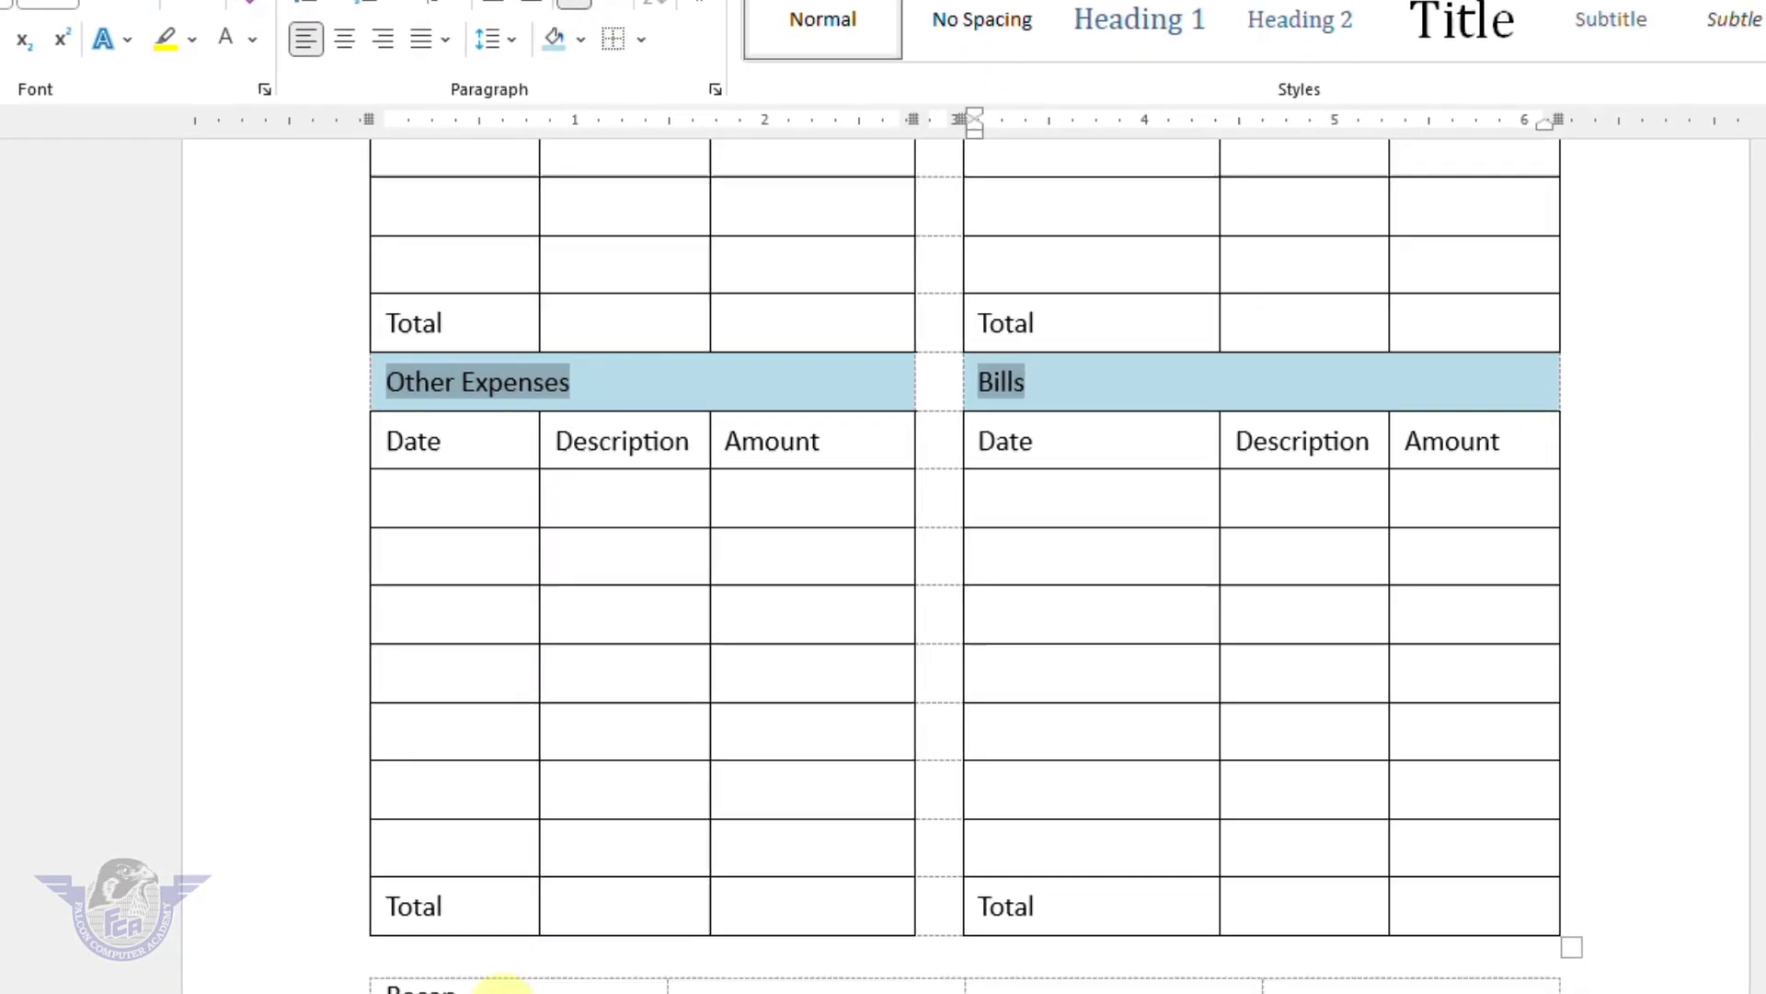
{"action": "left_click_drag", "start_coordinate": [501, 992], "coordinate": [1383, 992]}
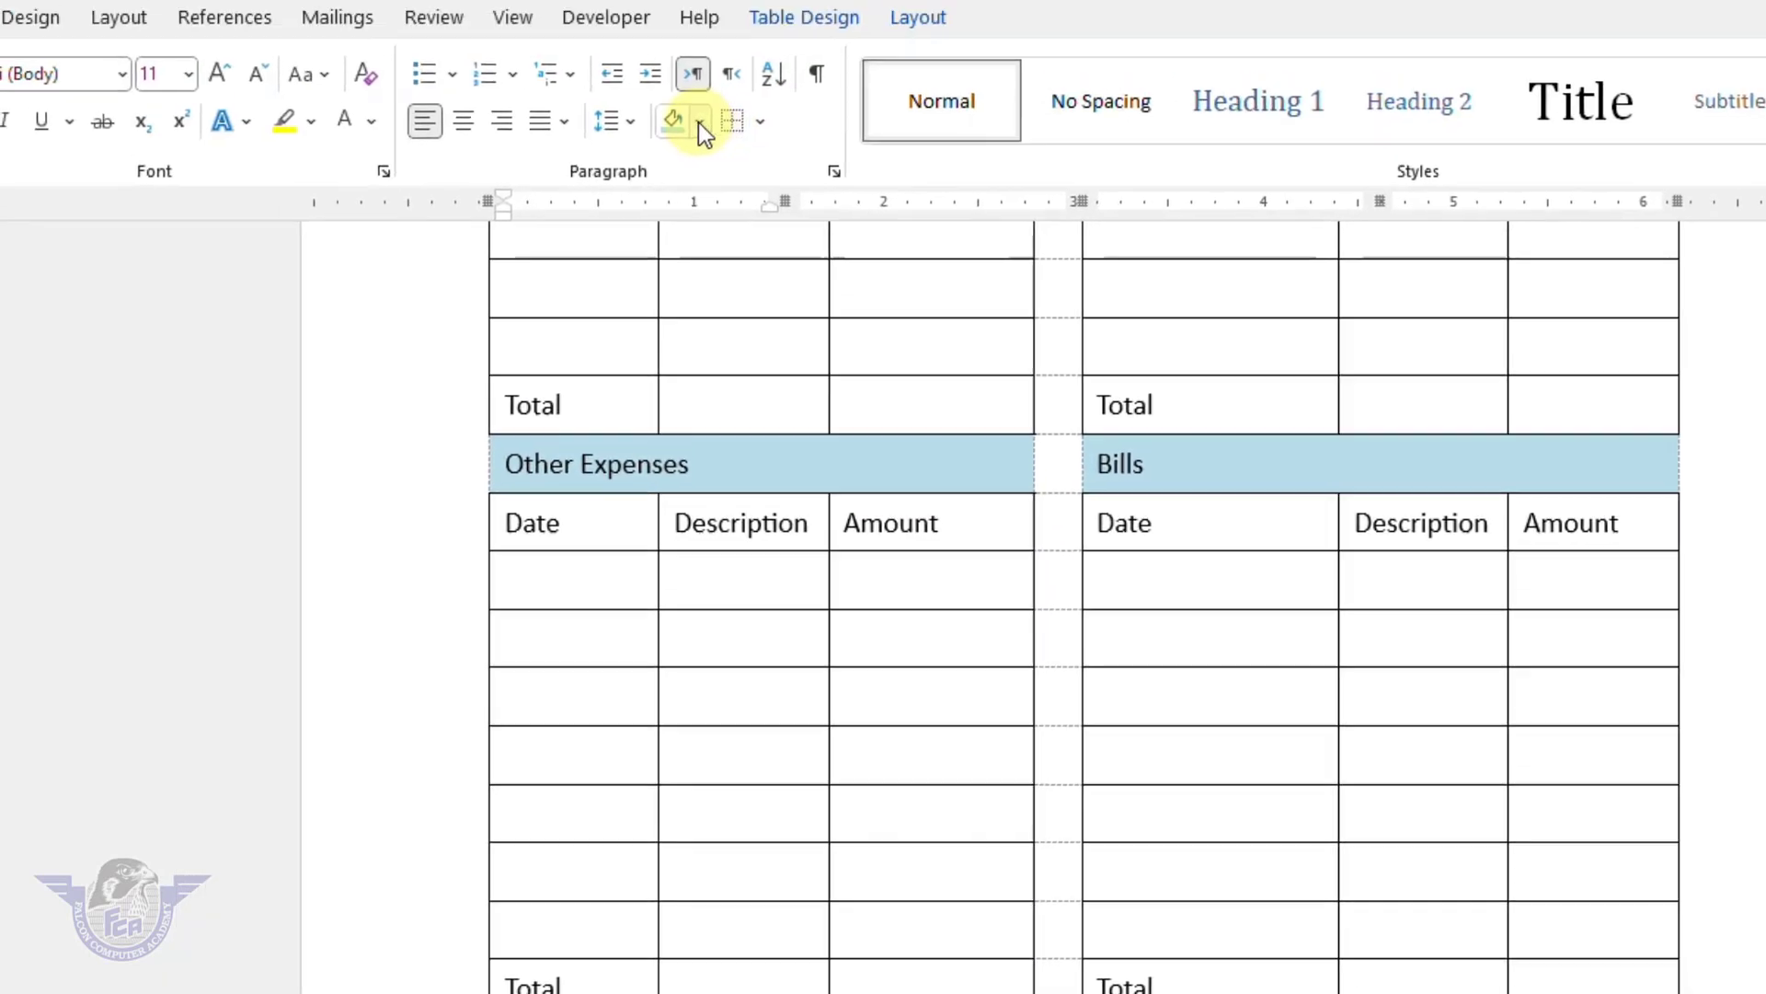
{"action": "left_click", "coordinate": [704, 152]}
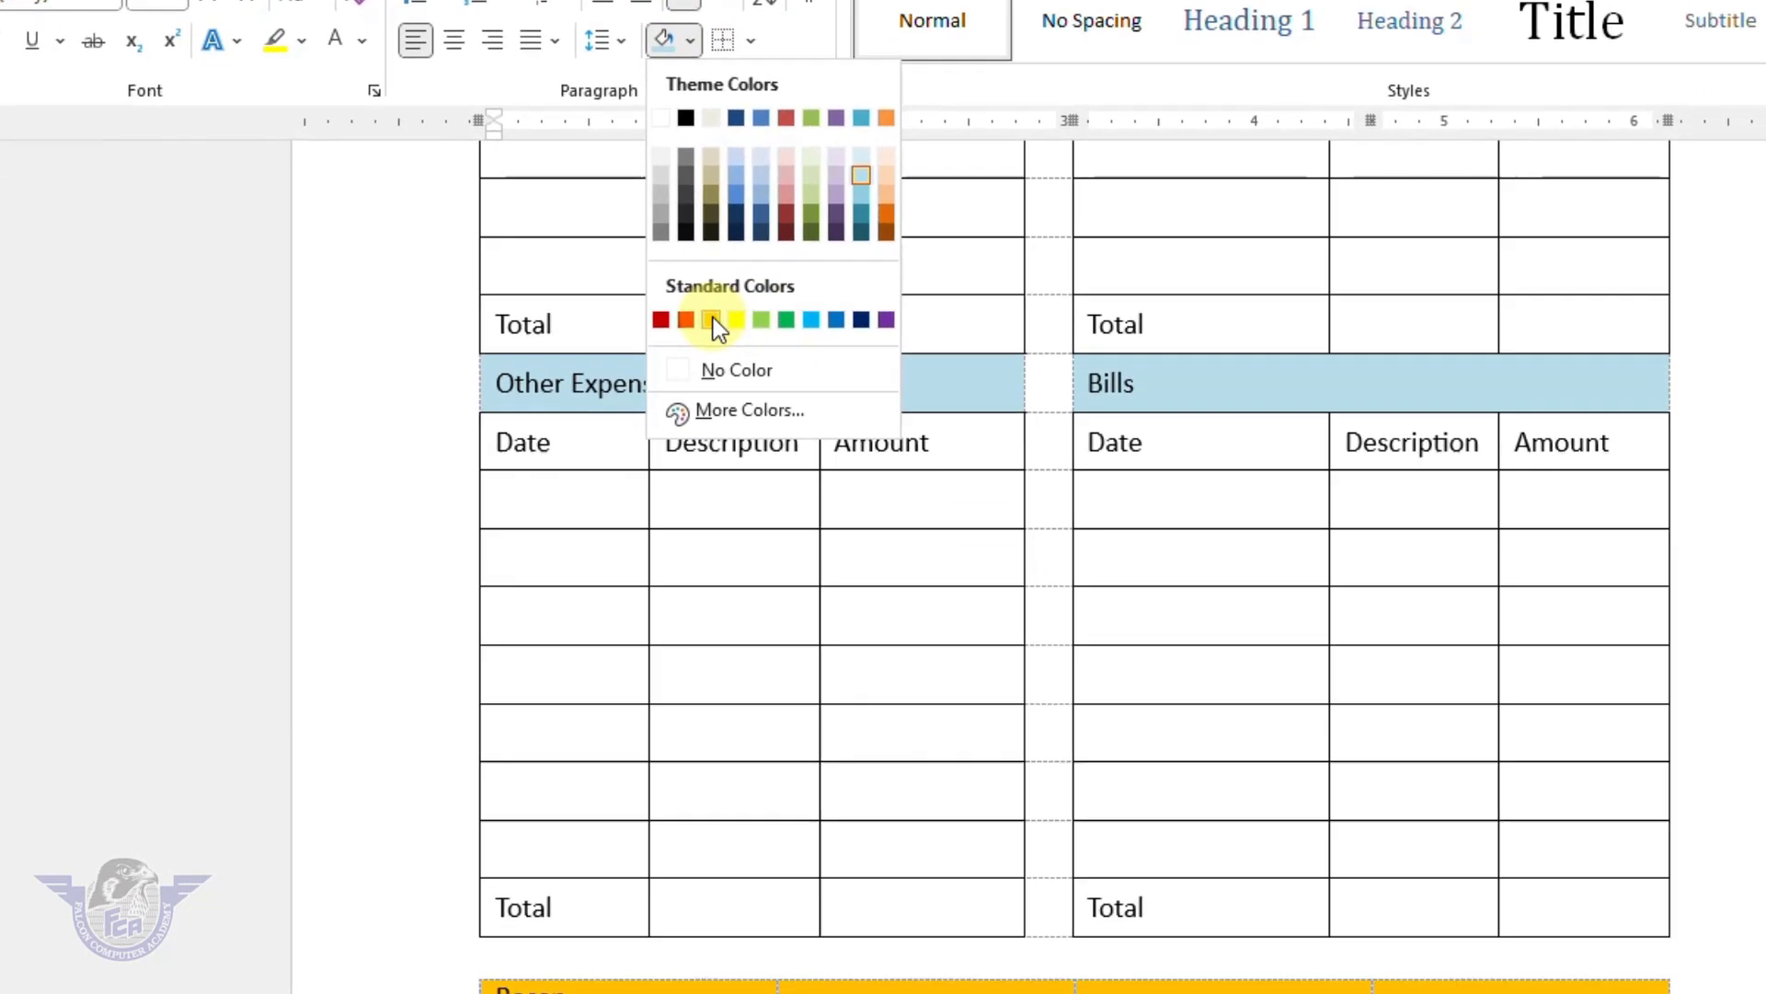
{"action": "left_click", "coordinate": [728, 431]}
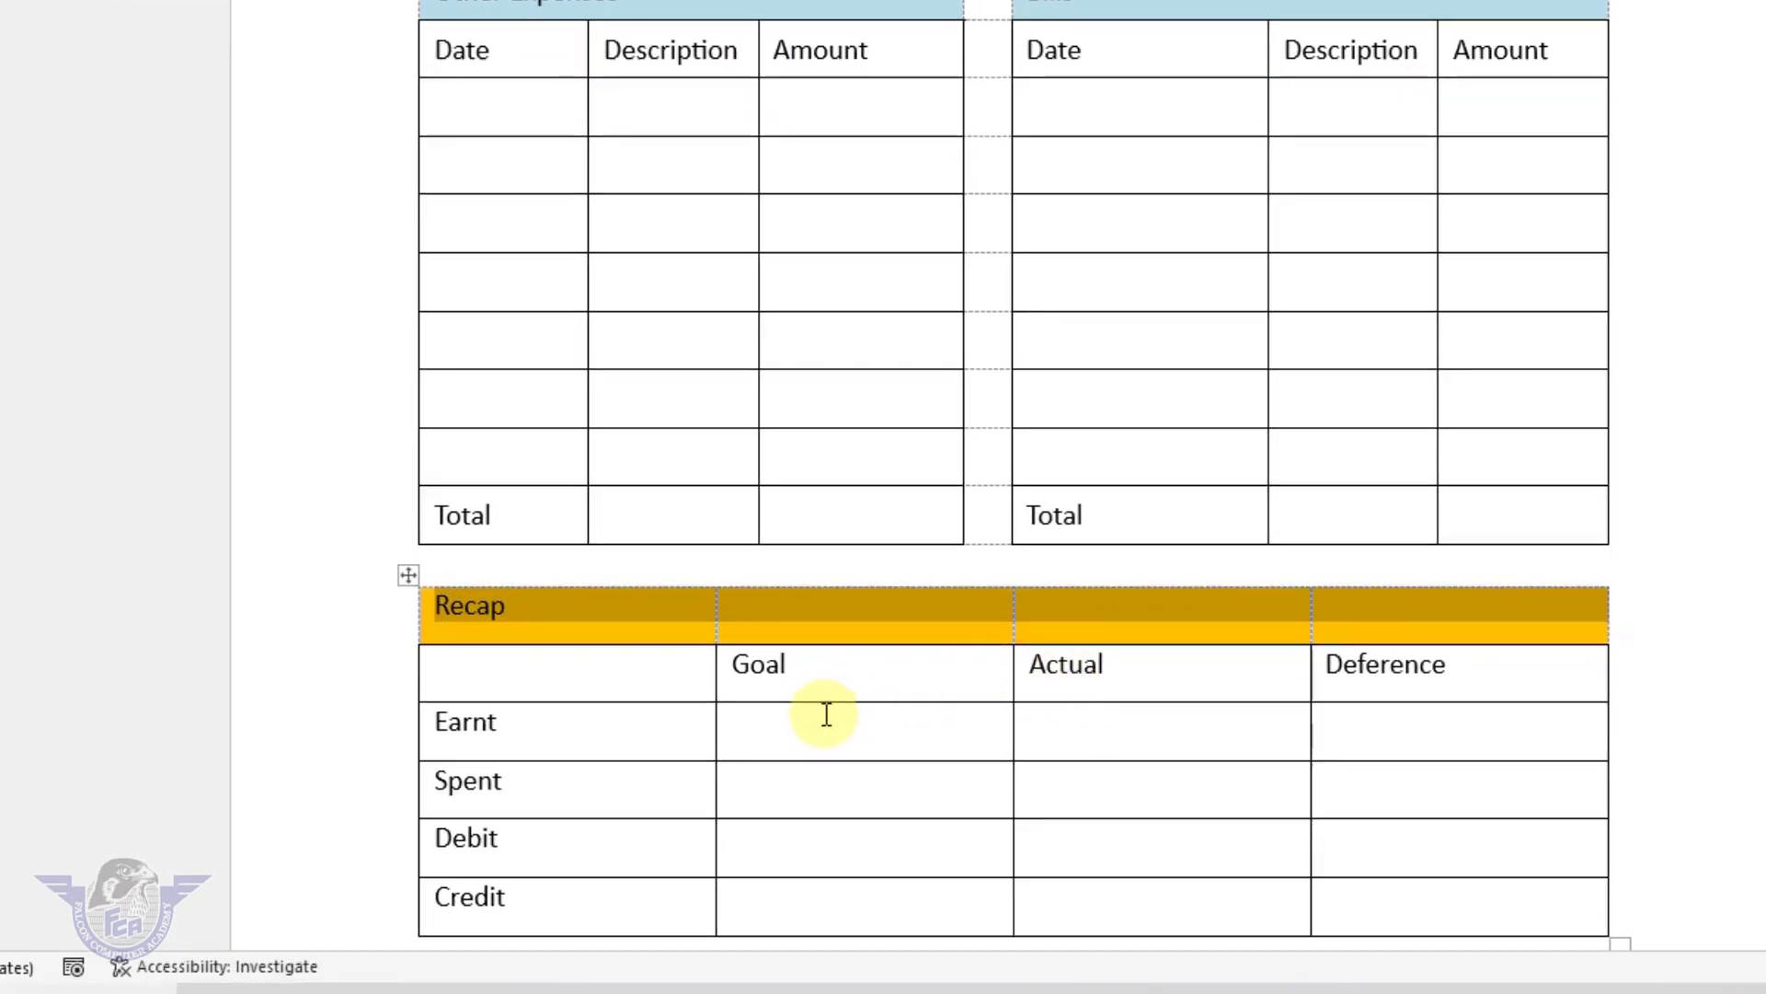
{"action": "left_click", "coordinate": [623, 697]}
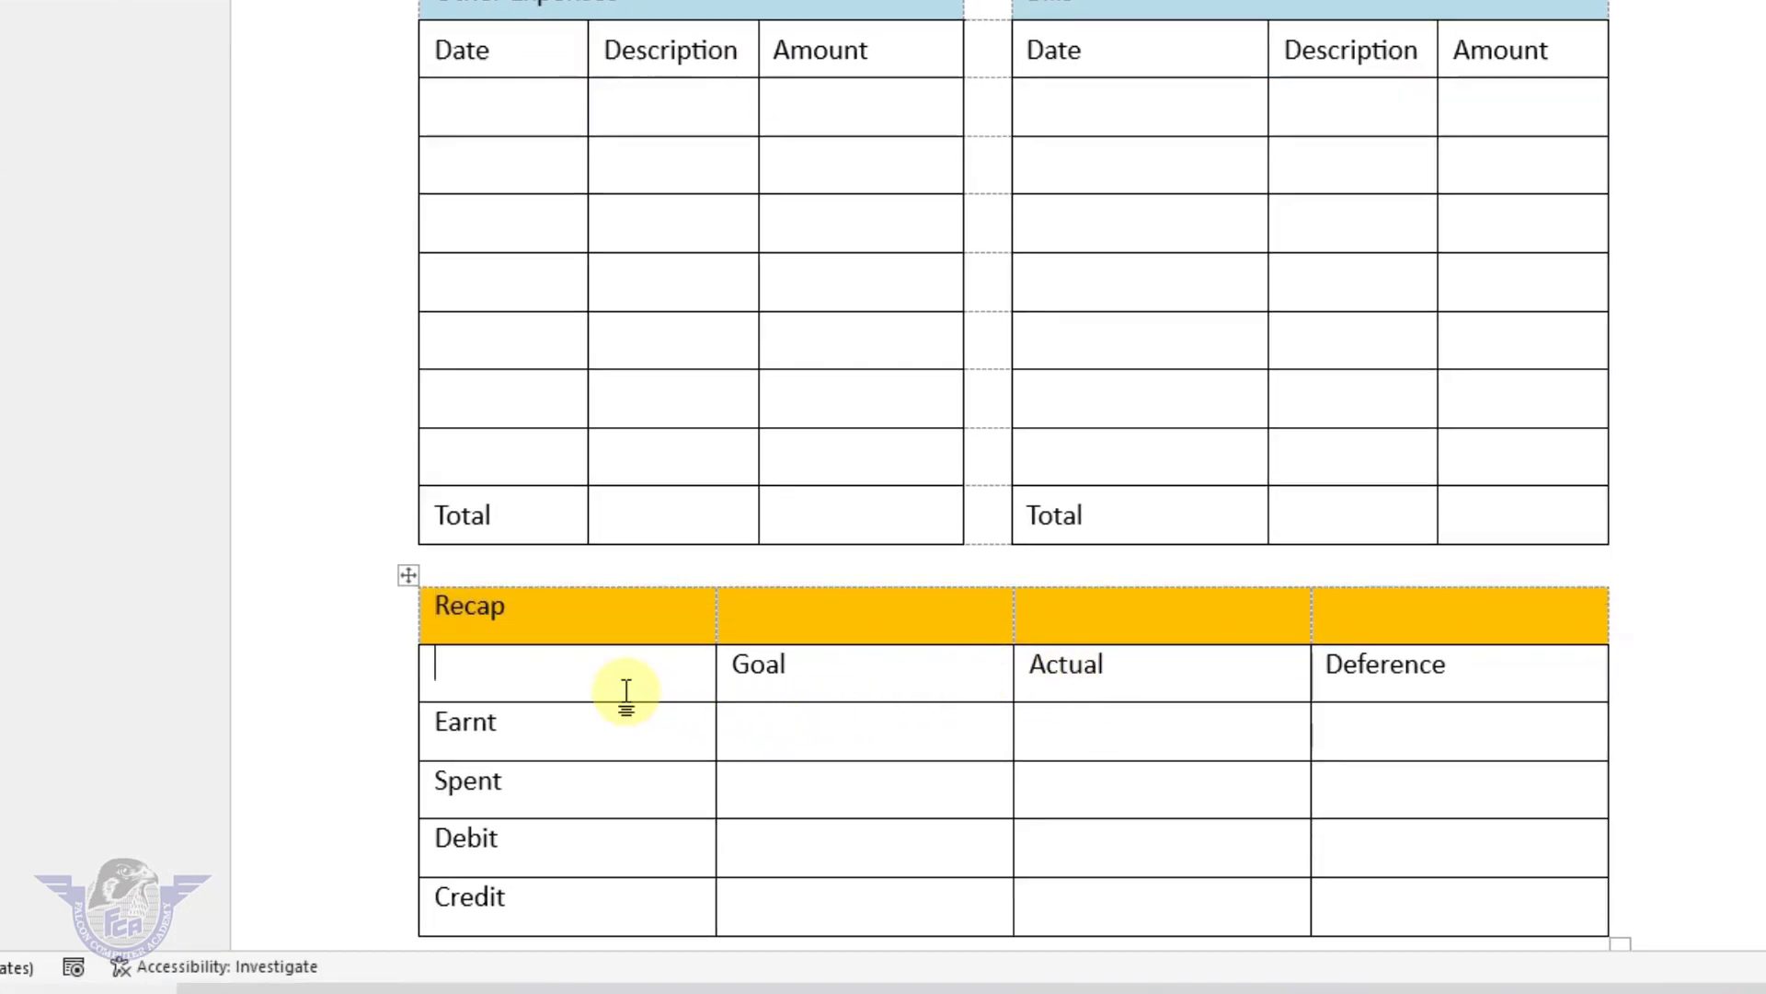
Center the text vertically and align it left in all cells of the Recap table.
{"action": "left_click", "coordinate": [410, 576]}
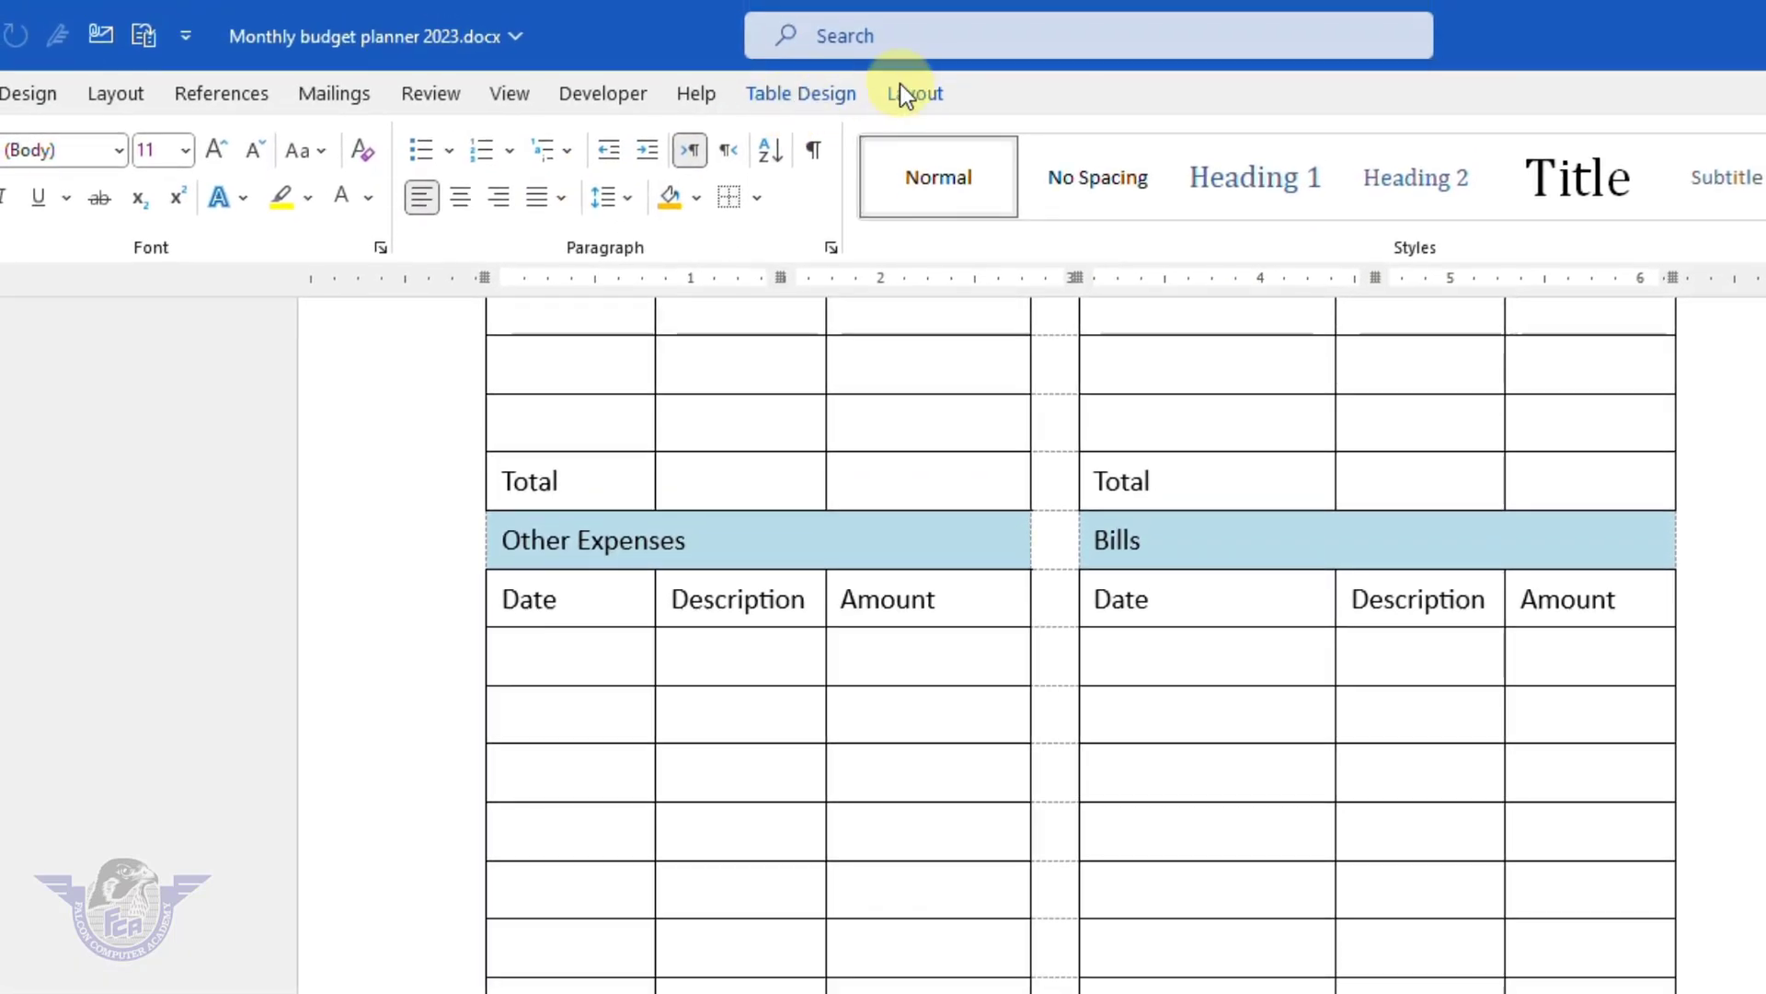
{"action": "left_click", "coordinate": [904, 89]}
{"action": "left_click", "coordinate": [1212, 173]}
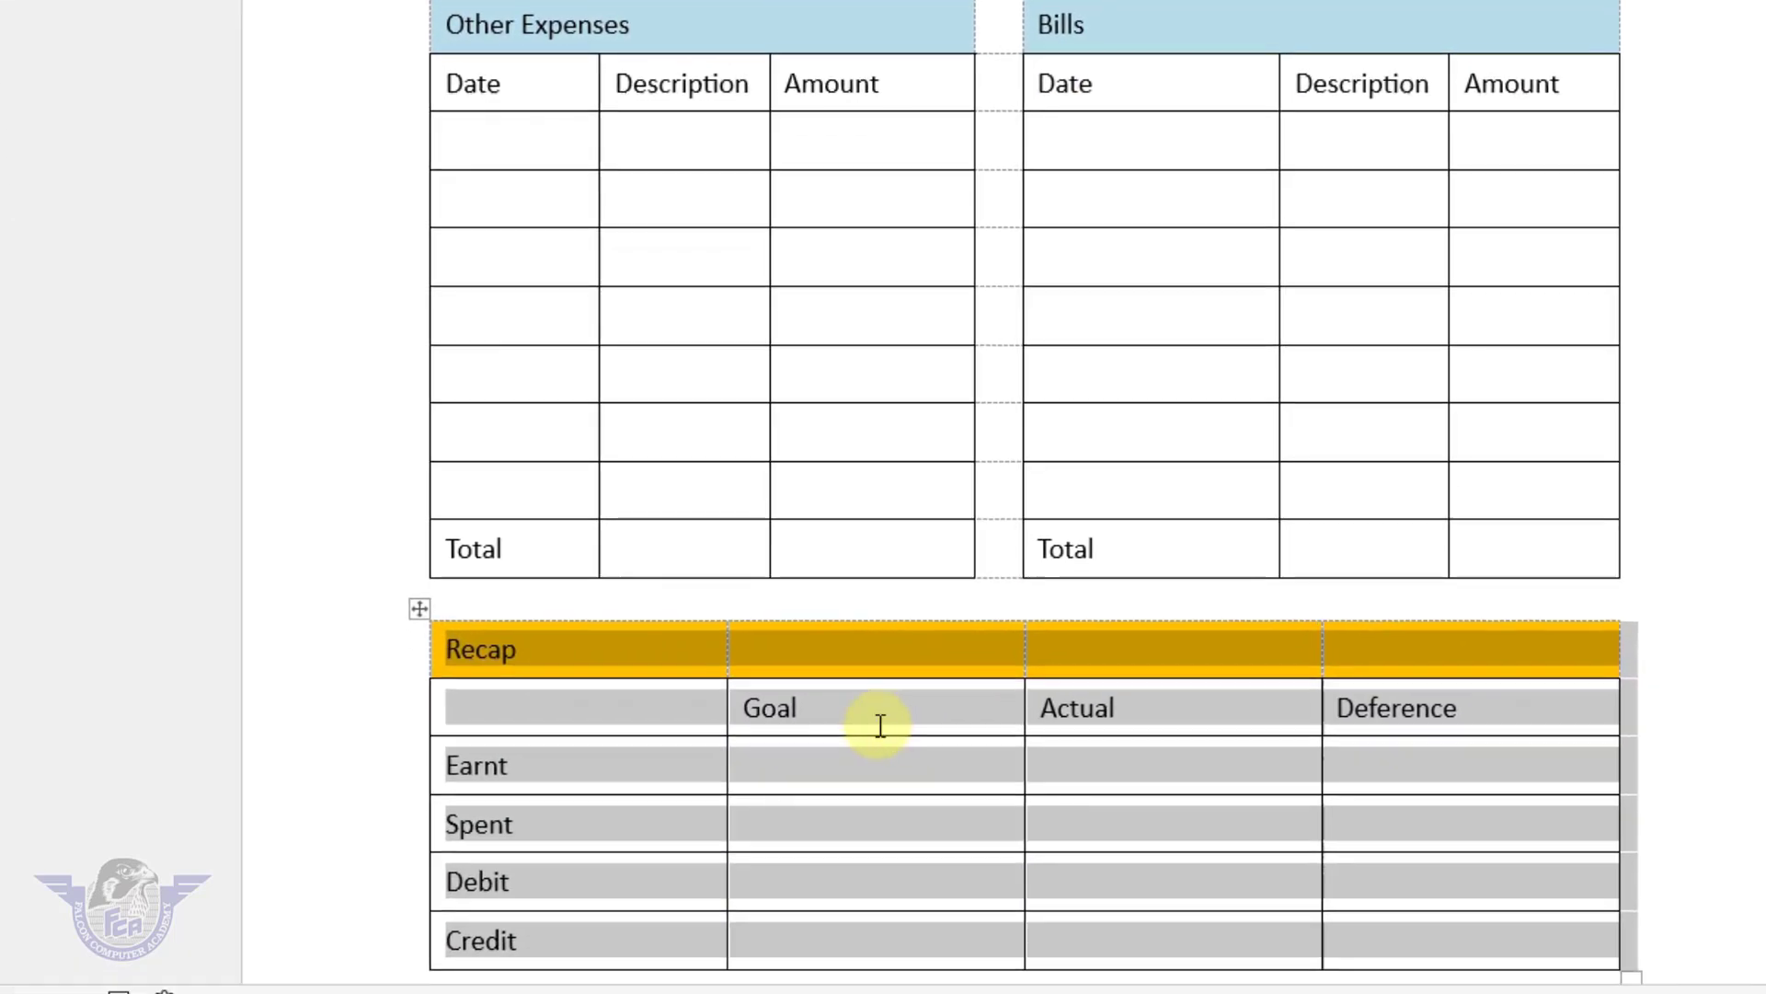
{"action": "left_click", "coordinate": [876, 723]}
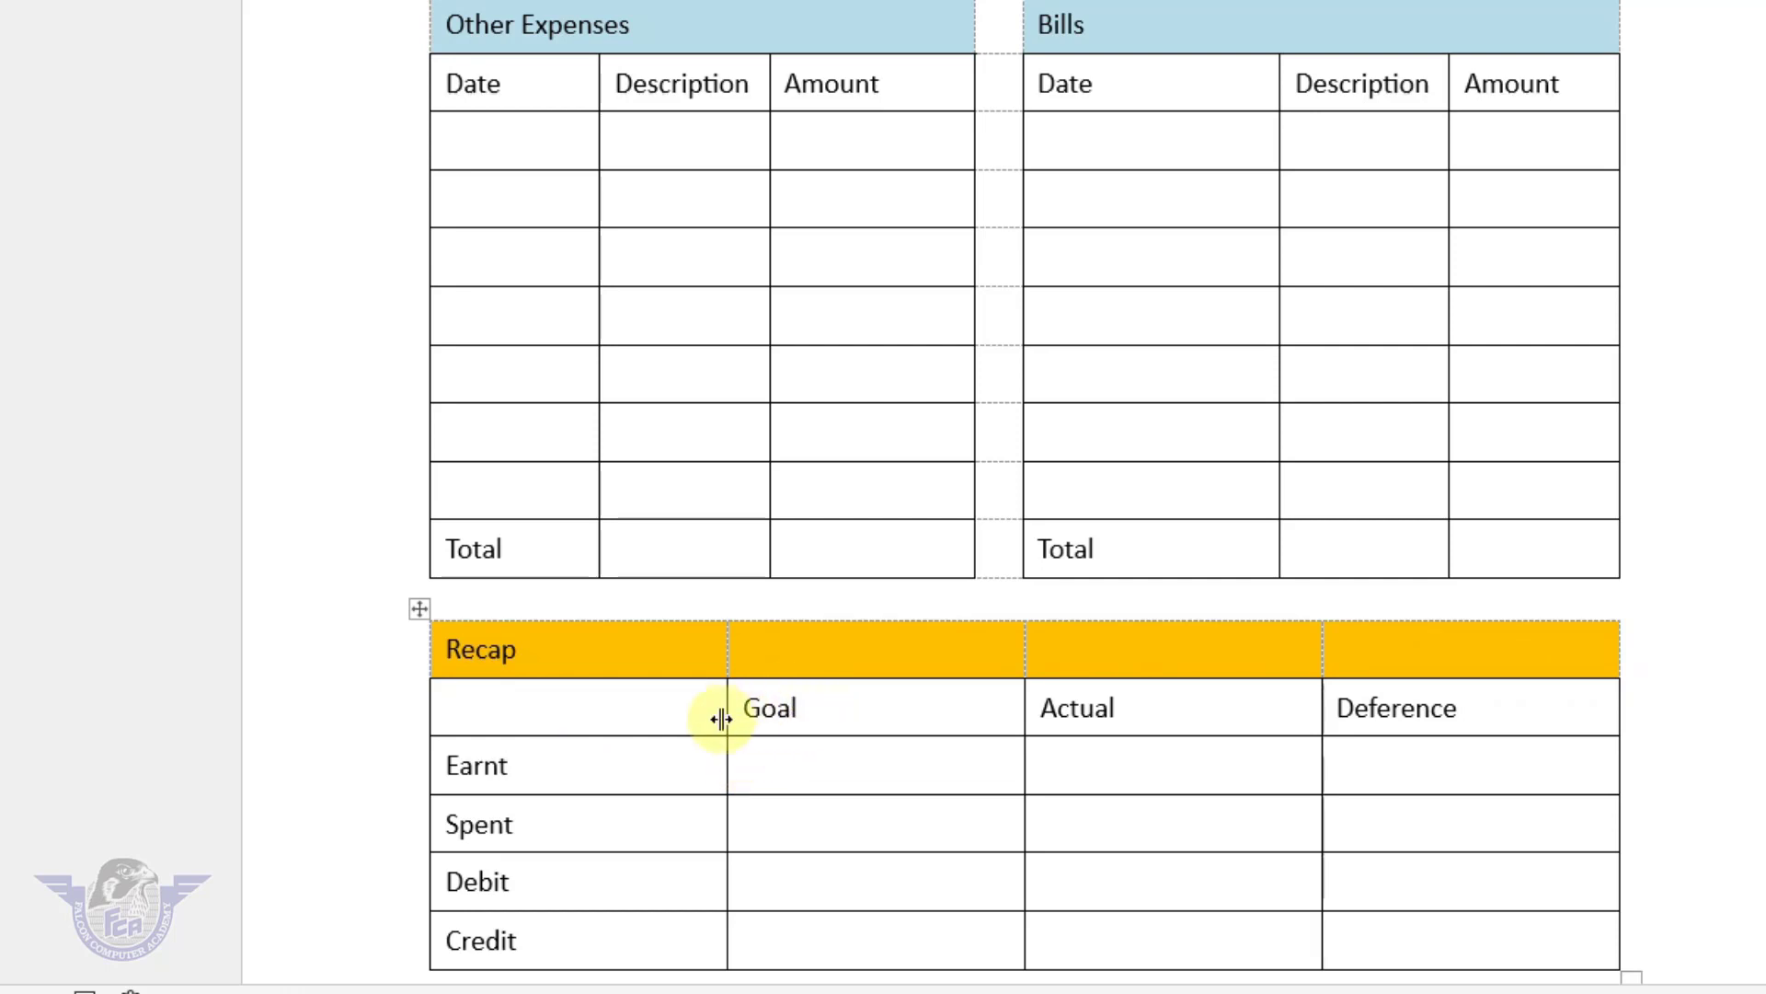
Center the Goal, Actual and Deference heading row of the Recap table and check the page in print preview.
{"action": "left_click_drag", "start_coordinate": [718, 714], "coordinate": [1352, 709]}
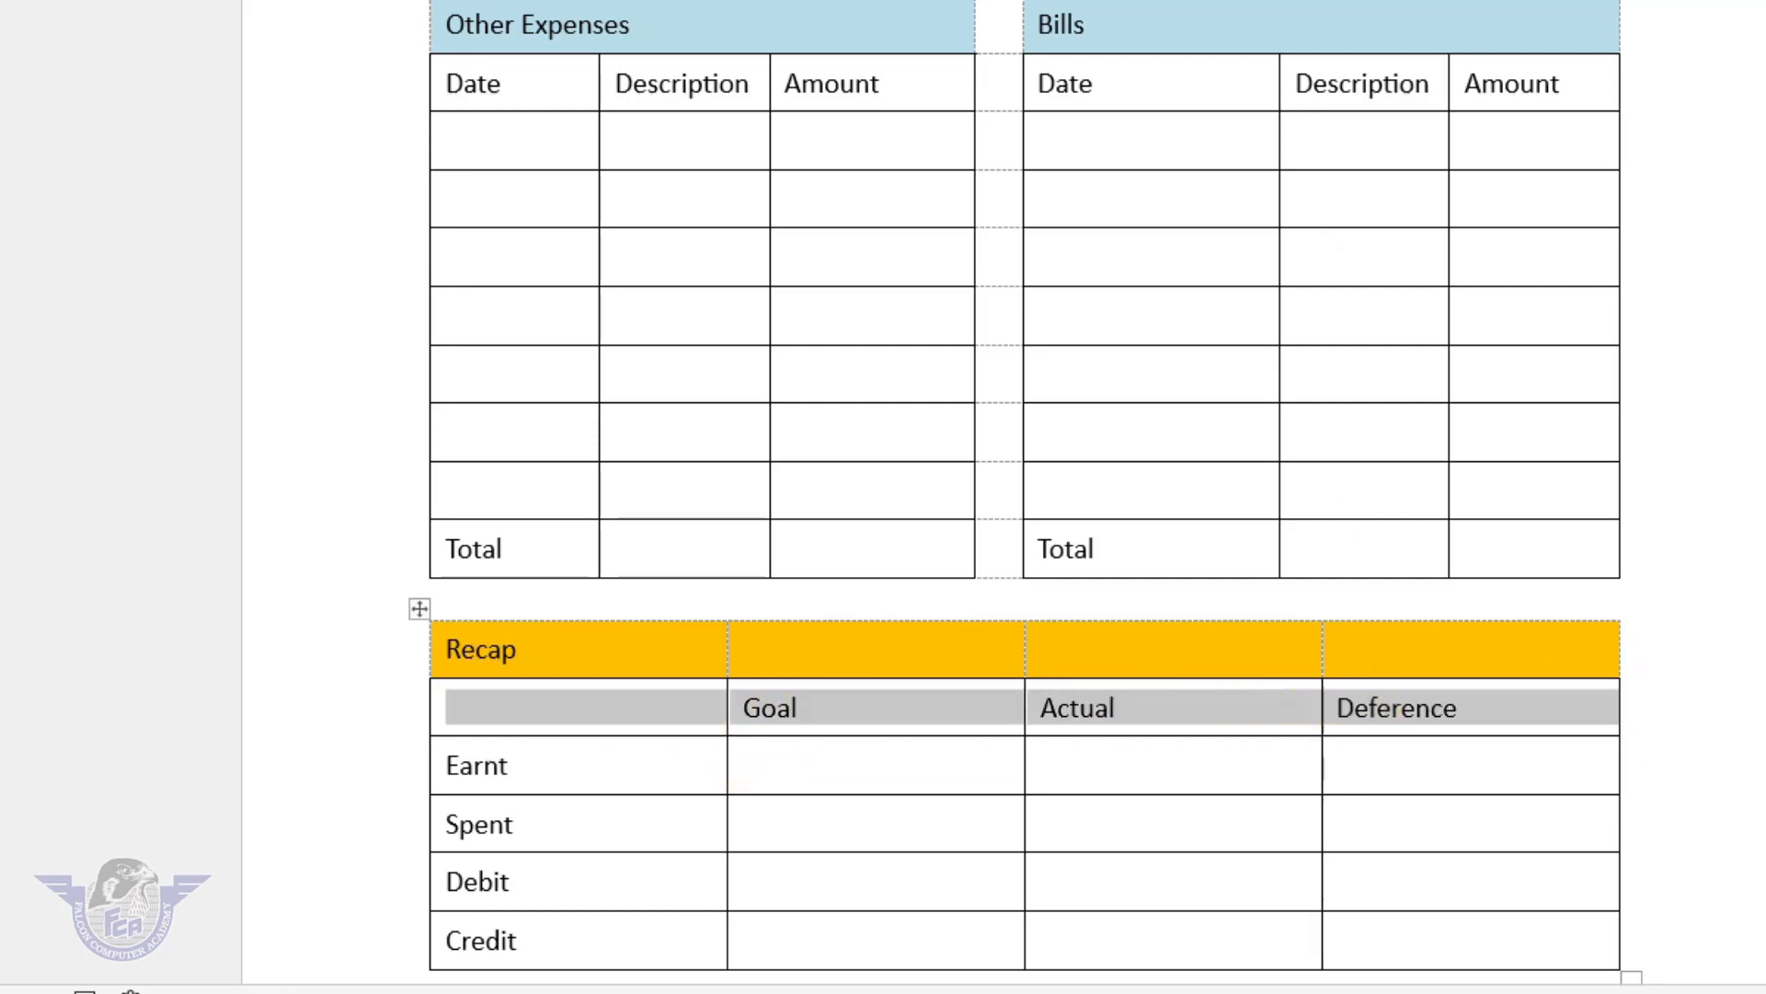
{"action": "key", "text": "ctrl+e"}
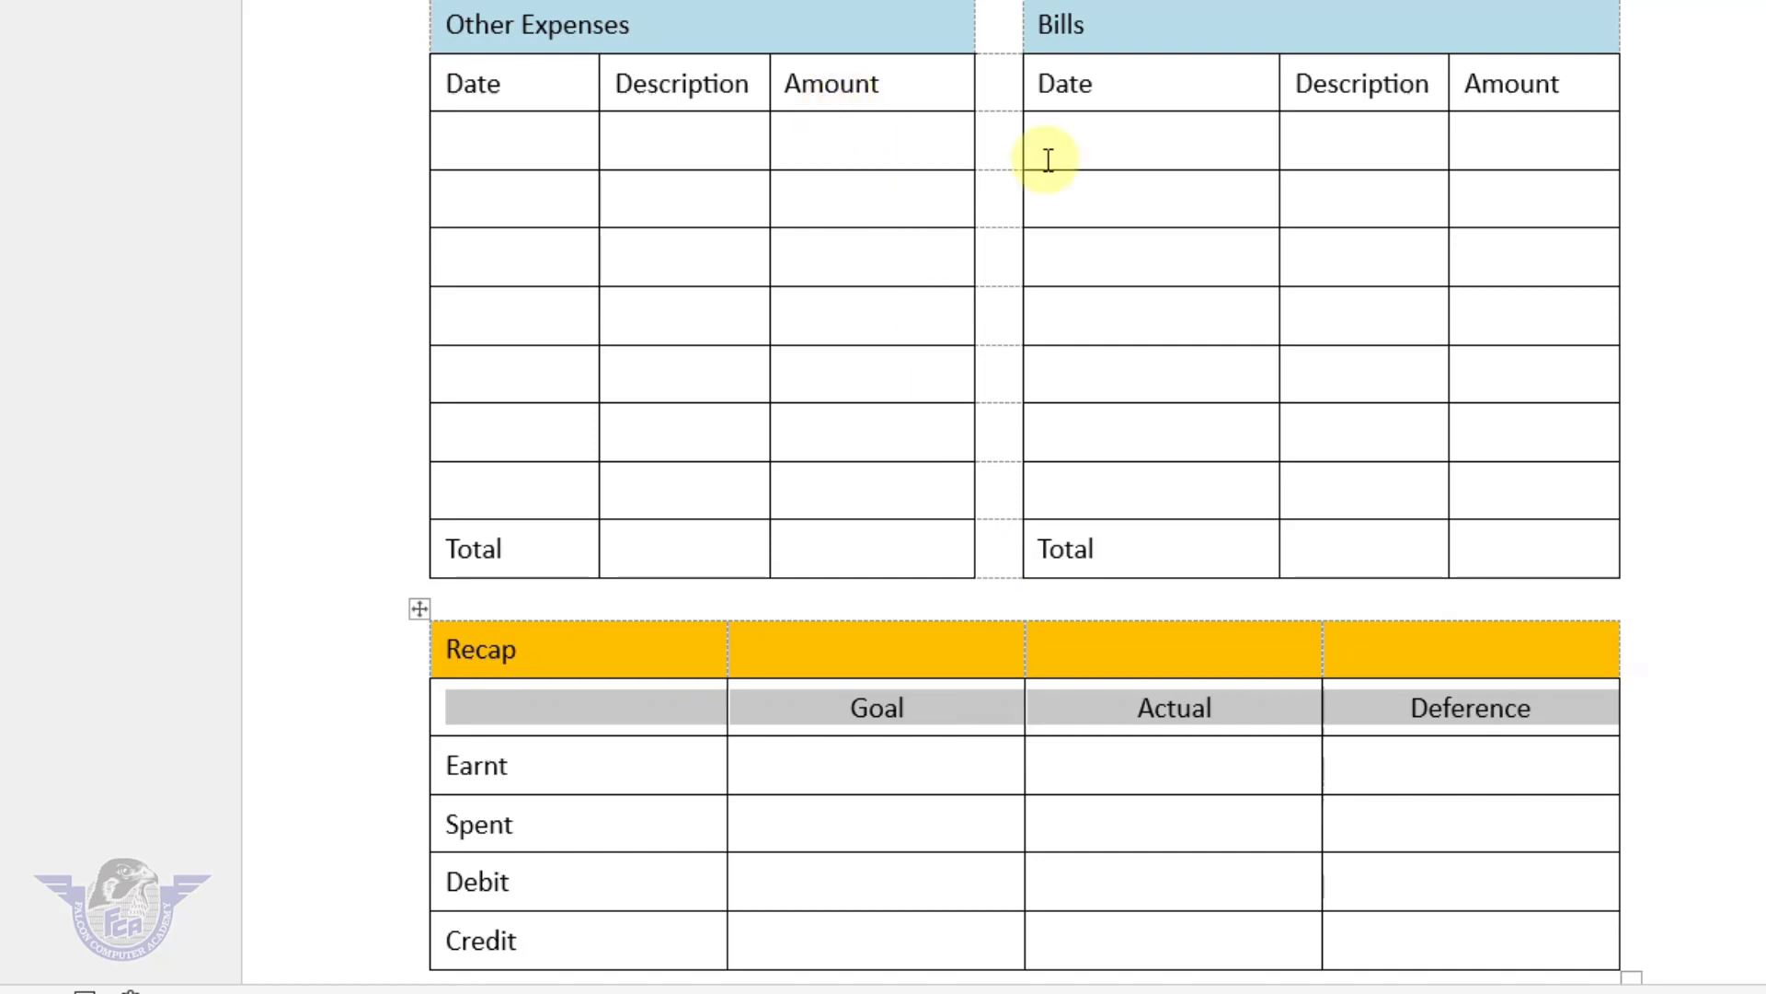
{"action": "key", "text": "ctrl+p"}
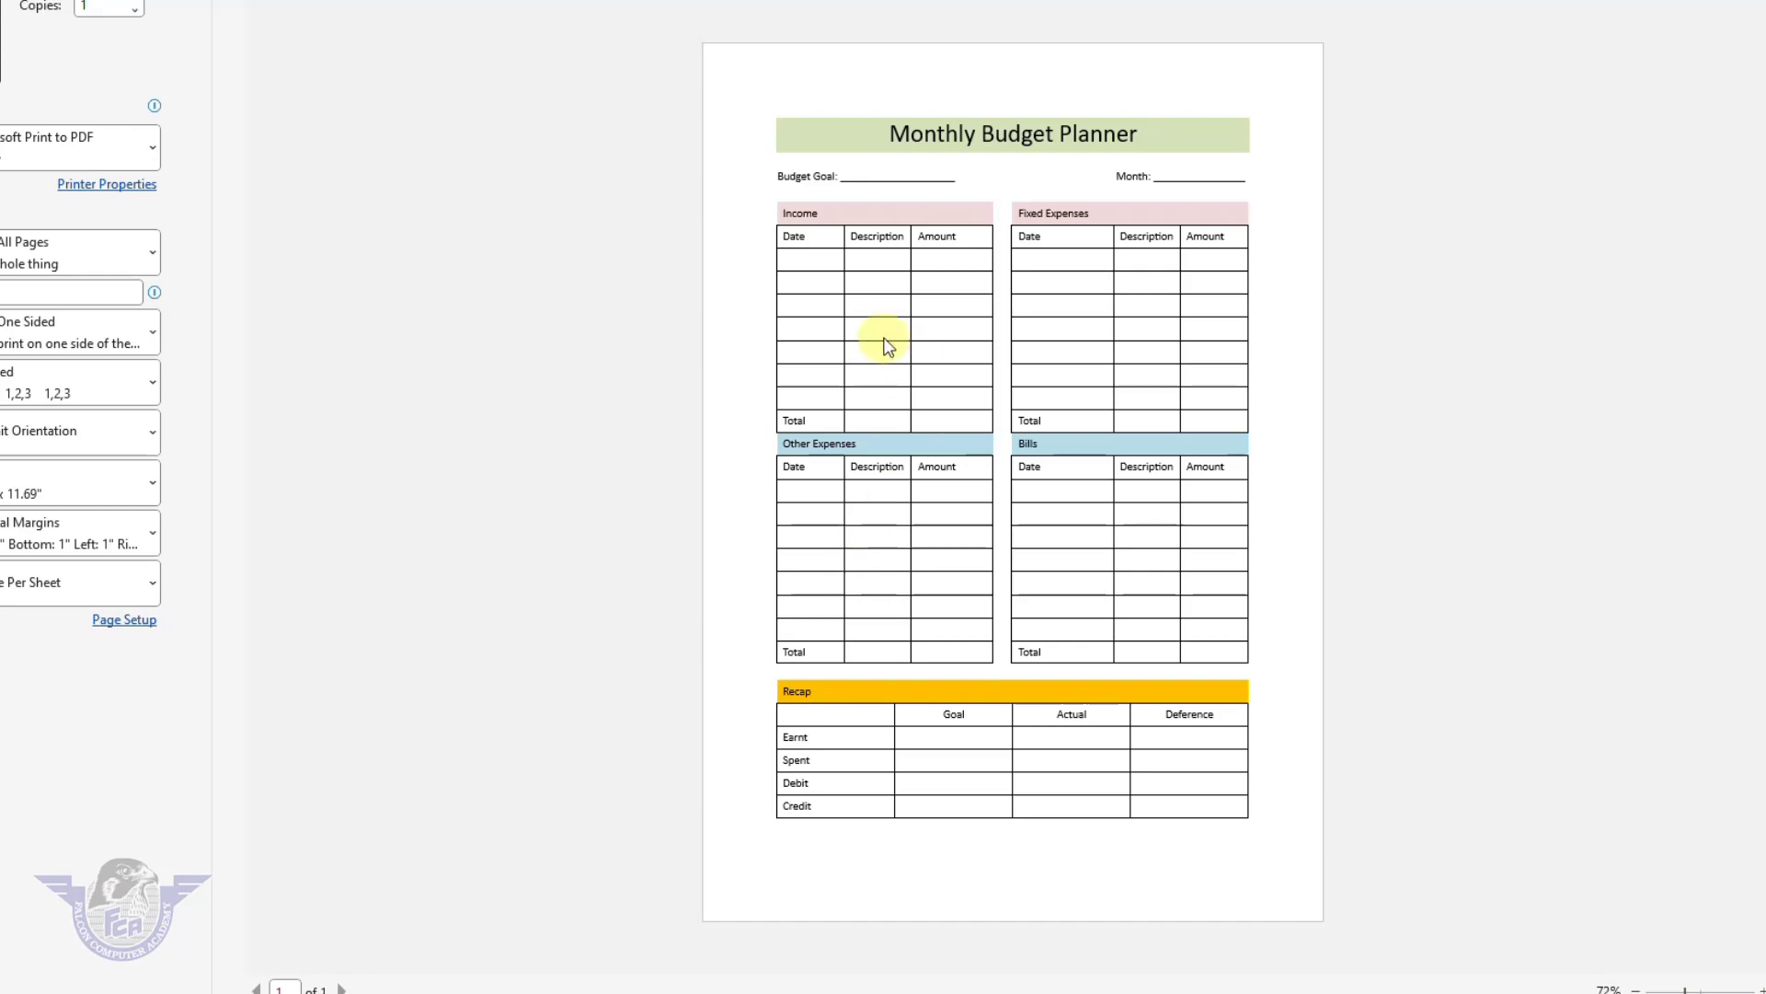
{"action": "key", "text": "Escape"}
Fill the page background with the Newsprint texture.
{"action": "scroll", "coordinate": [615, 241], "scroll_direction": "up", "scroll_amount": 8}
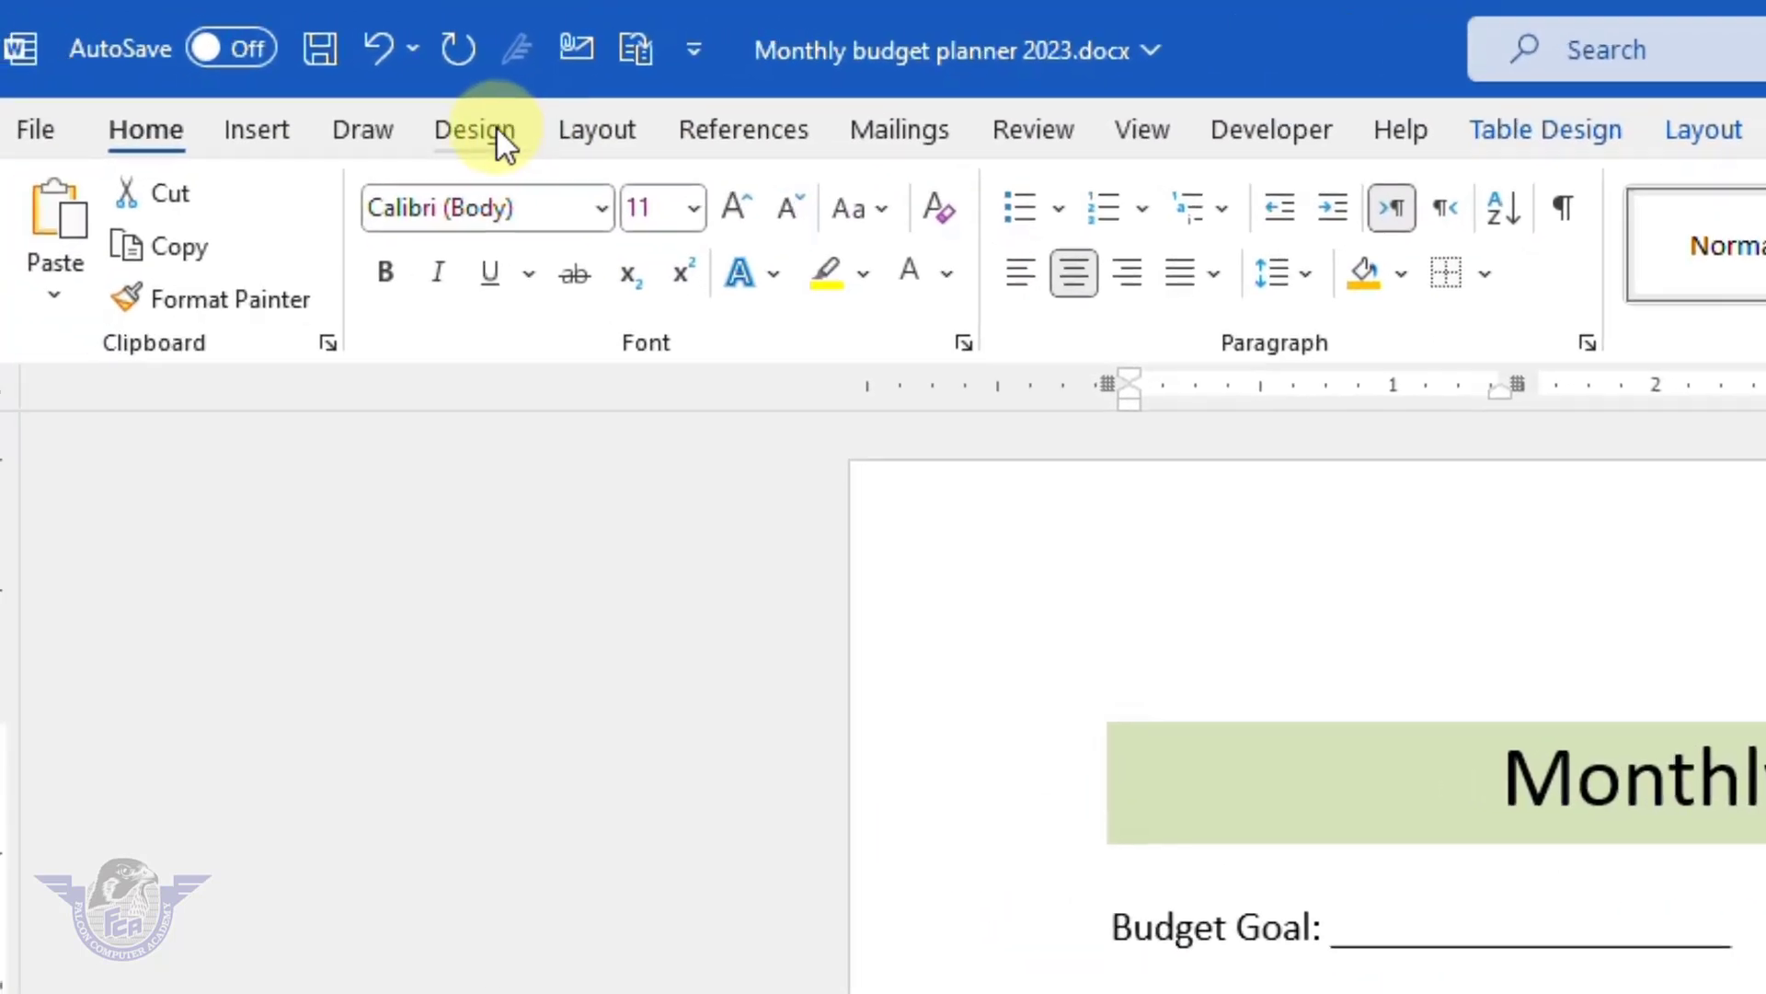
{"action": "left_click", "coordinate": [495, 128]}
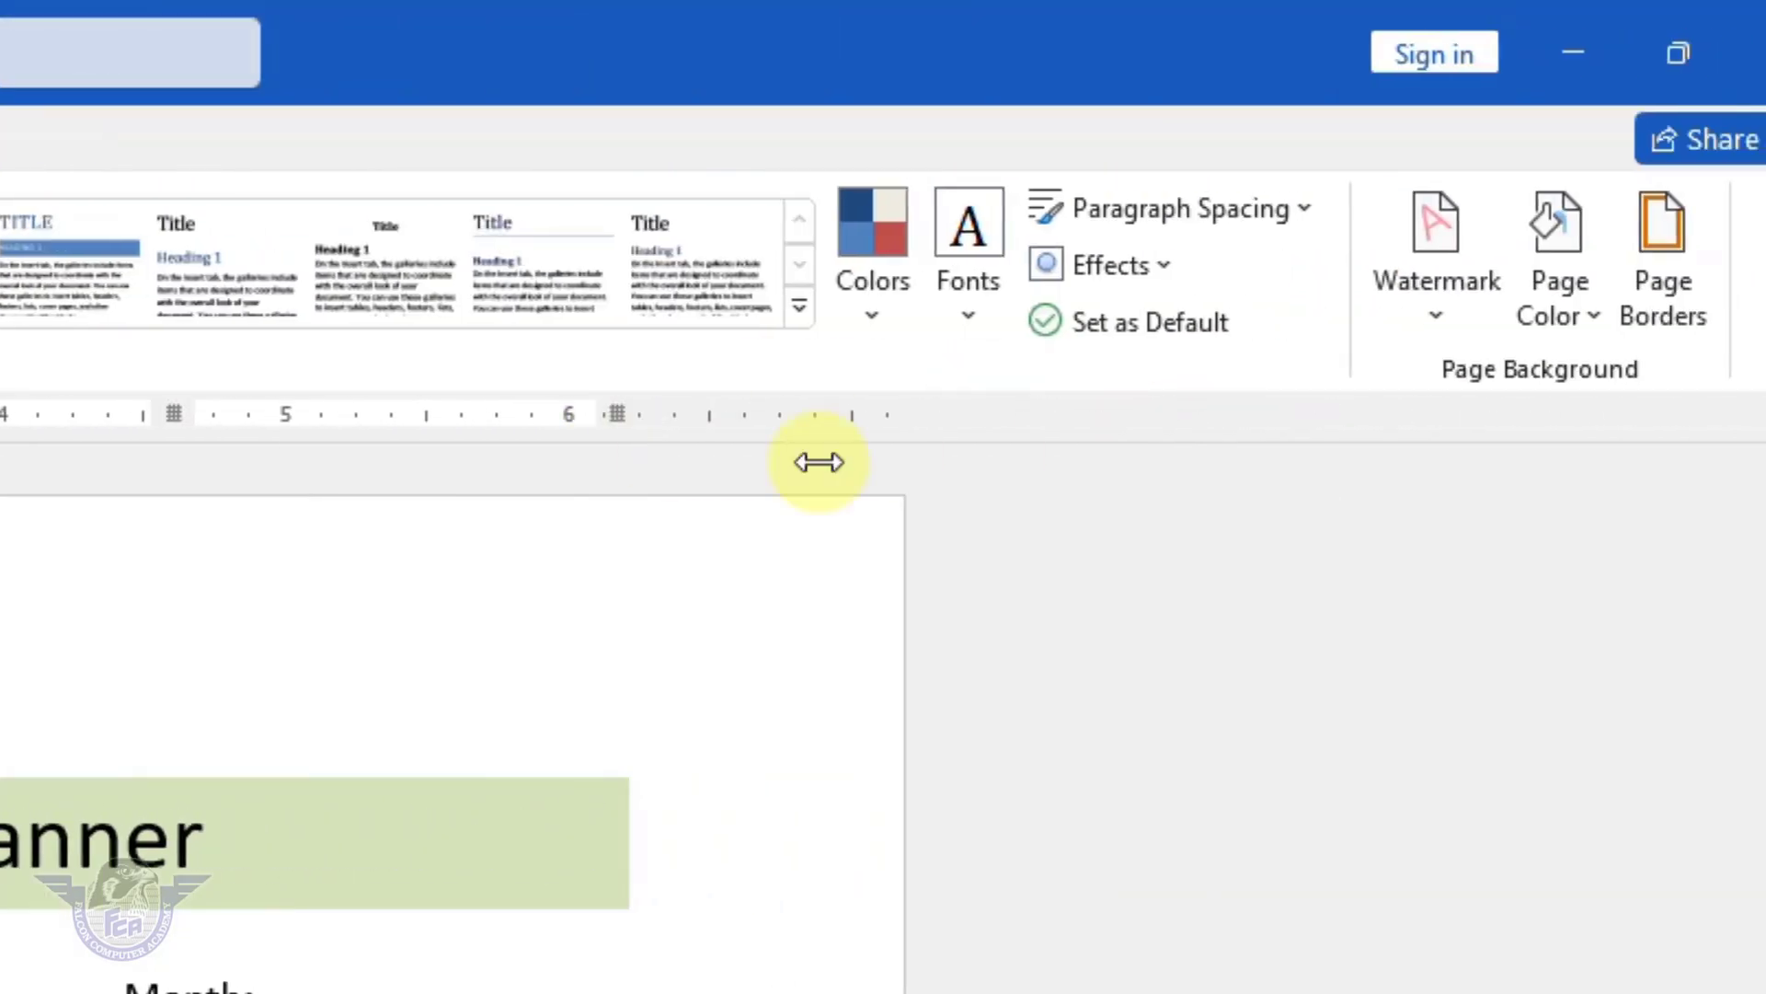
{"action": "left_click", "coordinate": [1516, 317]}
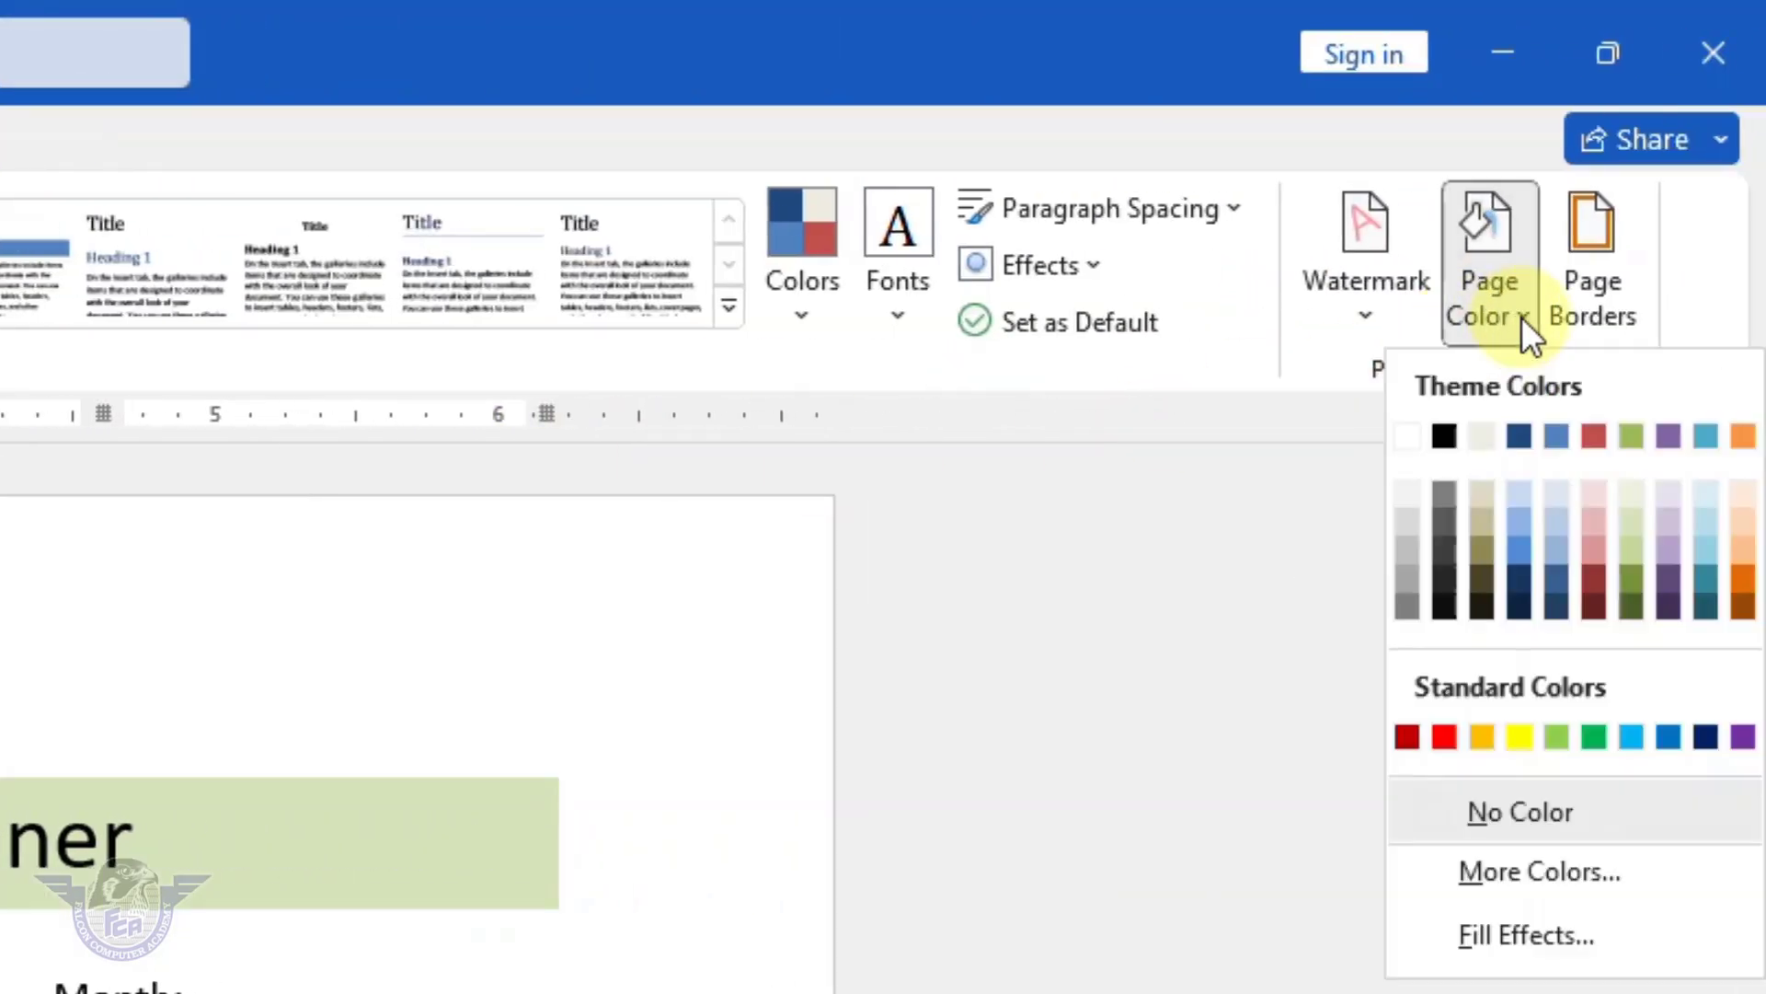
{"action": "left_click", "coordinate": [1524, 925]}
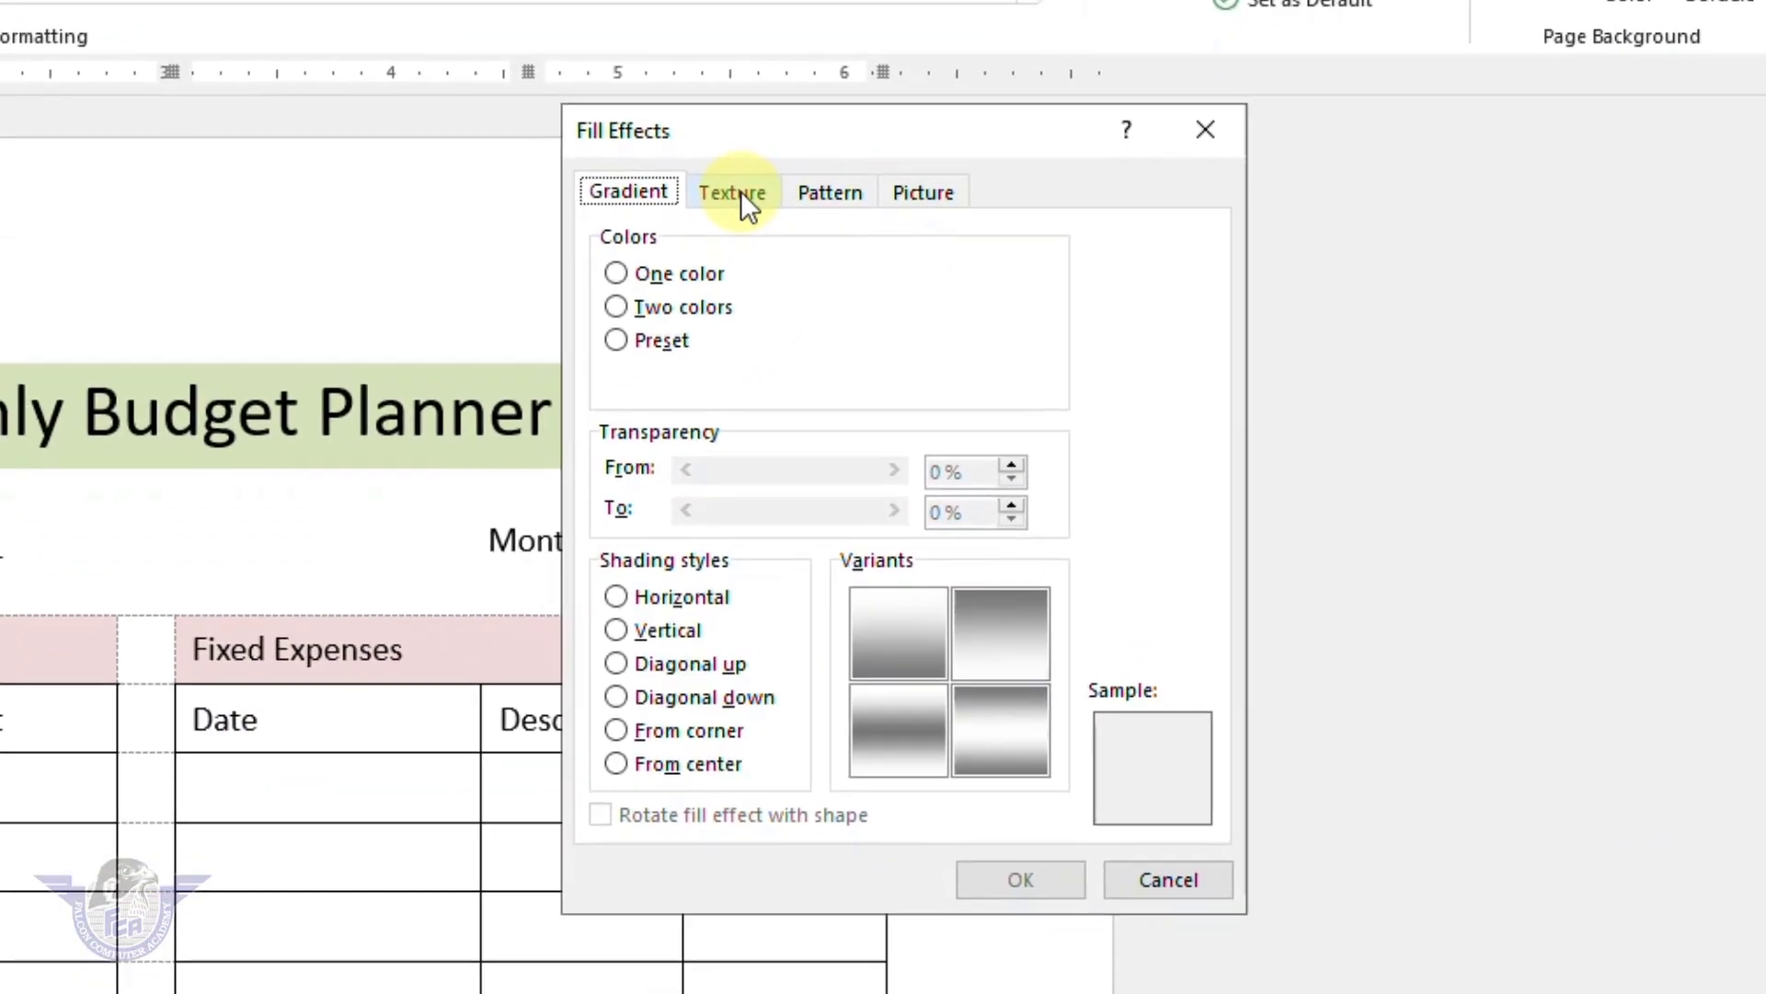
{"action": "left_click", "coordinate": [358, 564]}
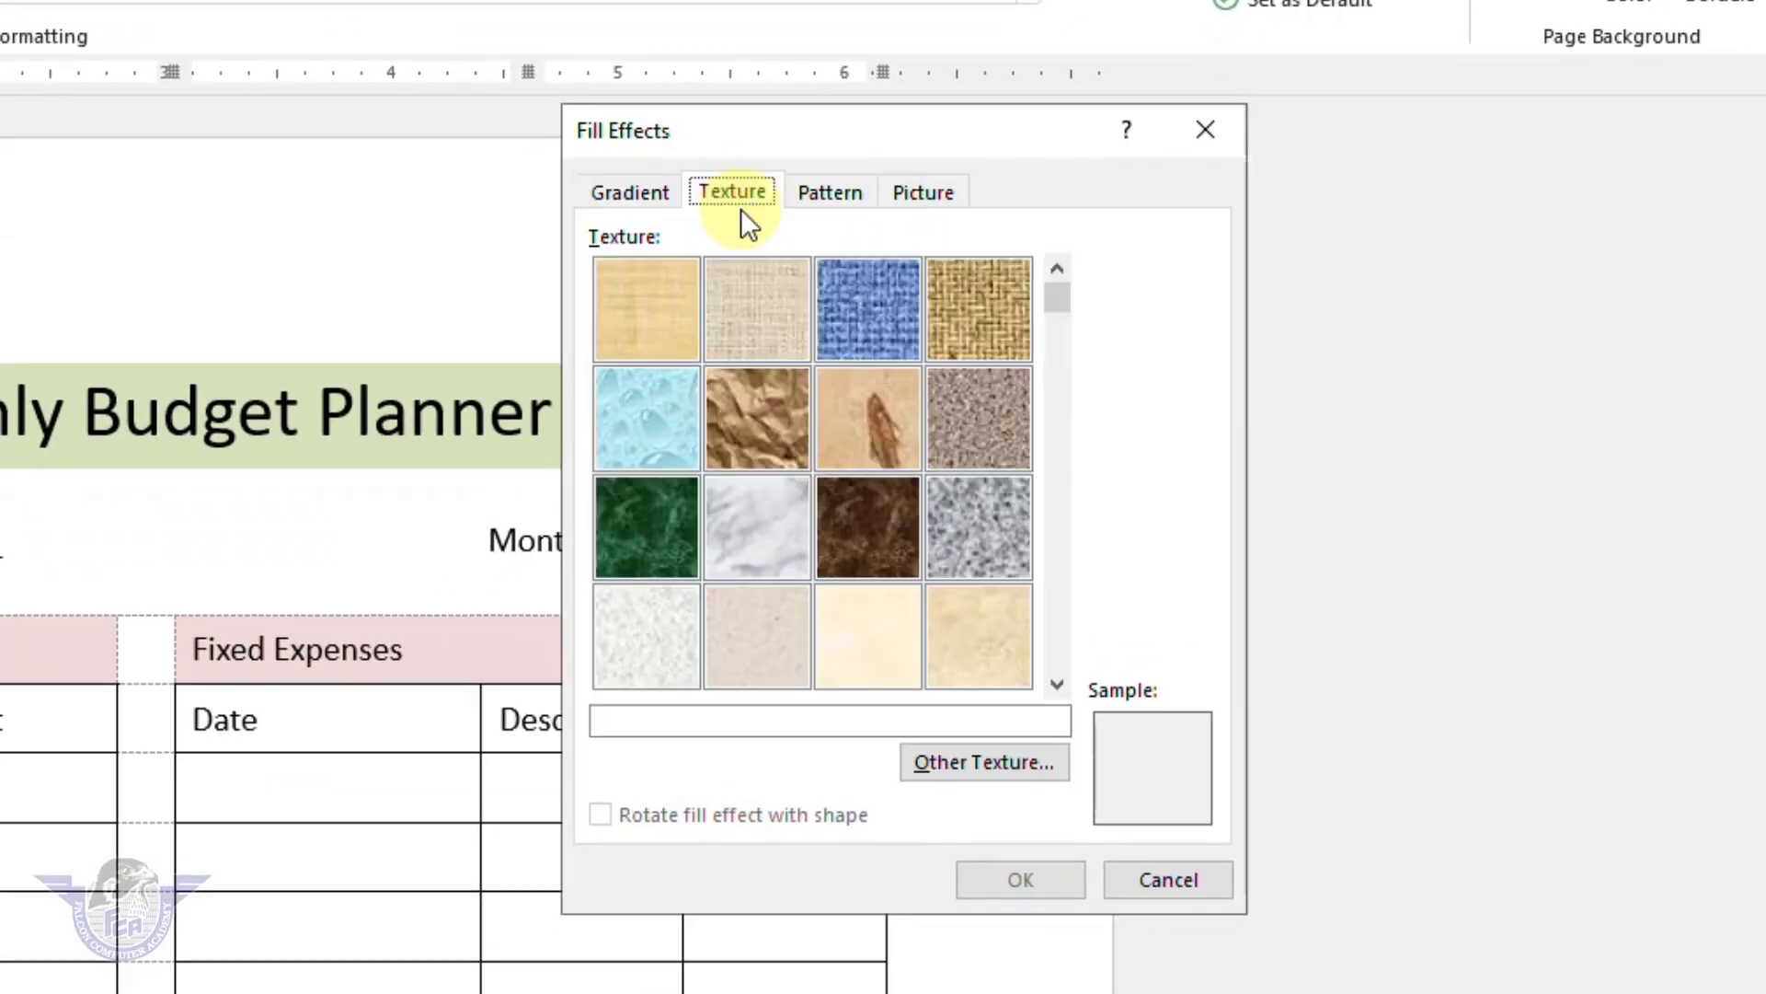
{"action": "left_click", "coordinate": [645, 638]}
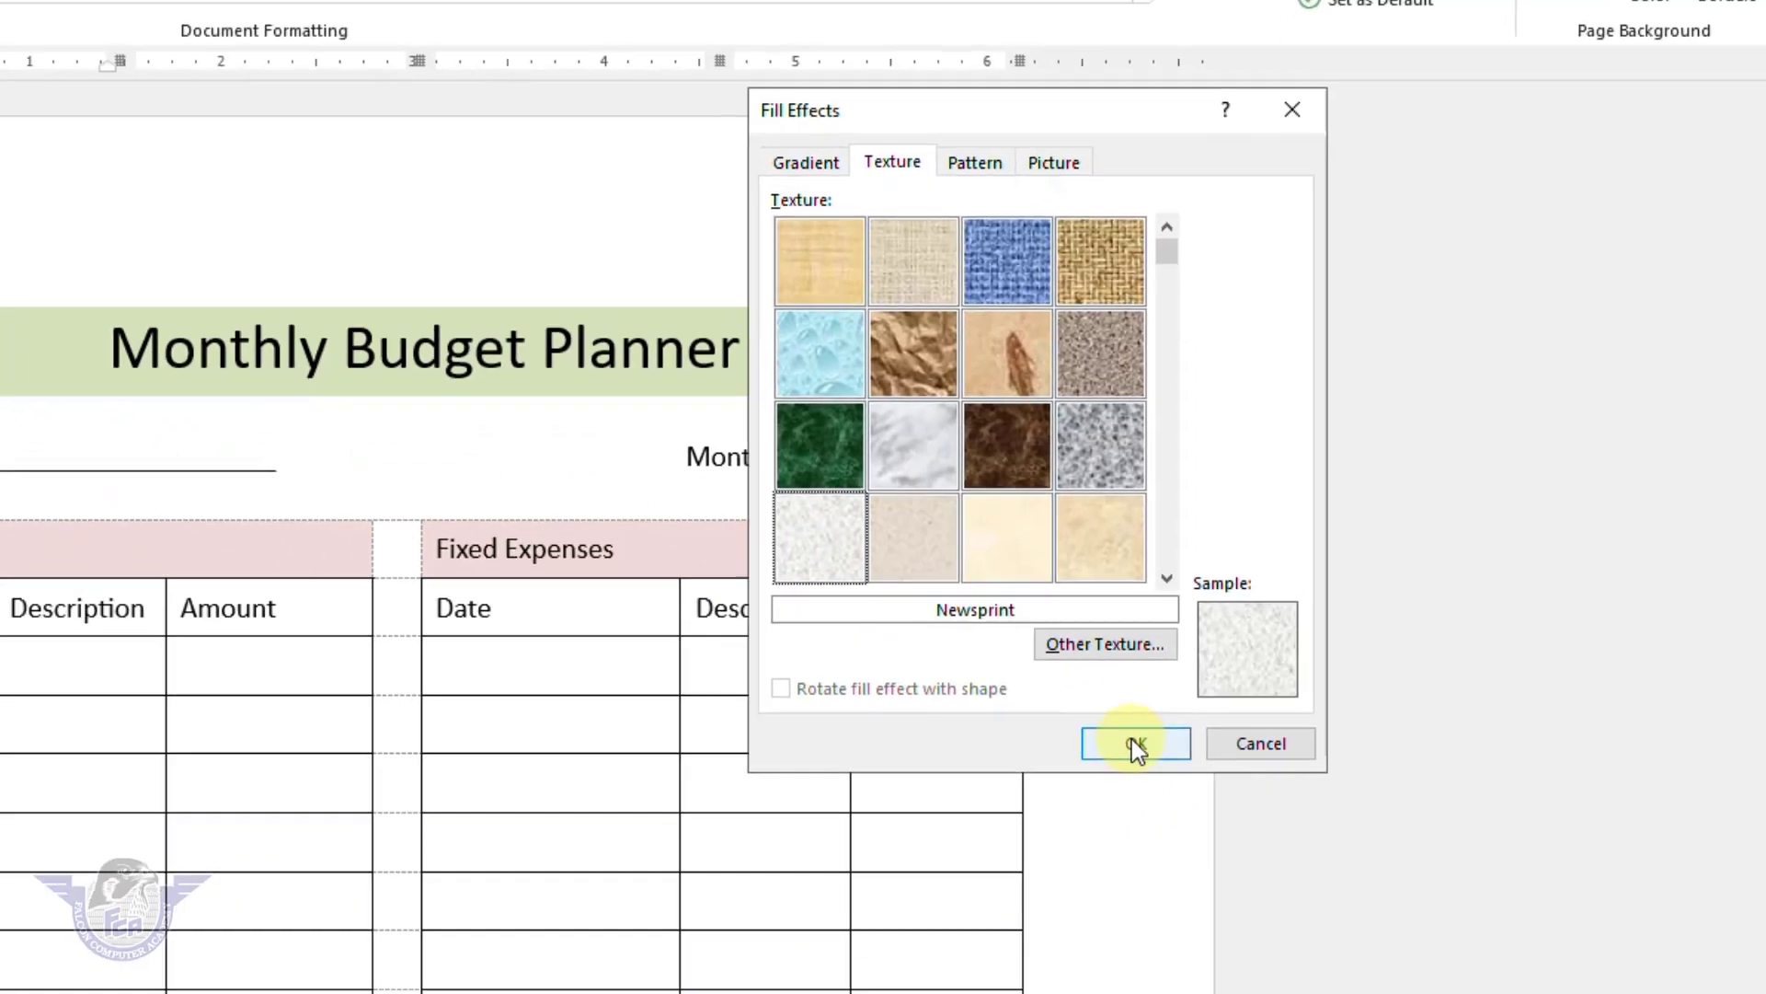
{"action": "left_click", "coordinate": [1020, 880]}
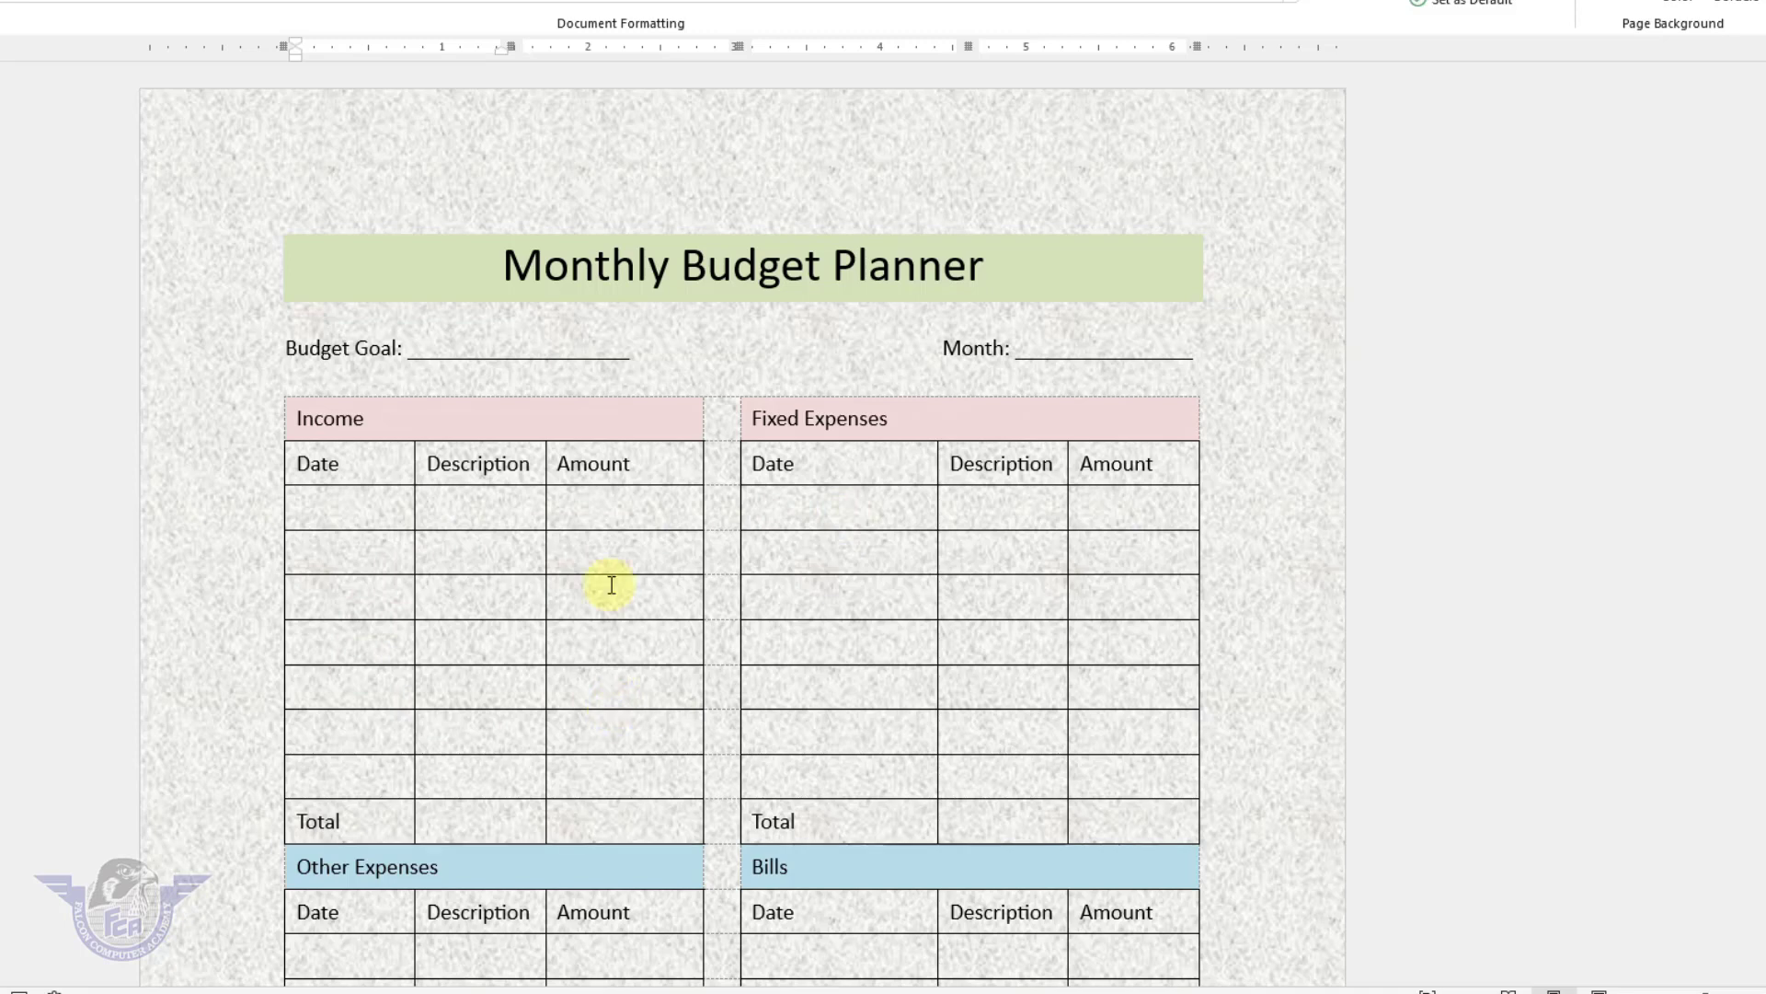
Shade the cells below the Income and Fixed Expenses headings white, from the Date row down to the Total row.
{"action": "left_click_drag", "start_coordinate": [377, 465], "coordinate": [598, 825]}
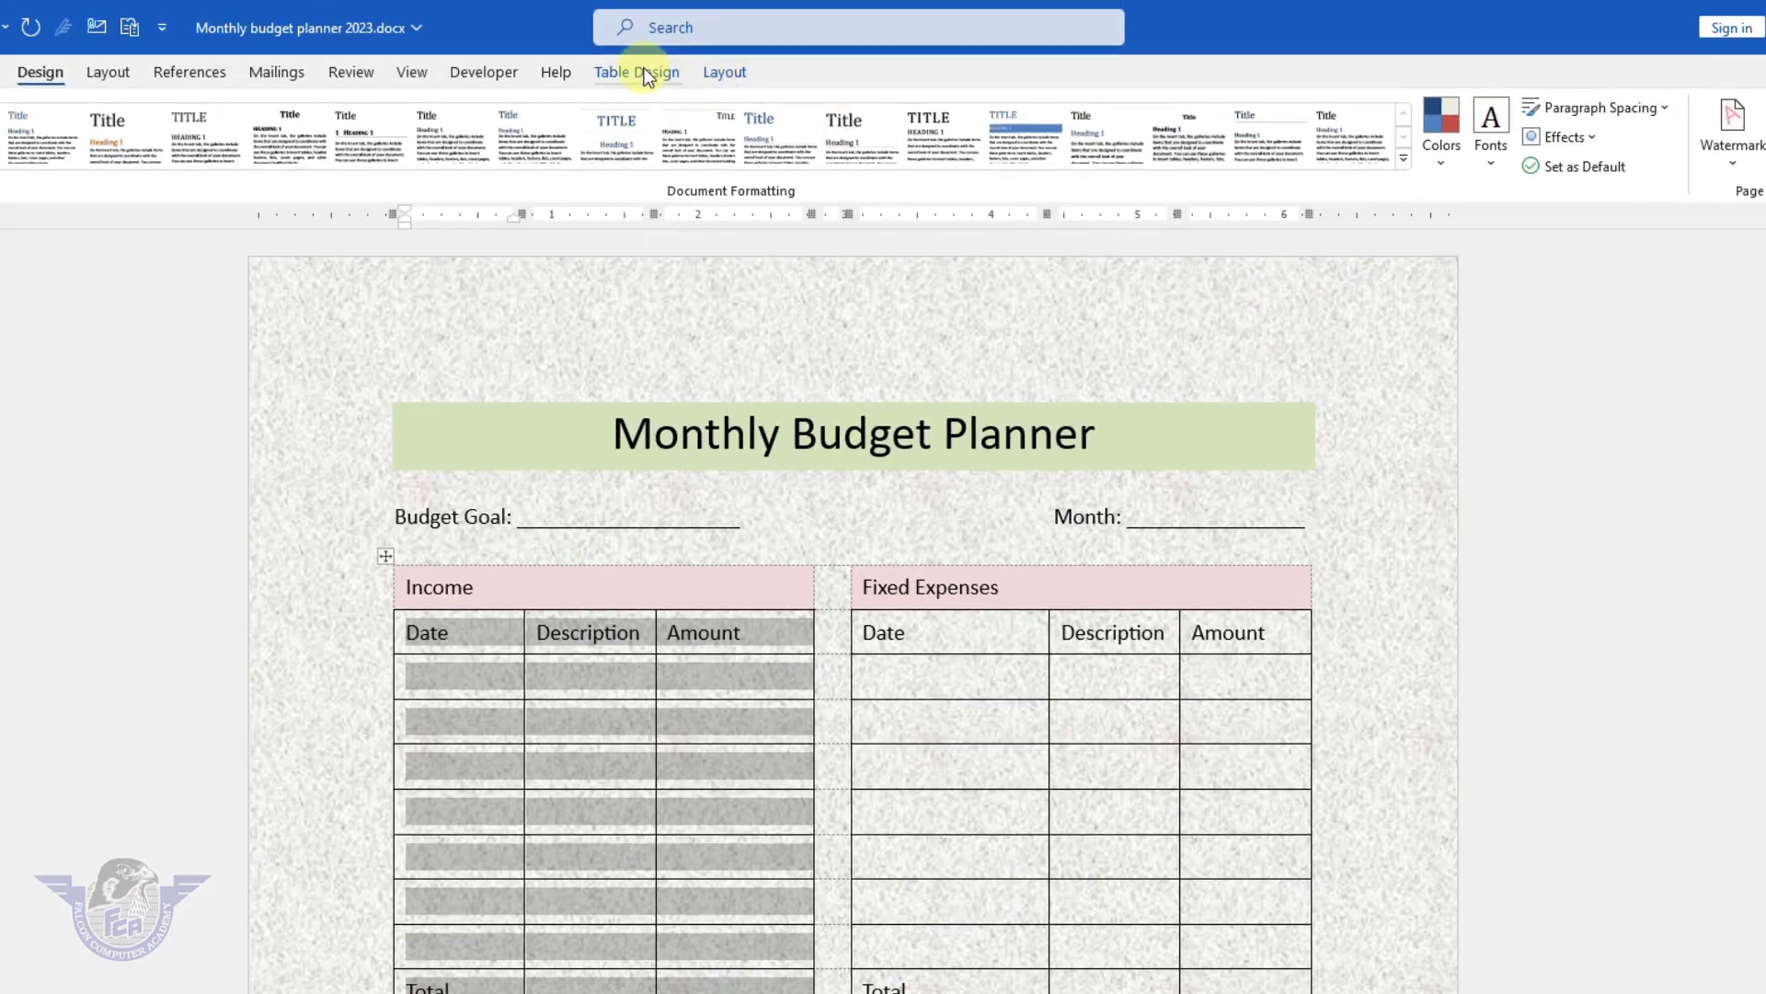
{"action": "left_click", "coordinate": [647, 76]}
{"action": "left_click", "coordinate": [1225, 418]}
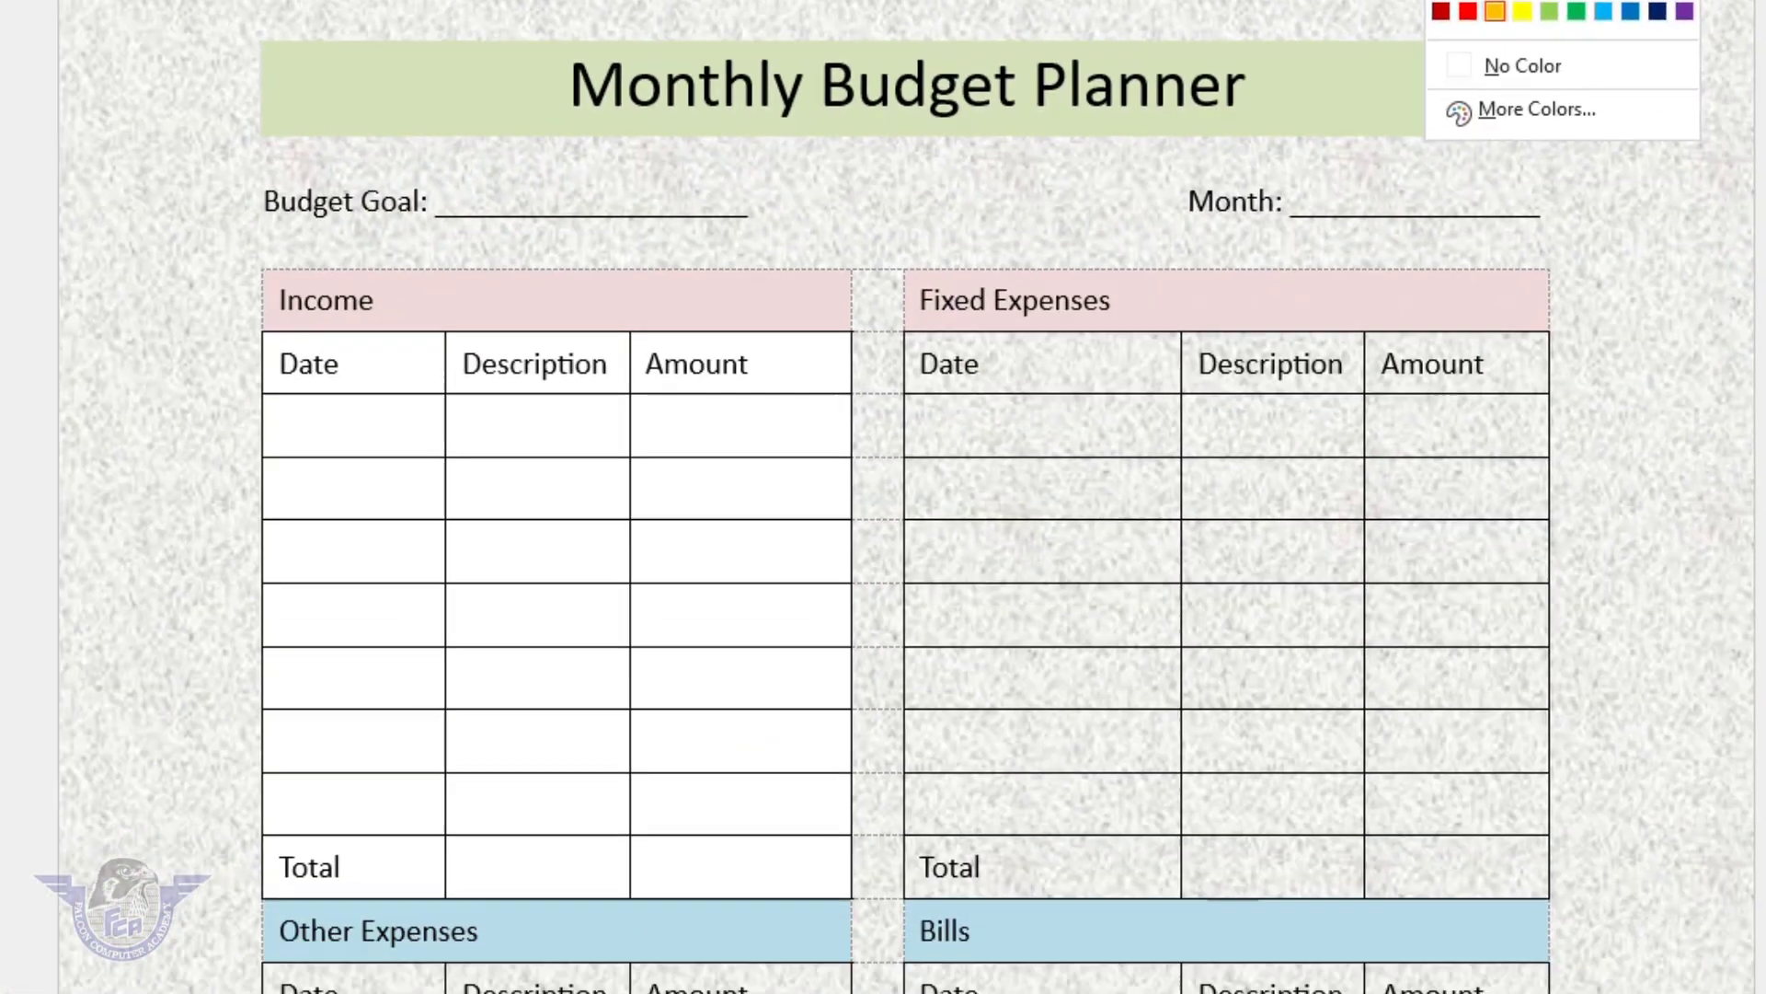
{"action": "left_click", "coordinate": [1165, 550]}
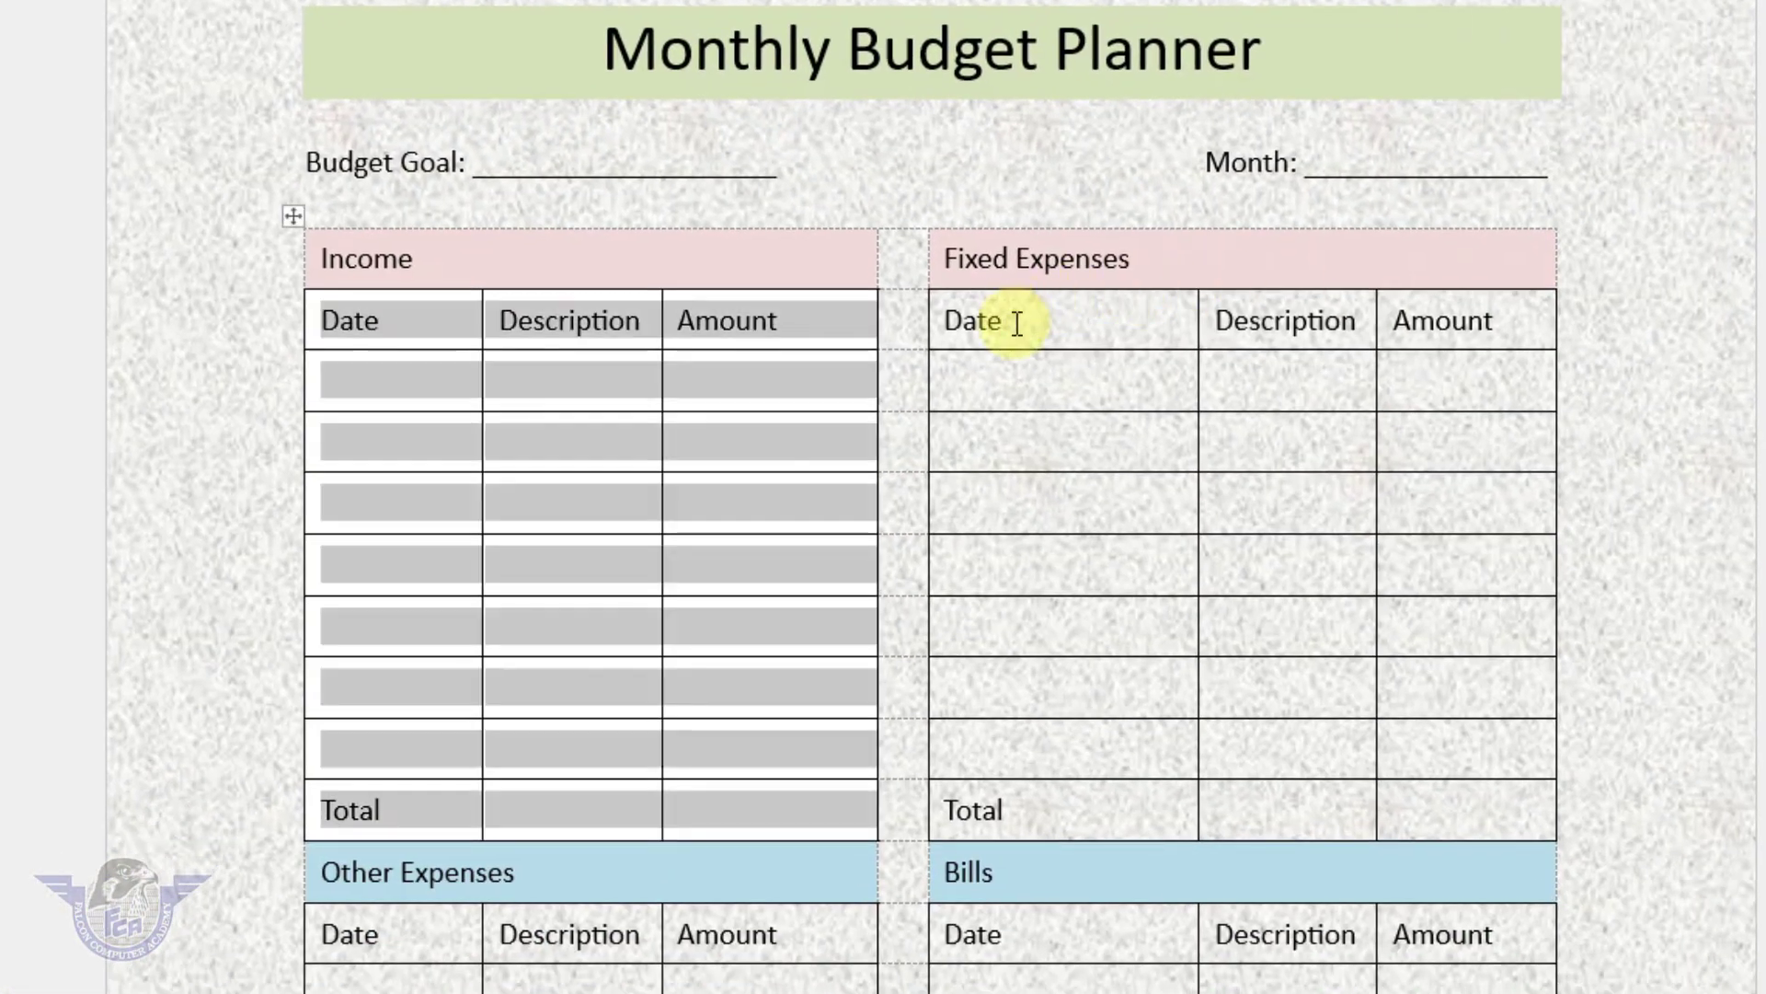
{"action": "left_click_drag", "start_coordinate": [1017, 322], "coordinate": [1399, 774]}
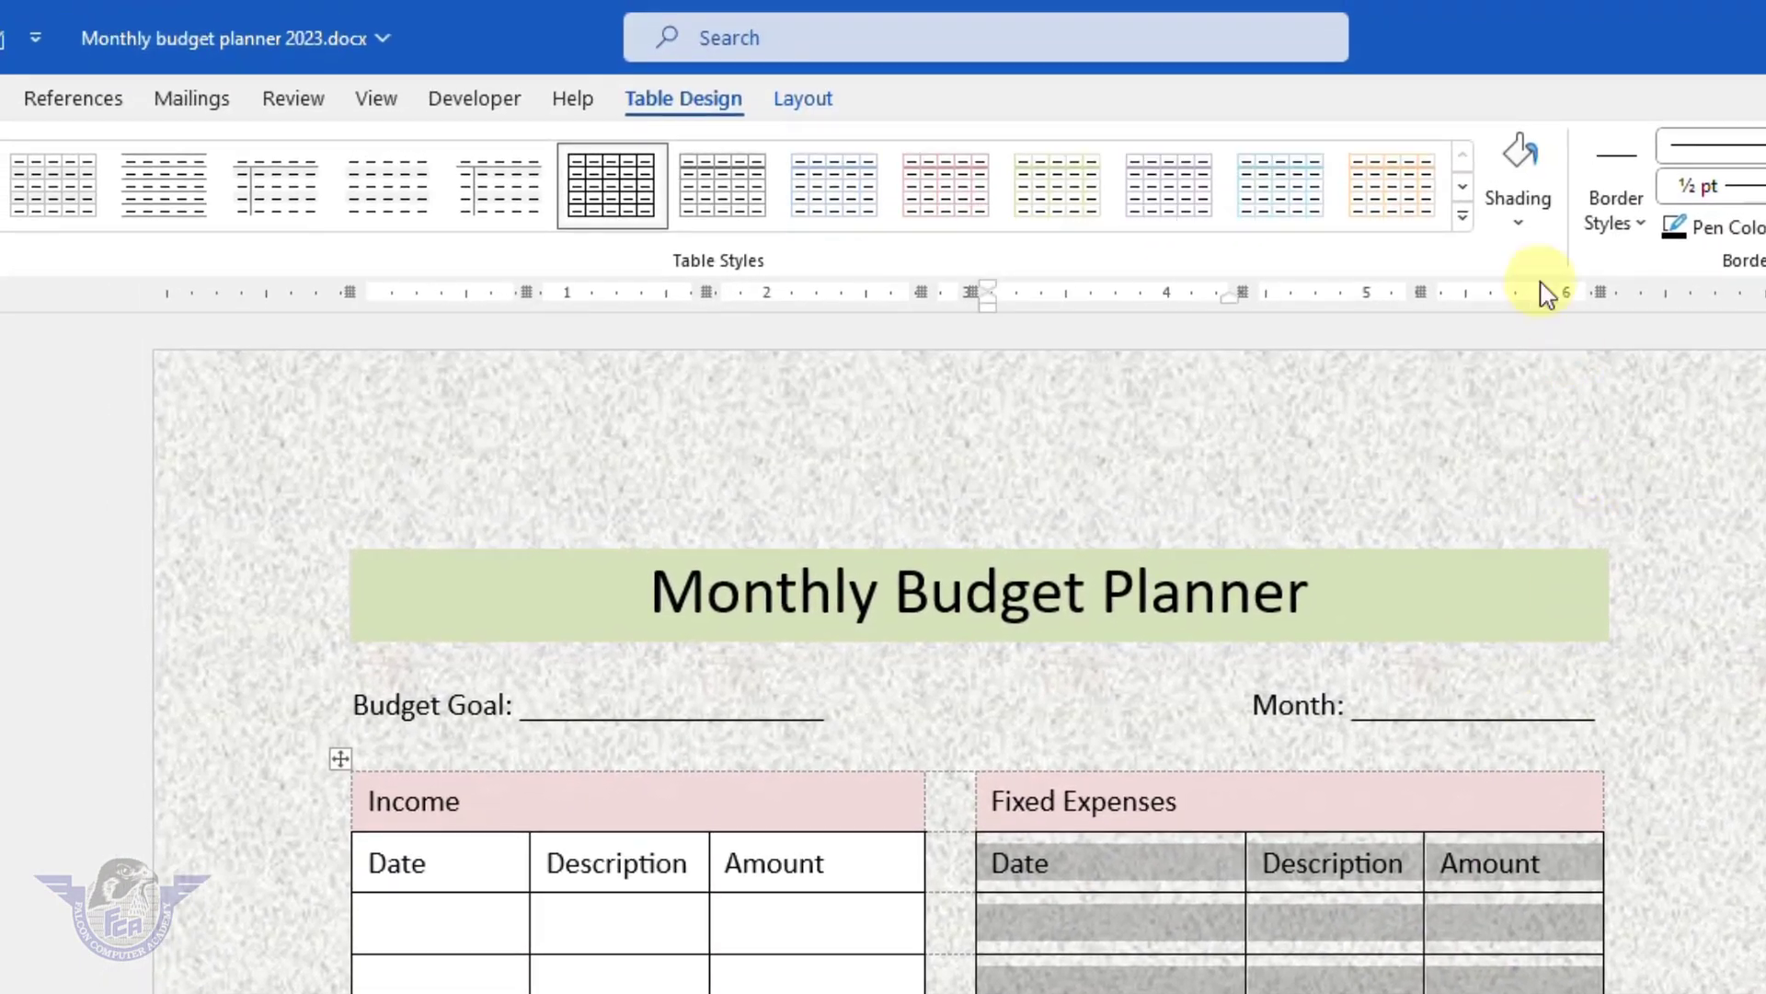
{"action": "left_click", "coordinate": [1526, 171]}
Shade the cells below the Other Expenses and Bills headings white, including their Total rows.
{"action": "scroll", "coordinate": [1096, 432], "scroll_direction": "down", "scroll_amount": 5}
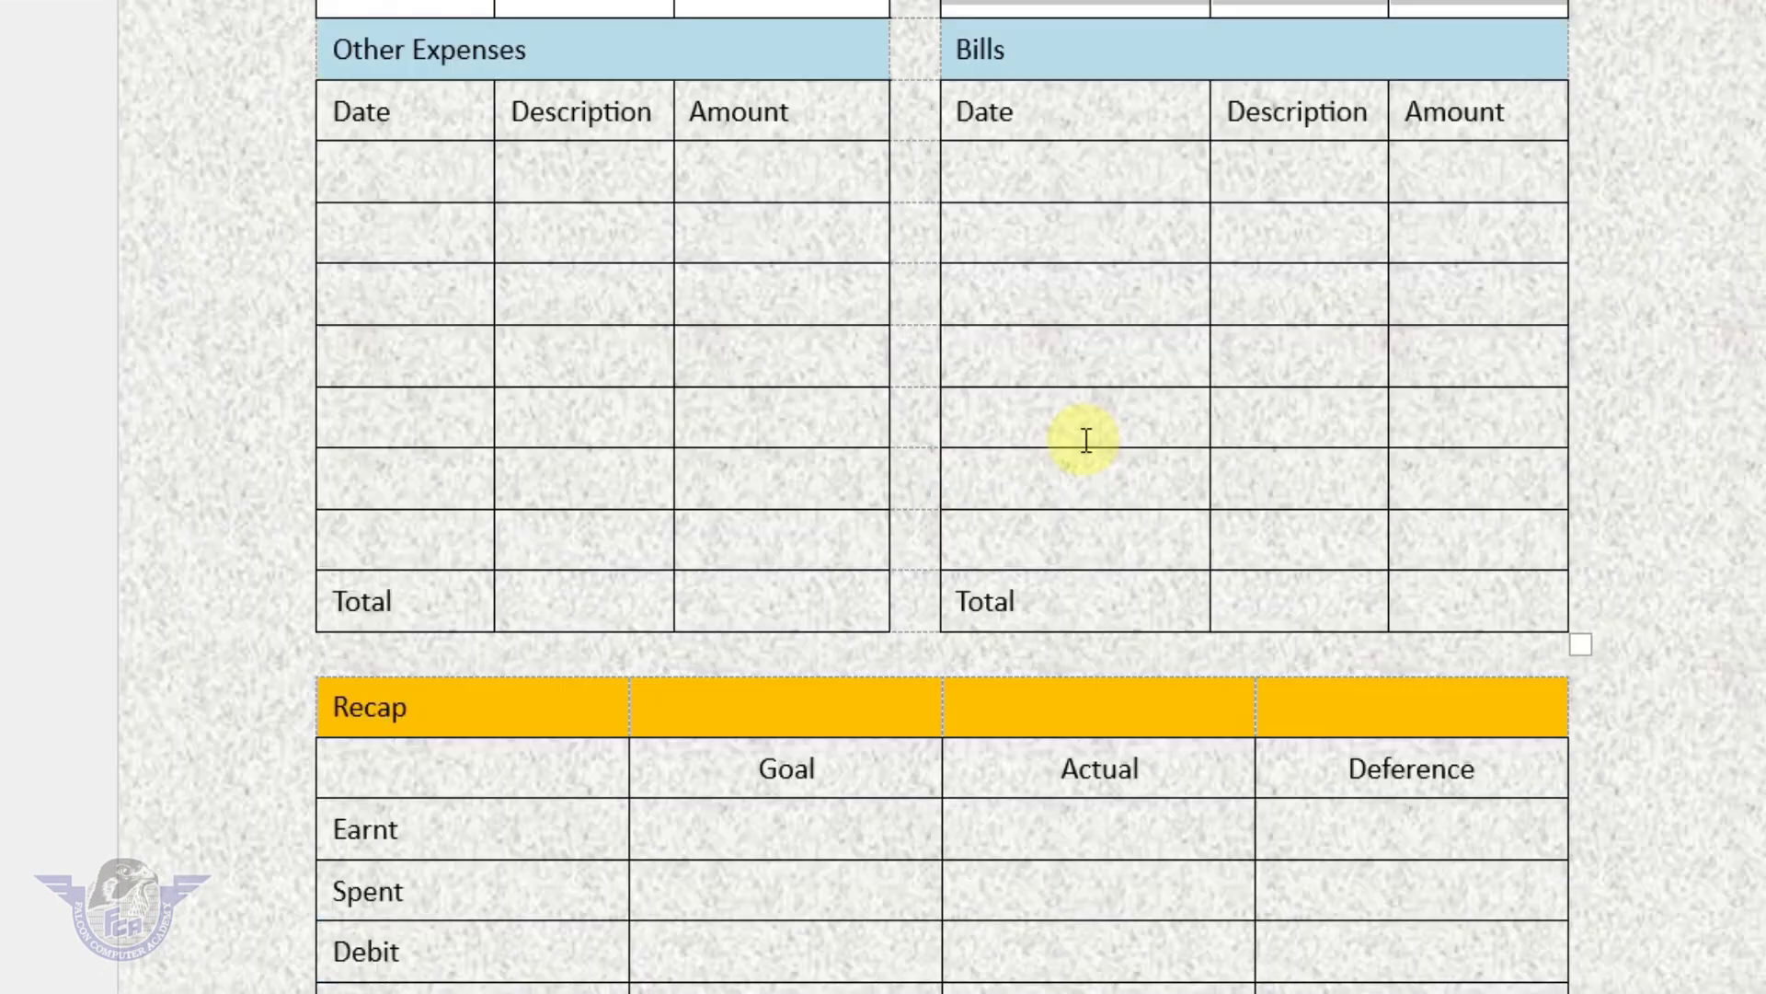
{"action": "left_click_drag", "start_coordinate": [403, 103], "coordinate": [736, 600]}
{"action": "left_click_drag", "start_coordinate": [1095, 115], "coordinate": [1419, 607]}
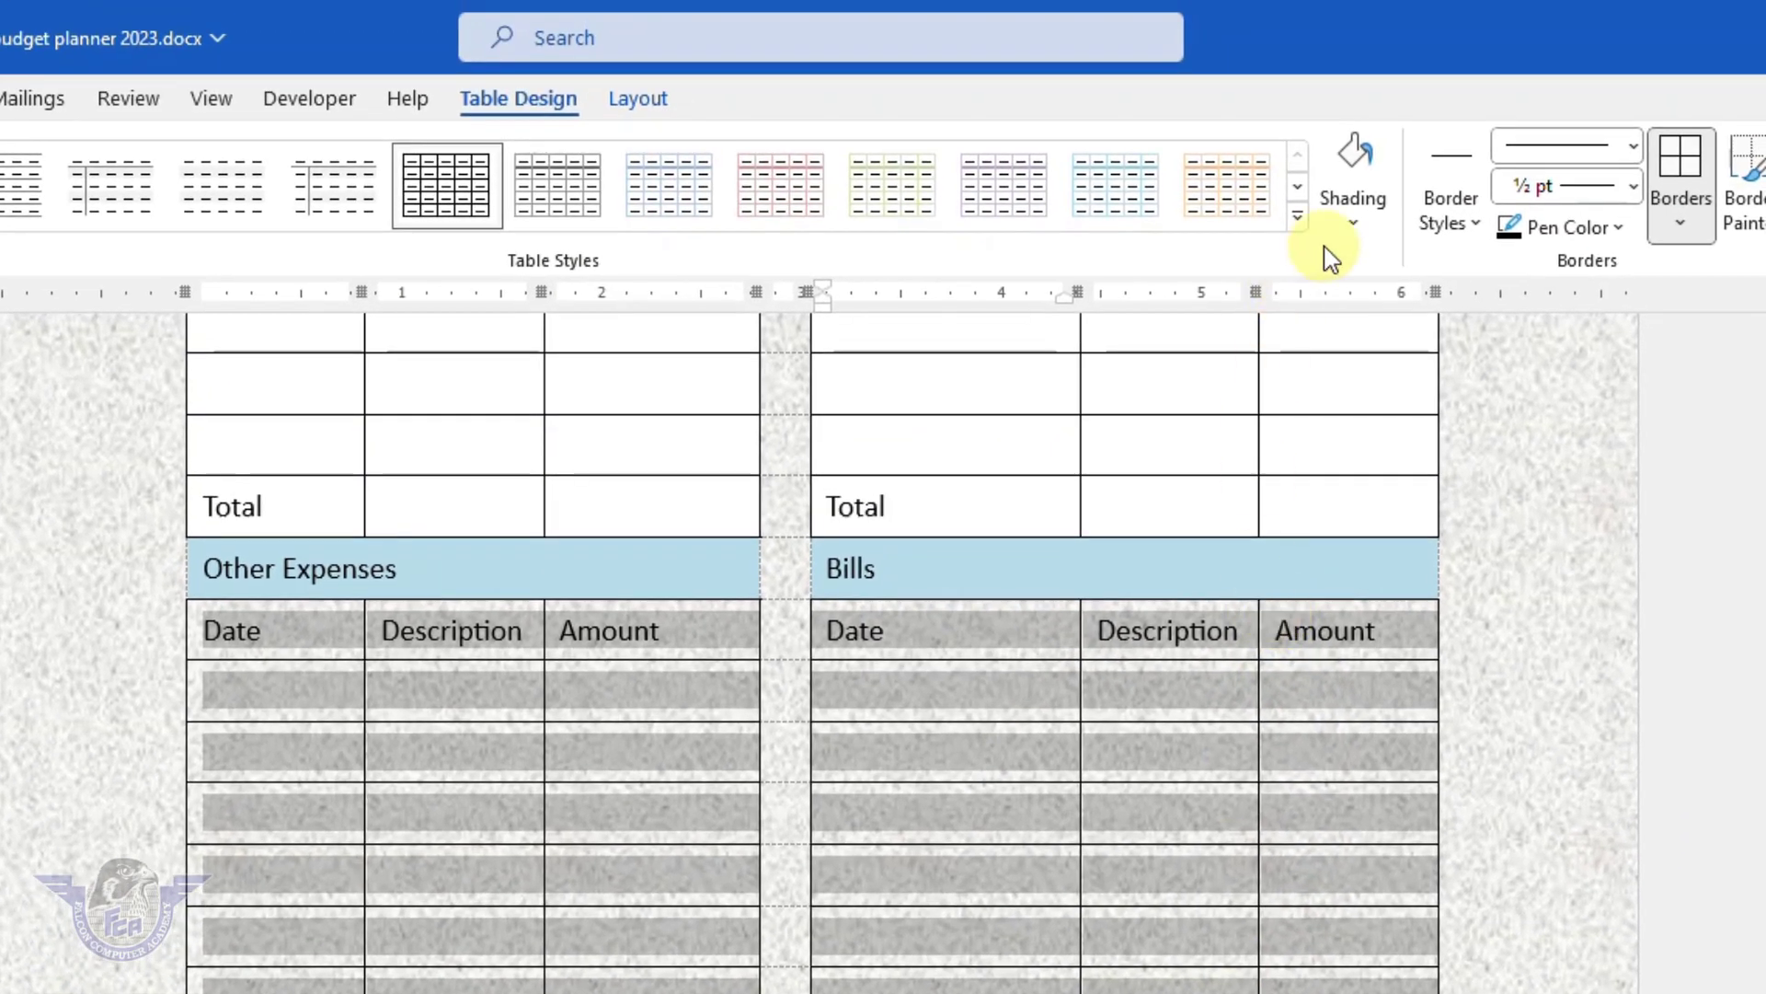
{"action": "left_click", "coordinate": [1372, 117]}
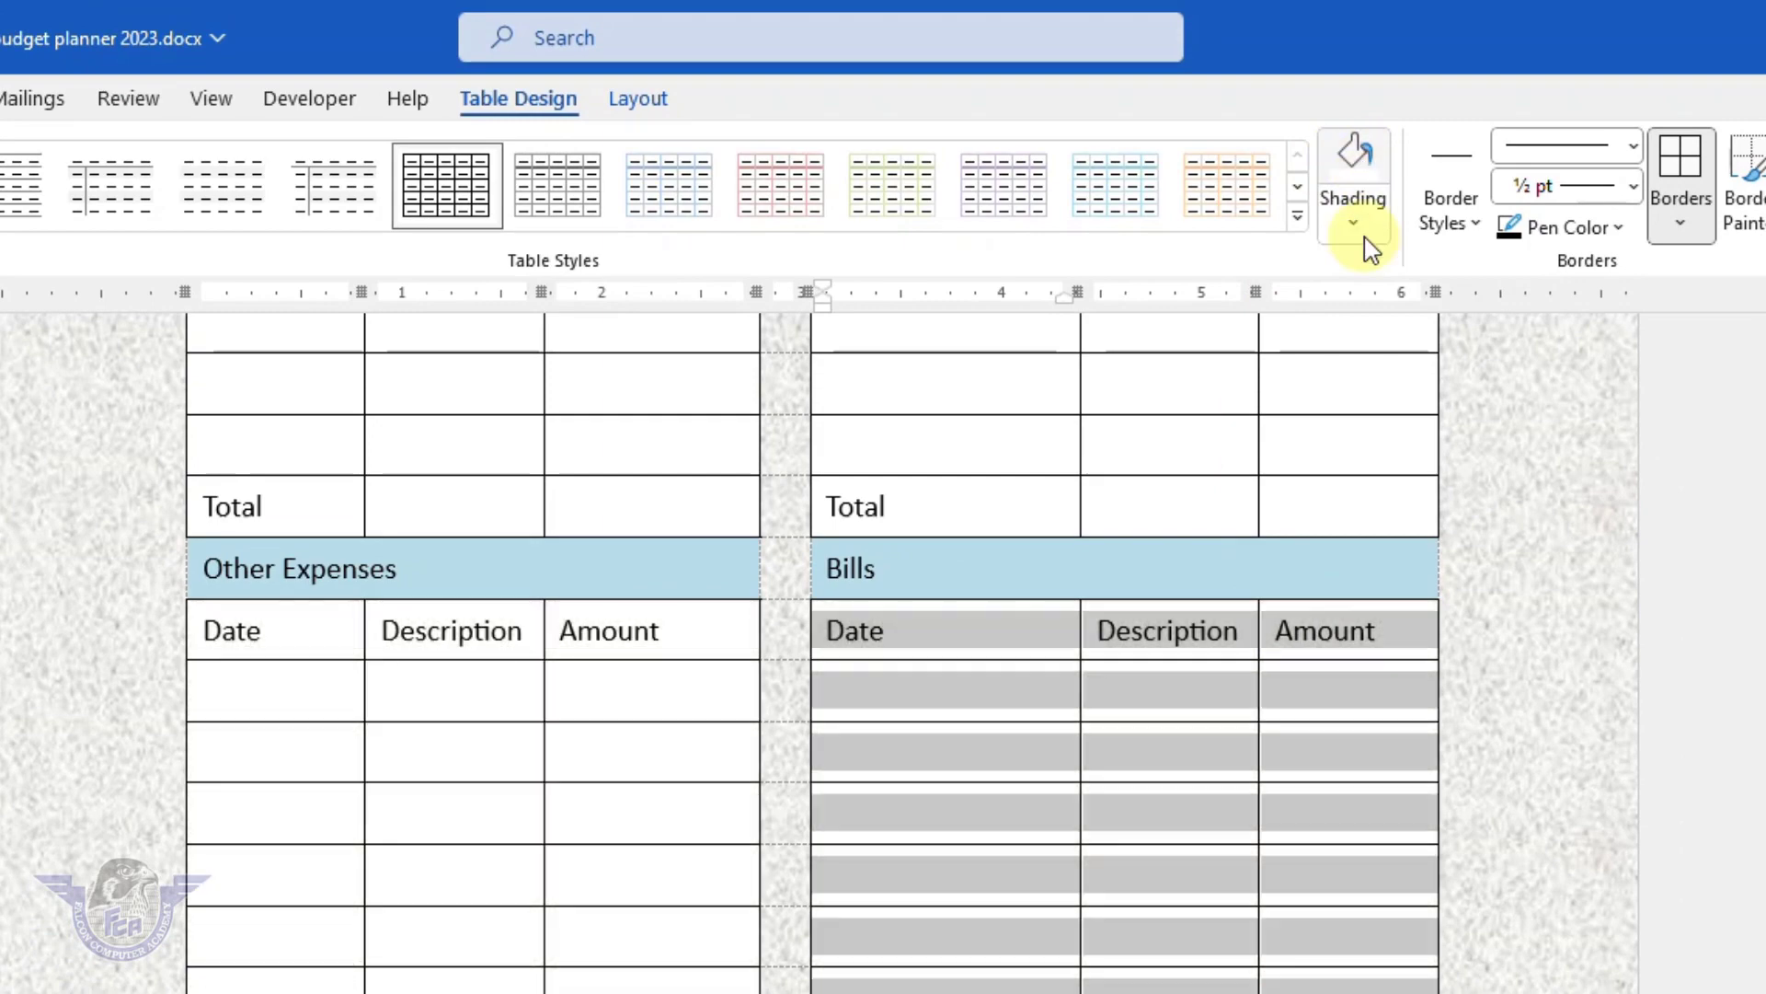
{"action": "left_click", "coordinate": [973, 777]}
Shade all Recap table rows below the orange heading white.
{"action": "scroll", "coordinate": [908, 314], "scroll_direction": "down", "scroll_amount": 3}
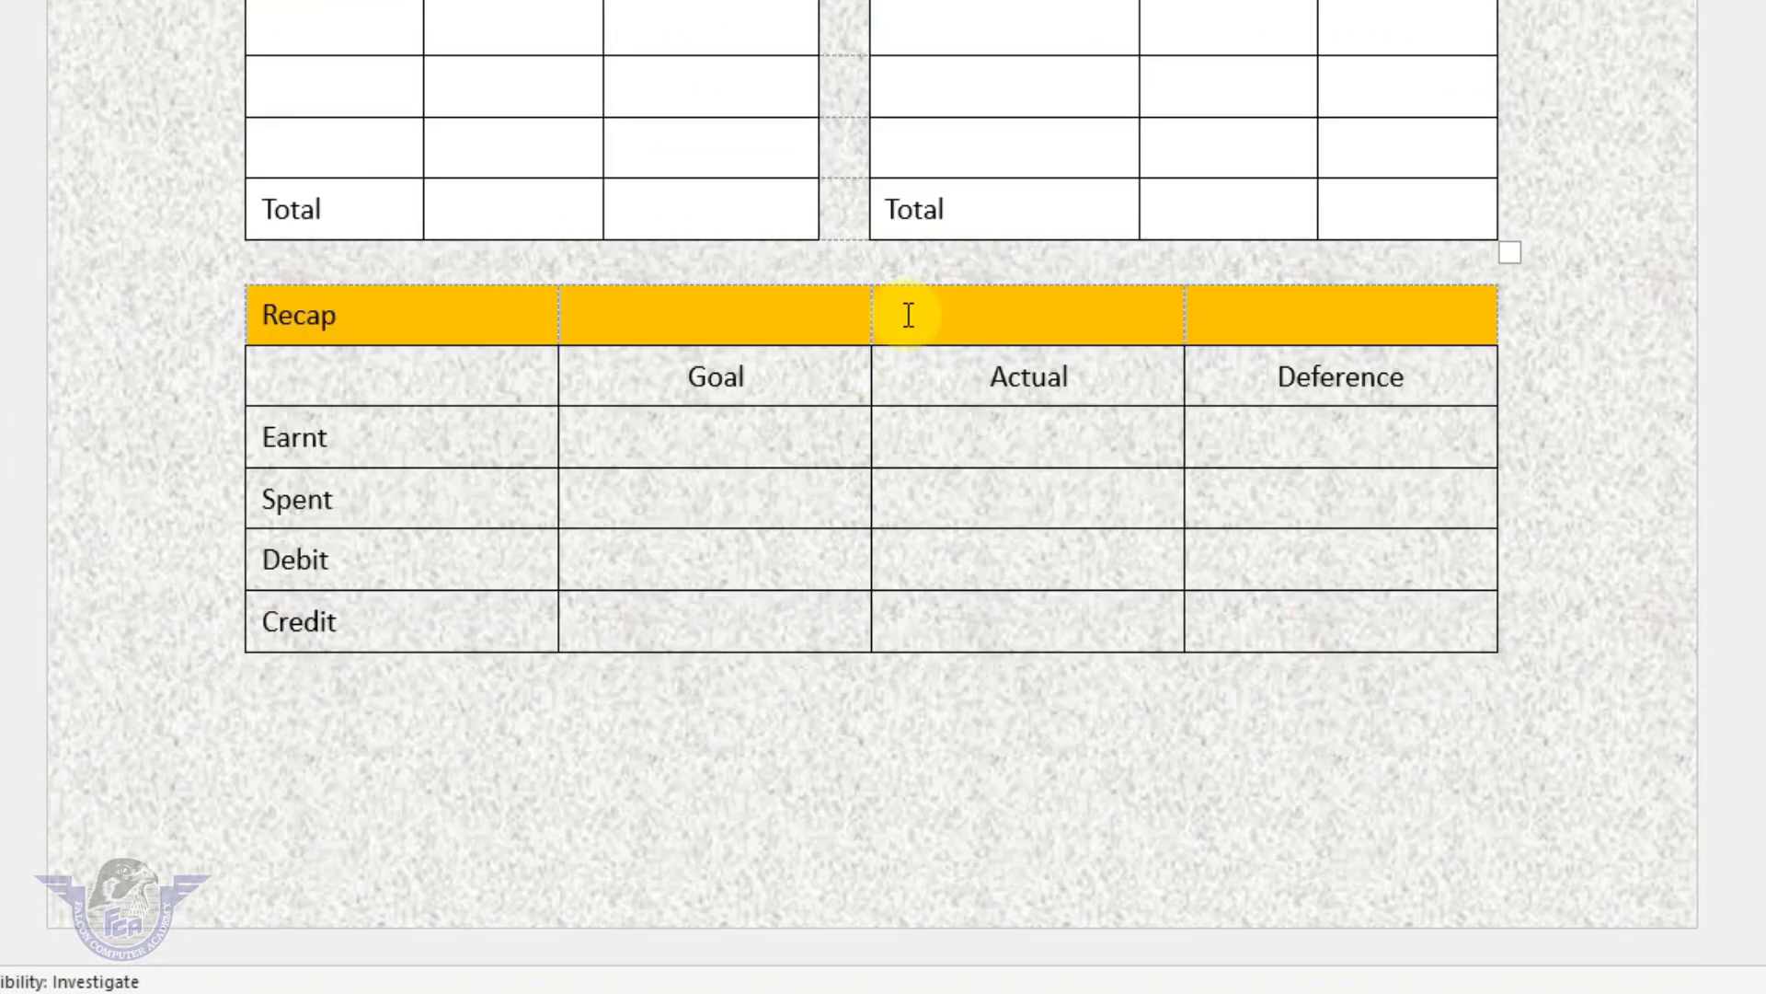
{"action": "left_click_drag", "start_coordinate": [736, 419], "coordinate": [1224, 558]}
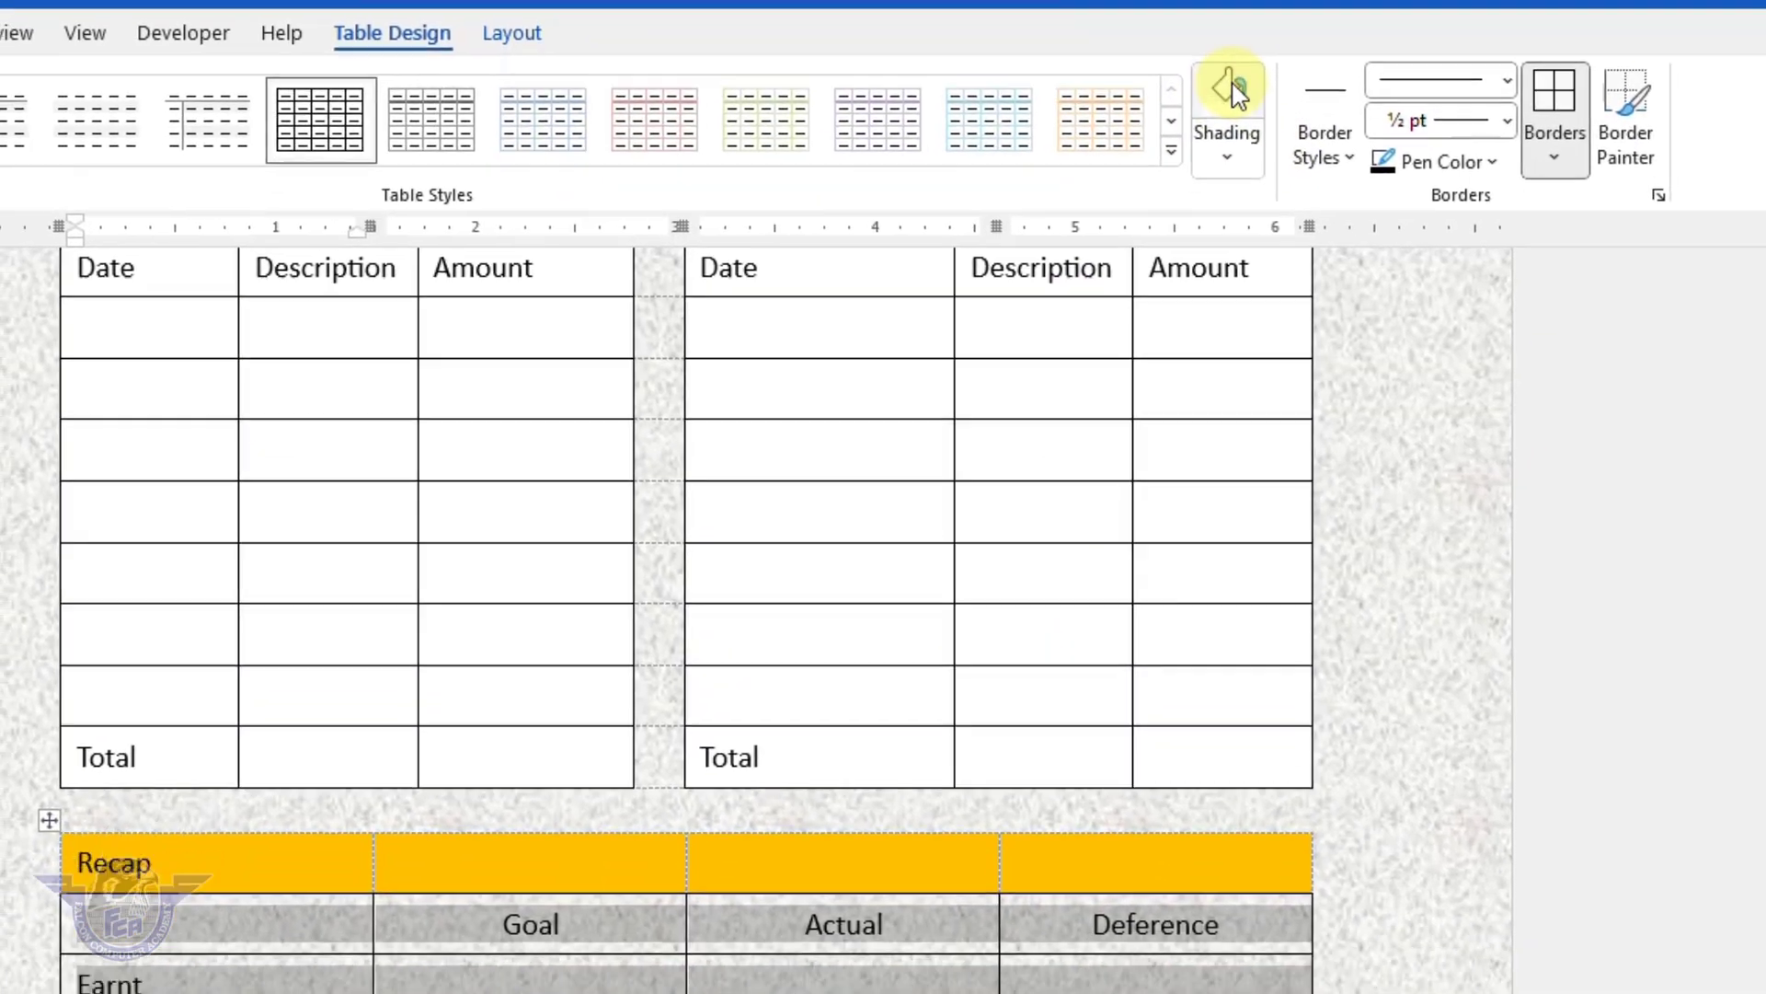
{"action": "left_click", "coordinate": [1238, 92]}
Shade the Budget Goal and Month line with the lightest gray theme tint and open the print preview.
{"action": "scroll", "coordinate": [892, 603], "scroll_direction": "up", "scroll_amount": 8}
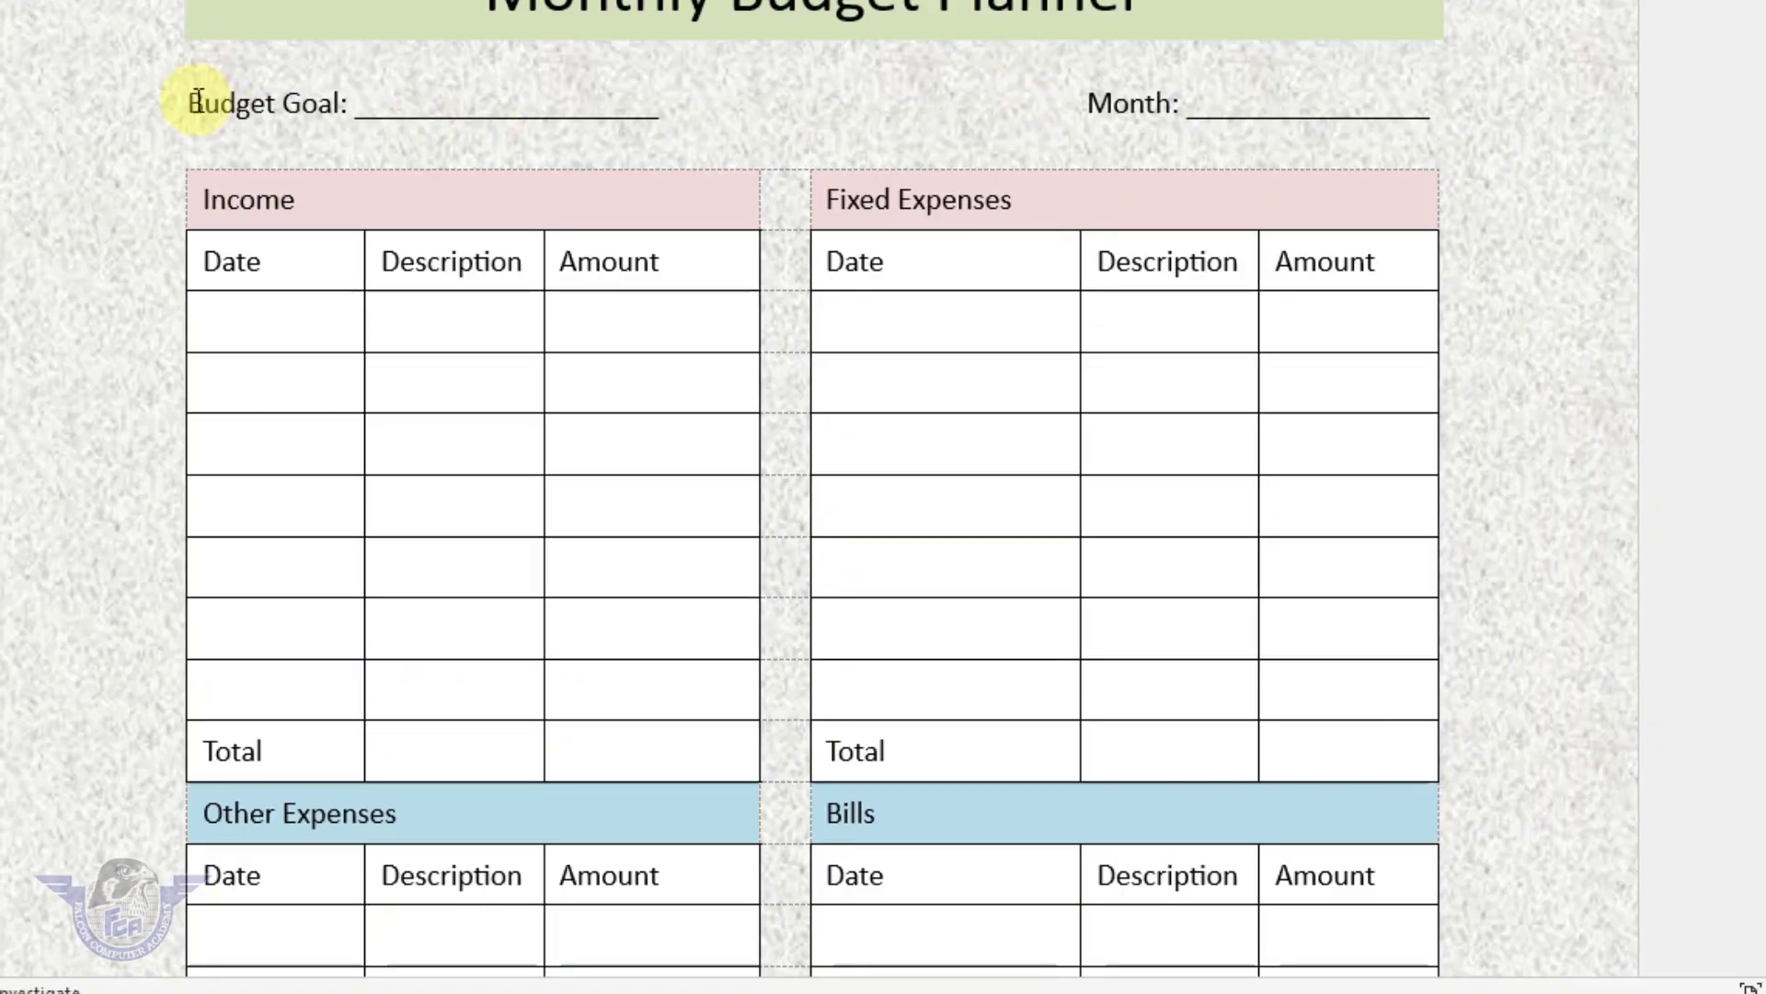
{"action": "left_click_drag", "start_coordinate": [206, 115], "coordinate": [1325, 115]}
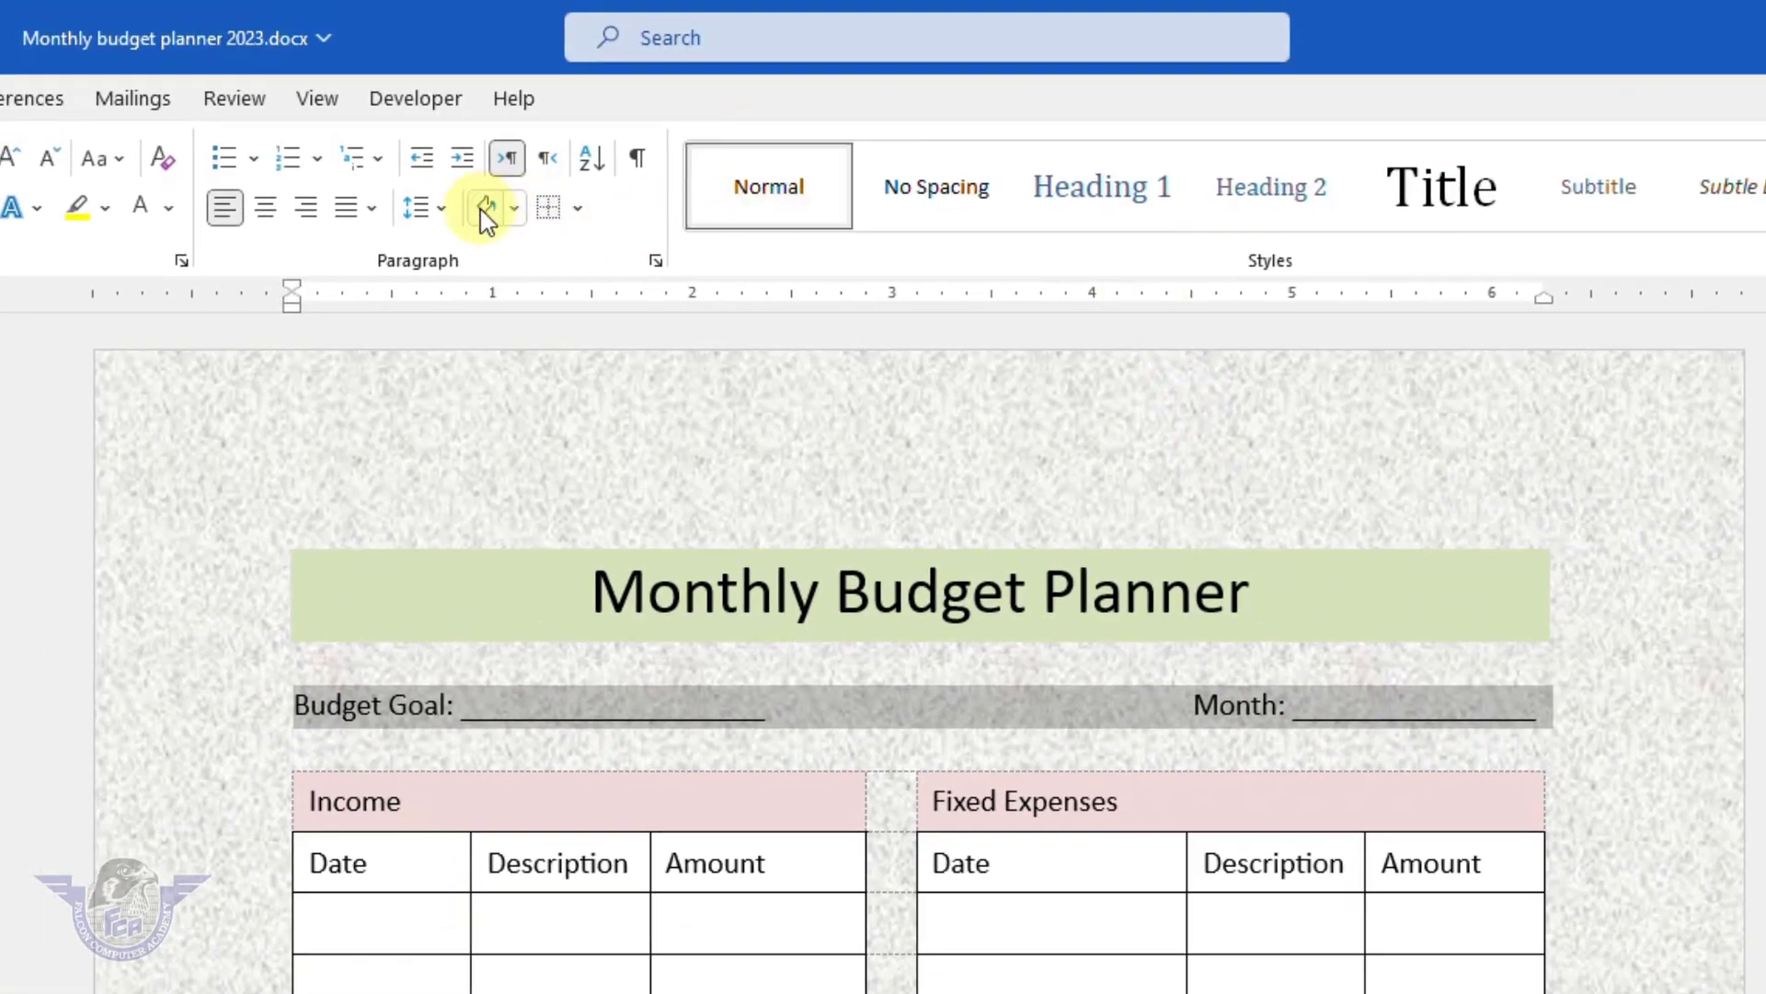
{"action": "left_click", "coordinate": [484, 210]}
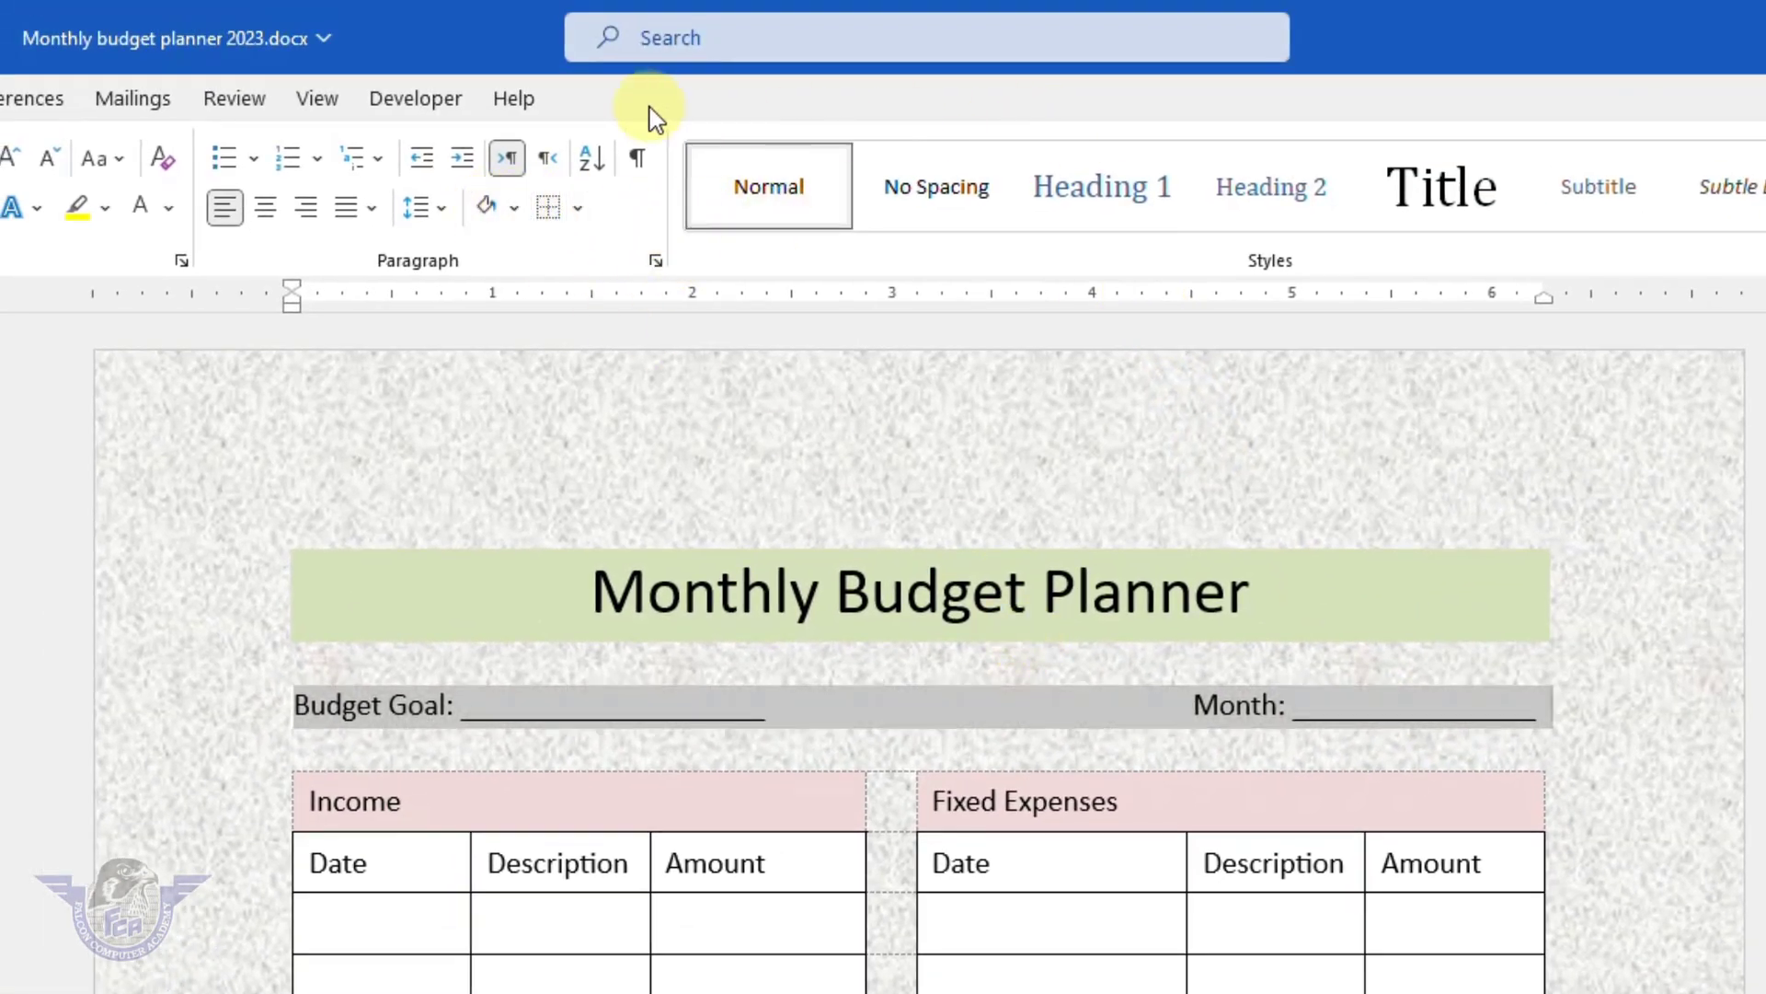
{"action": "key", "text": "ctrl+z"}
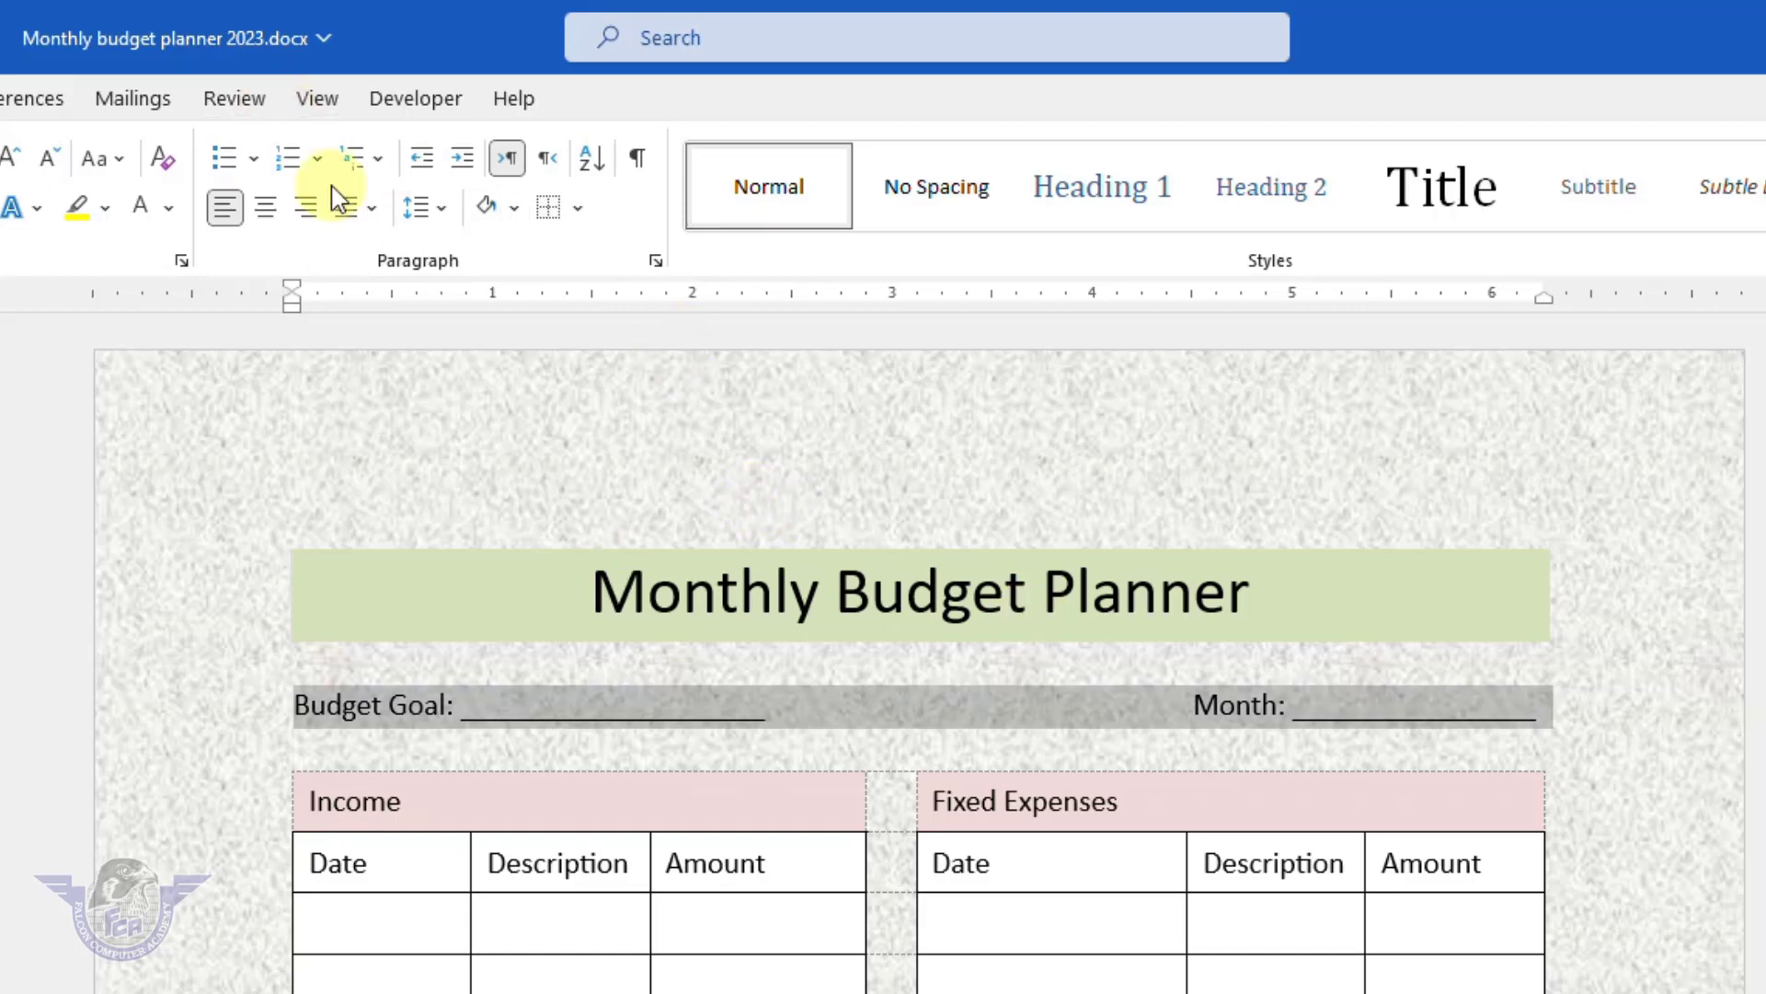
{"action": "left_click", "coordinate": [506, 213]}
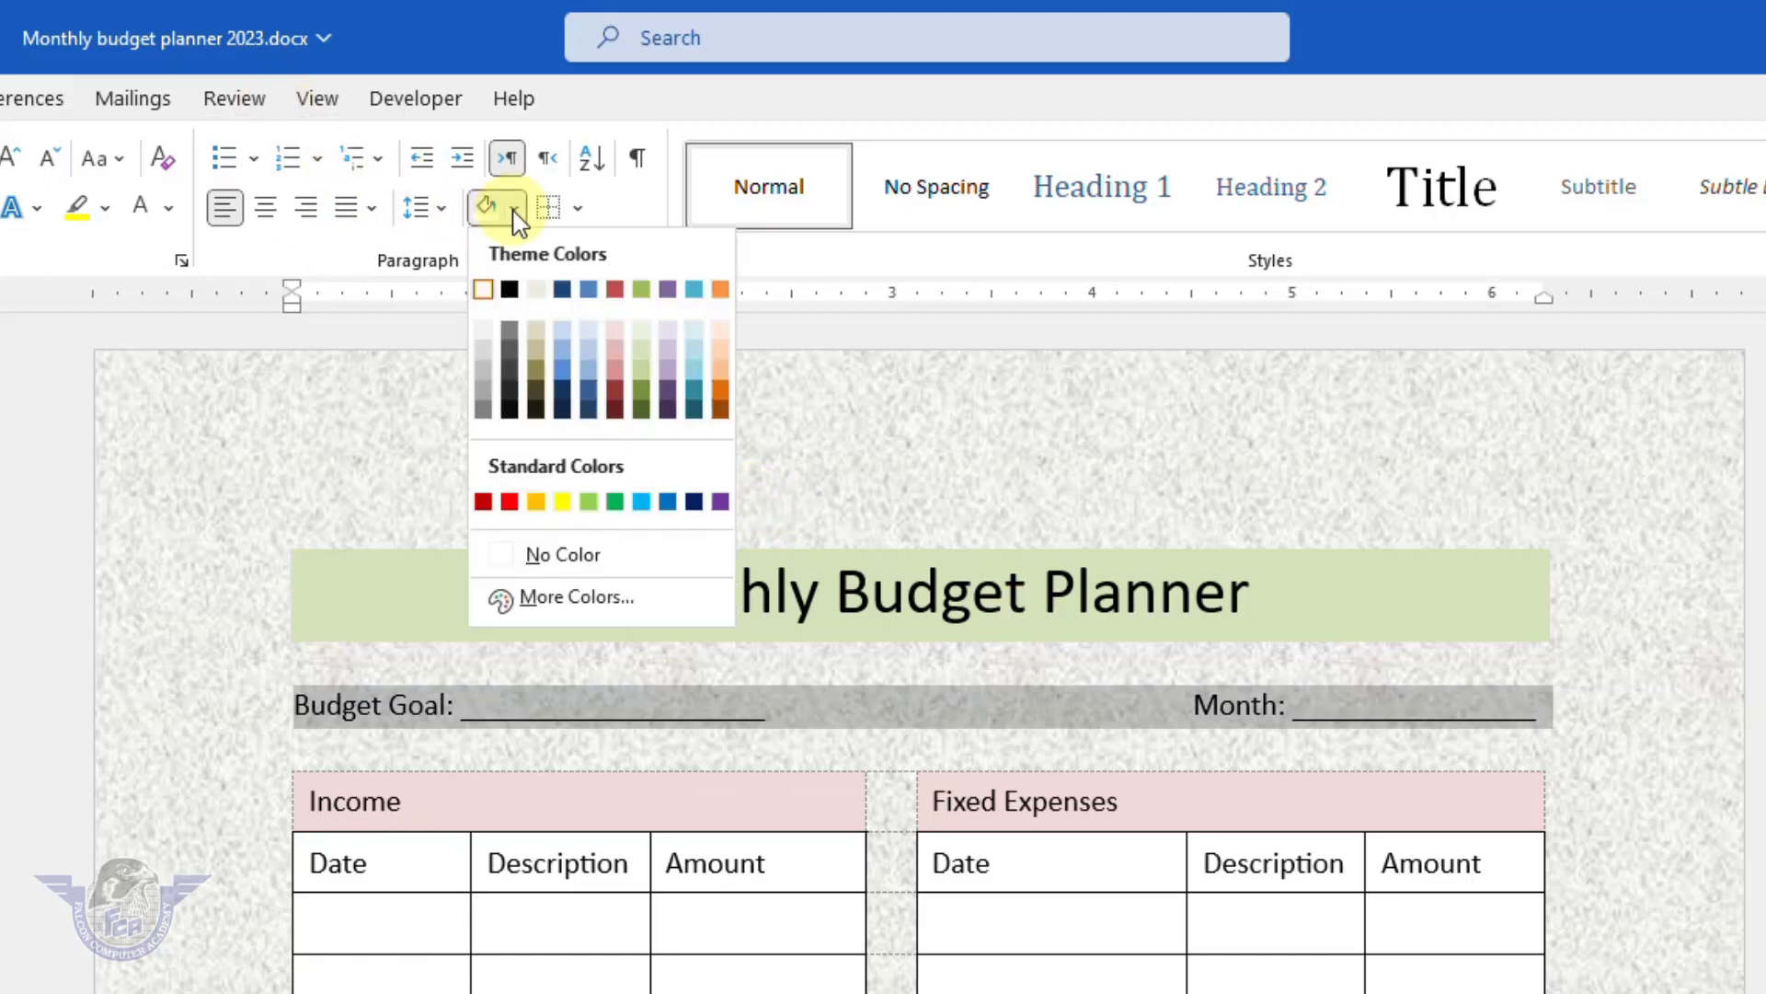
{"action": "left_click", "coordinate": [483, 333]}
{"action": "left_click", "coordinate": [689, 704]}
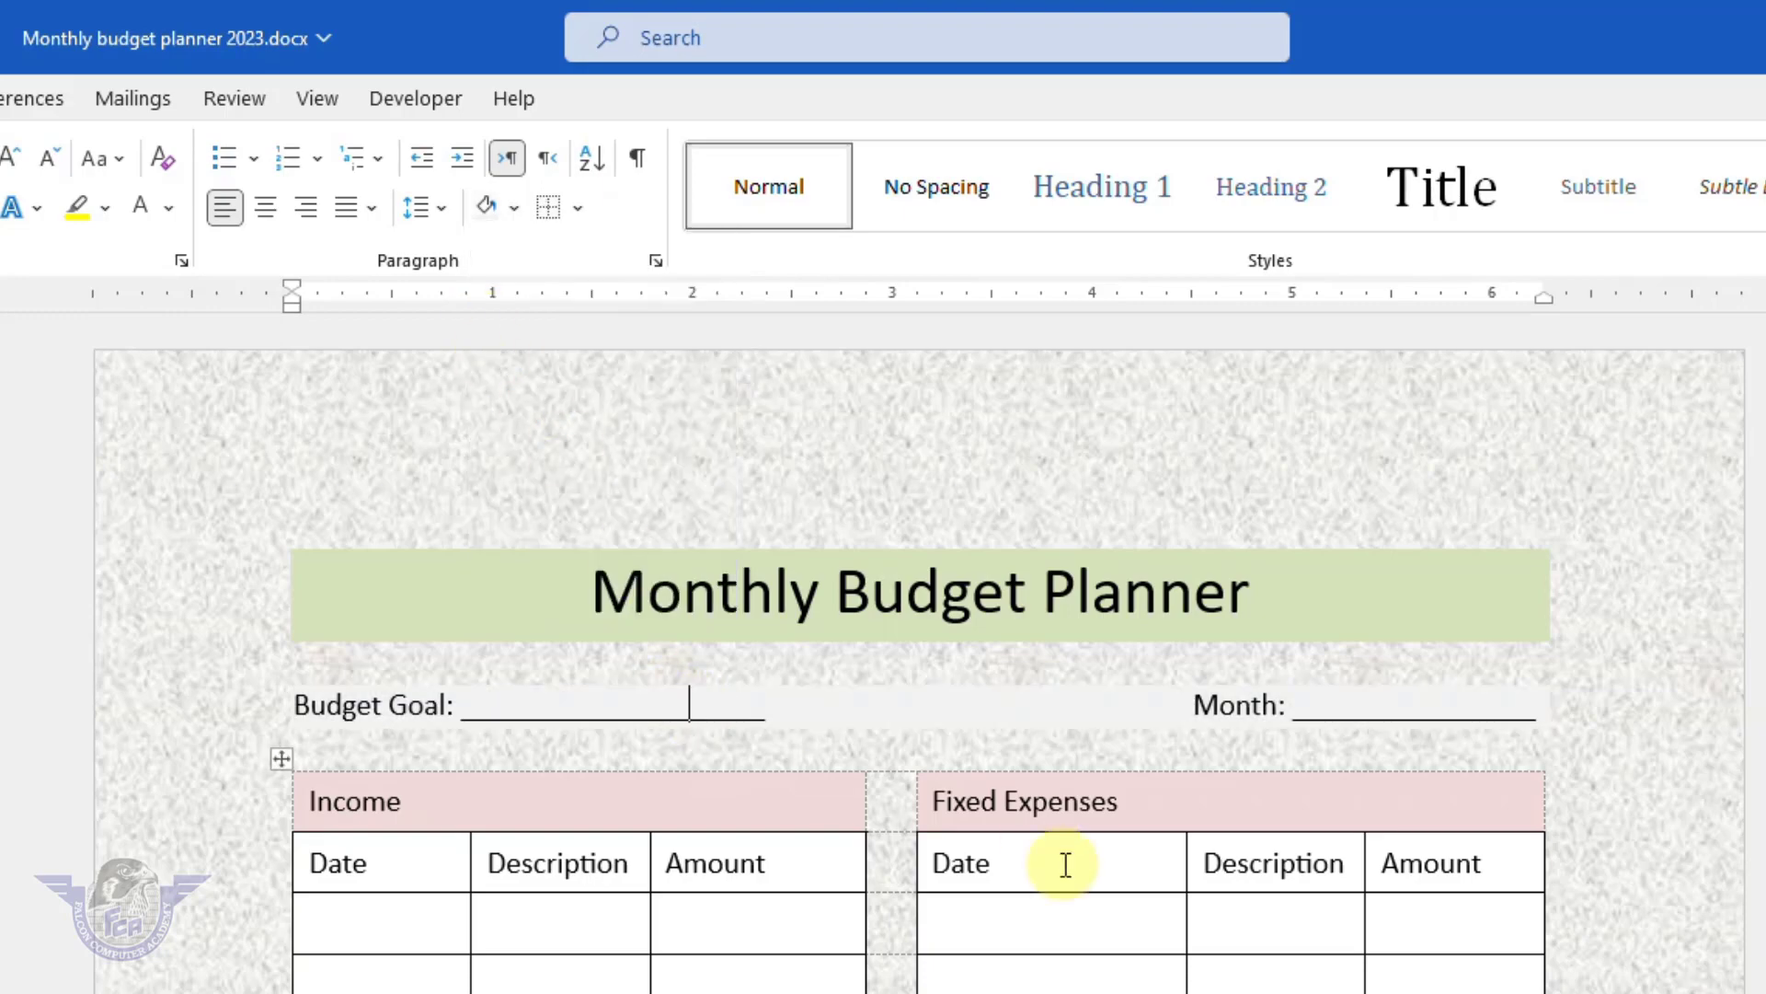
{"action": "key", "text": "ctrl+p"}
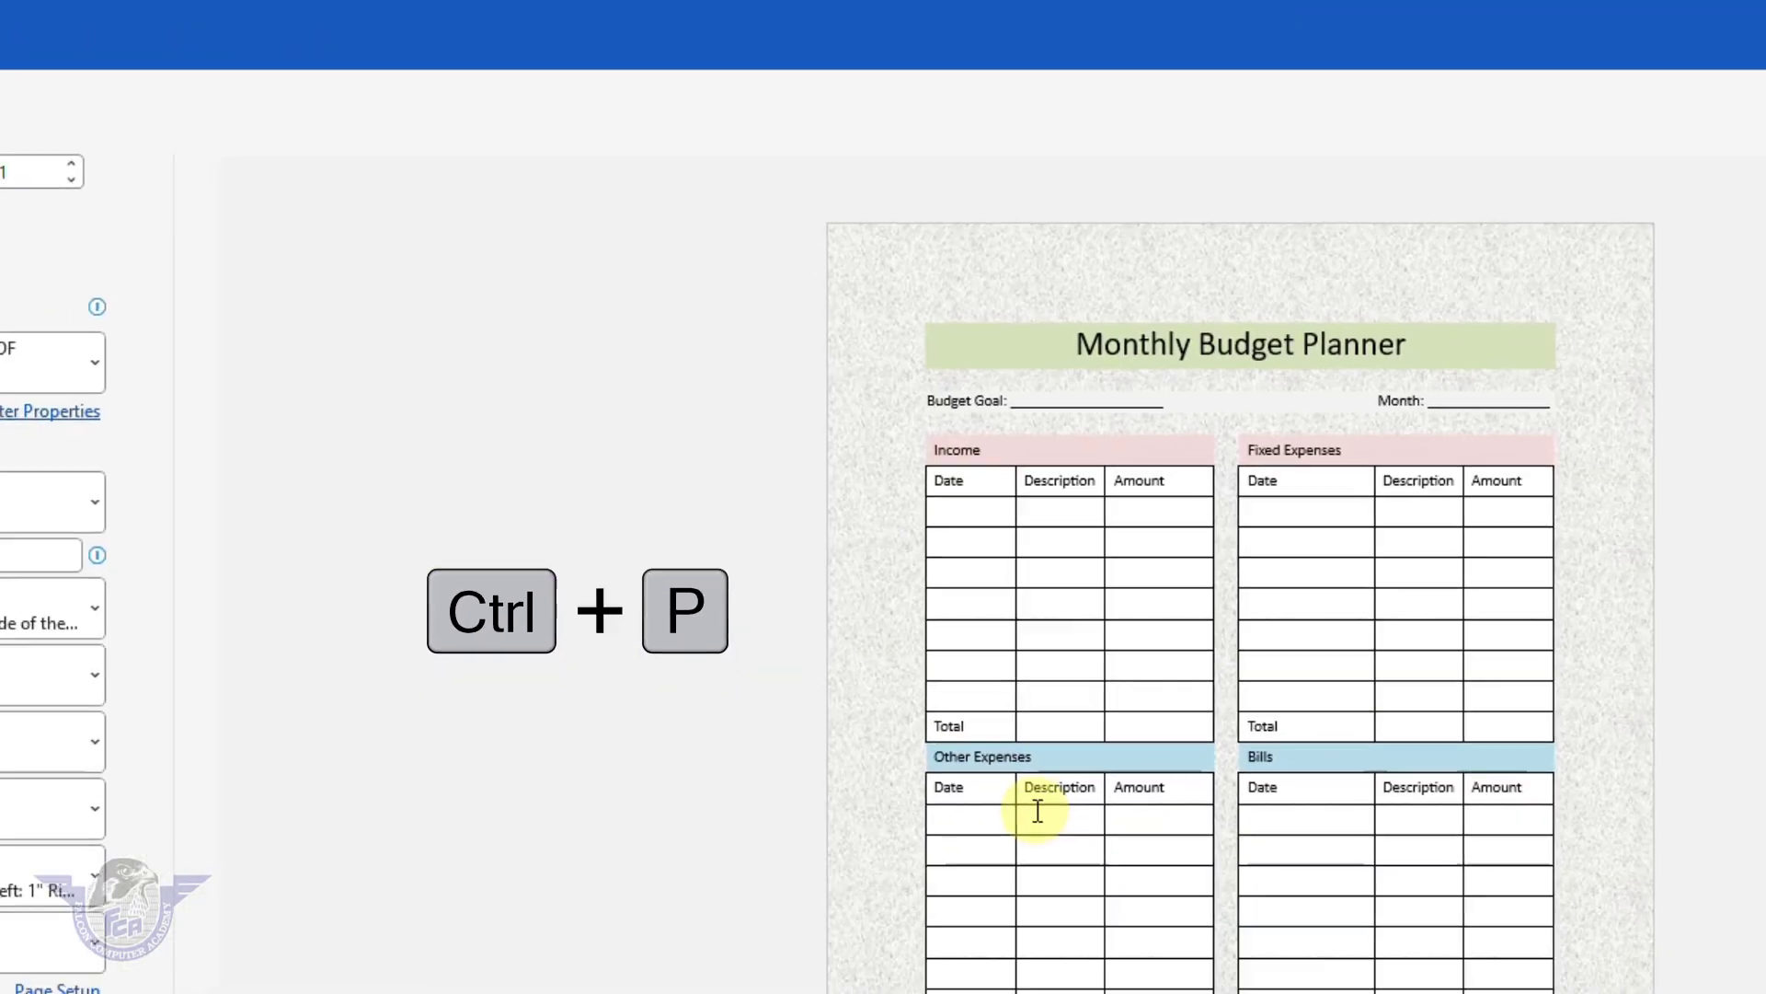